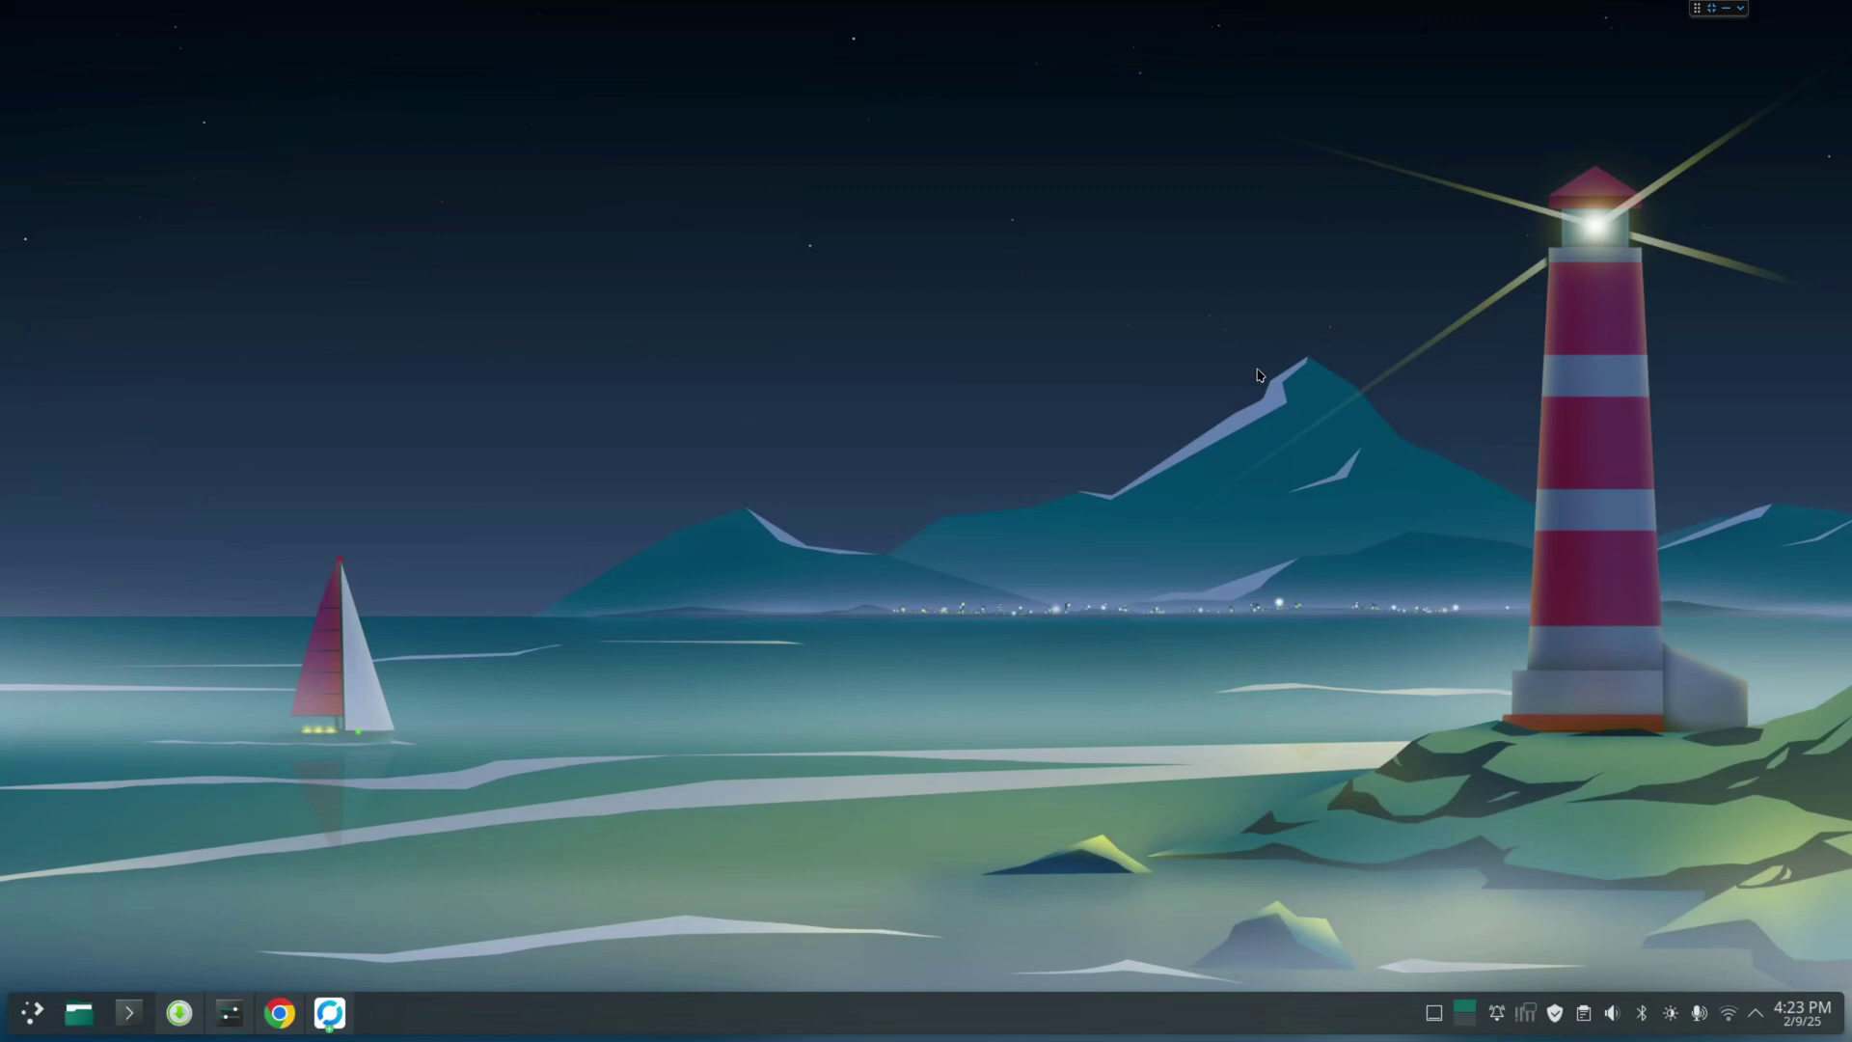
Search Pamac for 'min' and open the AUR miniconda3 24.9.2.0-1 package details
left_click(279, 1012)
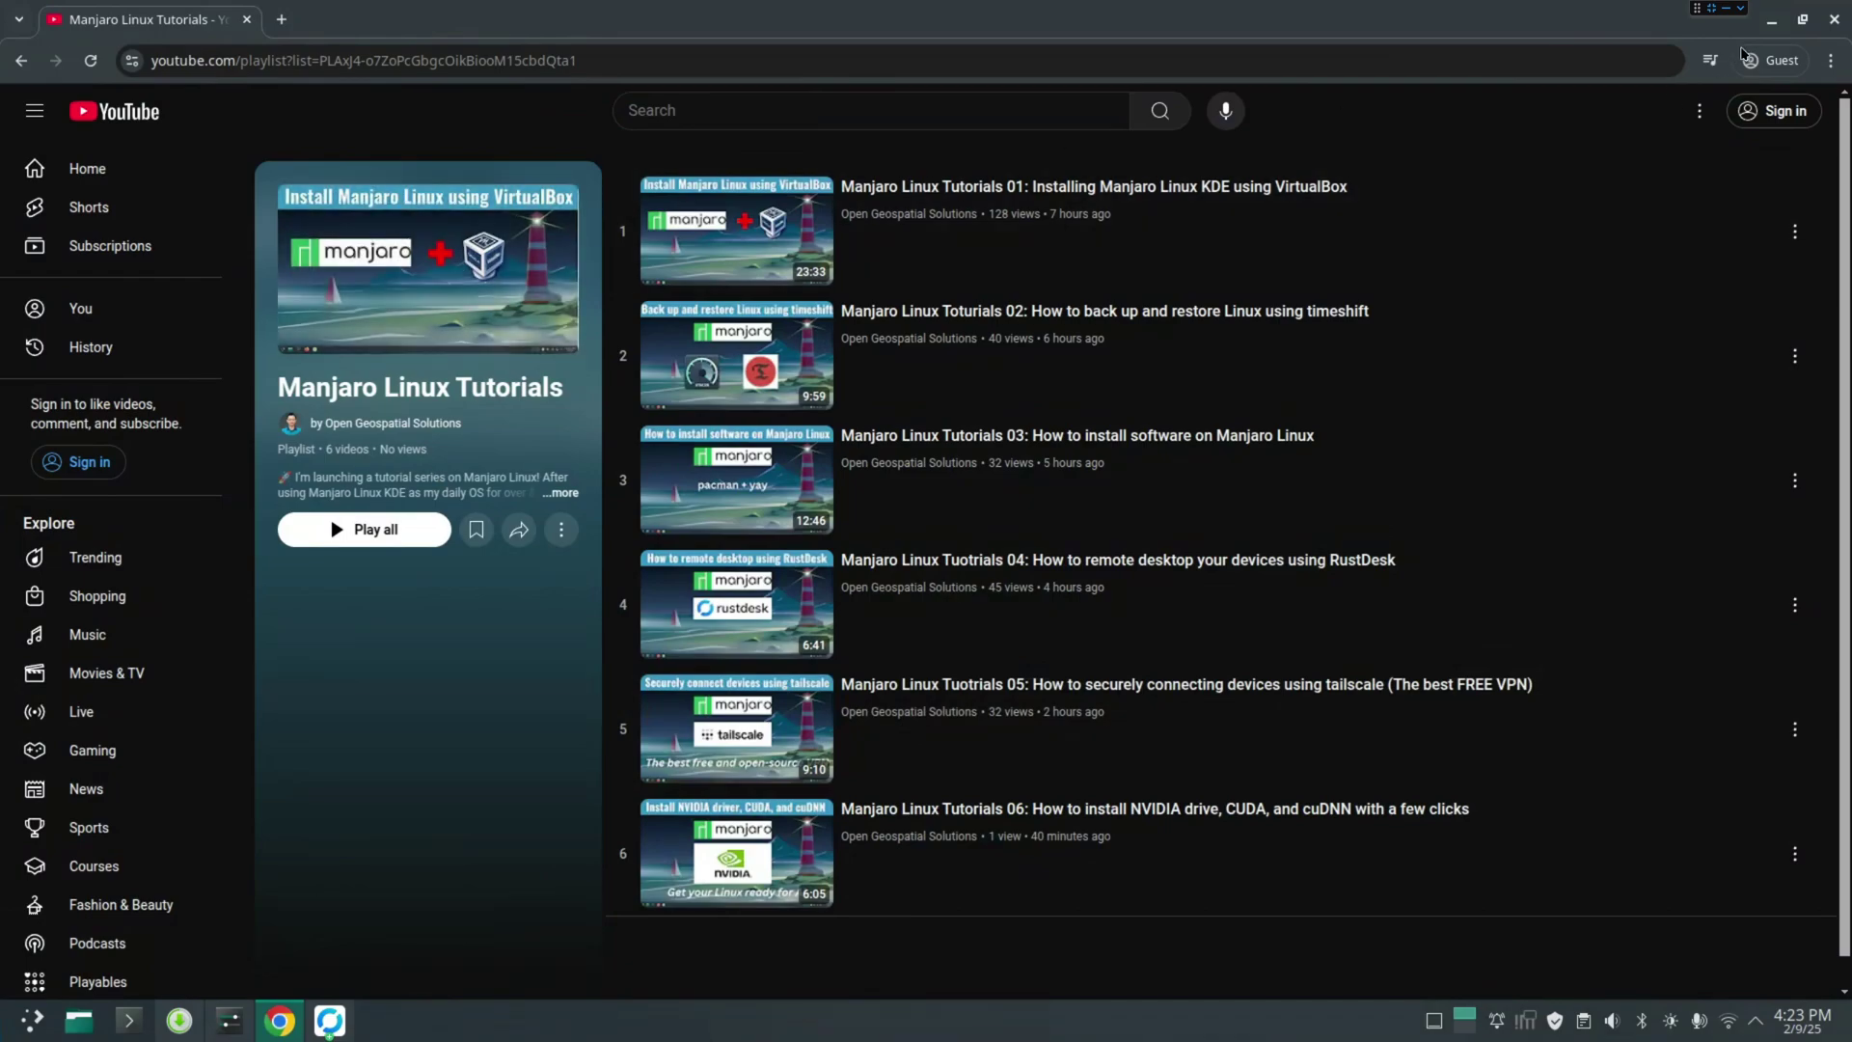
left_click(1771, 19)
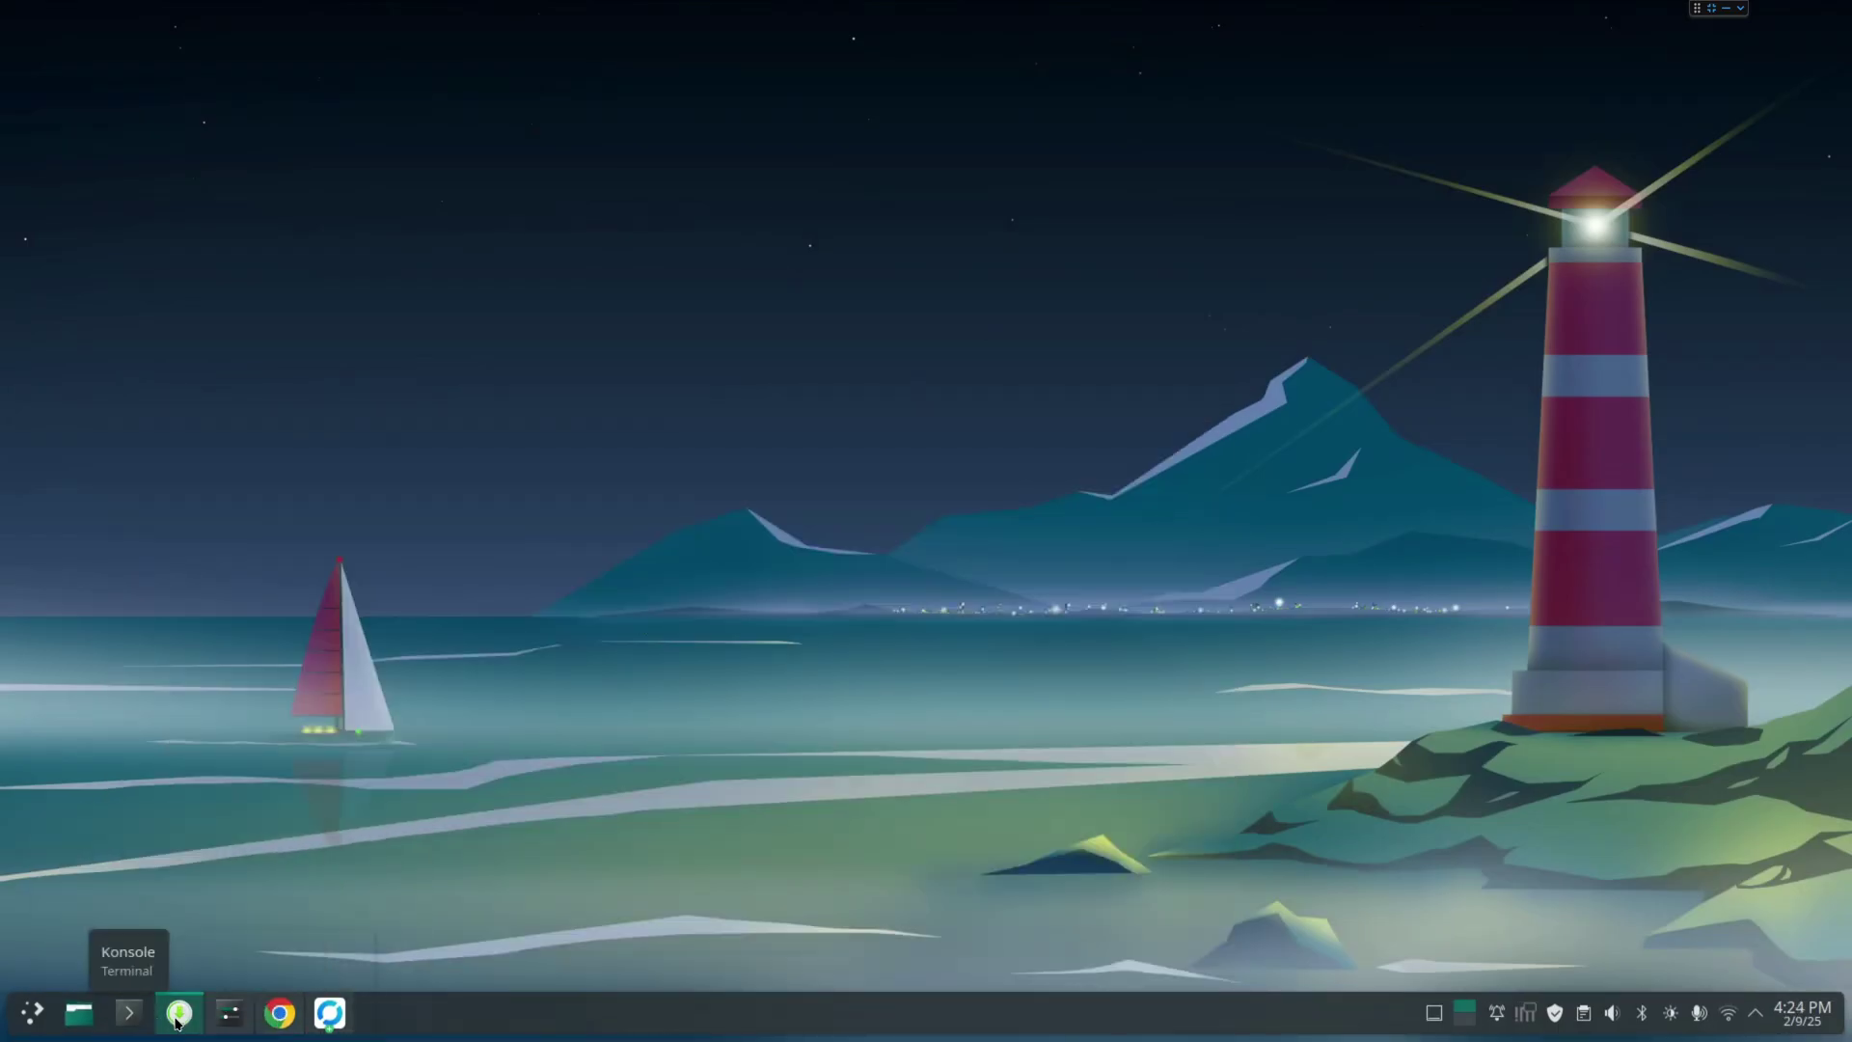
left_click(178, 1012)
left_click(519, 259)
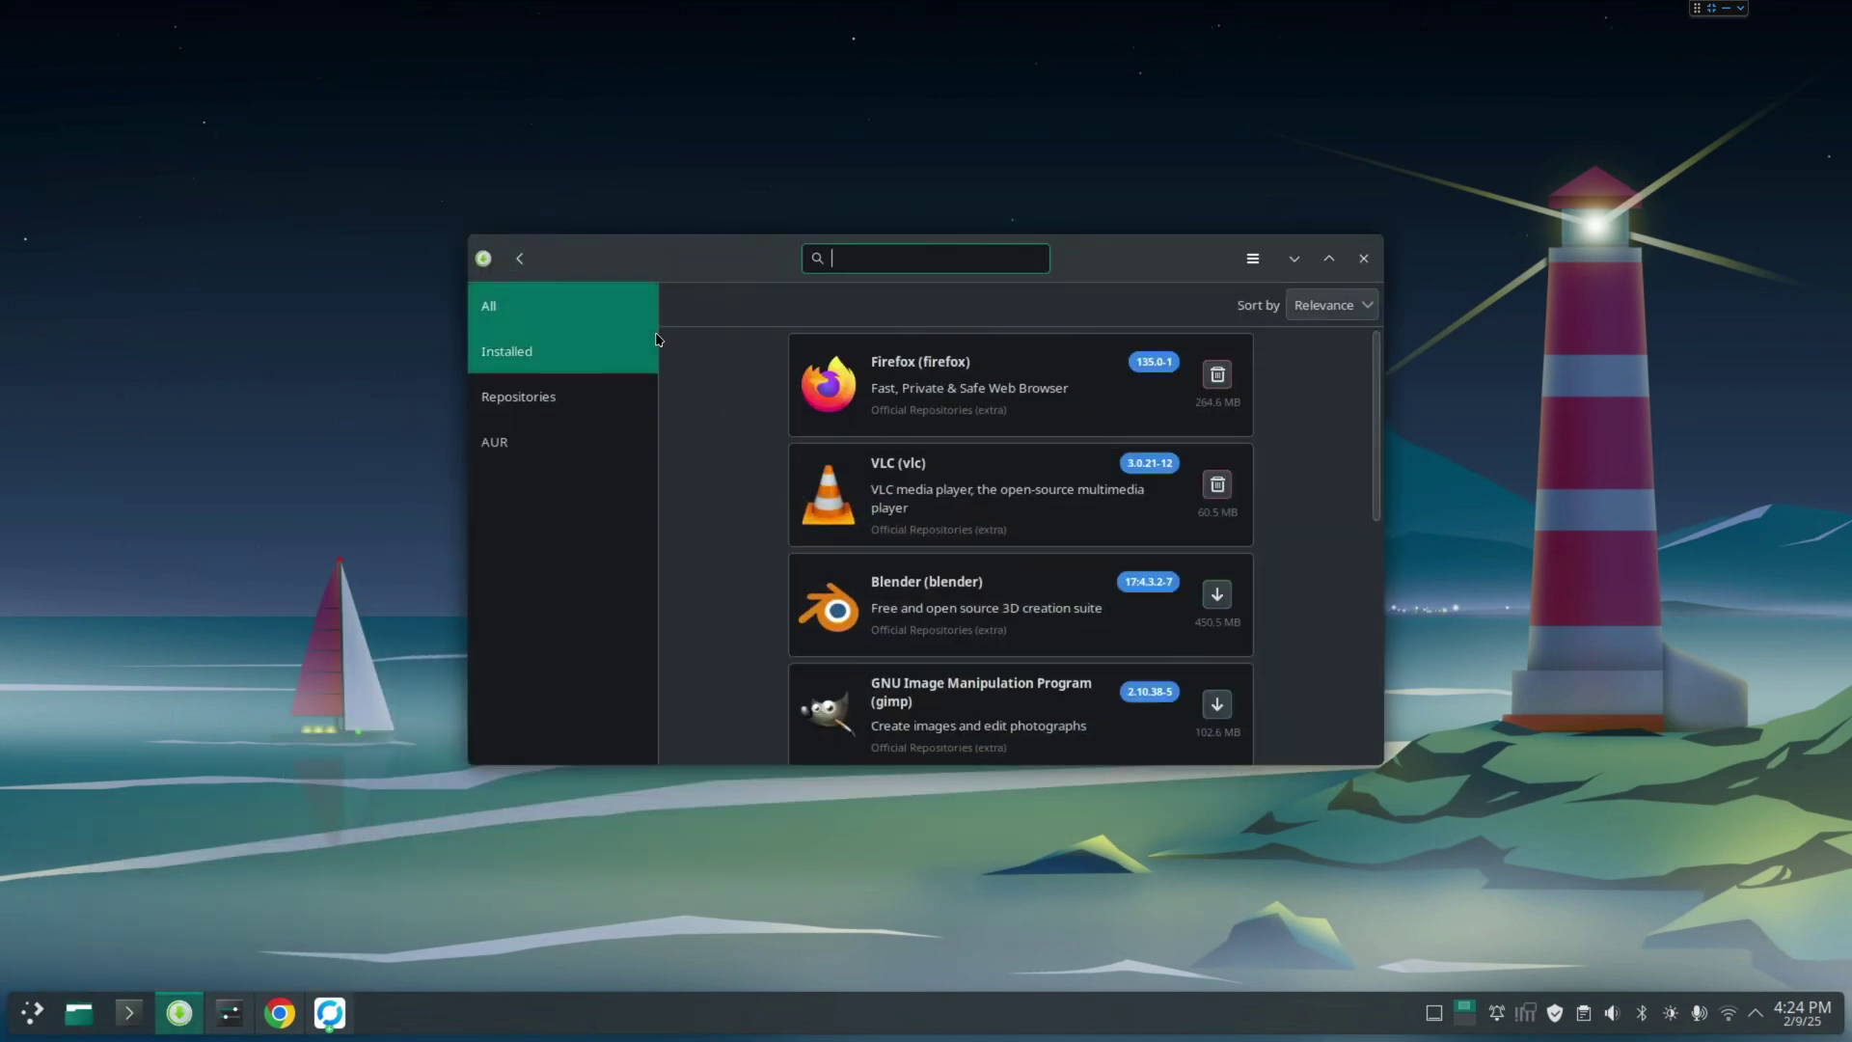
type("miniconda")
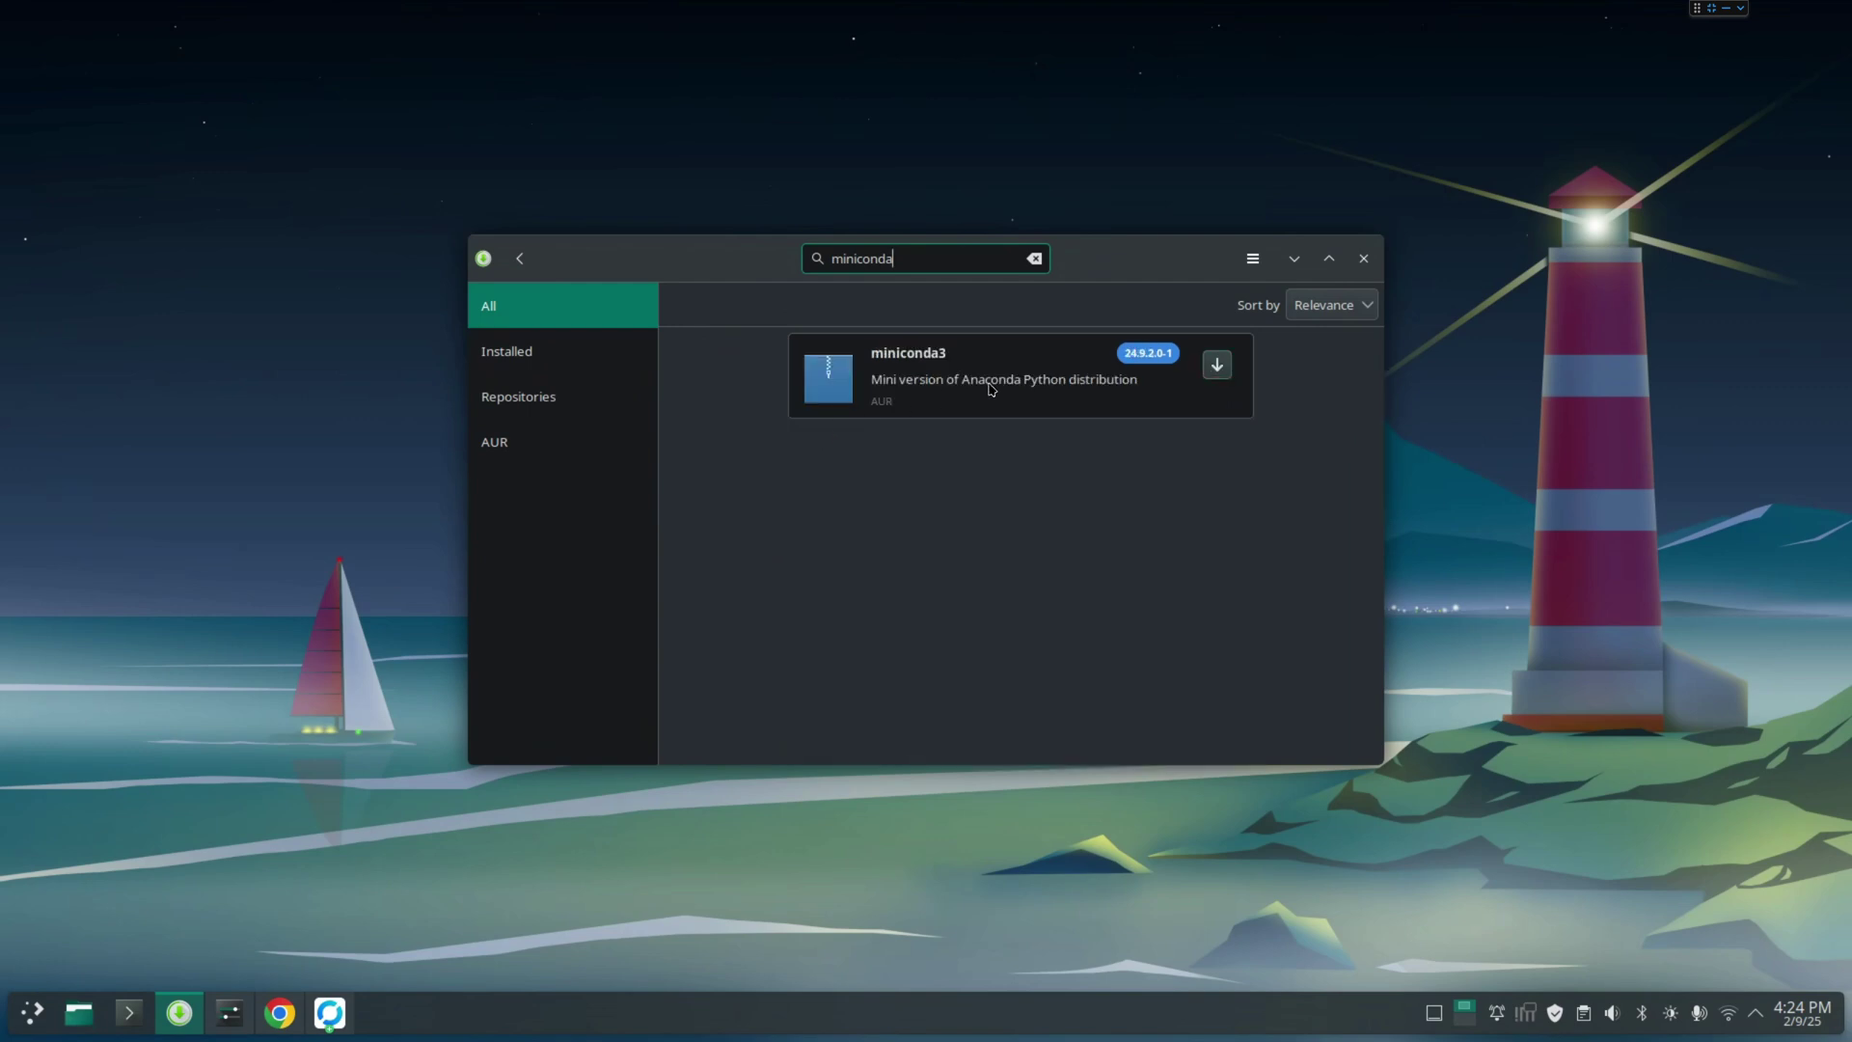
left_click(990, 389)
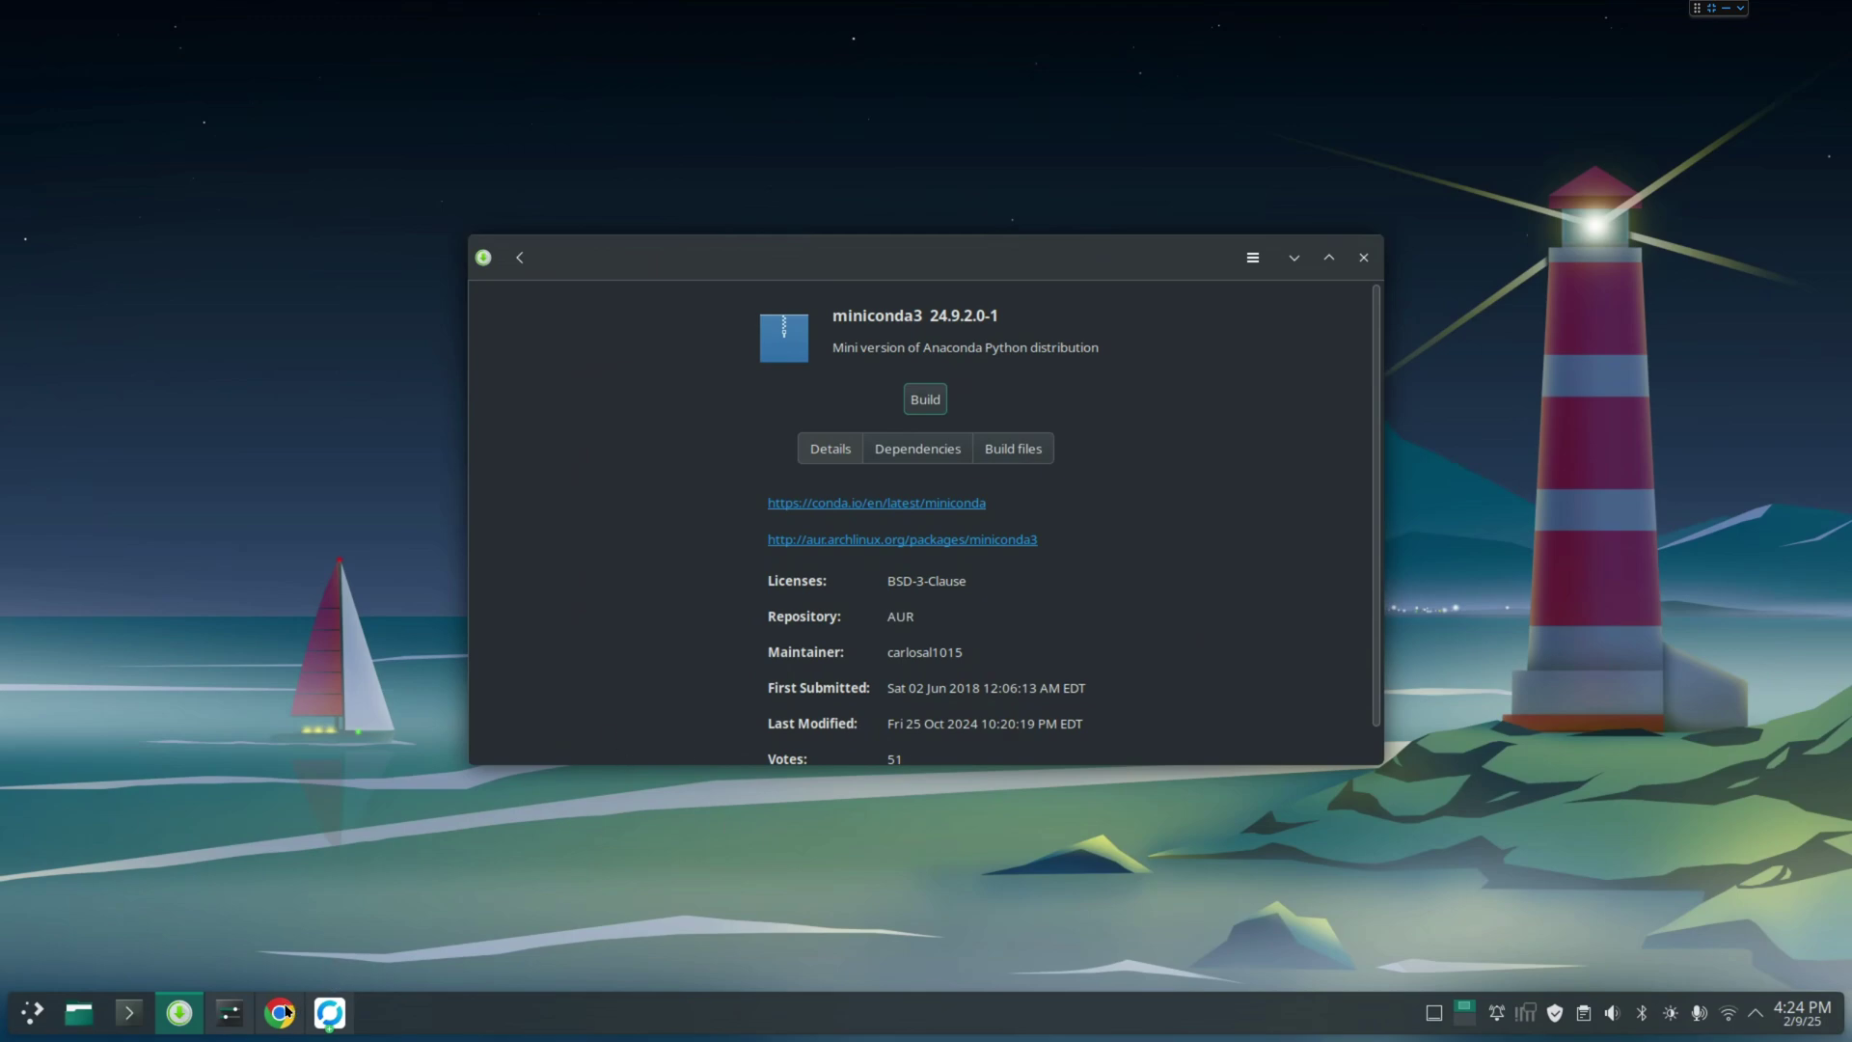
Search the web for 'miniconda' in a new Chrome tab and open the Anaconda docs result
left_click(280, 906)
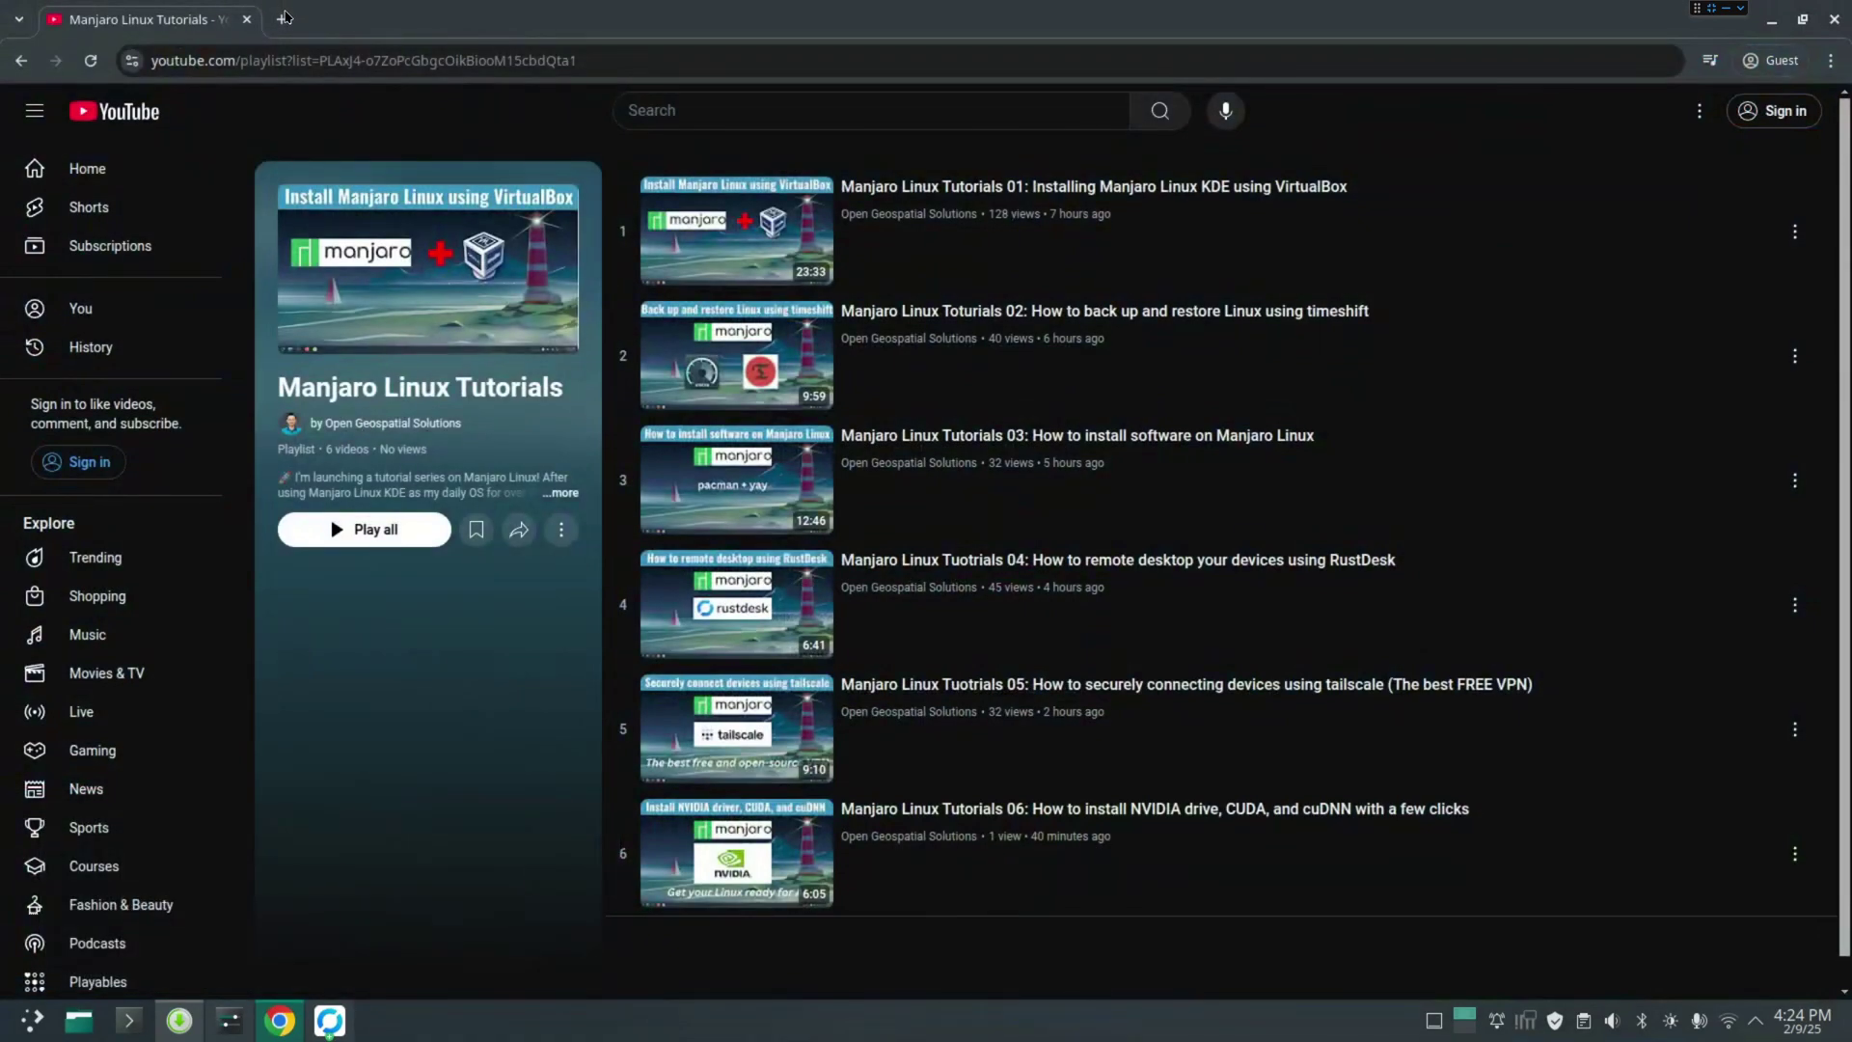
left_click(285, 19)
type("miin")
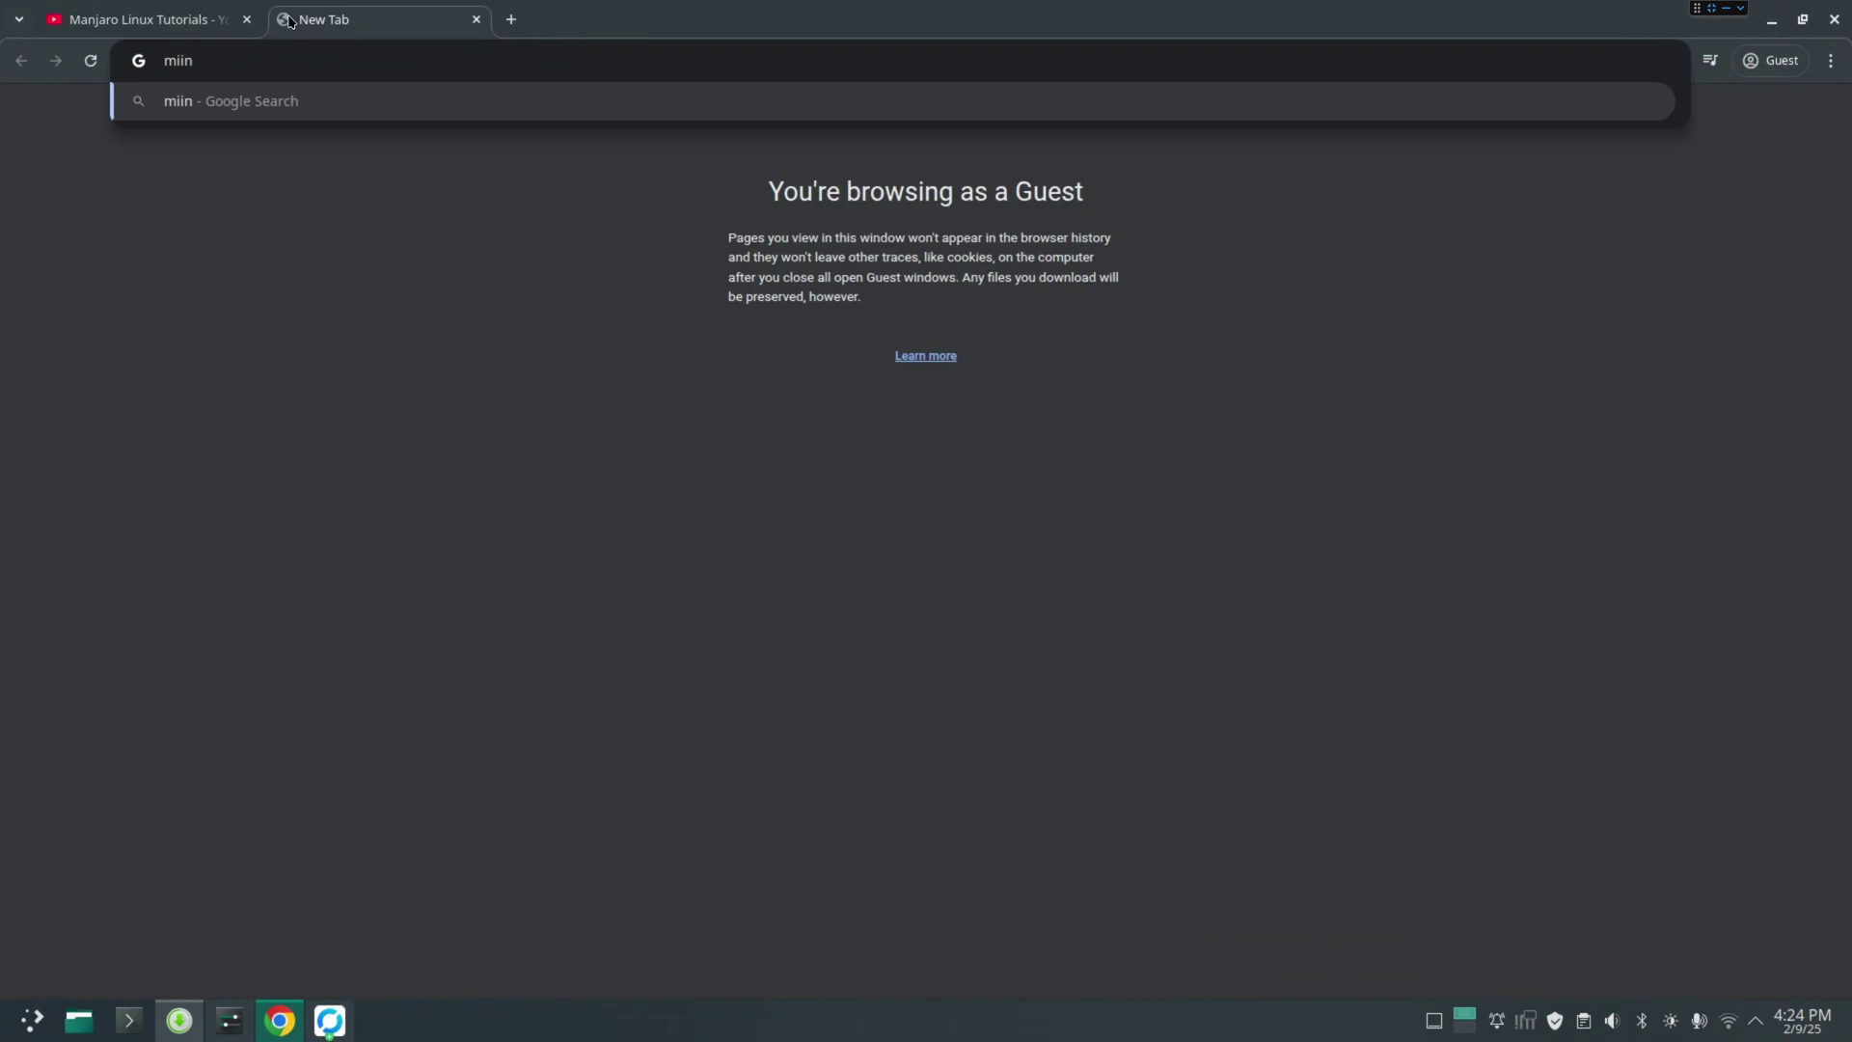
key("BackSpace")
key("BackSpace")
type("ni")
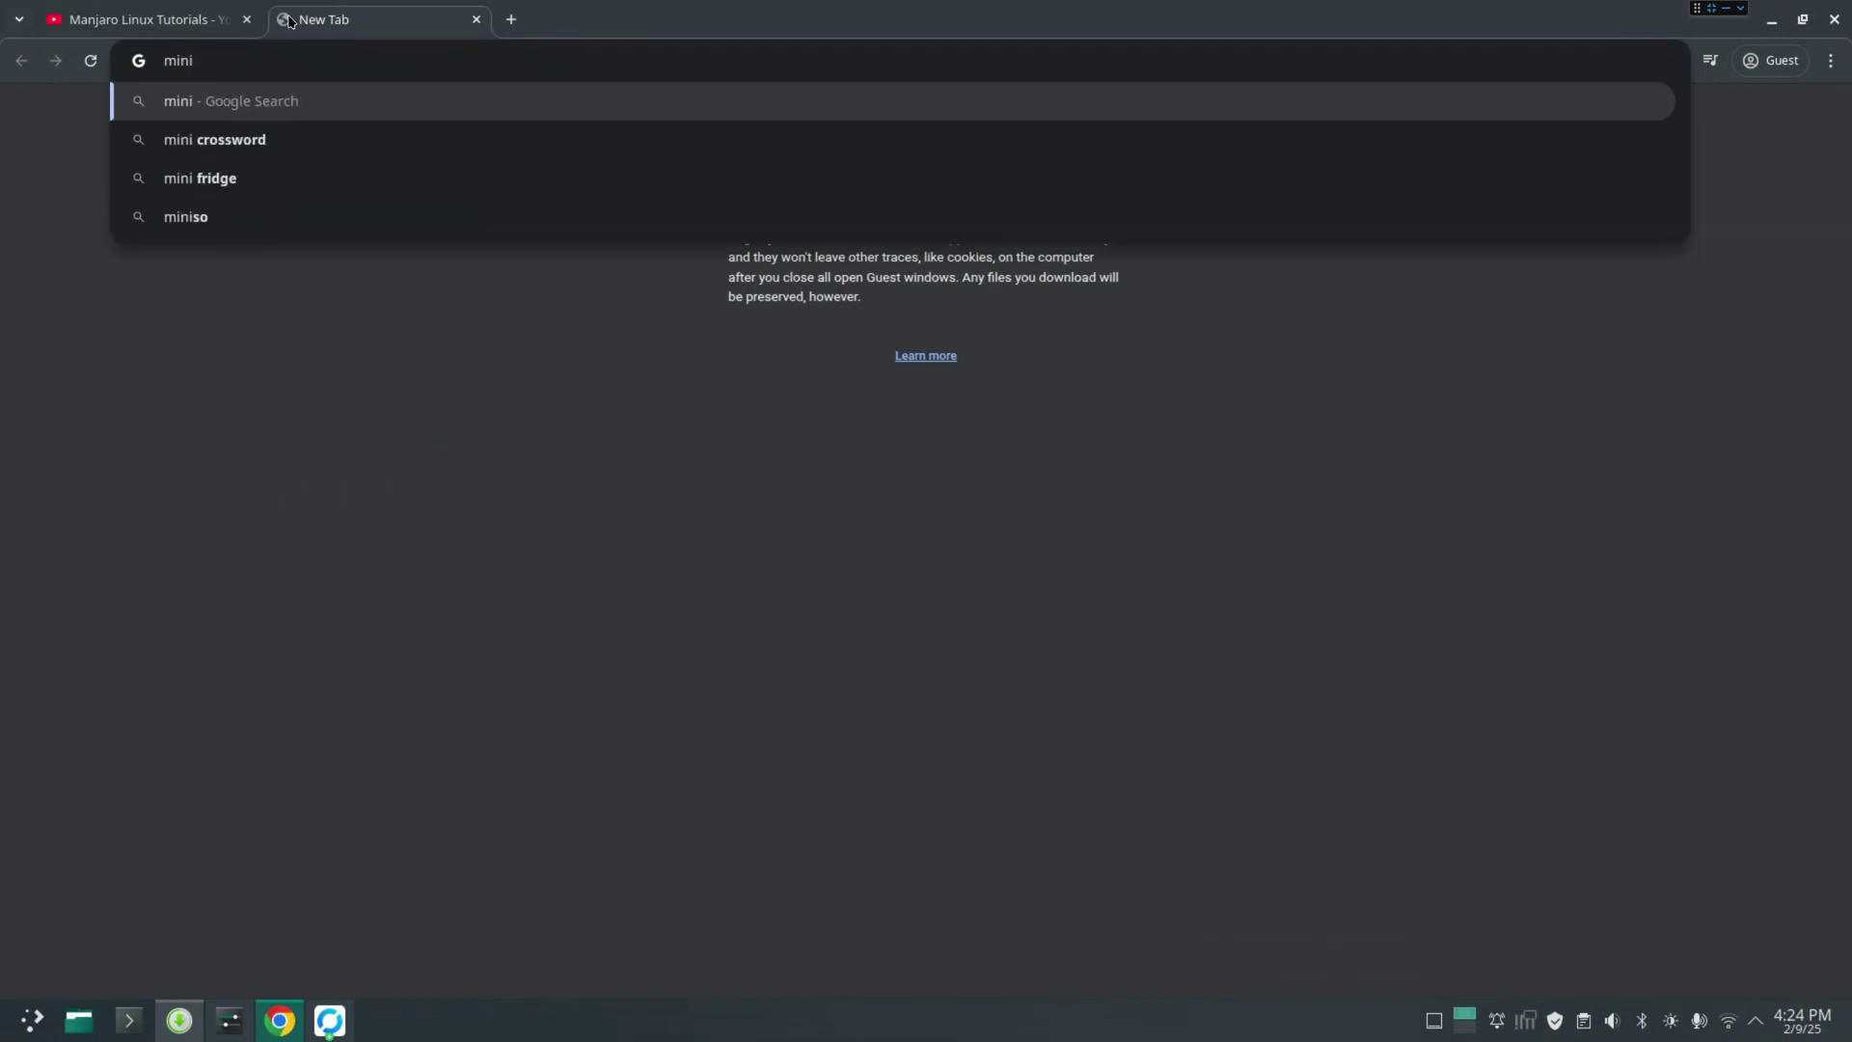
type("conda")
key("Return")
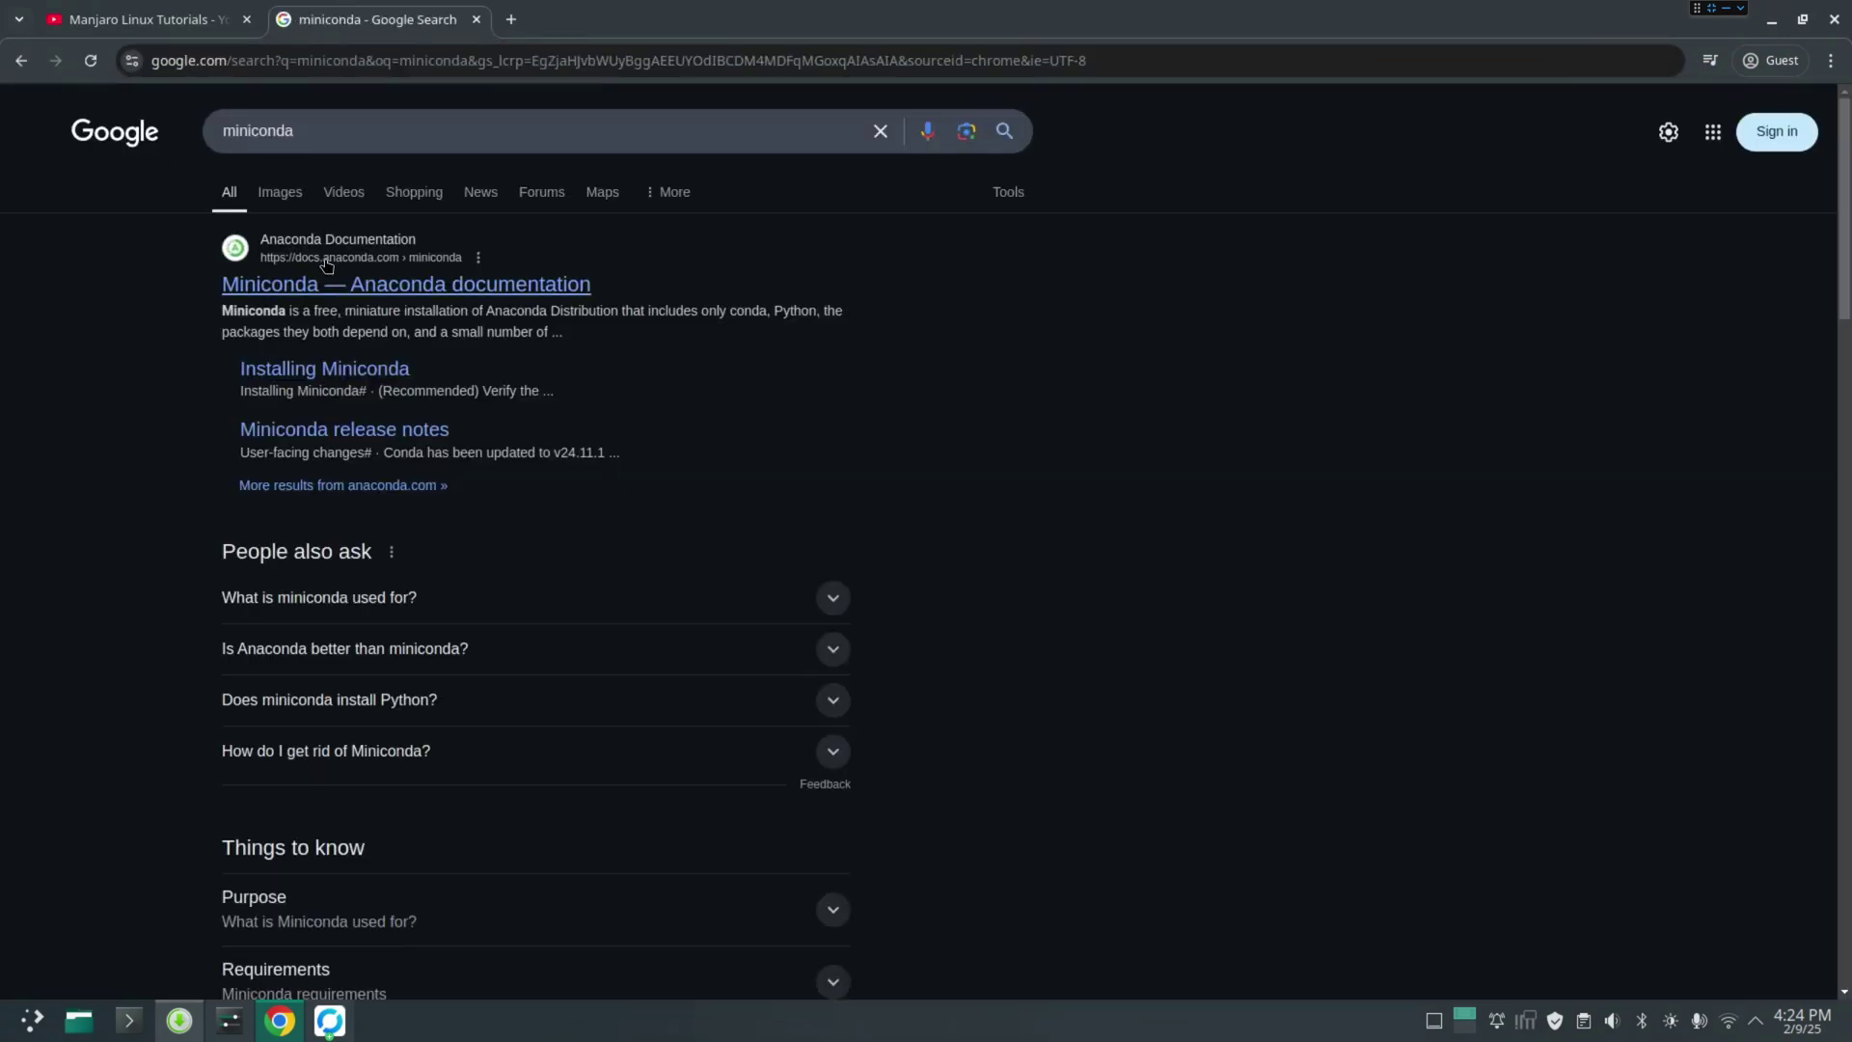
left_click(356, 286)
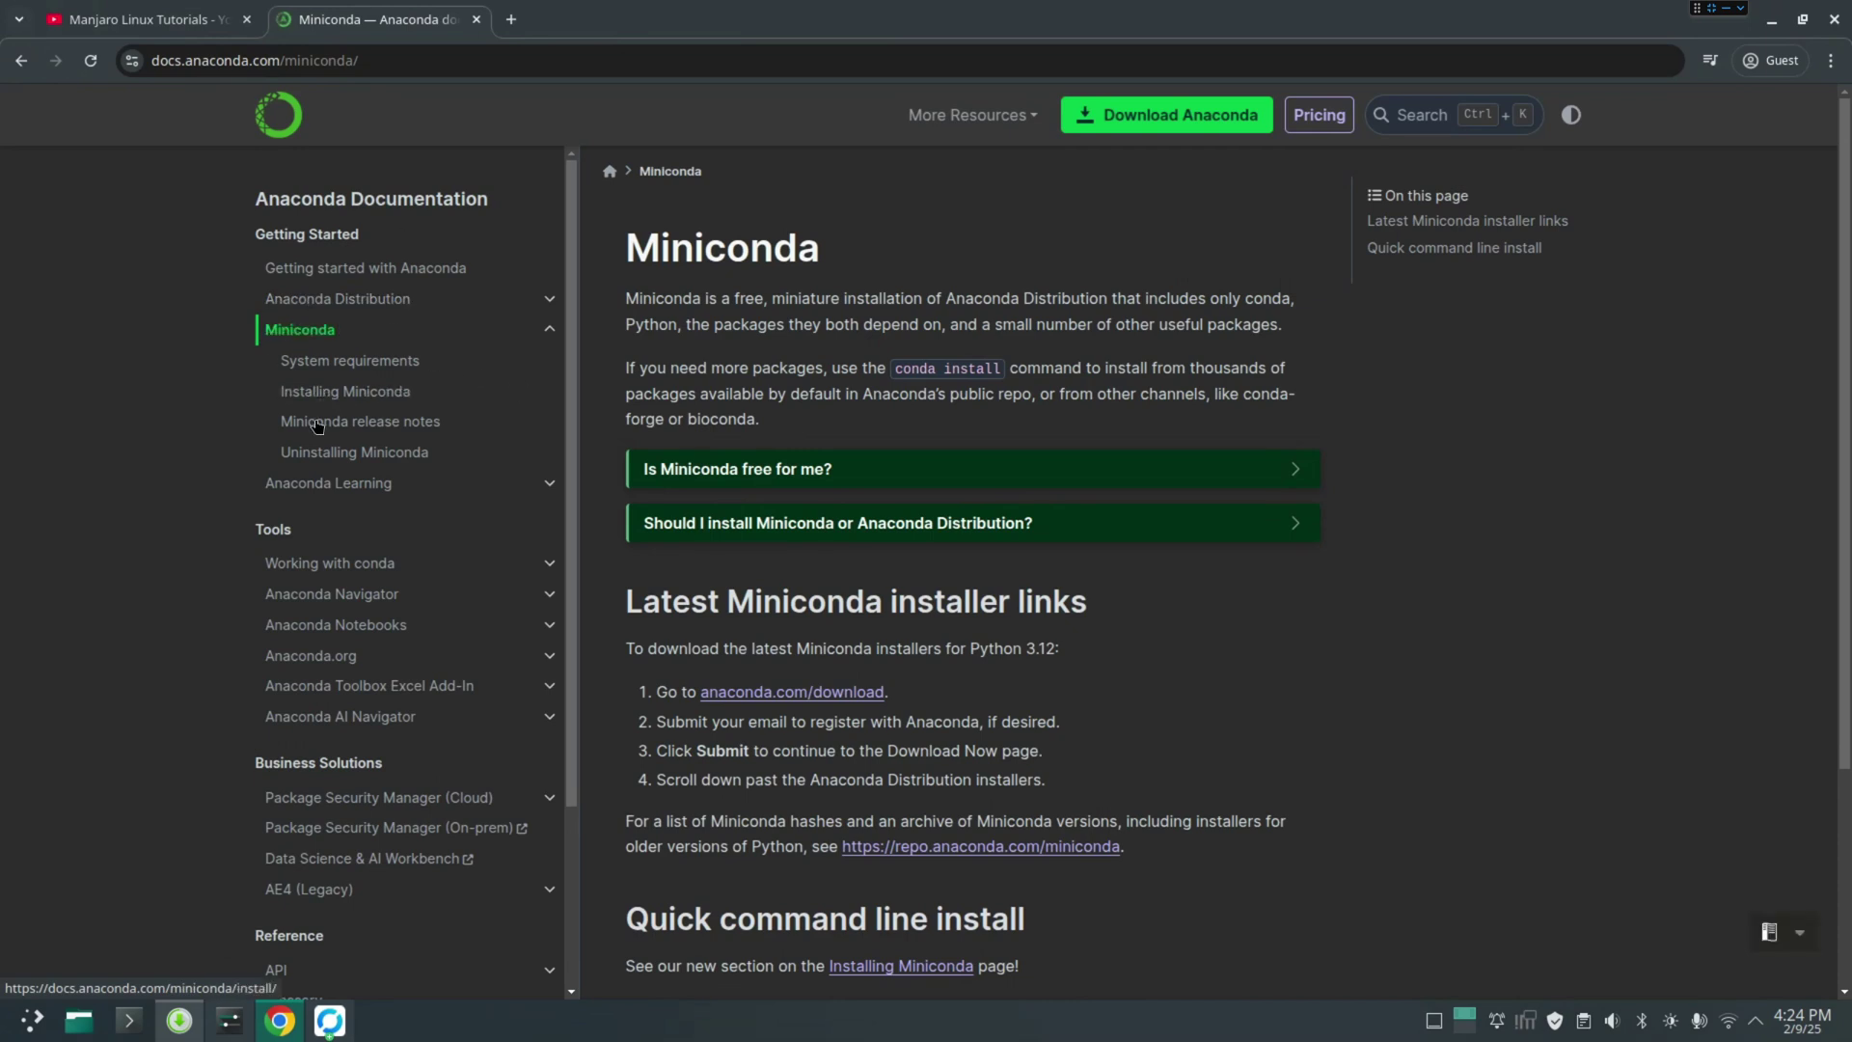
Go to the Installing Miniconda page and review its macOS/Linux quick install instructions
left_click(356, 393)
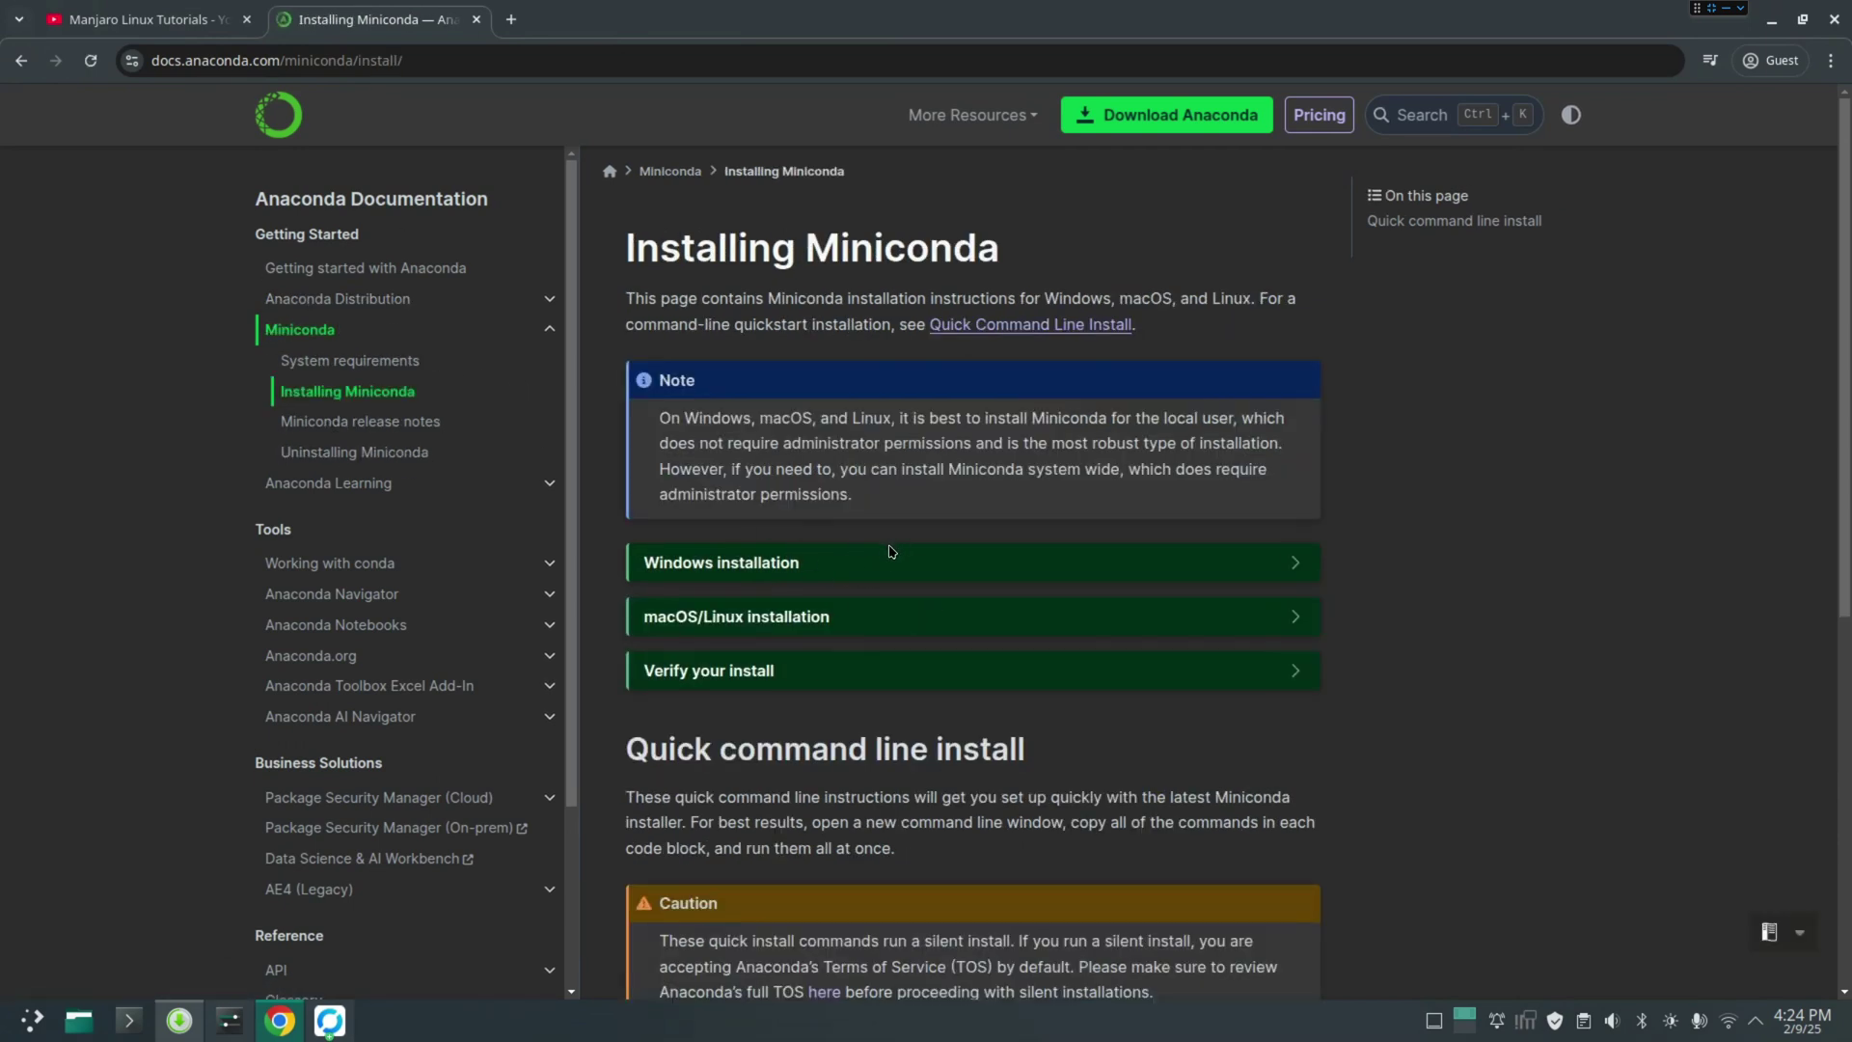
scroll(977, 566, "down", 8)
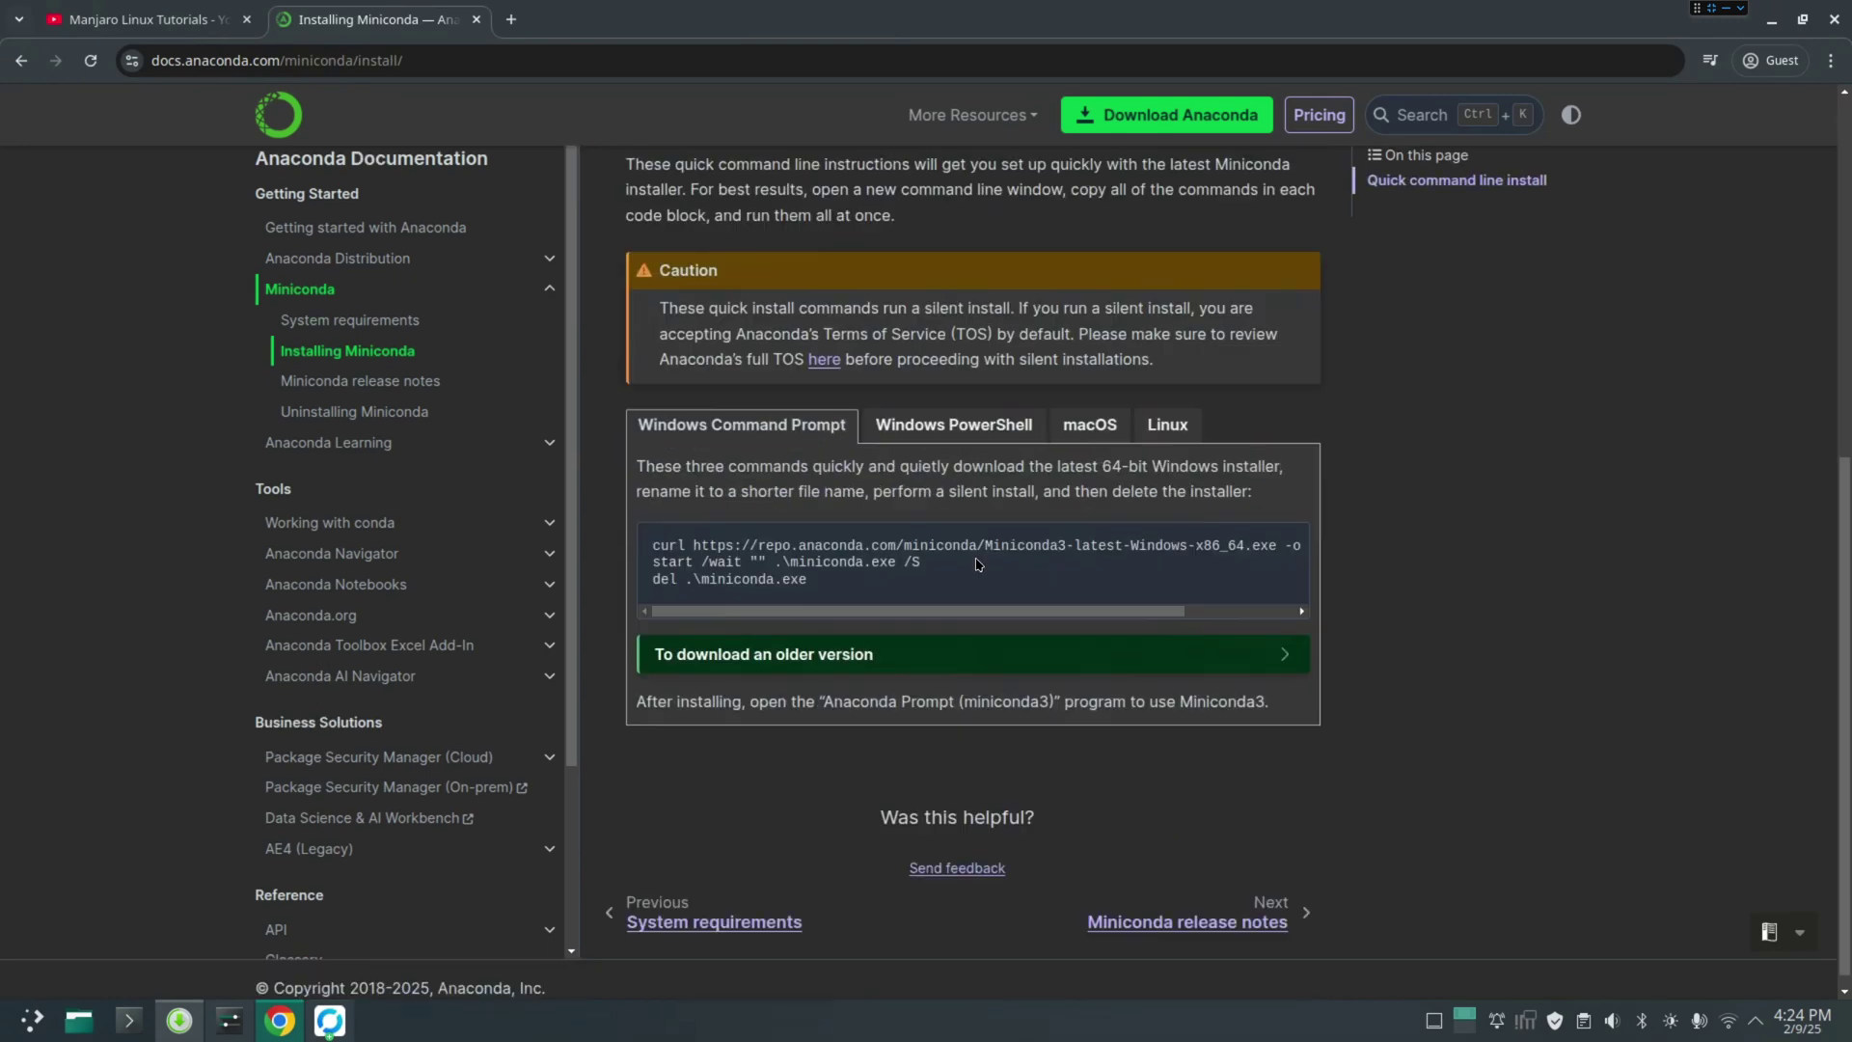
scroll(977, 565, "up", 8)
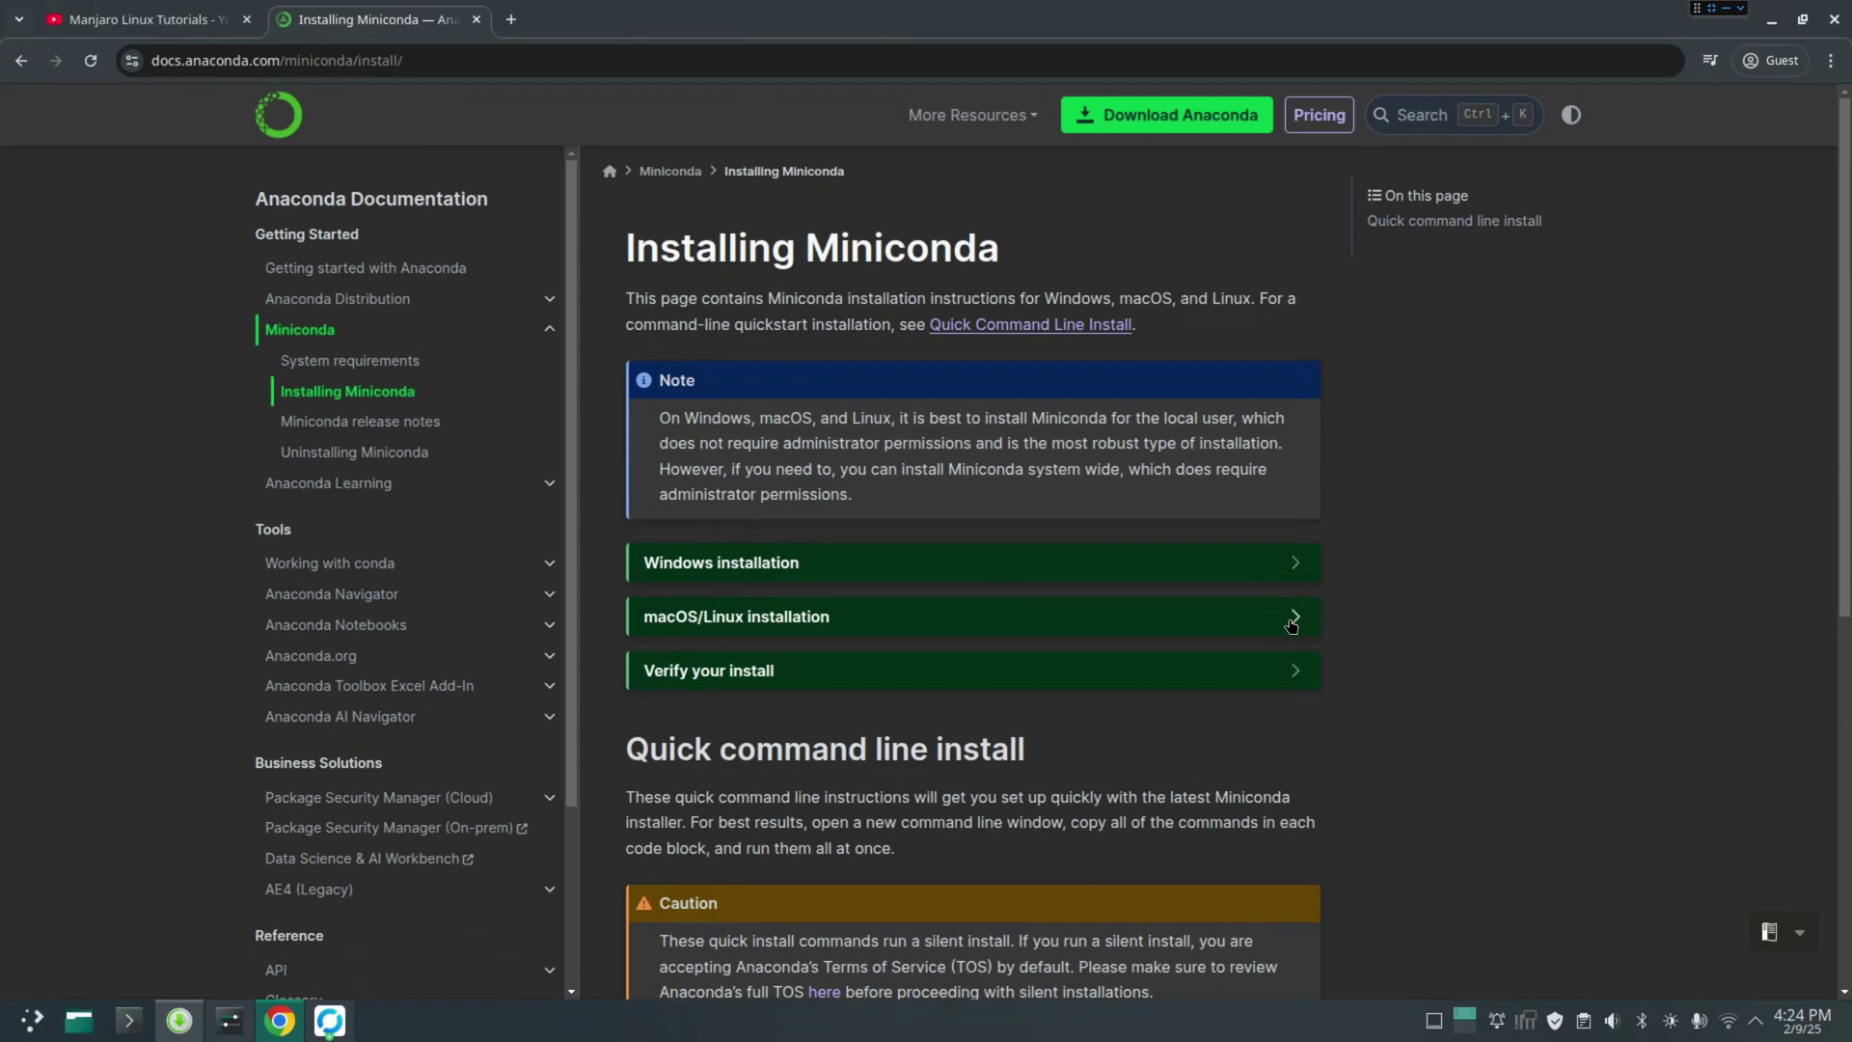
left_click(1259, 622)
scroll(1302, 678, "down", 2)
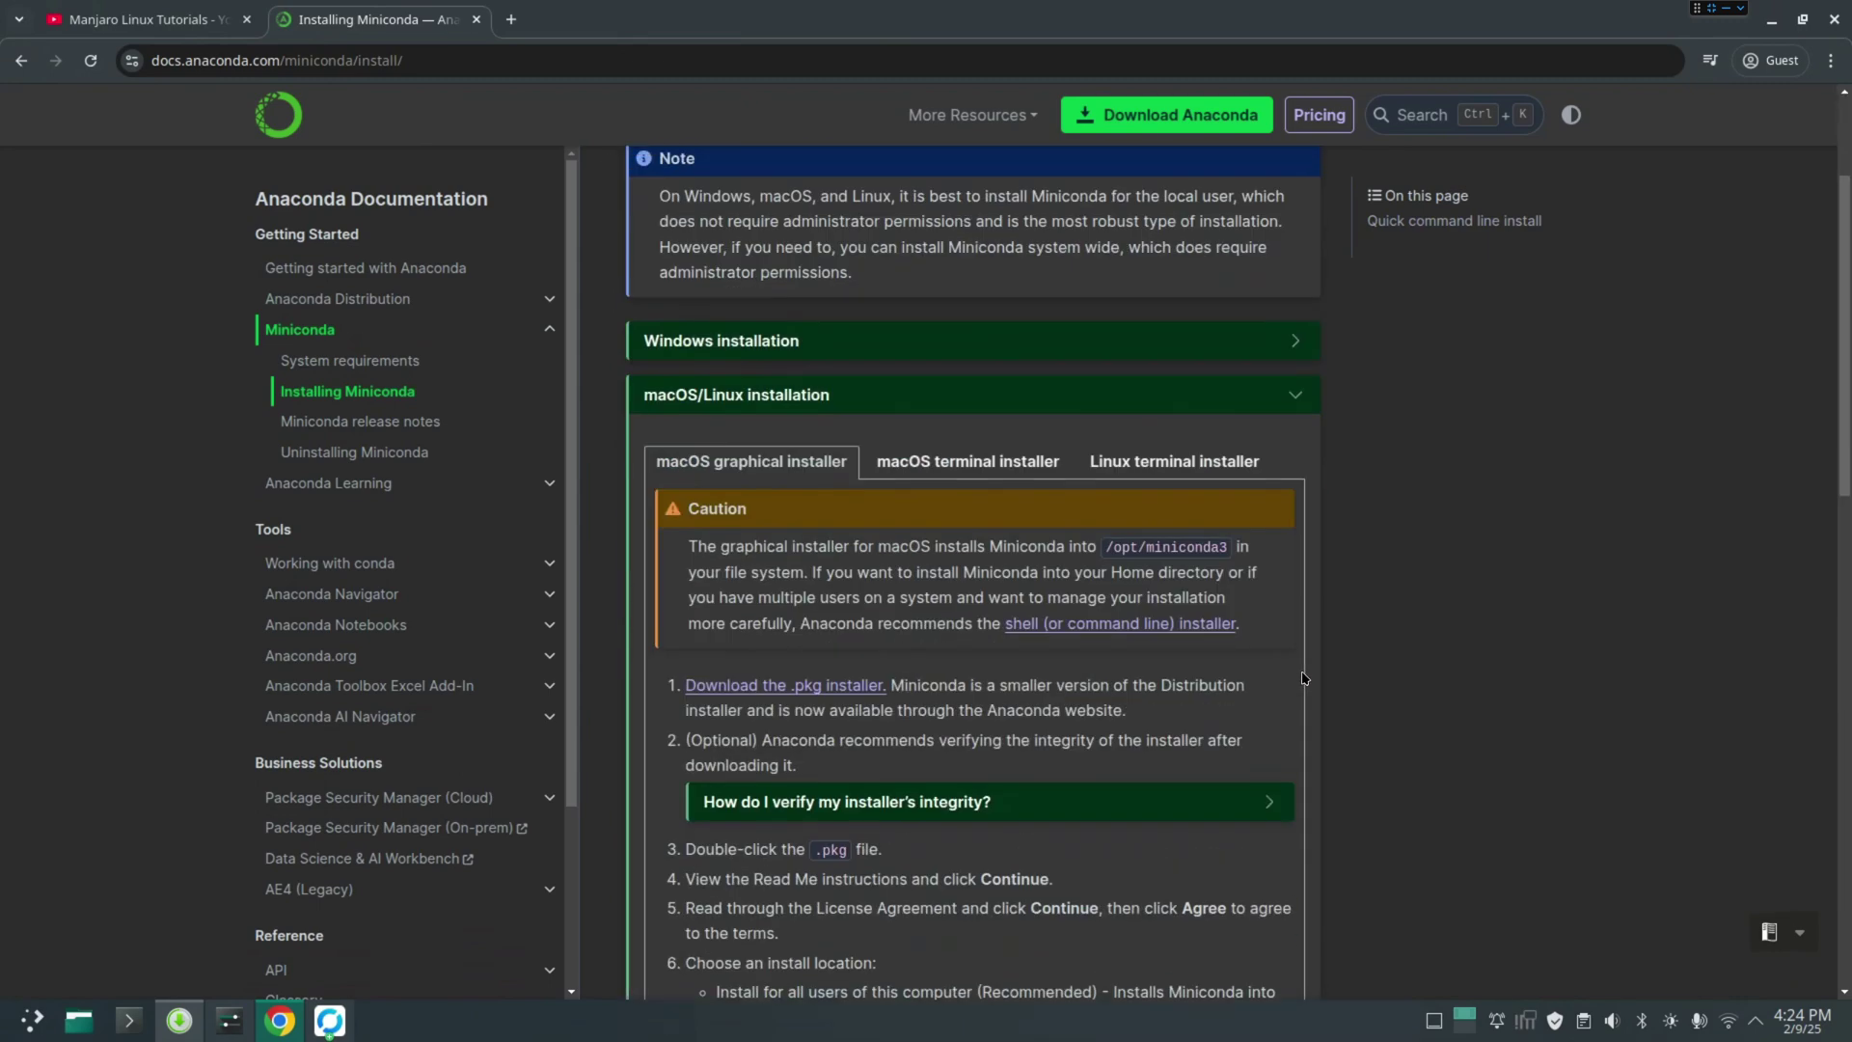
scroll(1302, 678, "down", 1)
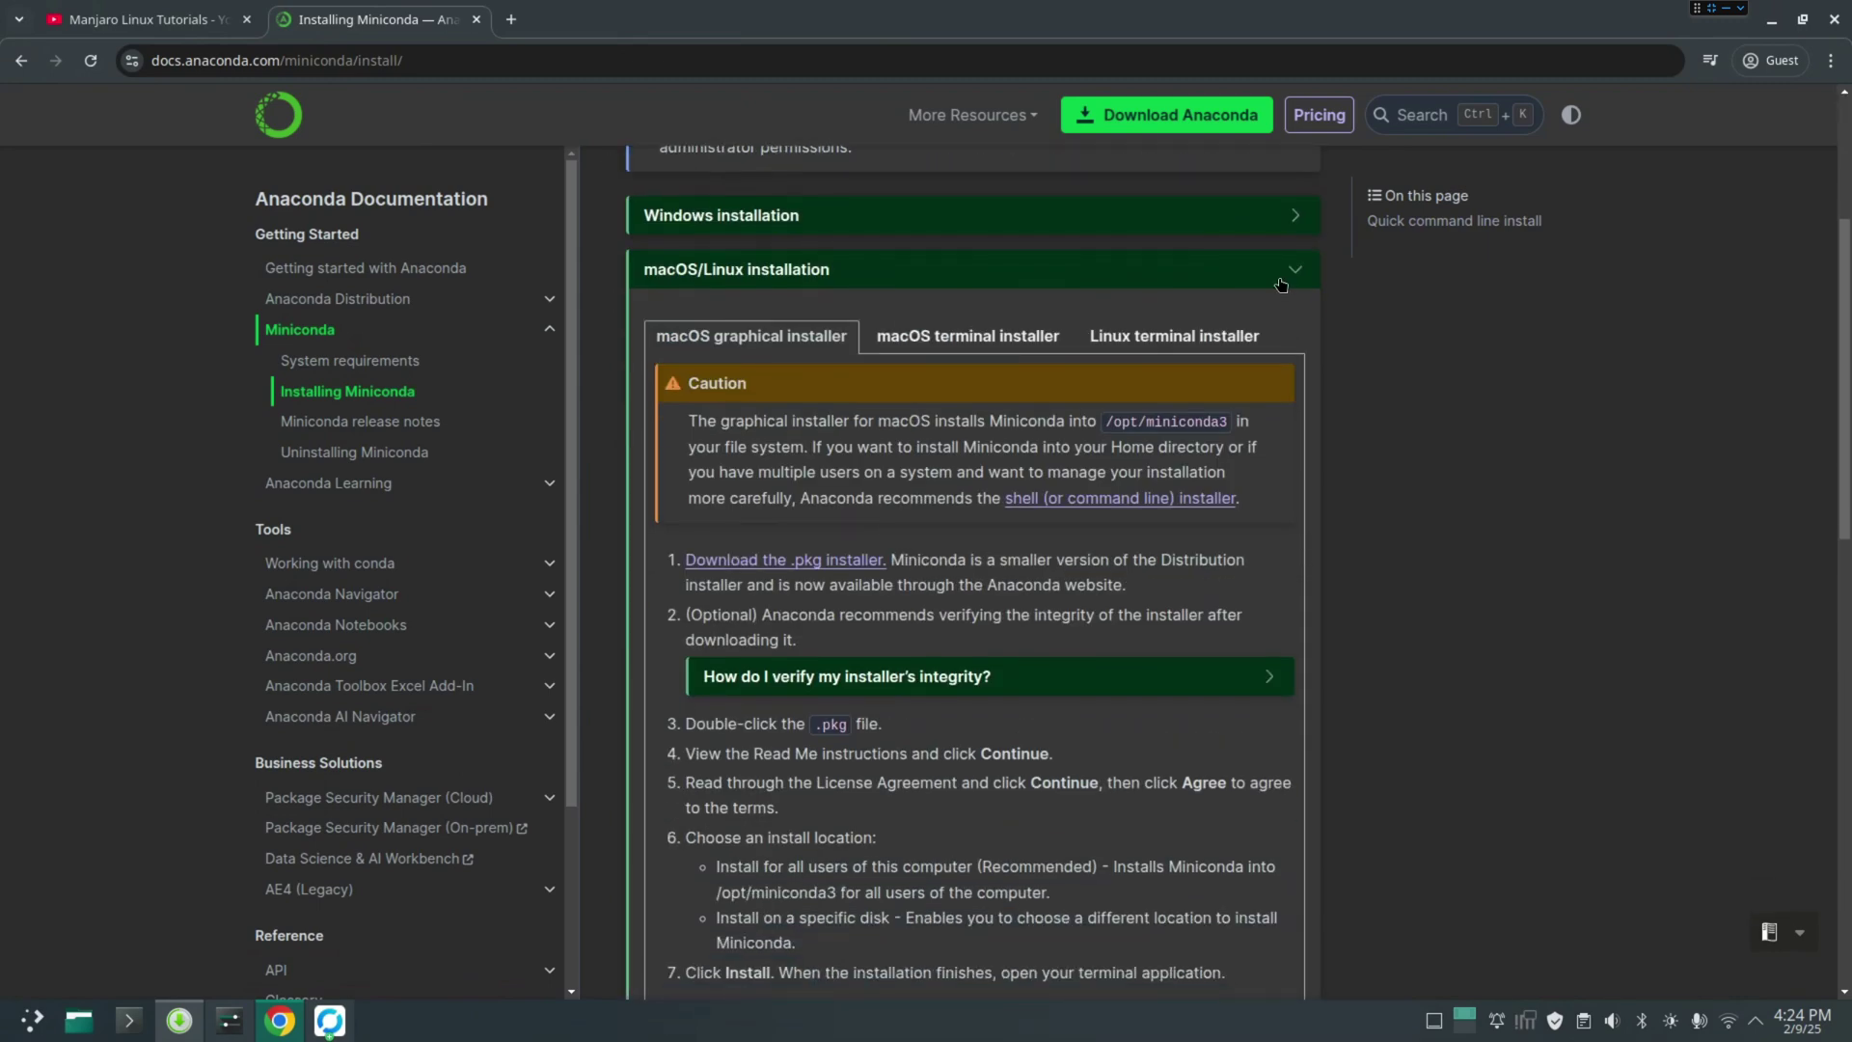
left_click(1292, 269)
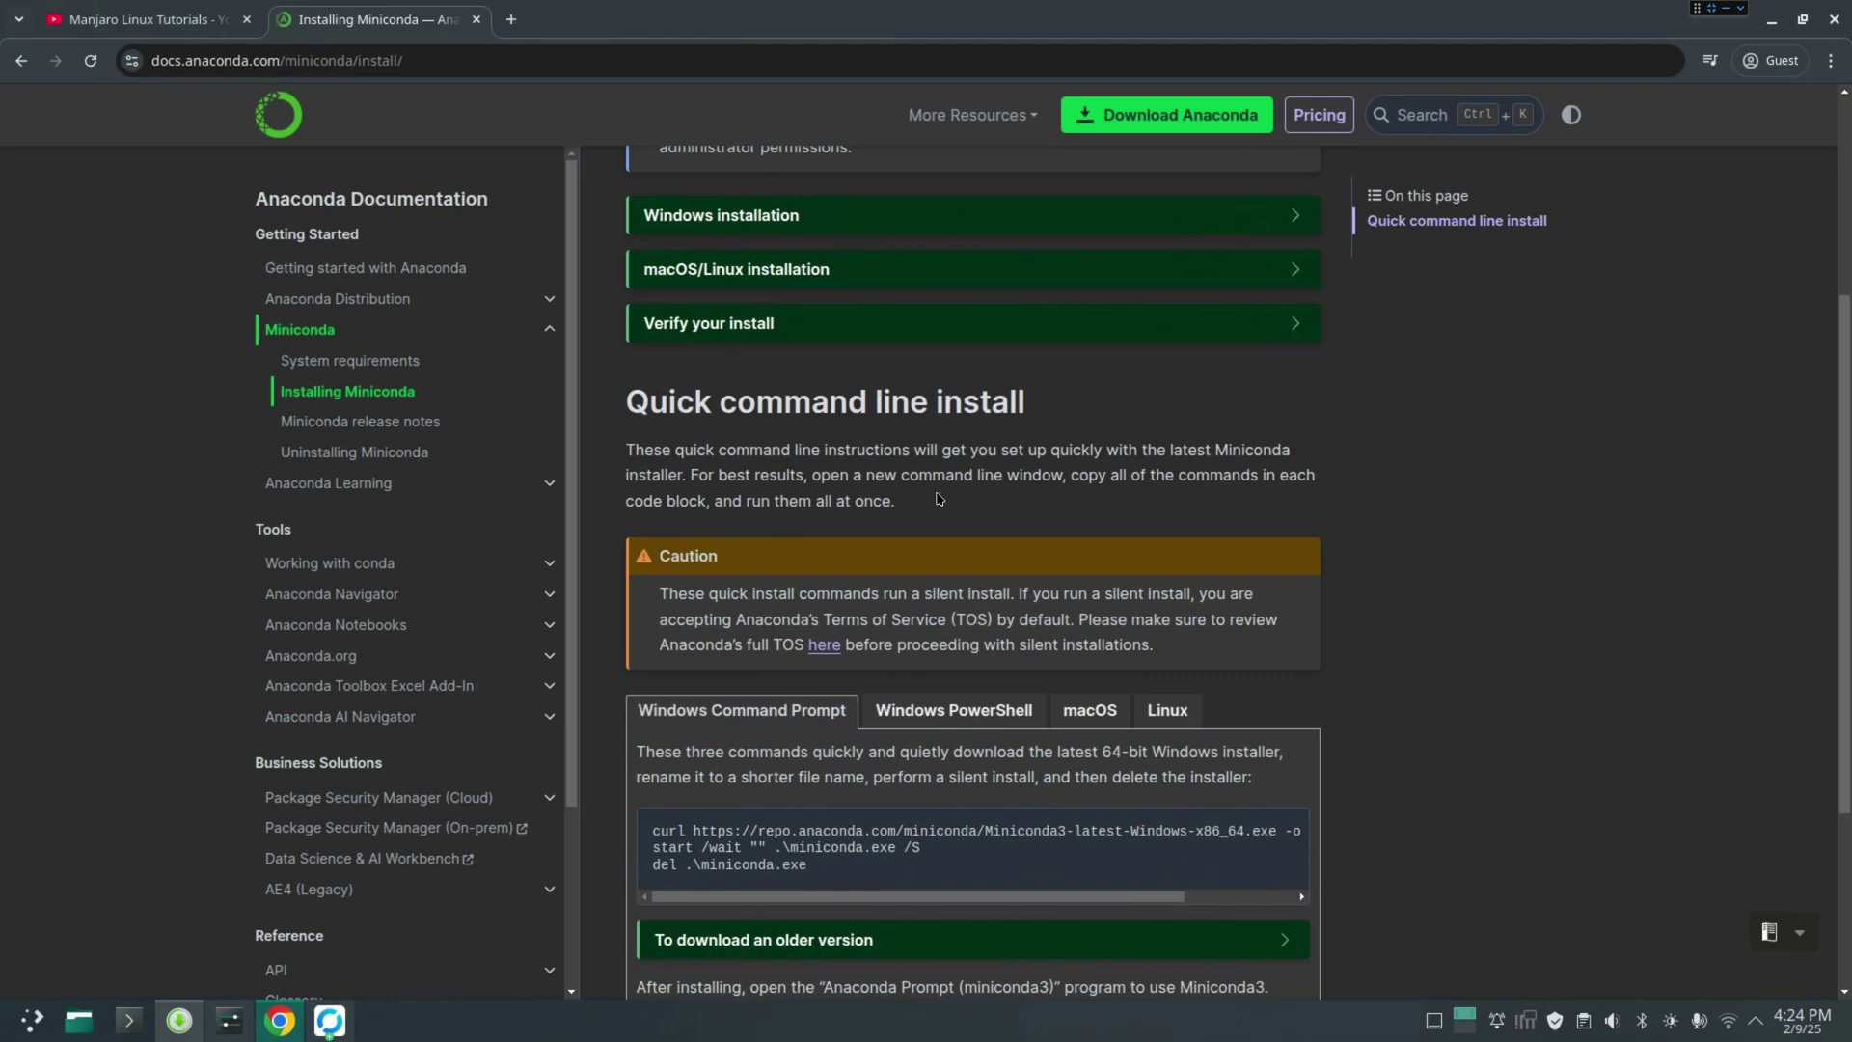
Copy the four Linux quick command line install commands from the docs
left_click(1167, 710)
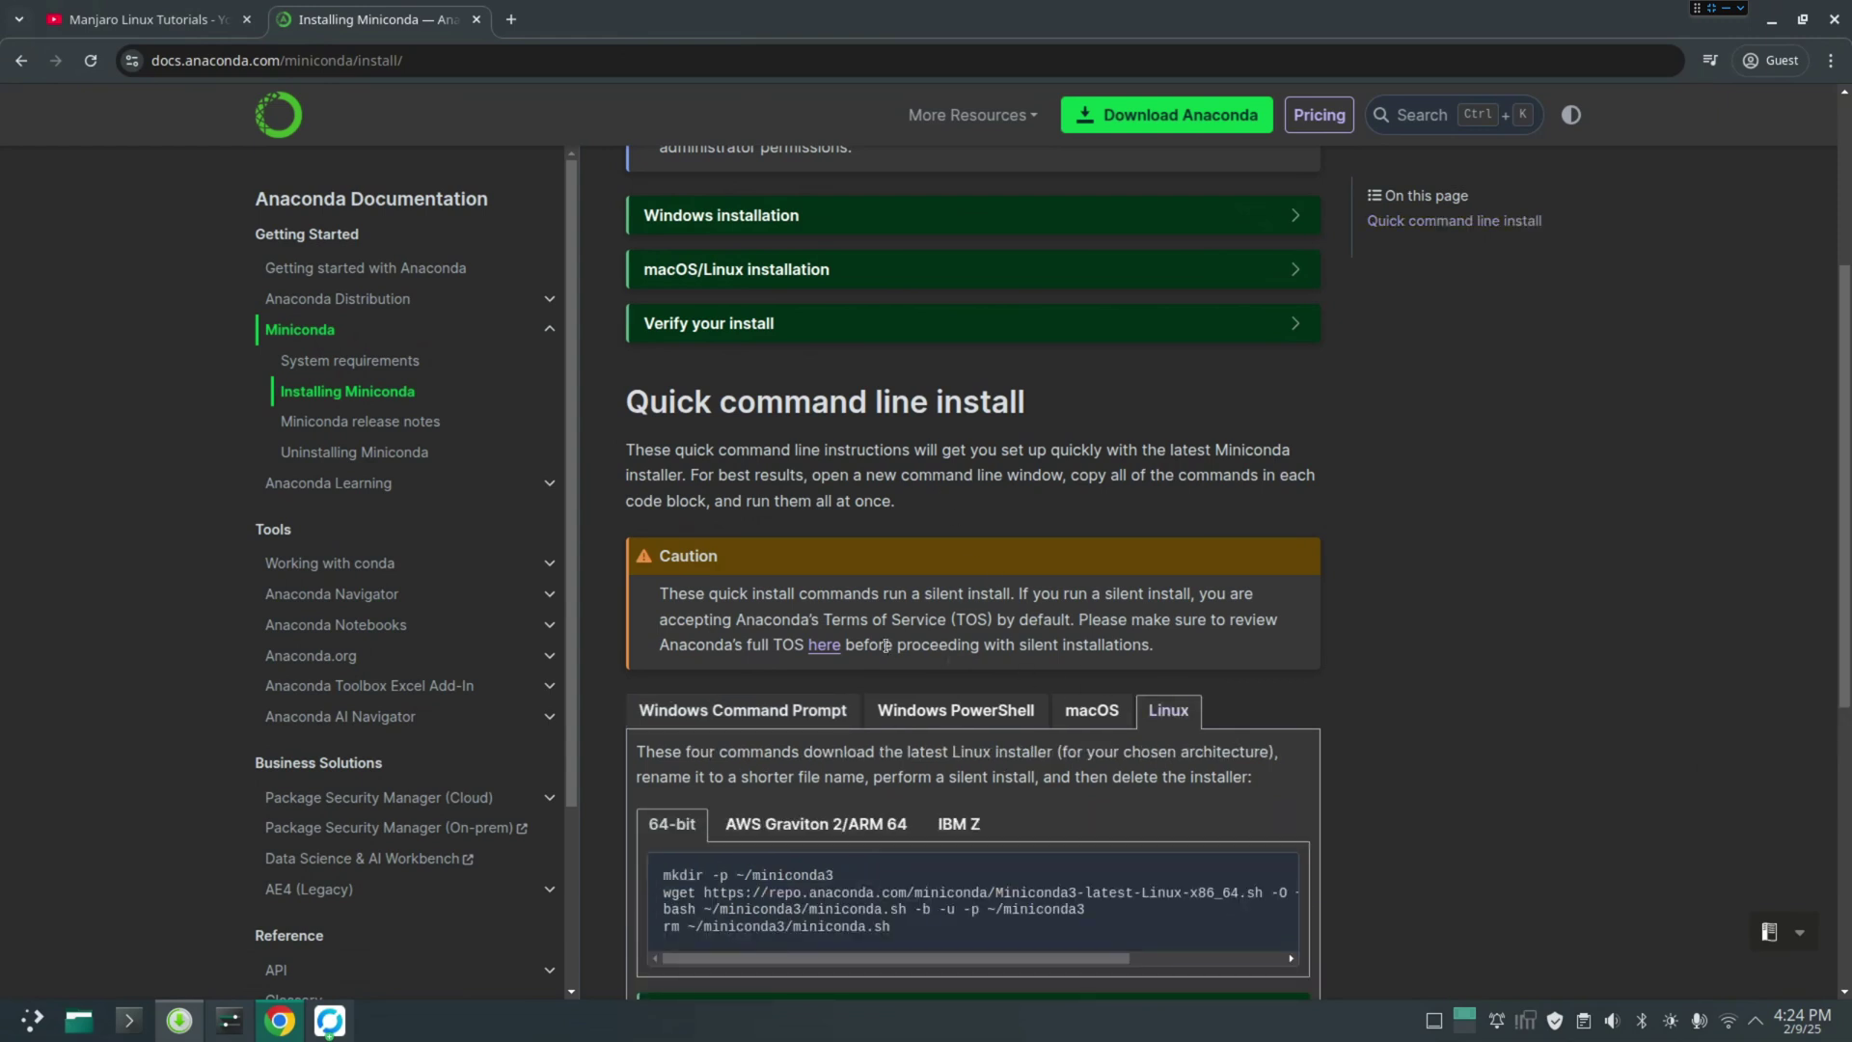
scroll(888, 651, "down", 5)
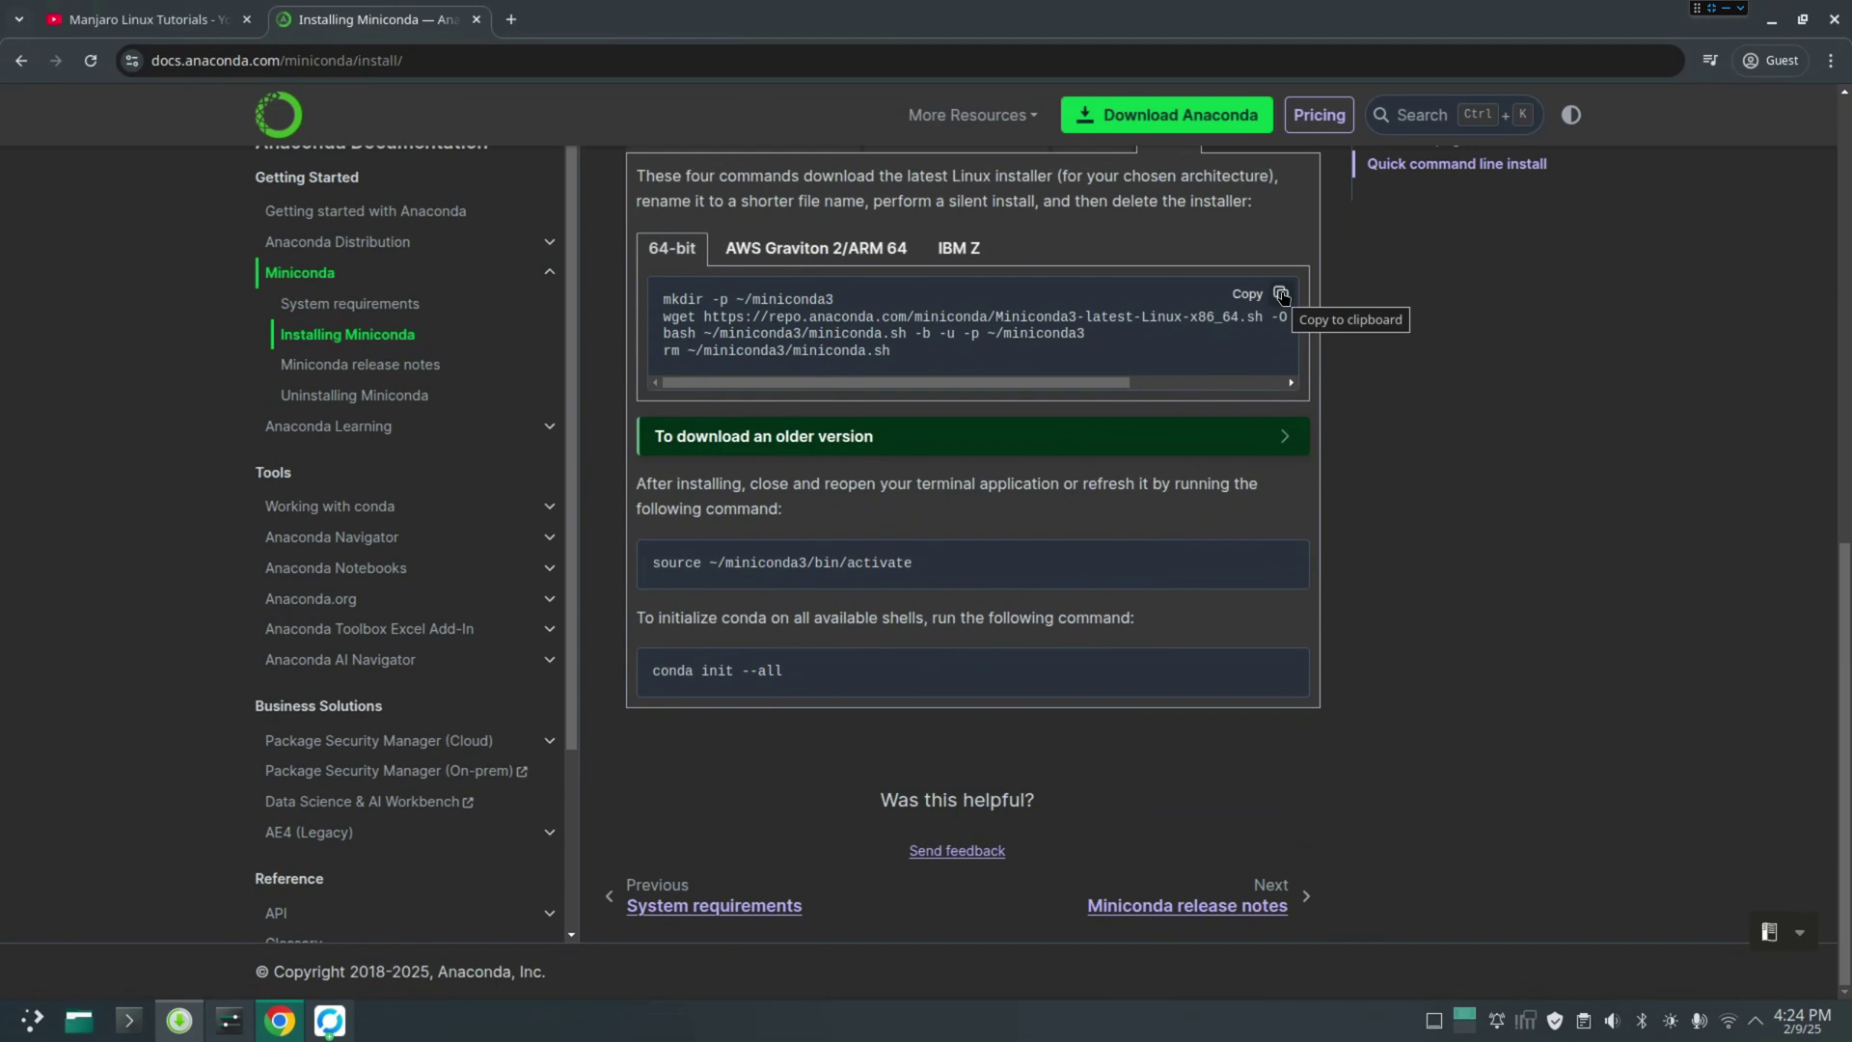
left_click(1280, 294)
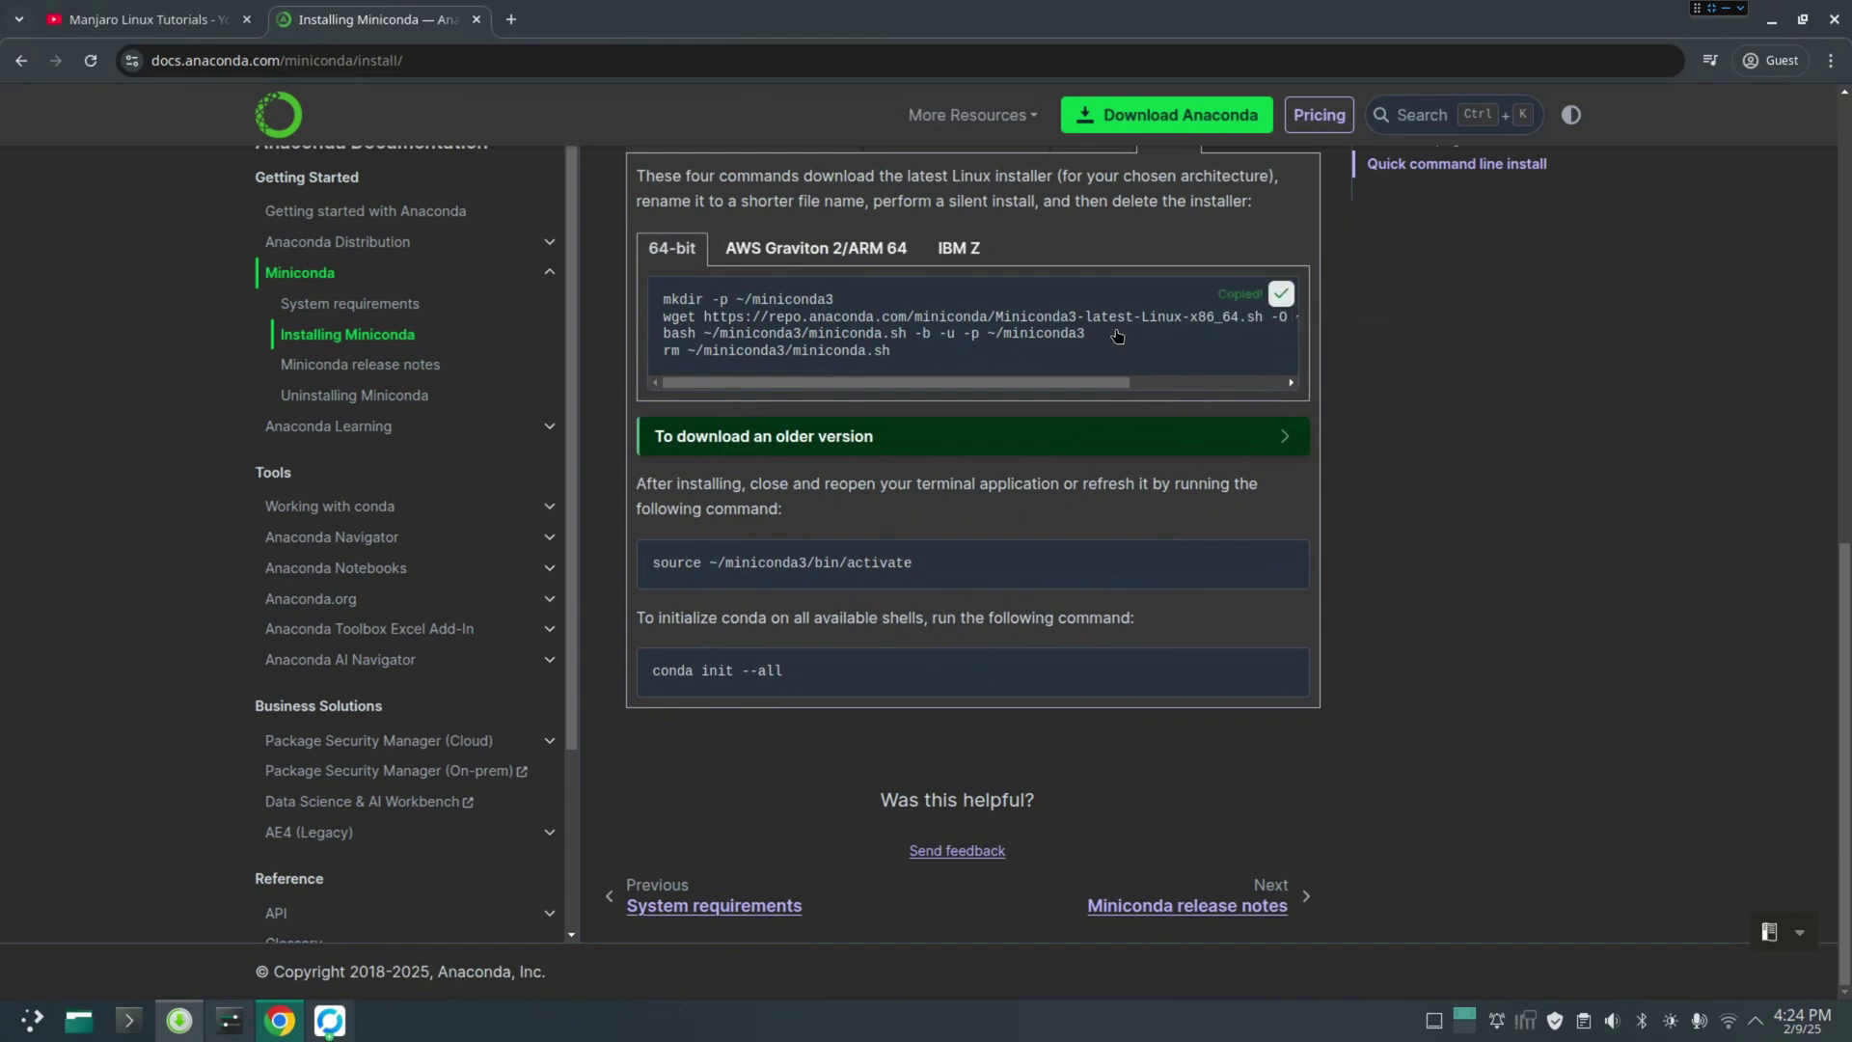
Paste and run the Miniconda install commands in a new Konsole window
left_click(140, 1025)
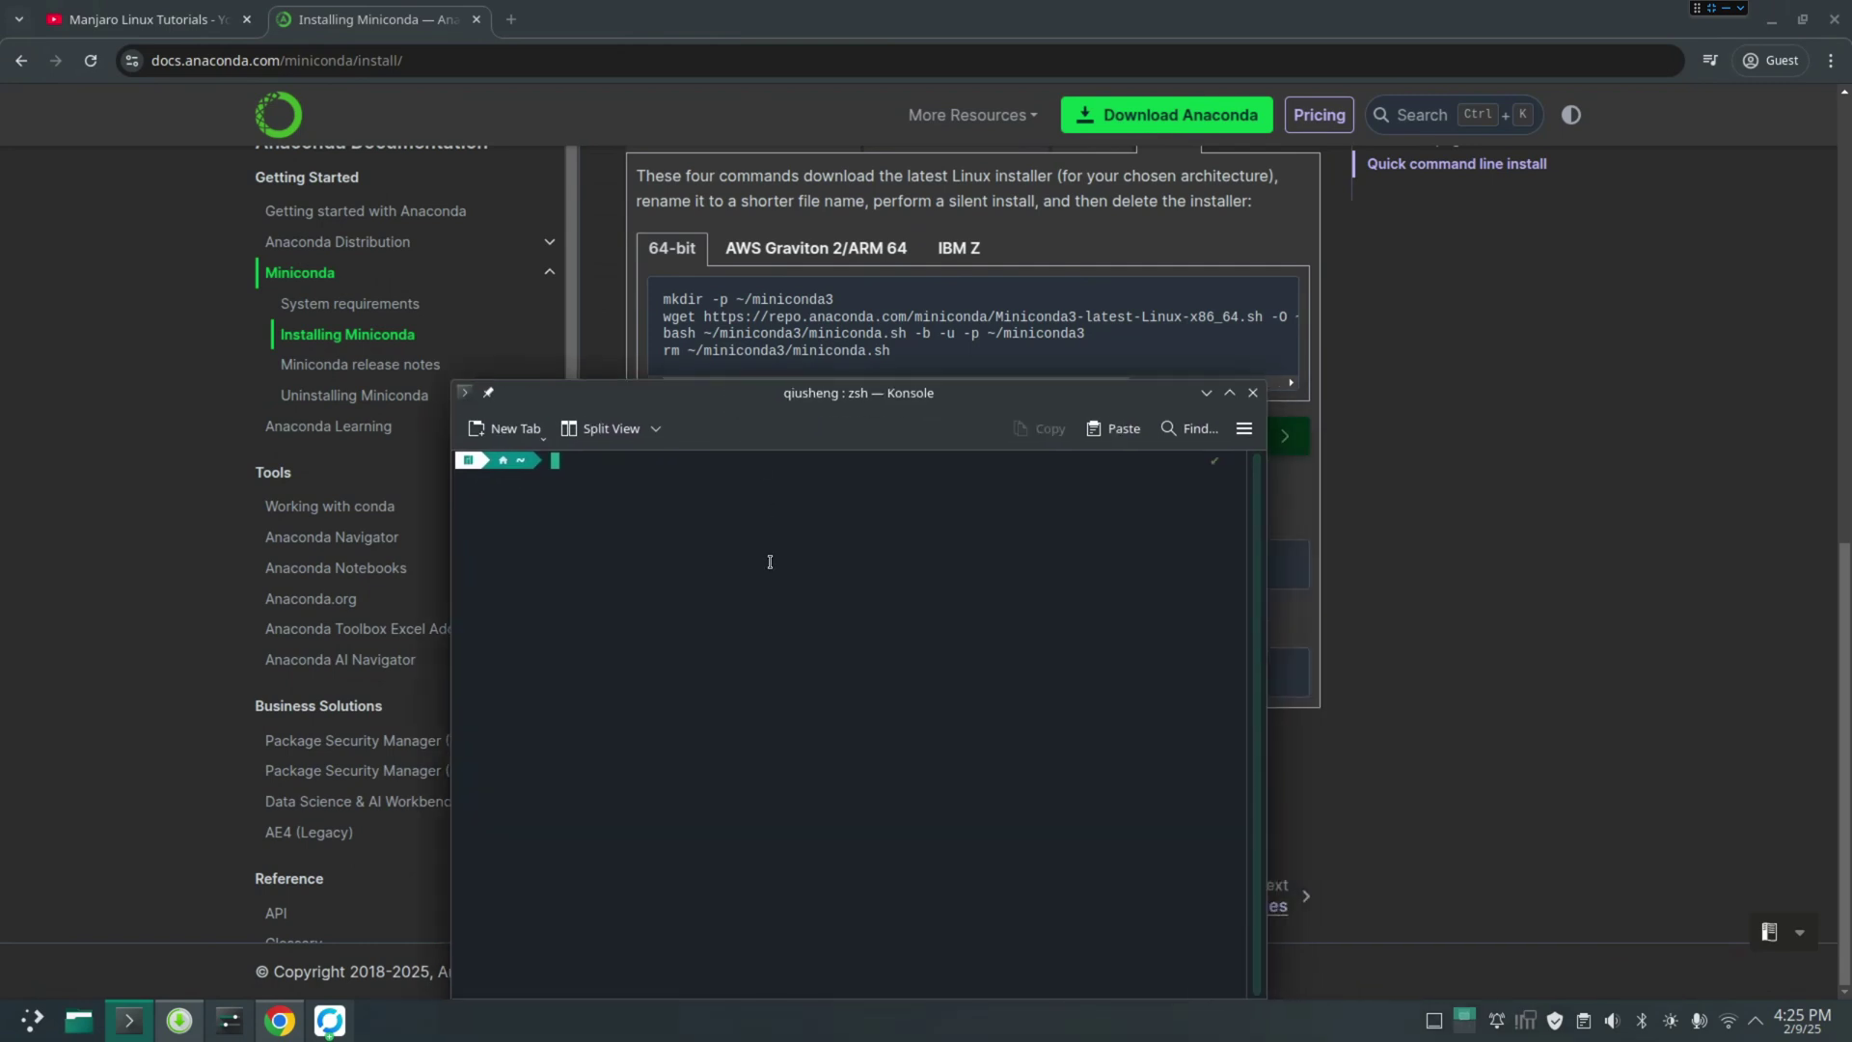
right_click(728, 523)
left_click(786, 567)
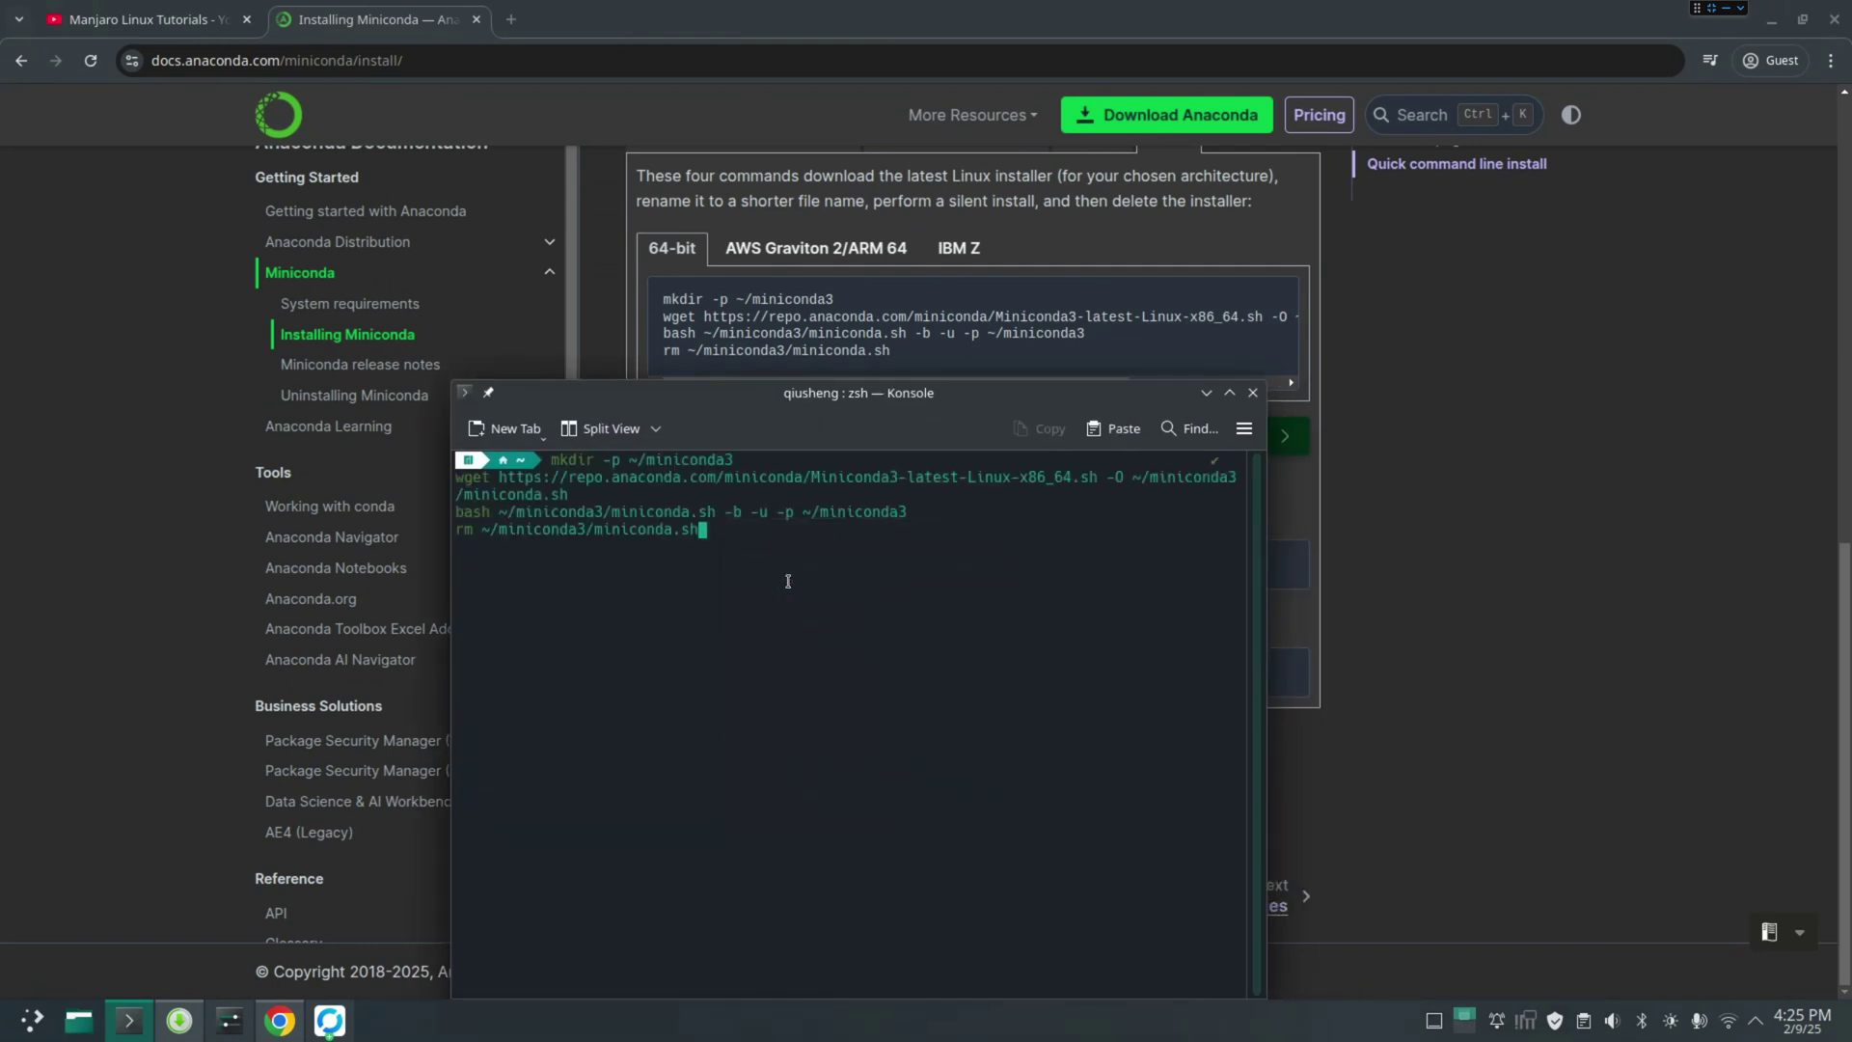
key("Return")
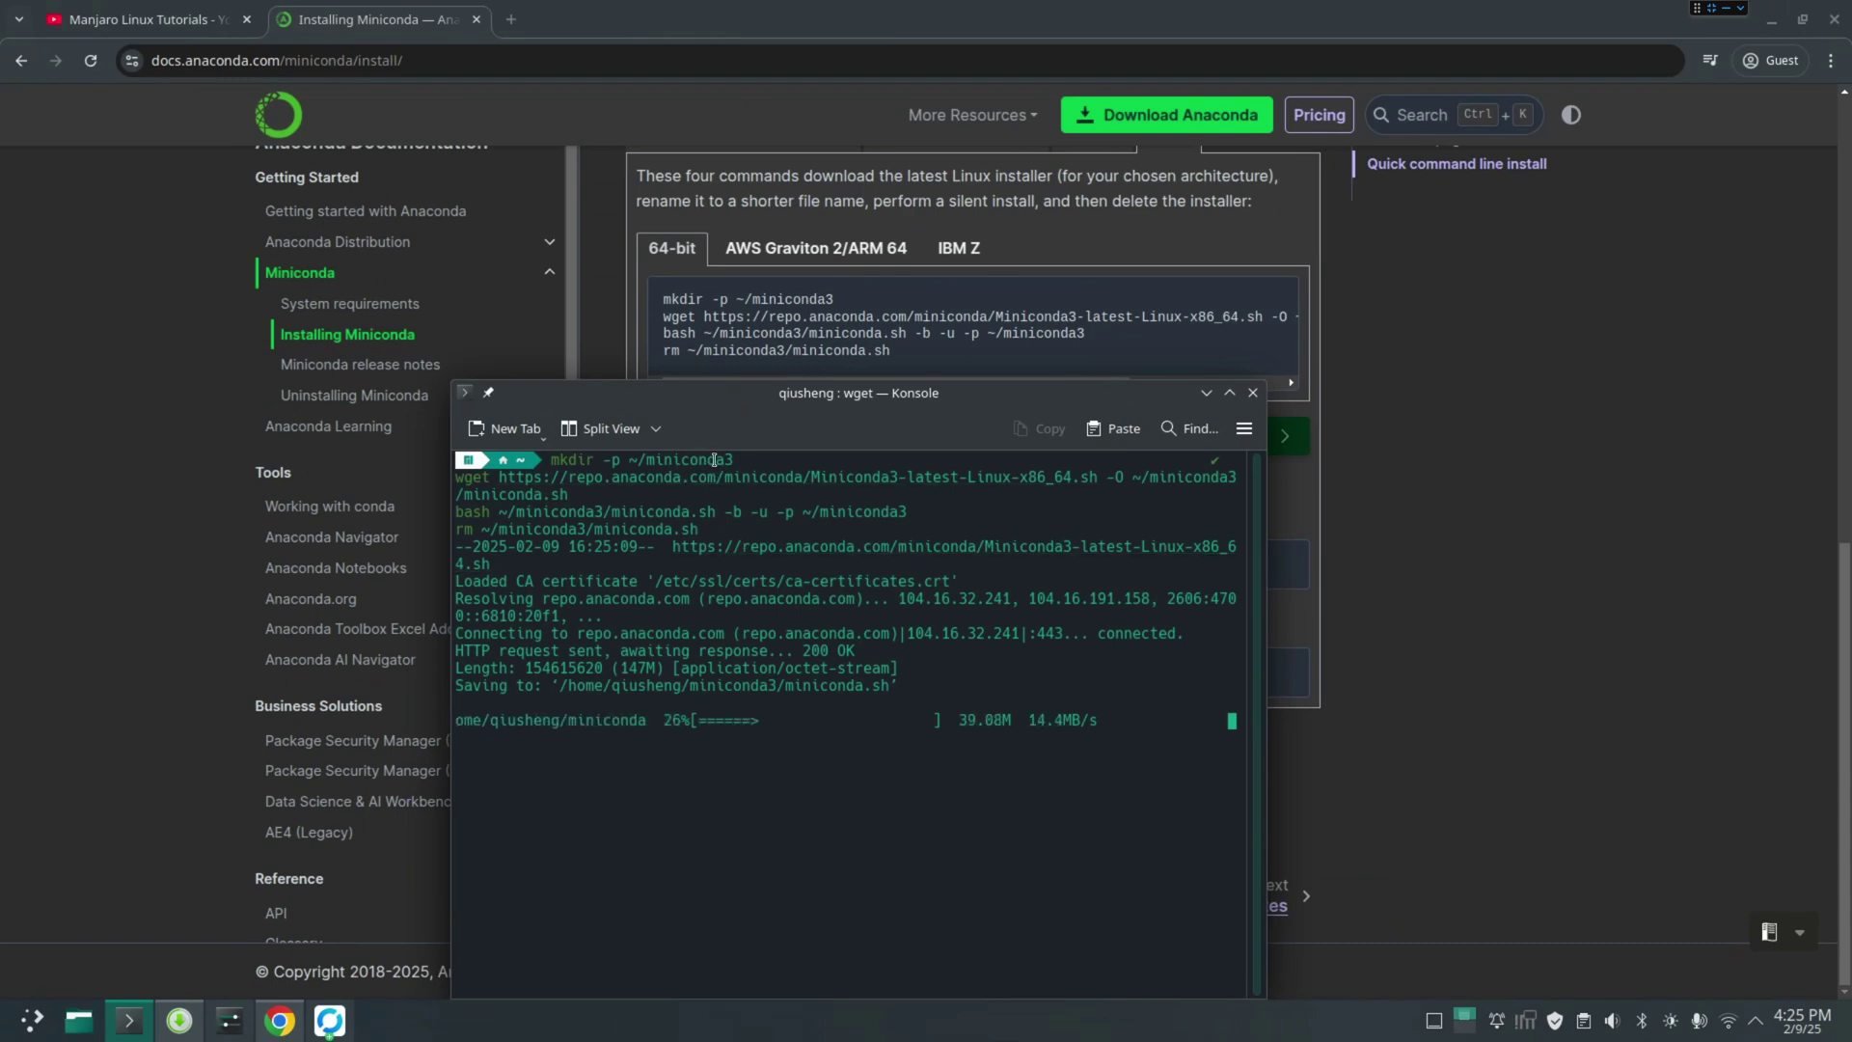
left_click_drag(950, 402, 1363, 402)
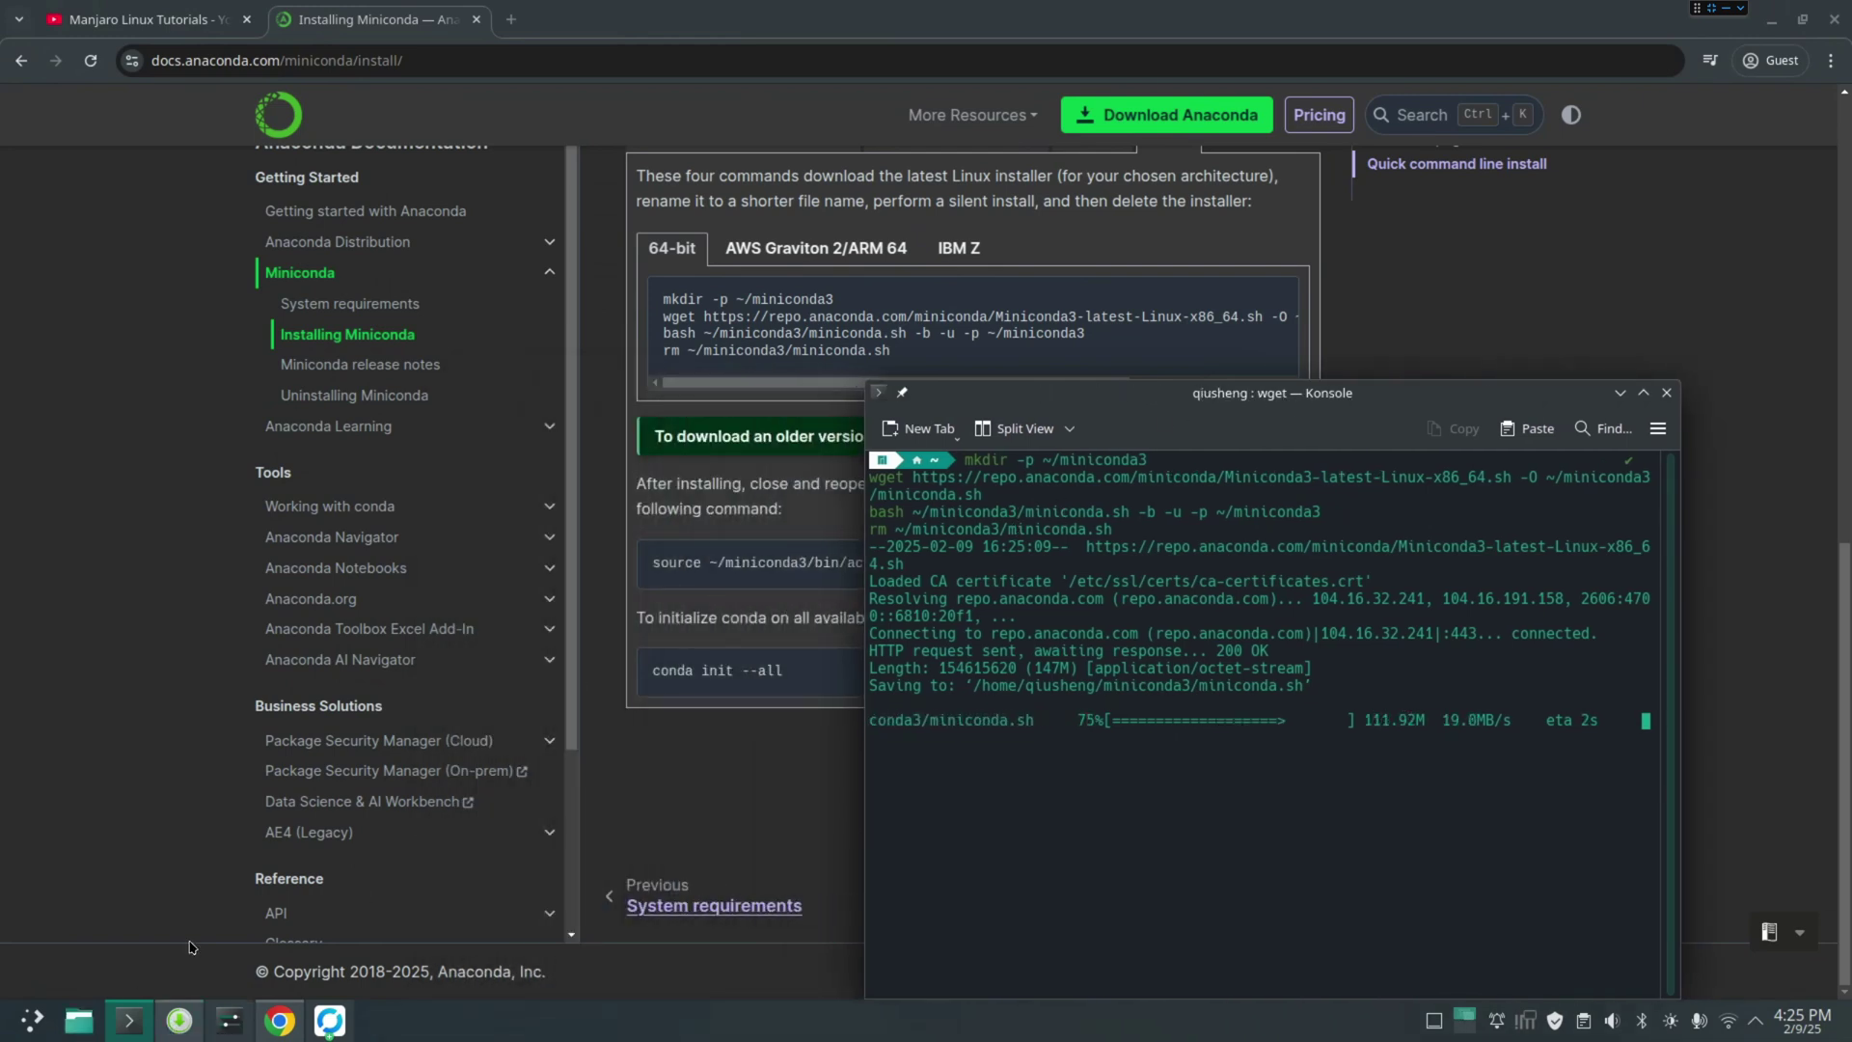
Open the new miniconda3 folder from Home in Dolphin
left_click_drag(79, 1020, 622, 362)
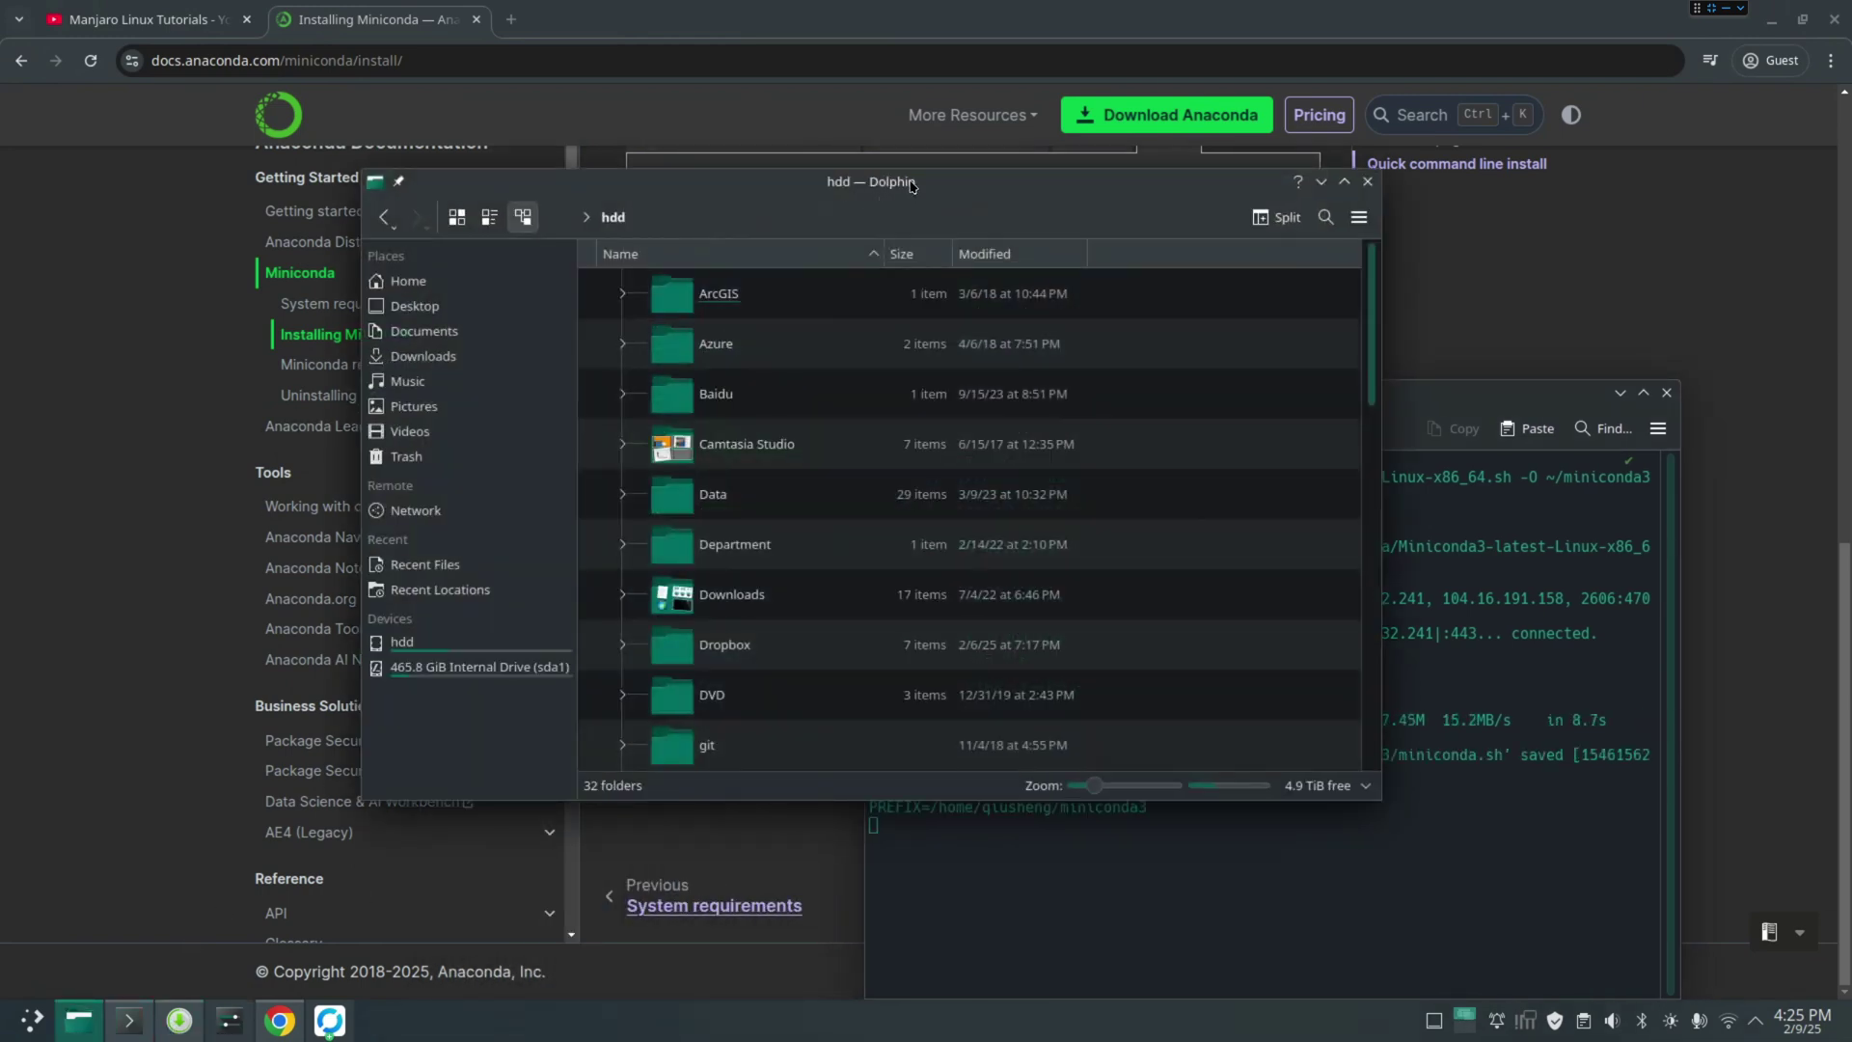
left_click(130, 301)
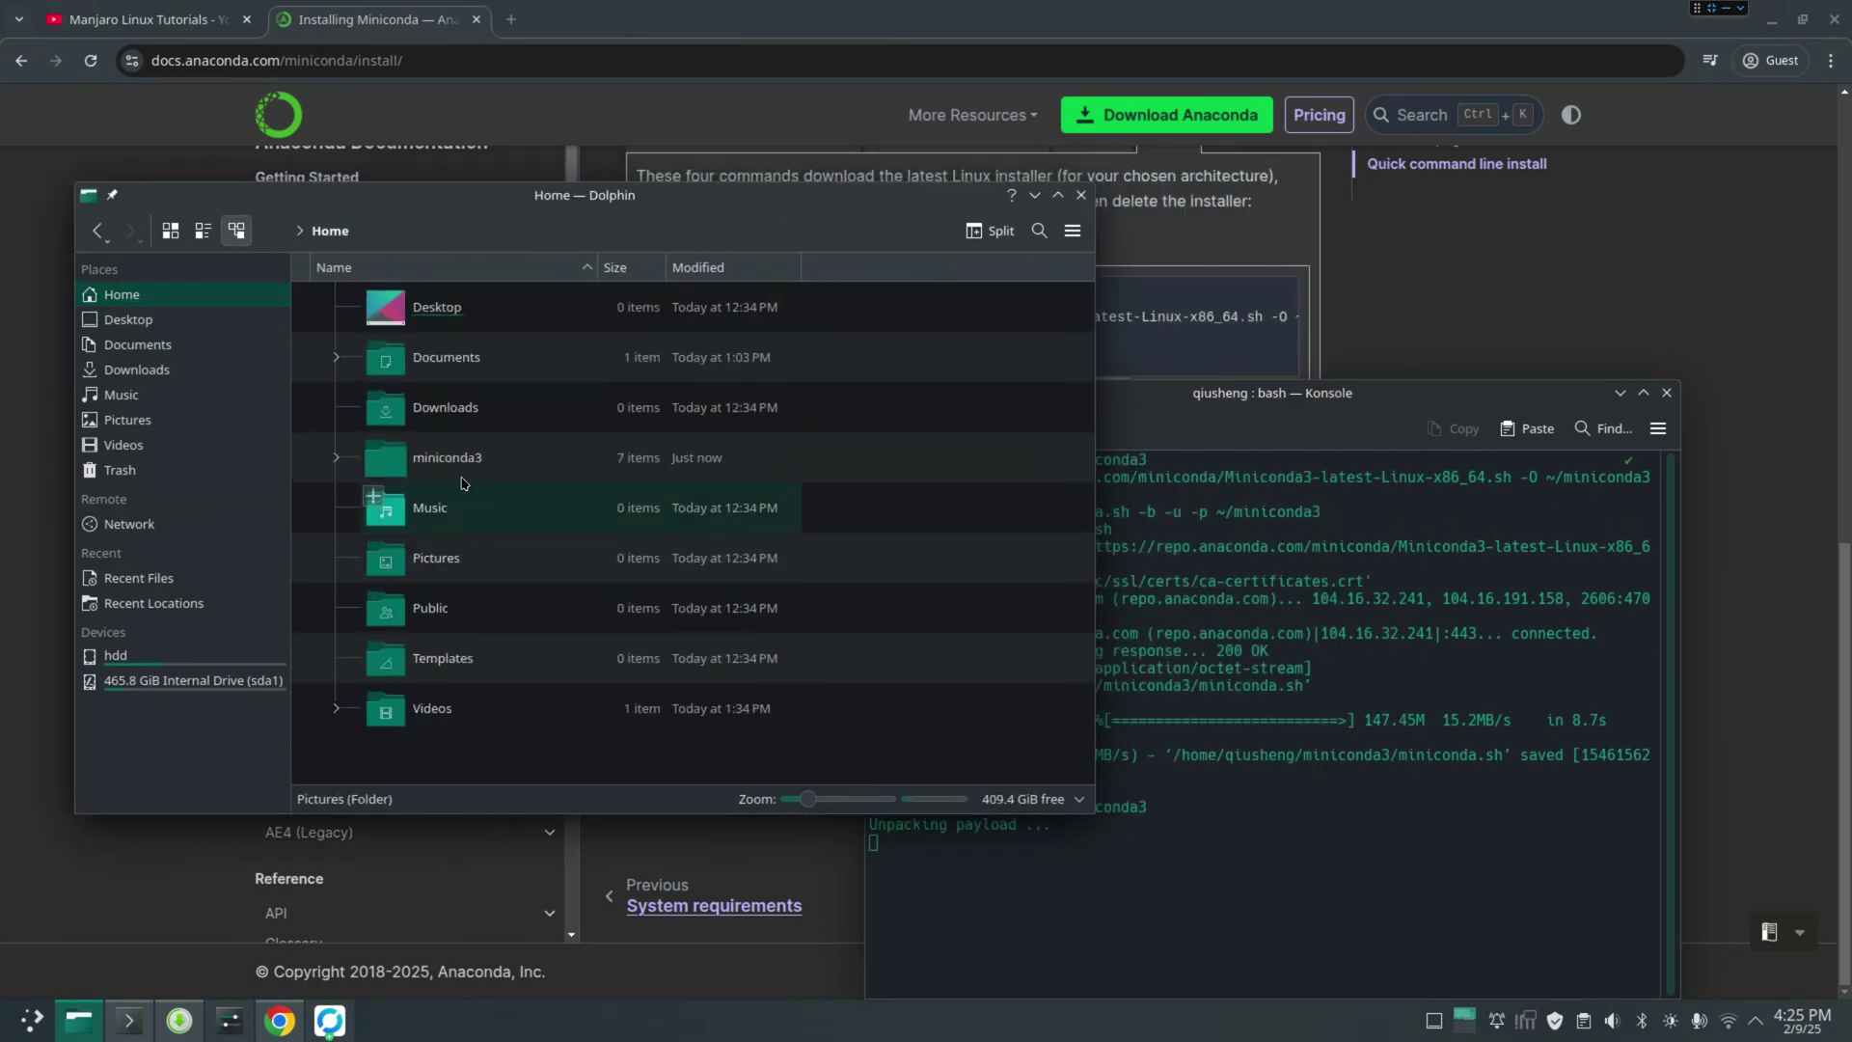
left_click(392, 463)
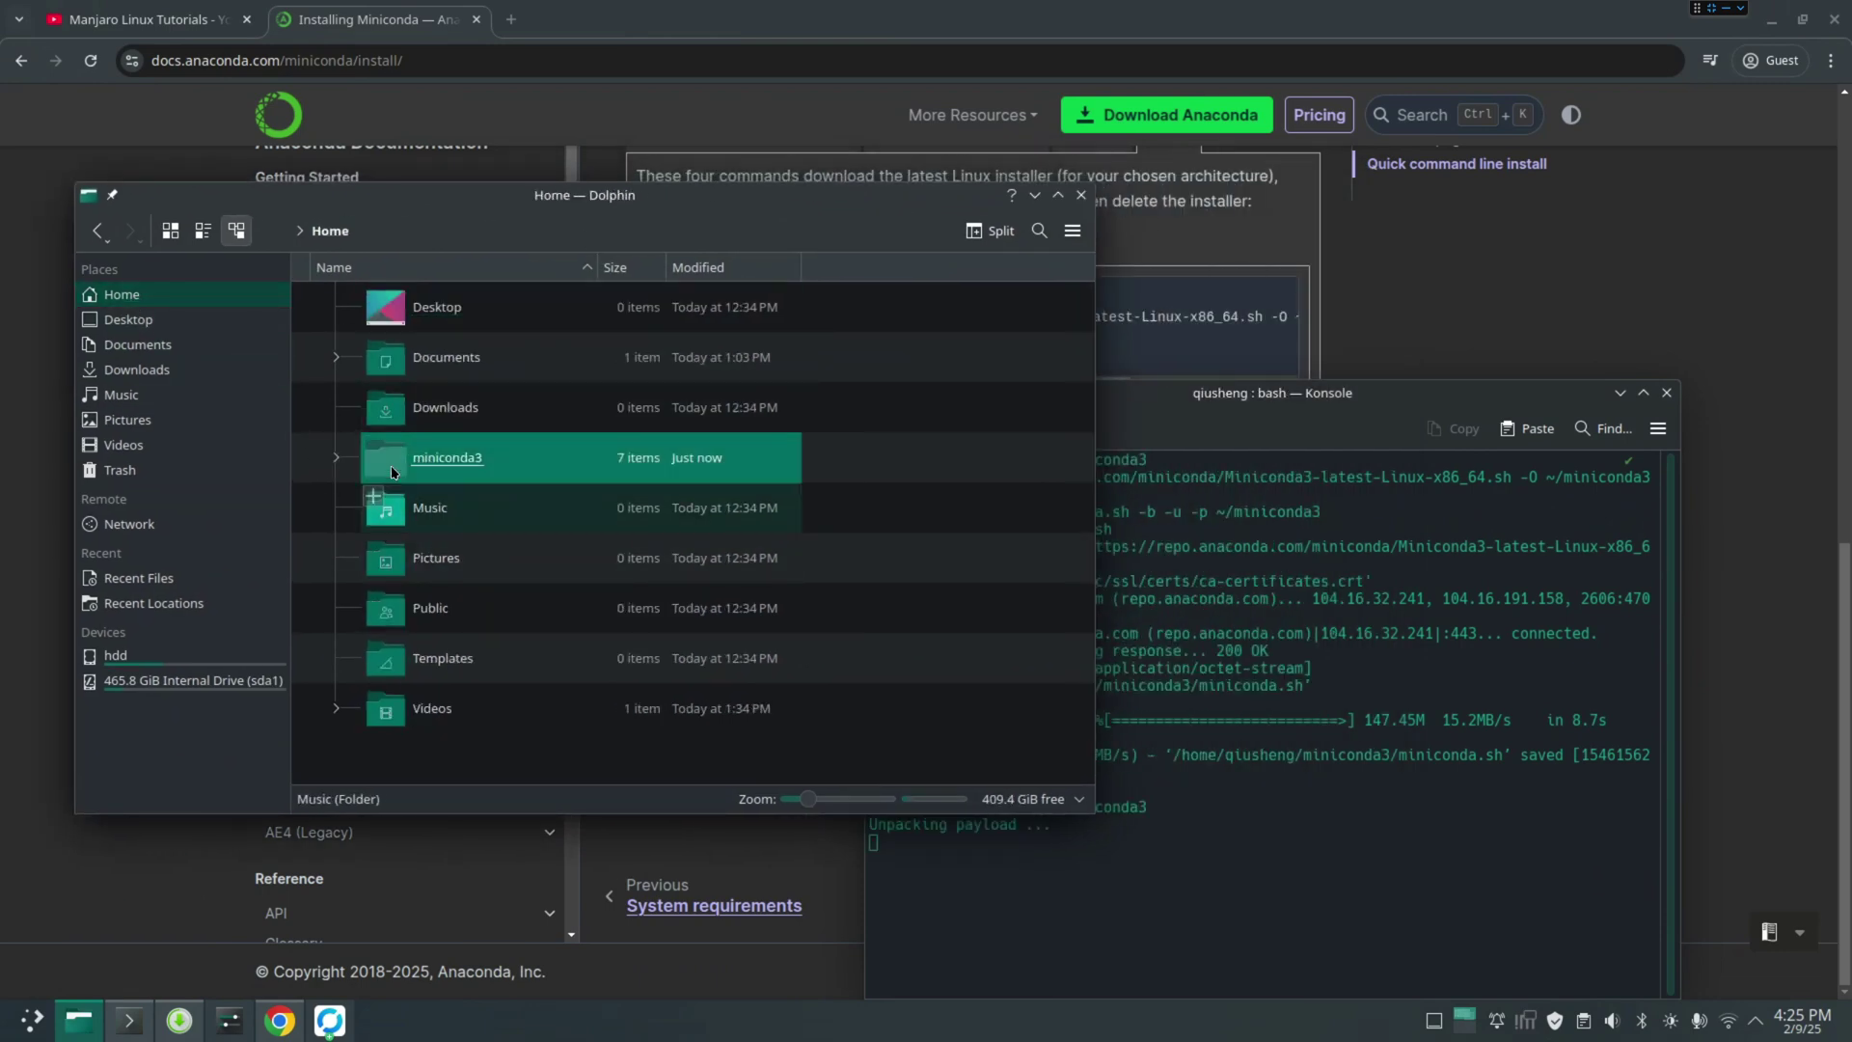
double_click(454, 467)
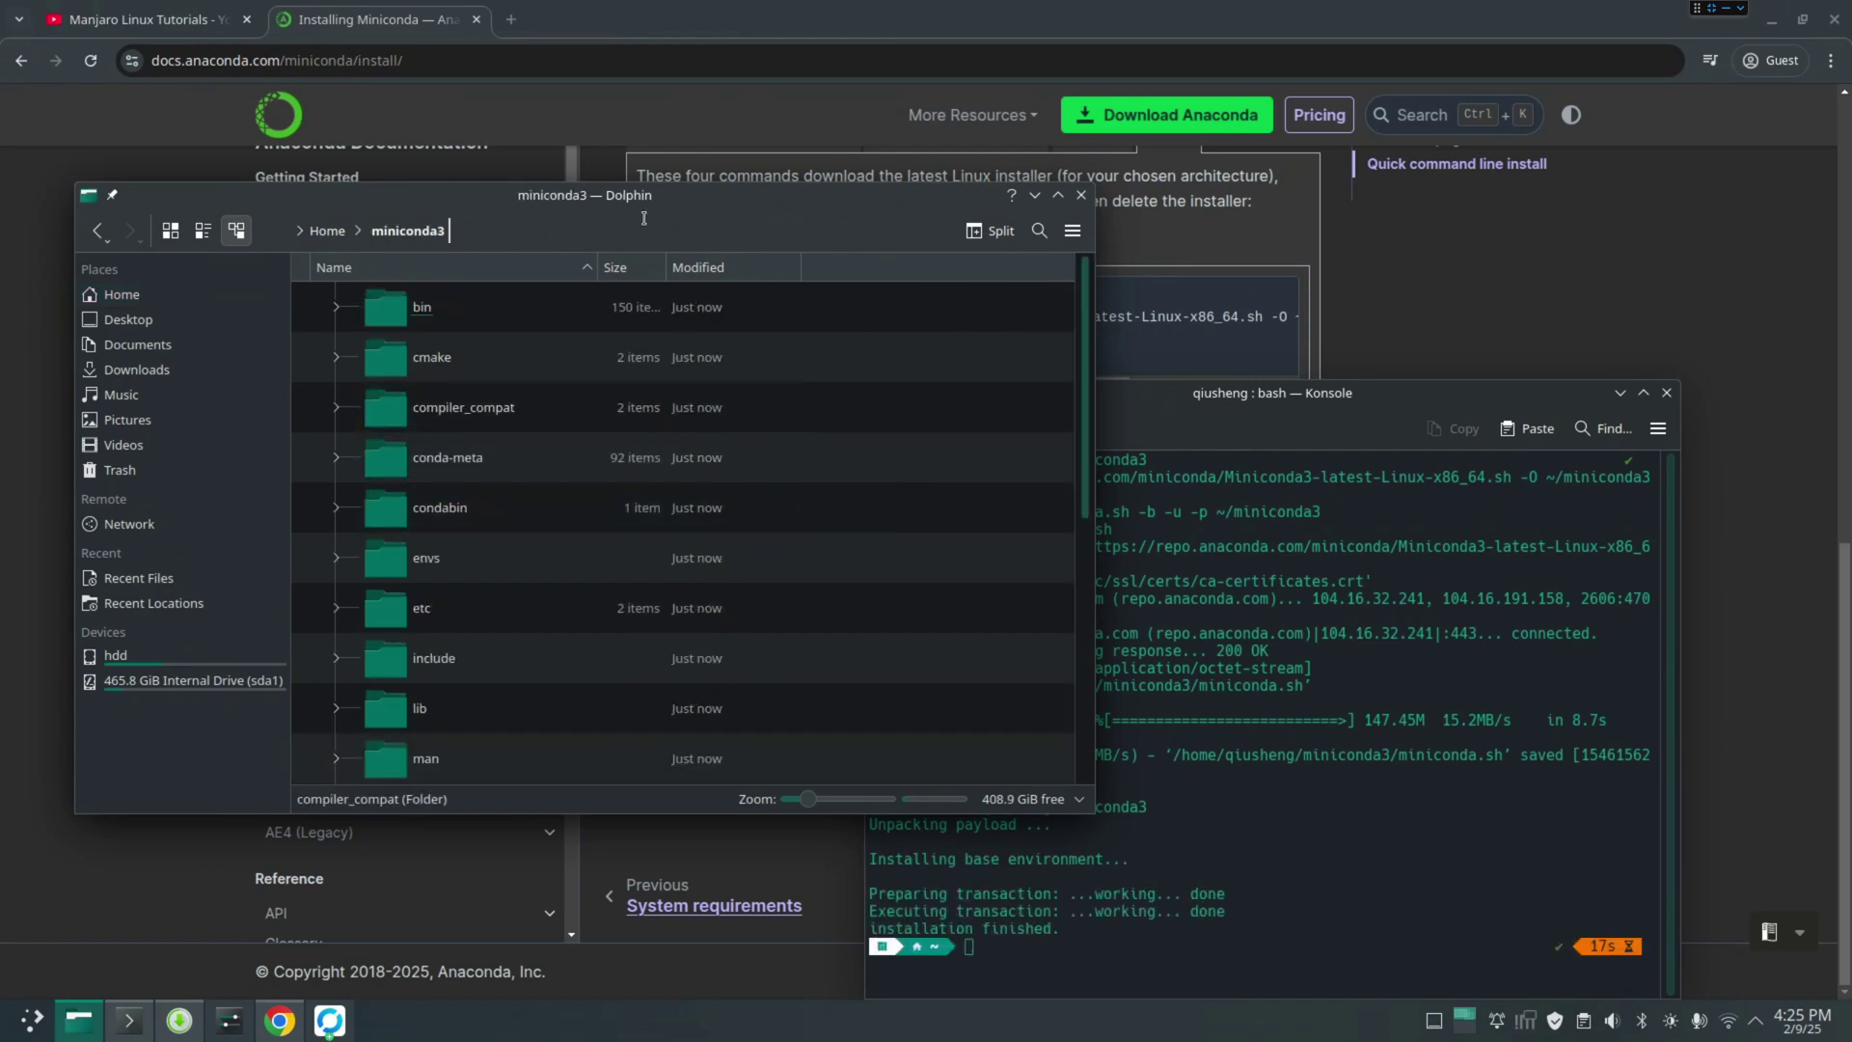
Rearrange the Dolphin and Konsole windows and close the terminal that ran the installer
left_click_drag(658, 199, 604, 189)
left_click_drag(1360, 403, 1532, 216)
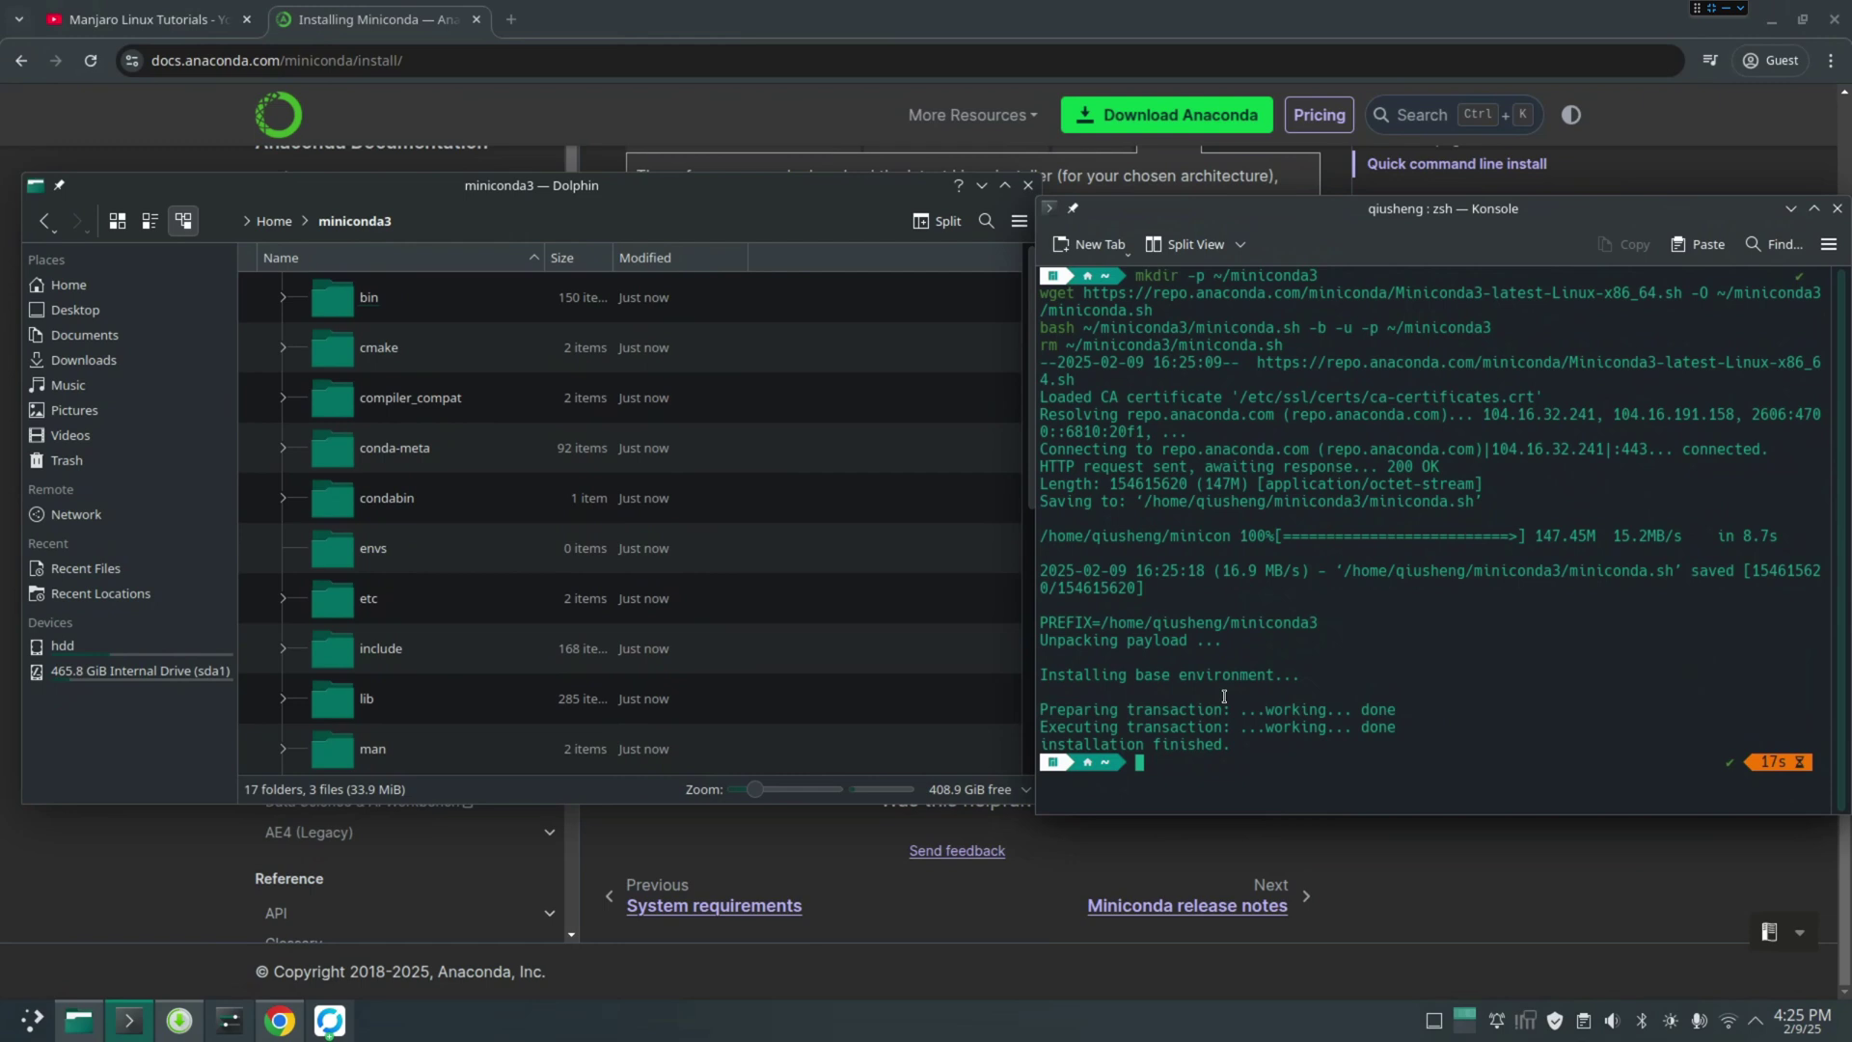
left_click_drag(1755, 230, 1689, 227)
left_click(1771, 208)
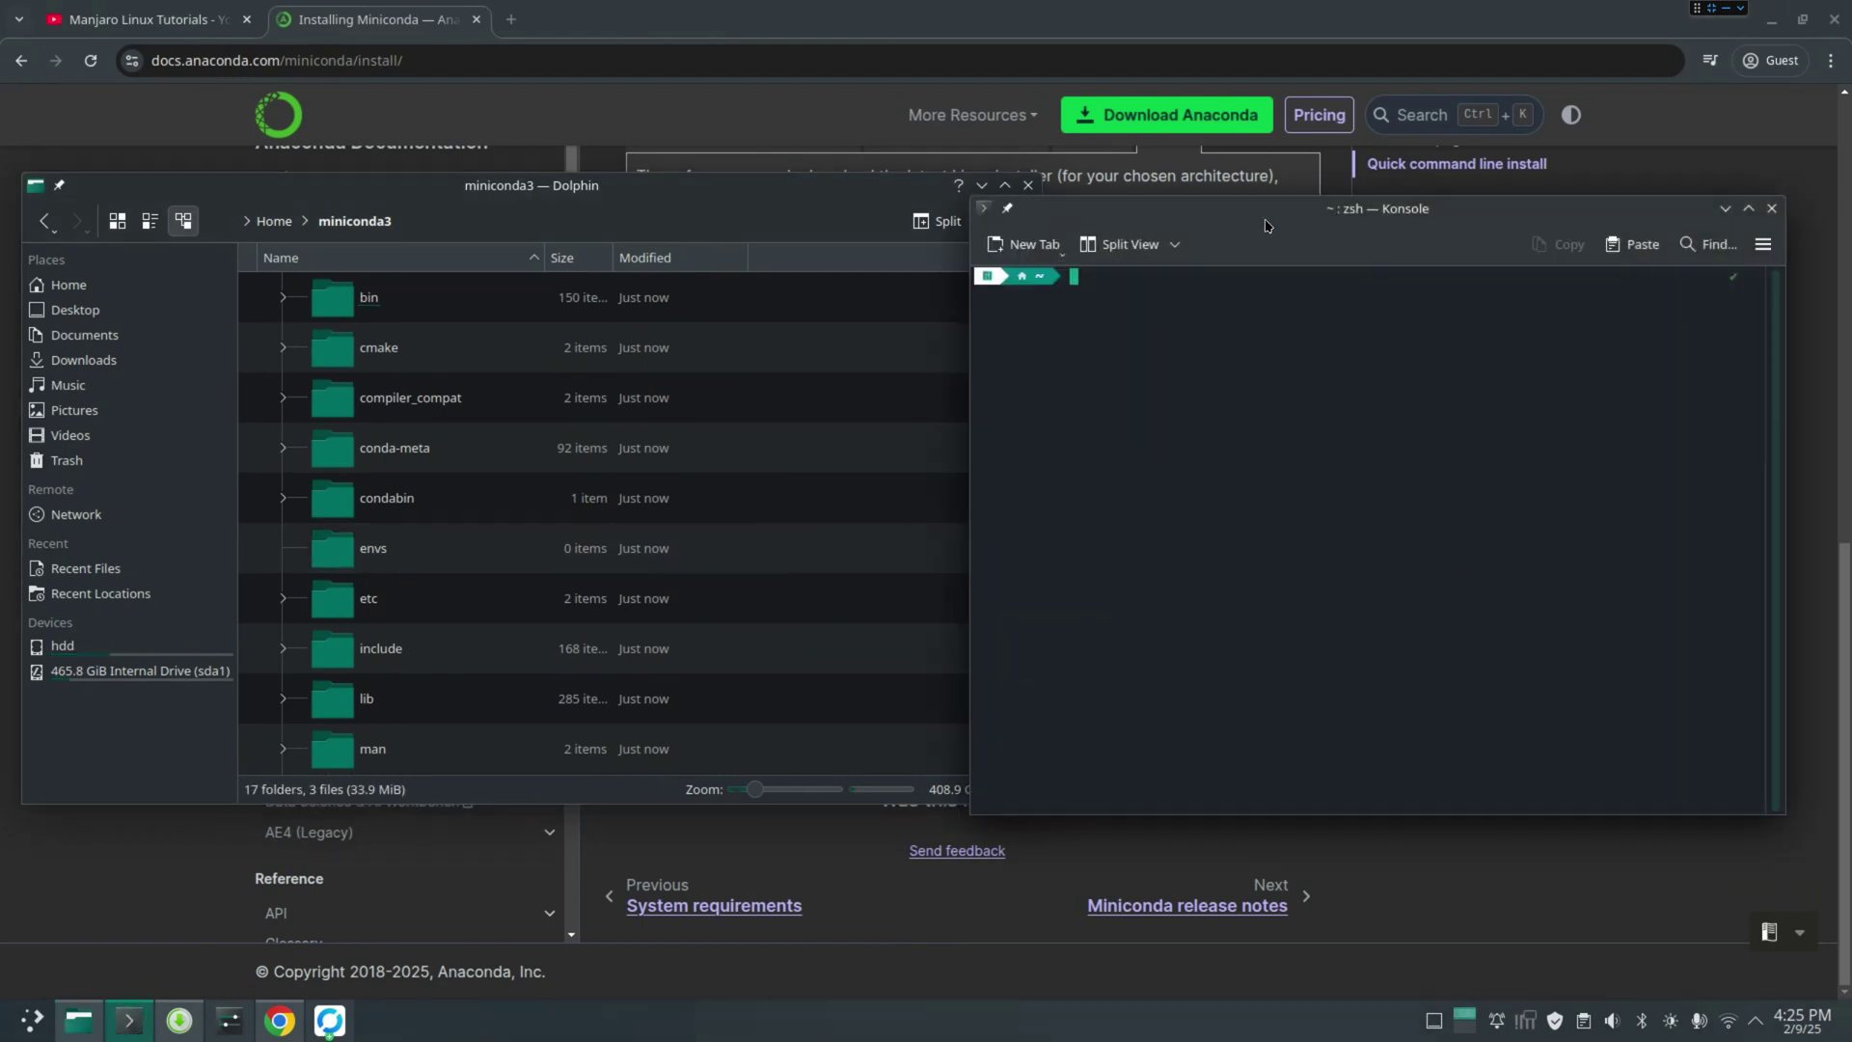
type("conda")
key("Return")
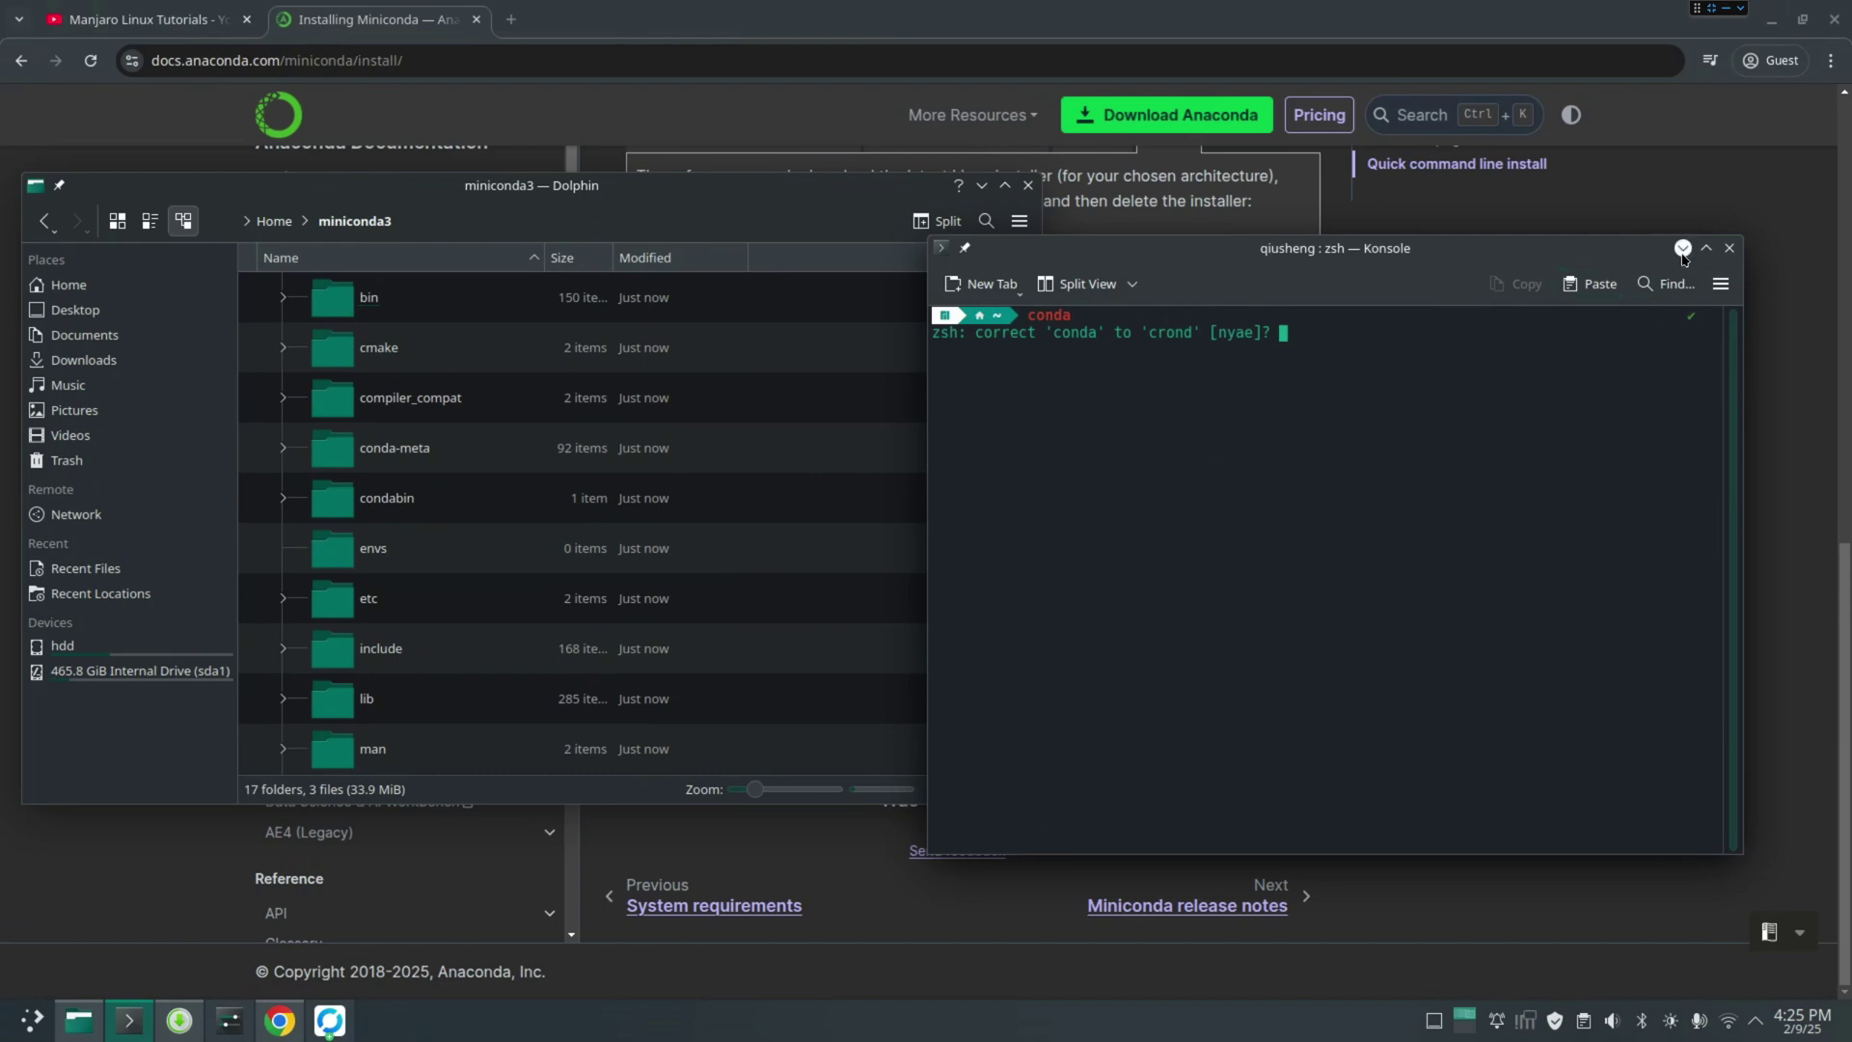
left_click(1729, 248)
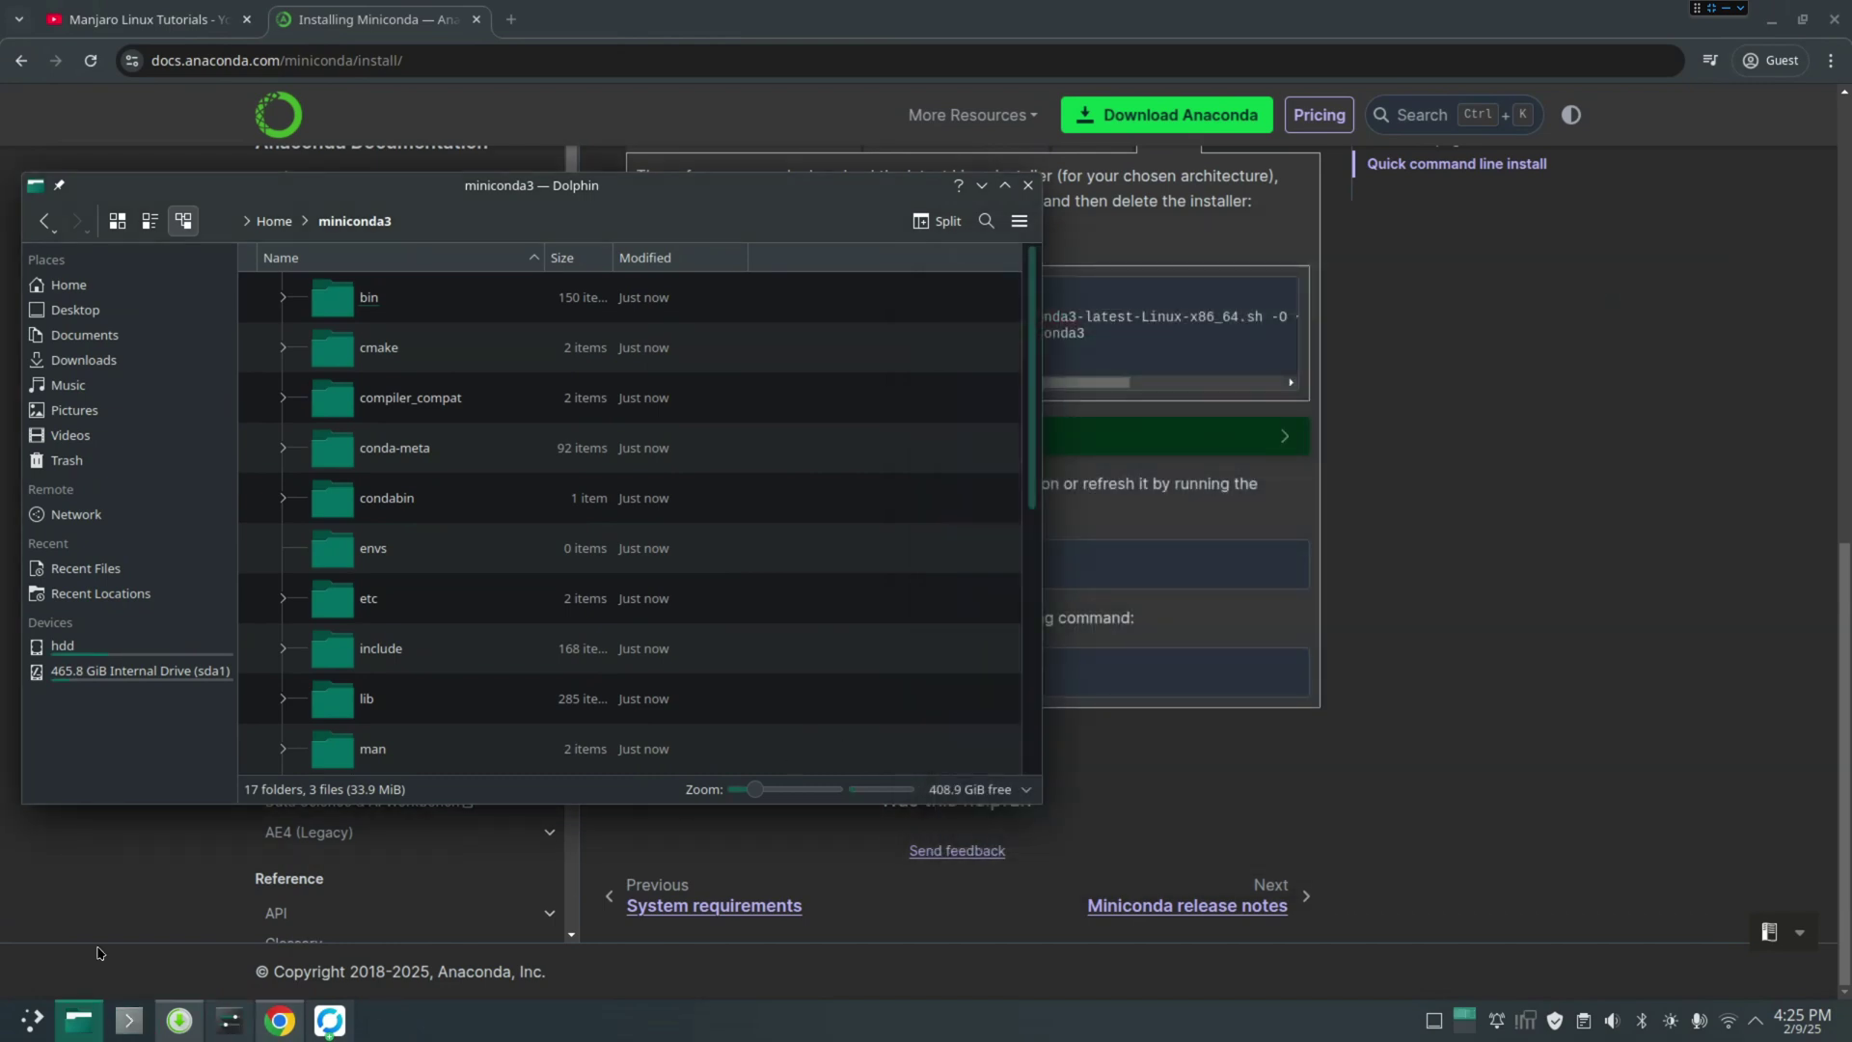
Return Dolphin to Home and copy the 'conda init --all' command from the docs
left_click(275, 222)
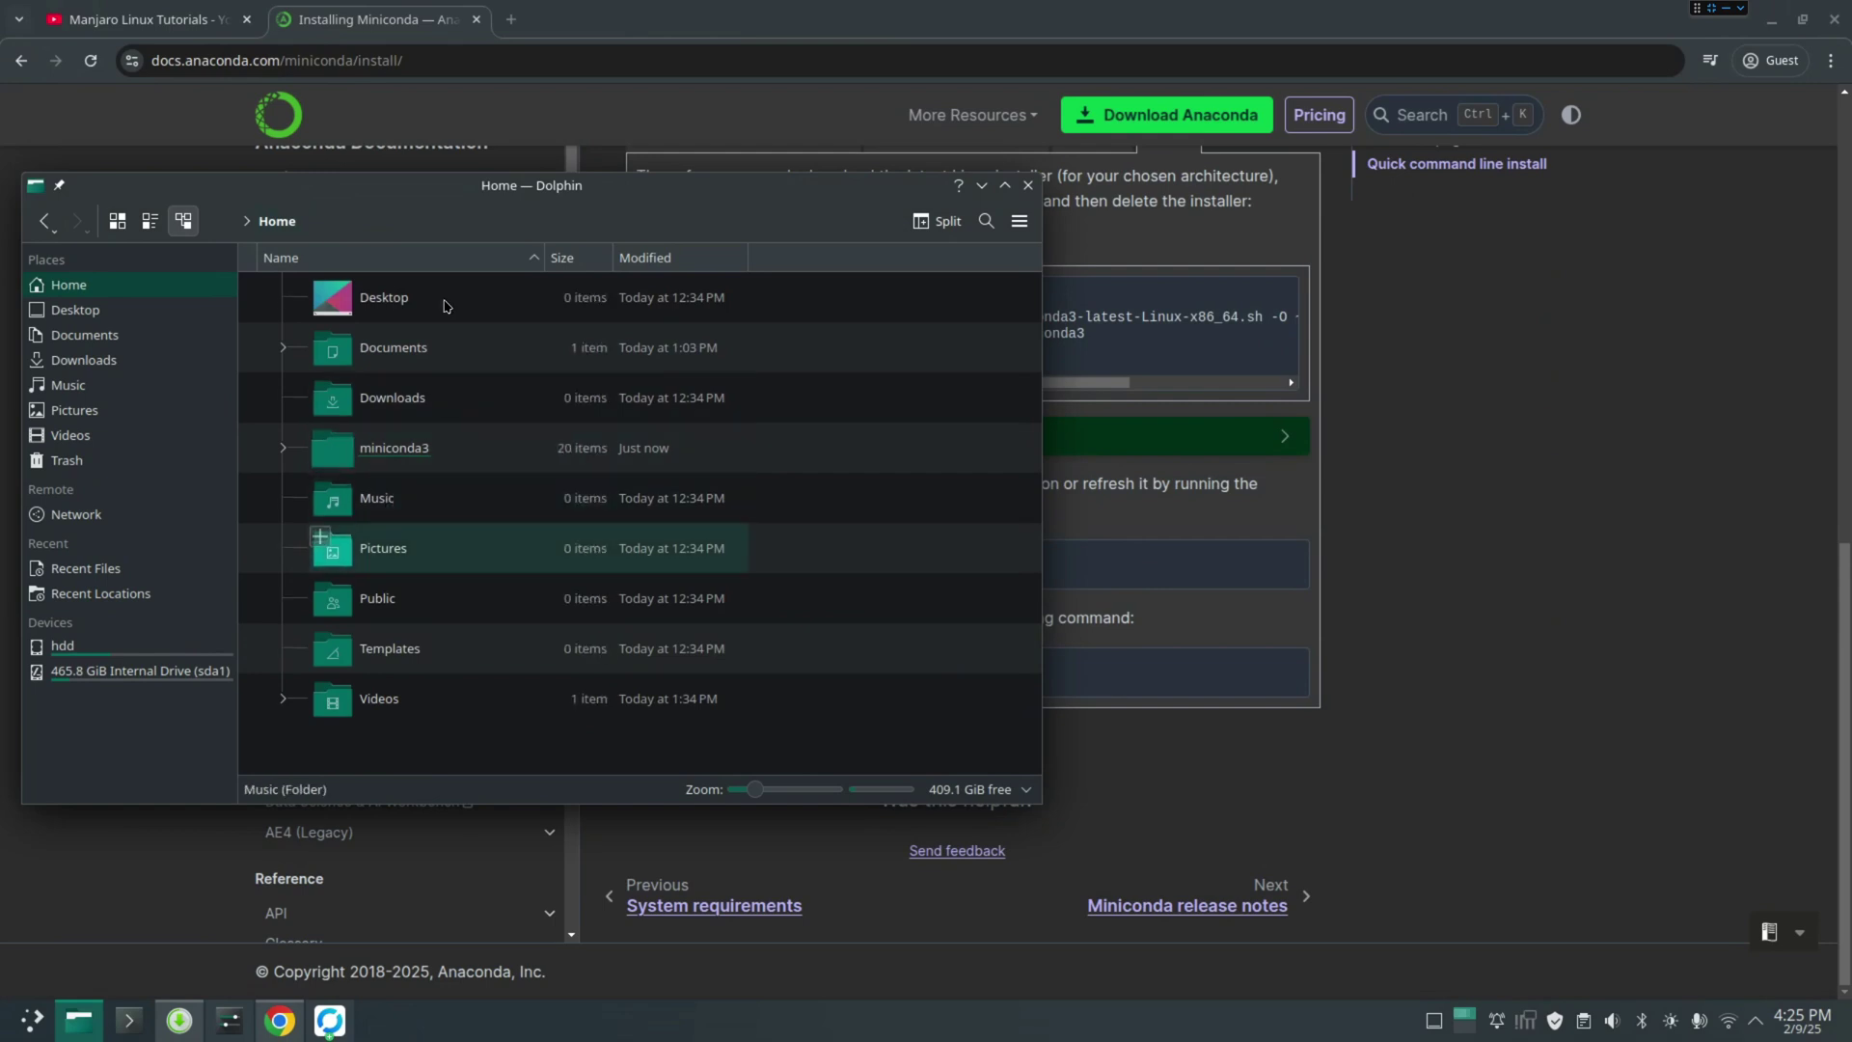
left_click_drag(389, 500, 1073, 610)
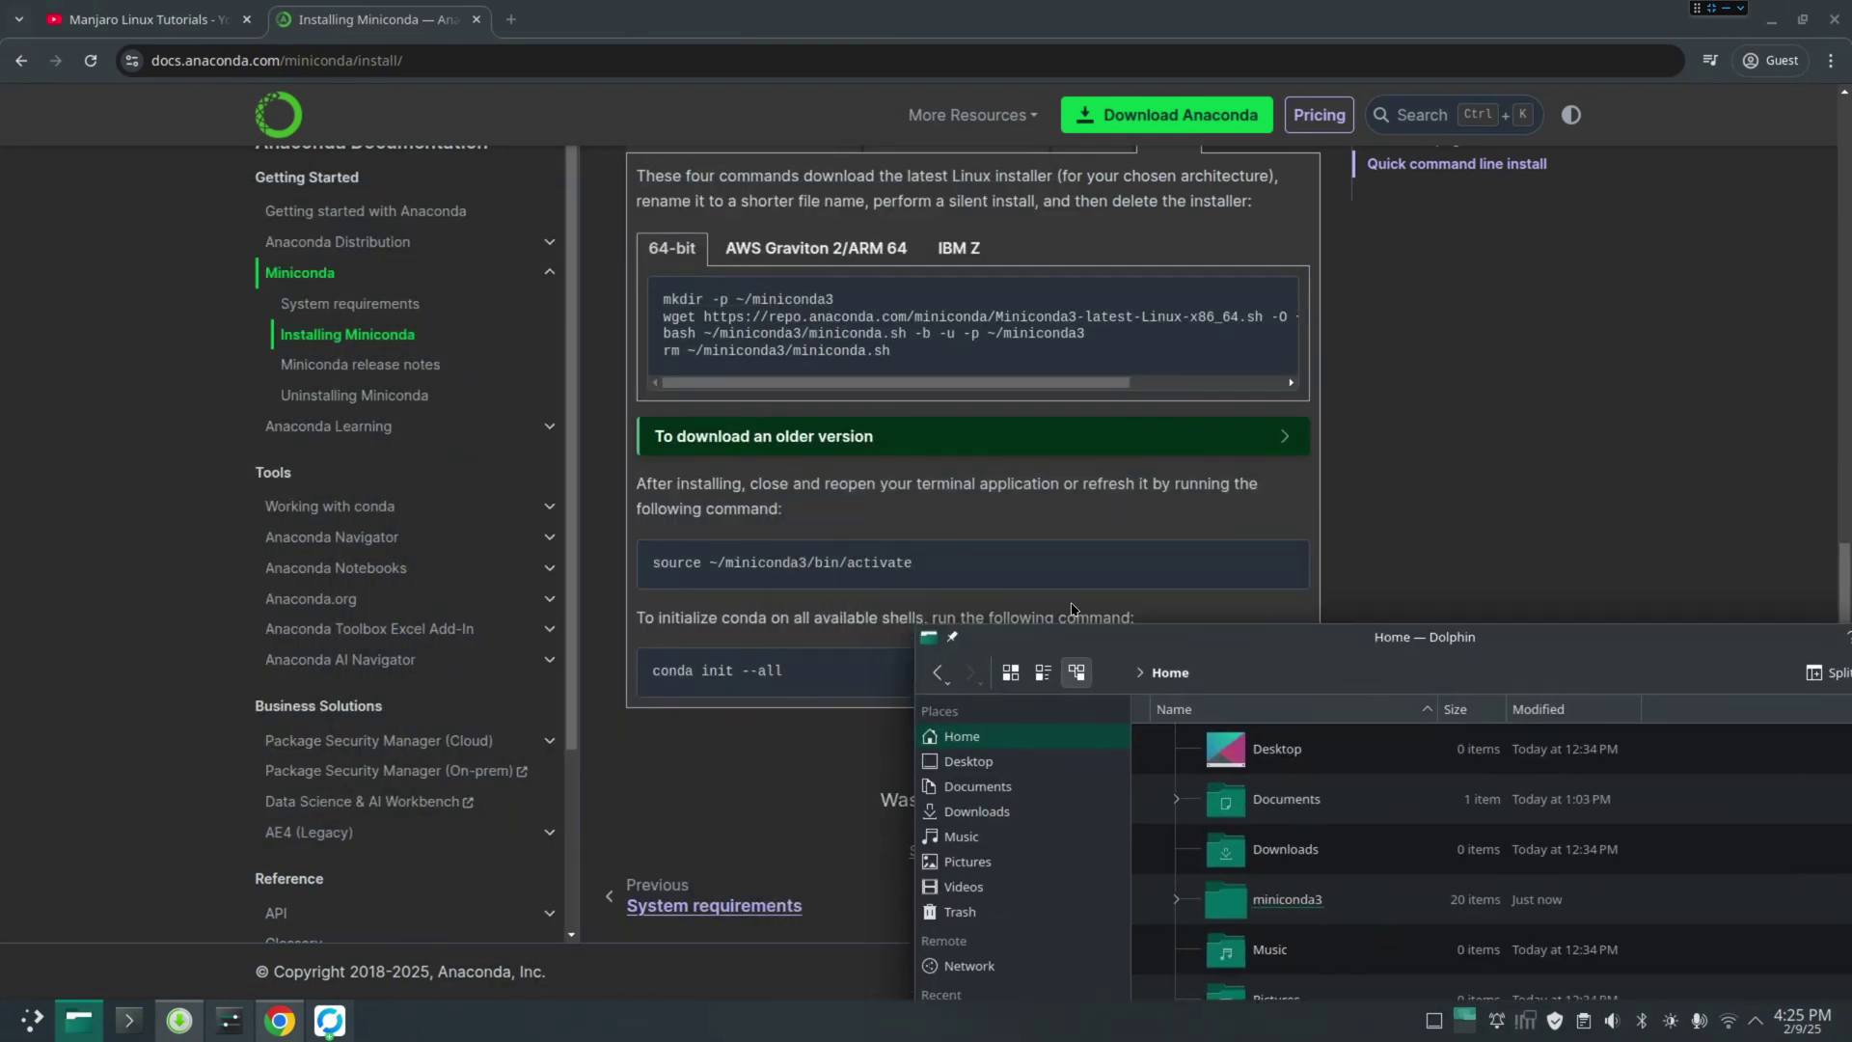
left_click(745, 613)
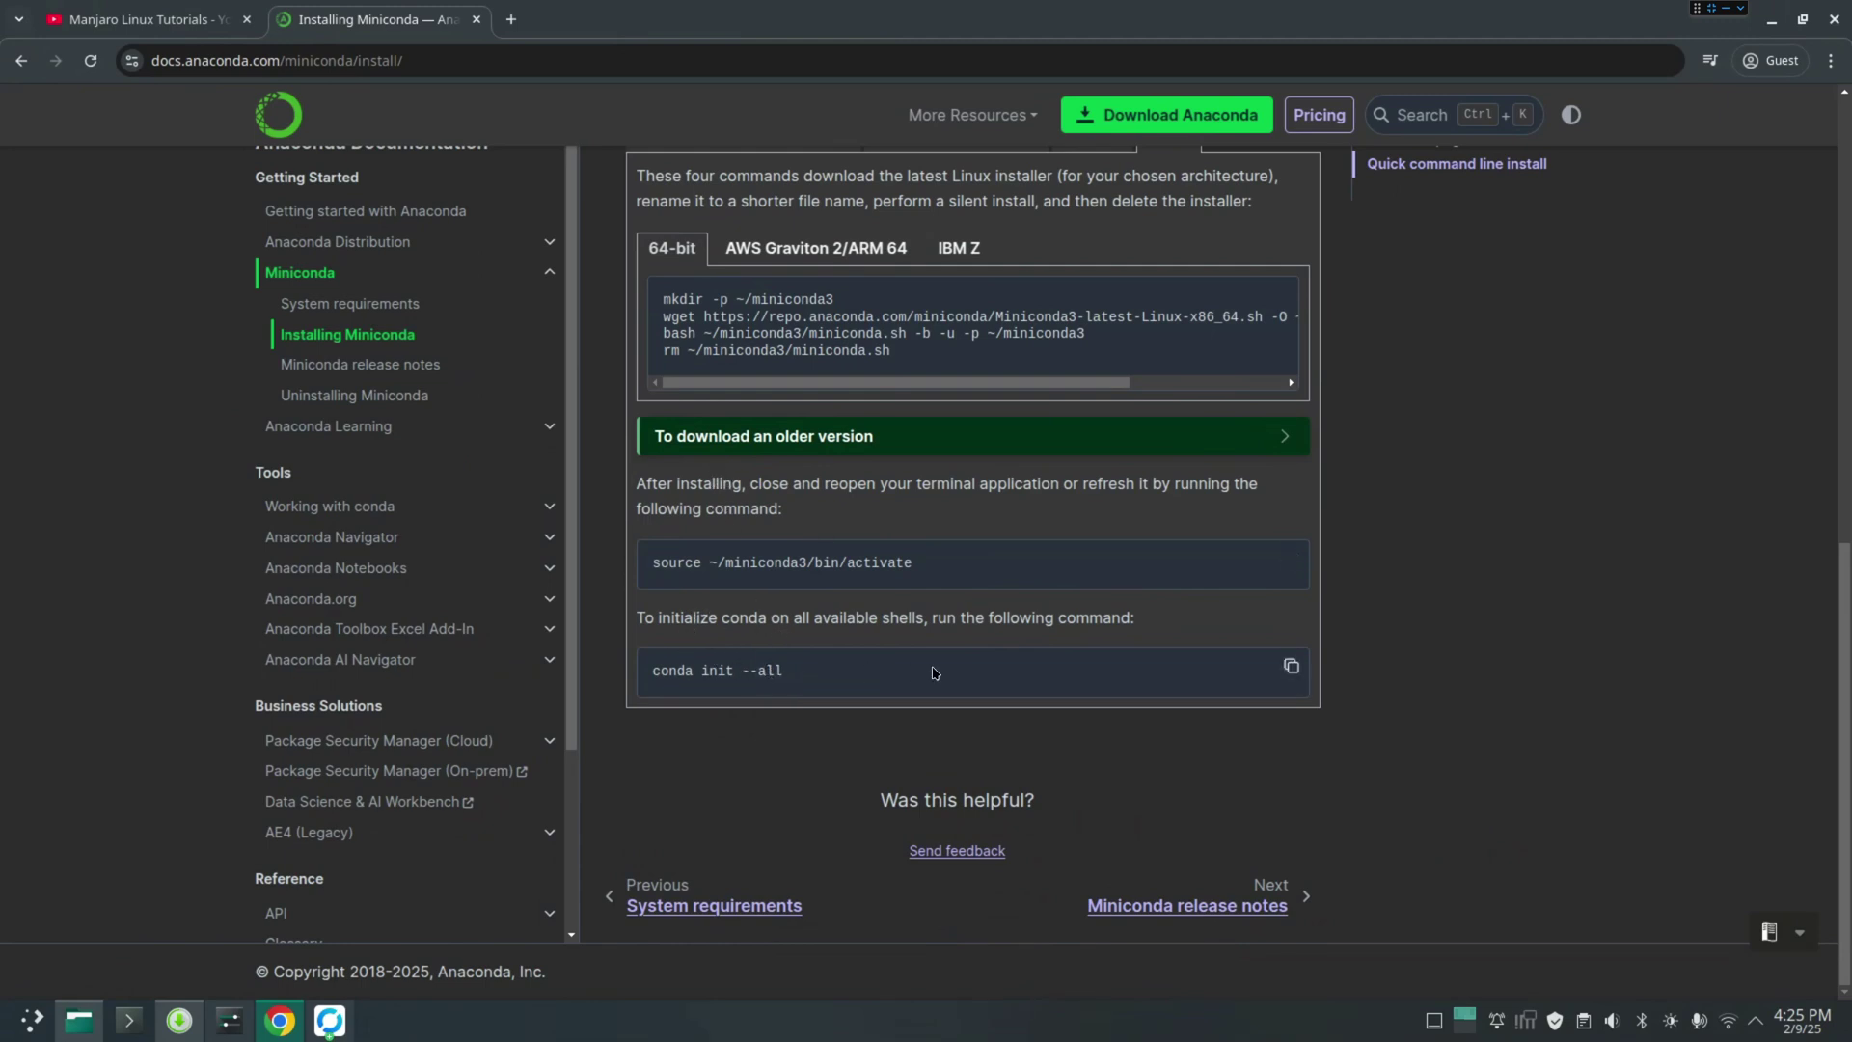
left_click(1293, 671)
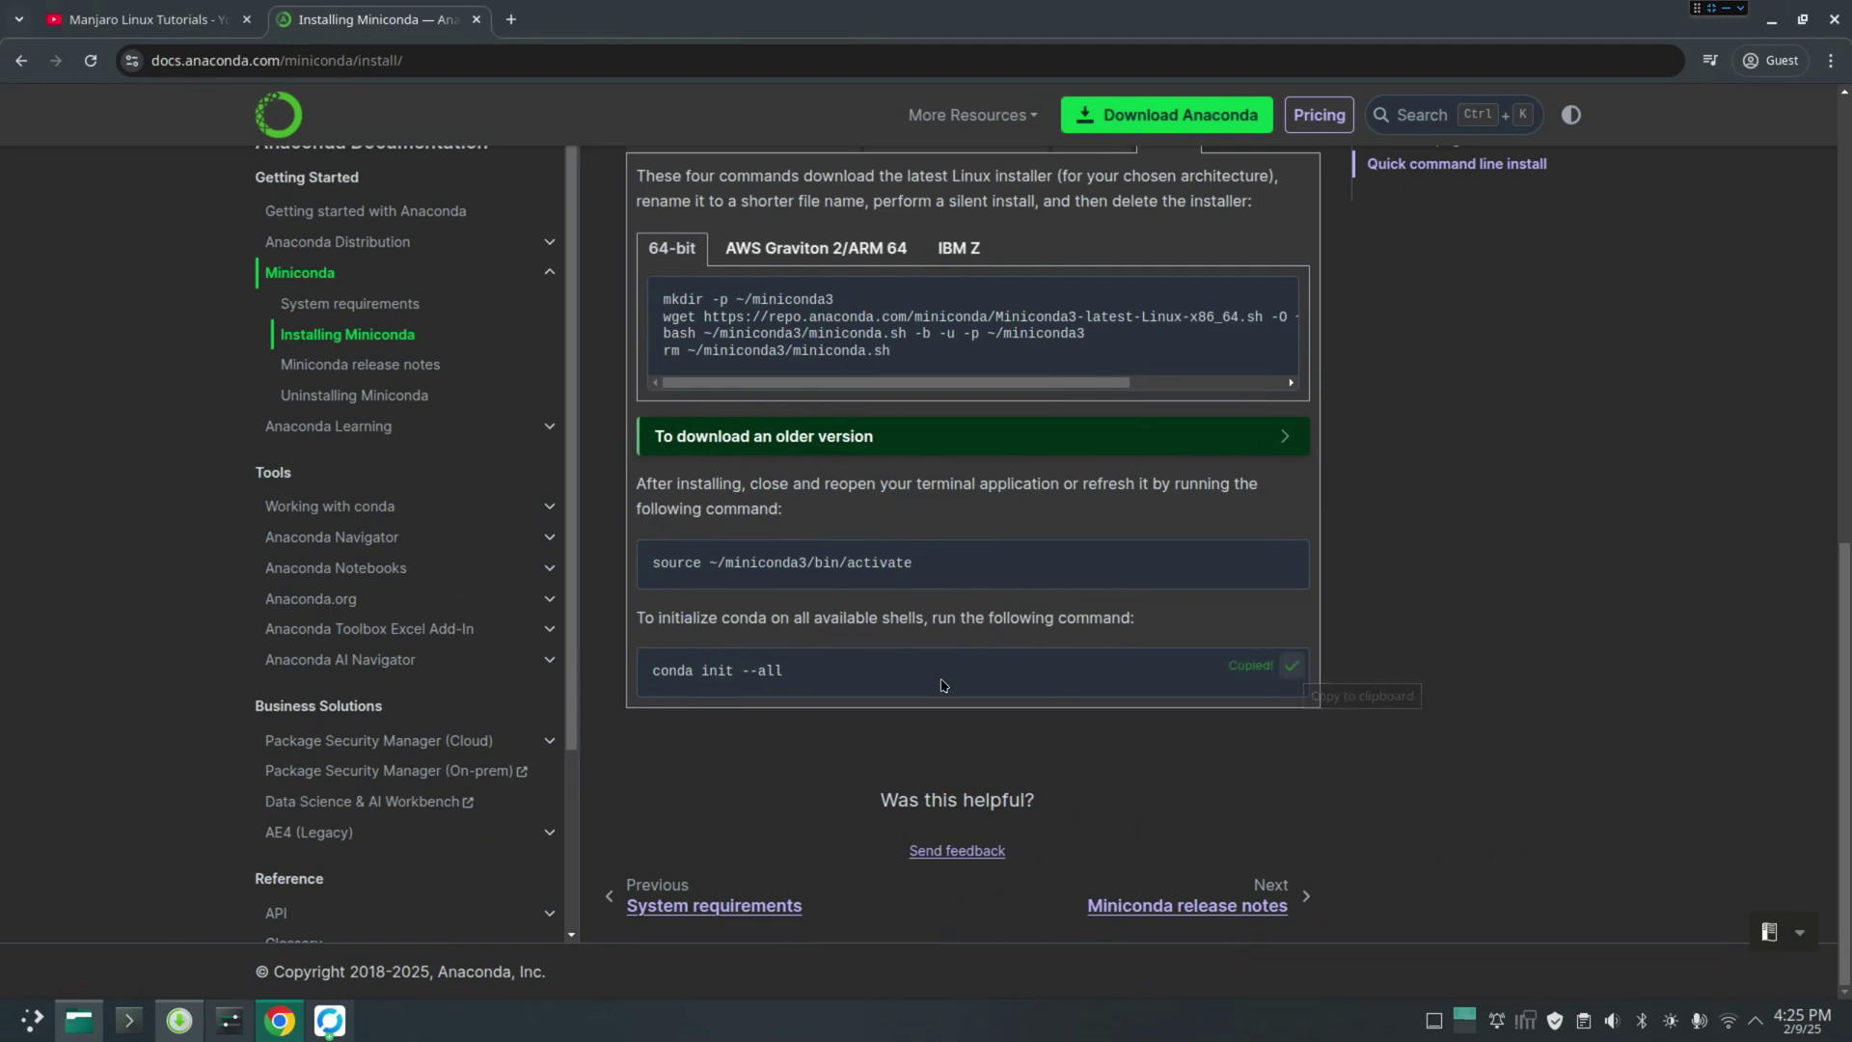
Paste the command and type conda in a fresh Konsole, then close it
left_click(130, 1020)
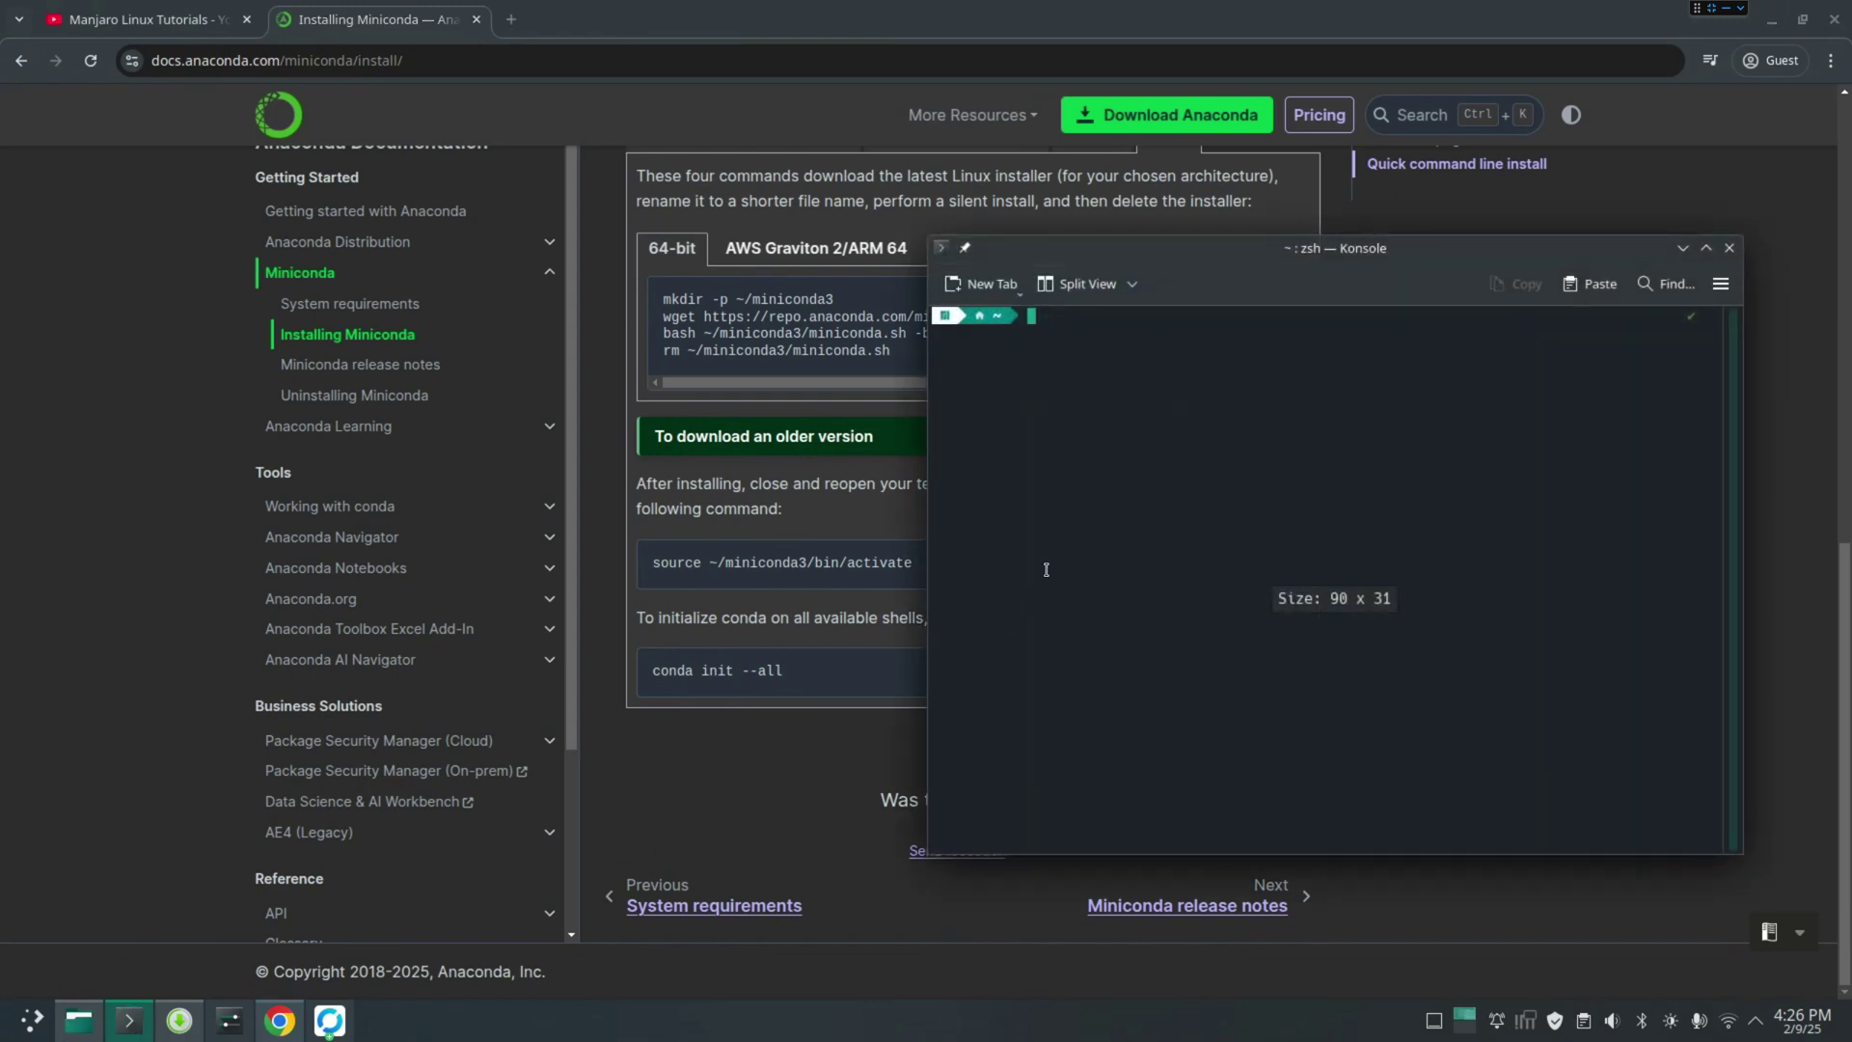
key("ctrl+v")
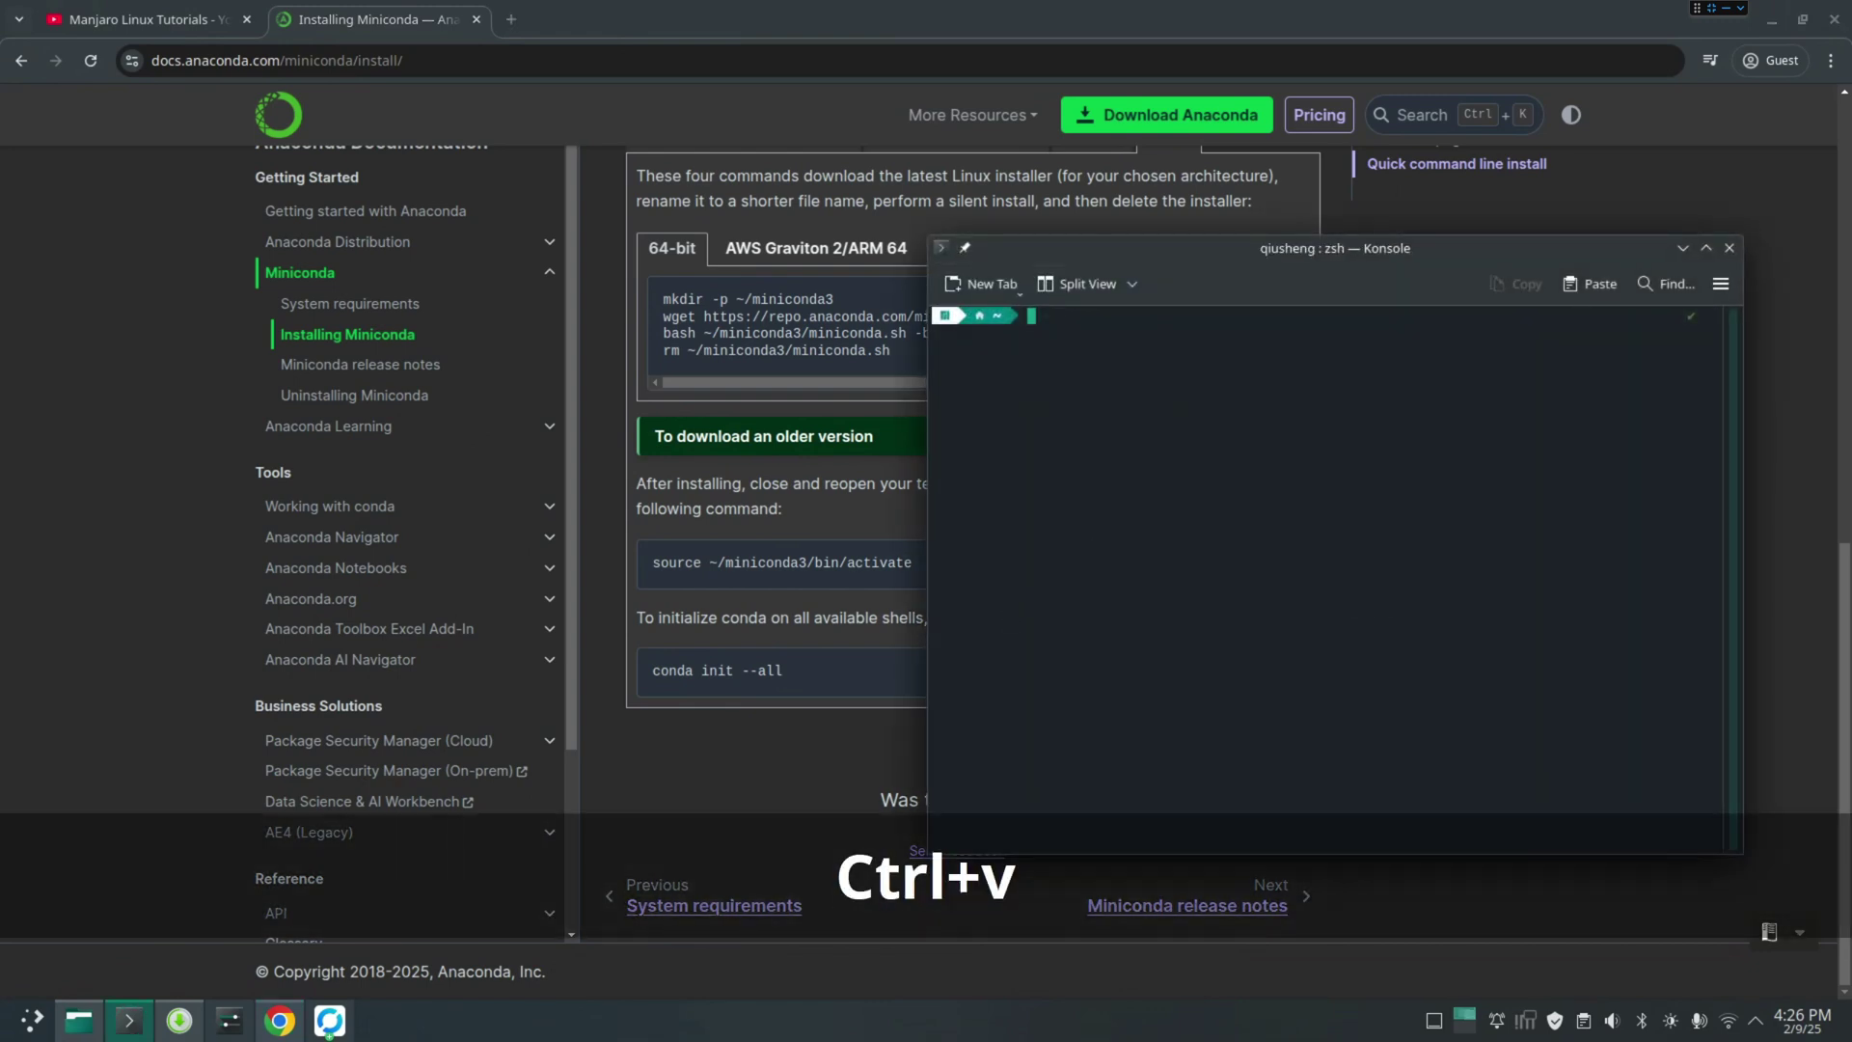
type("conda")
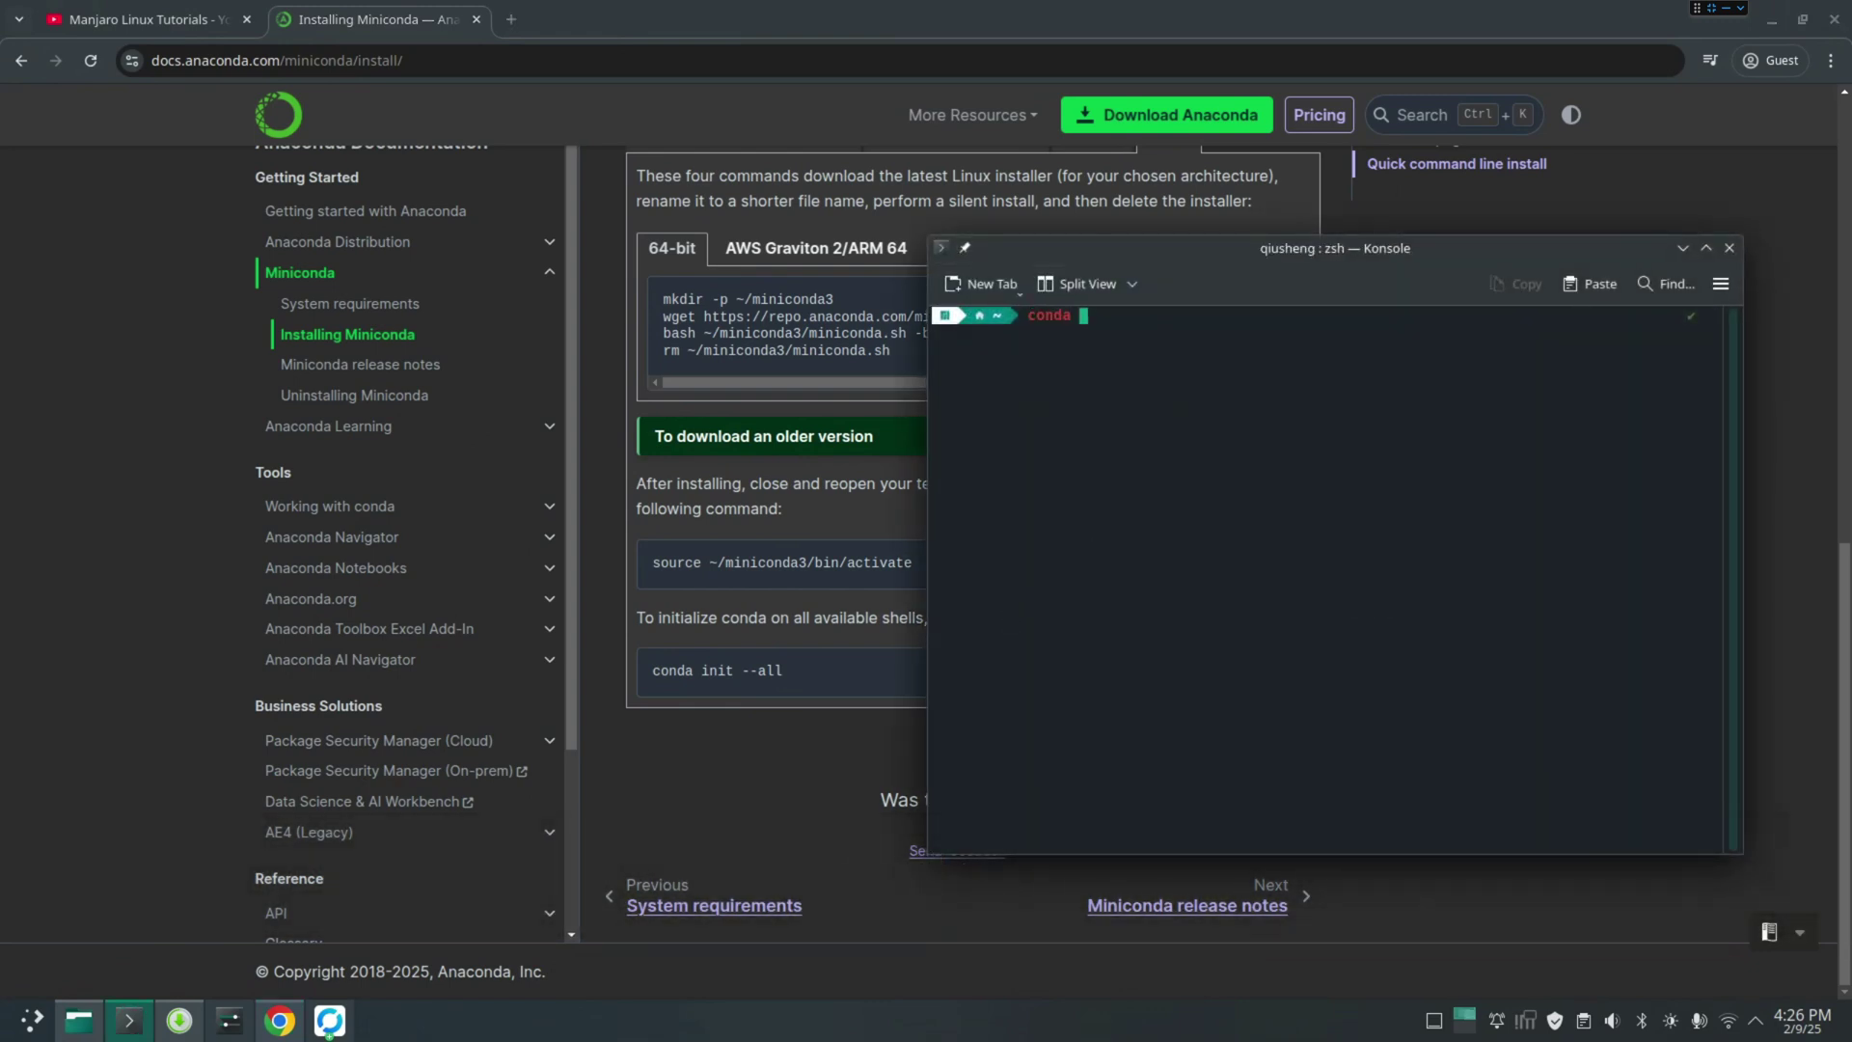
left_click(1728, 248)
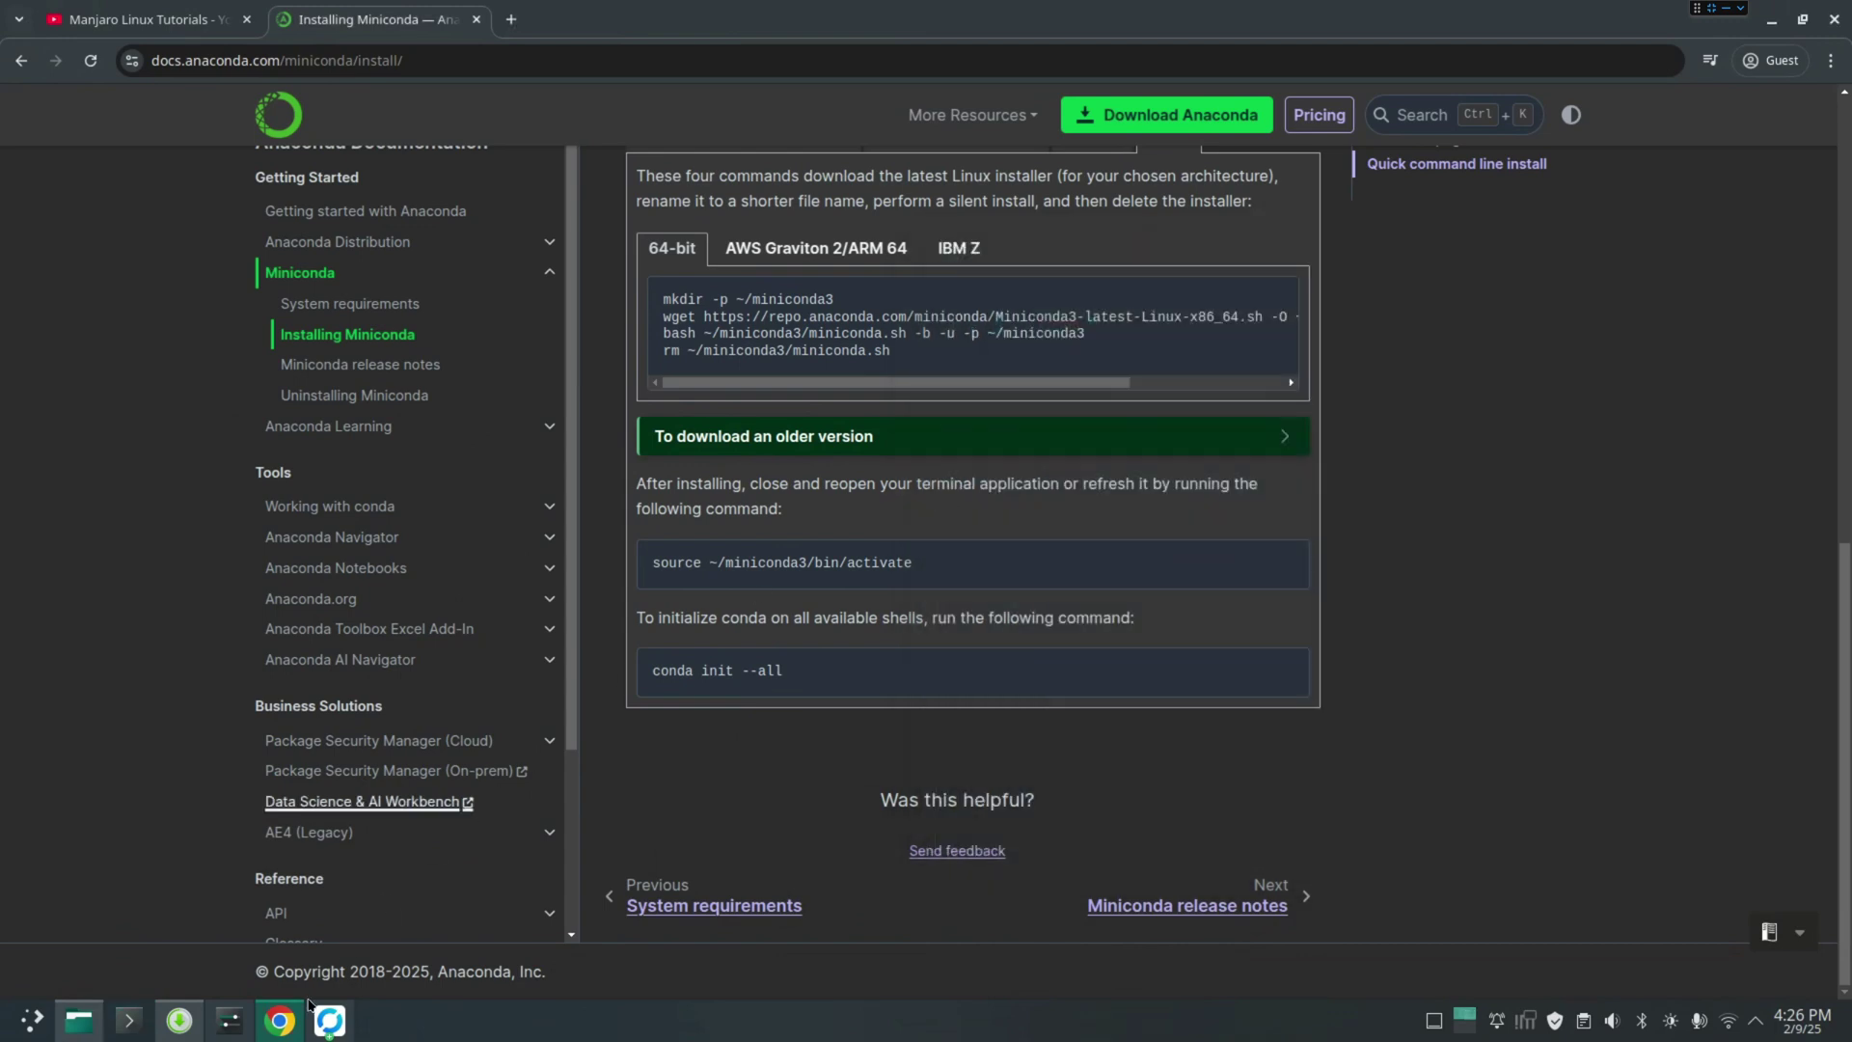
left_click(79, 1020)
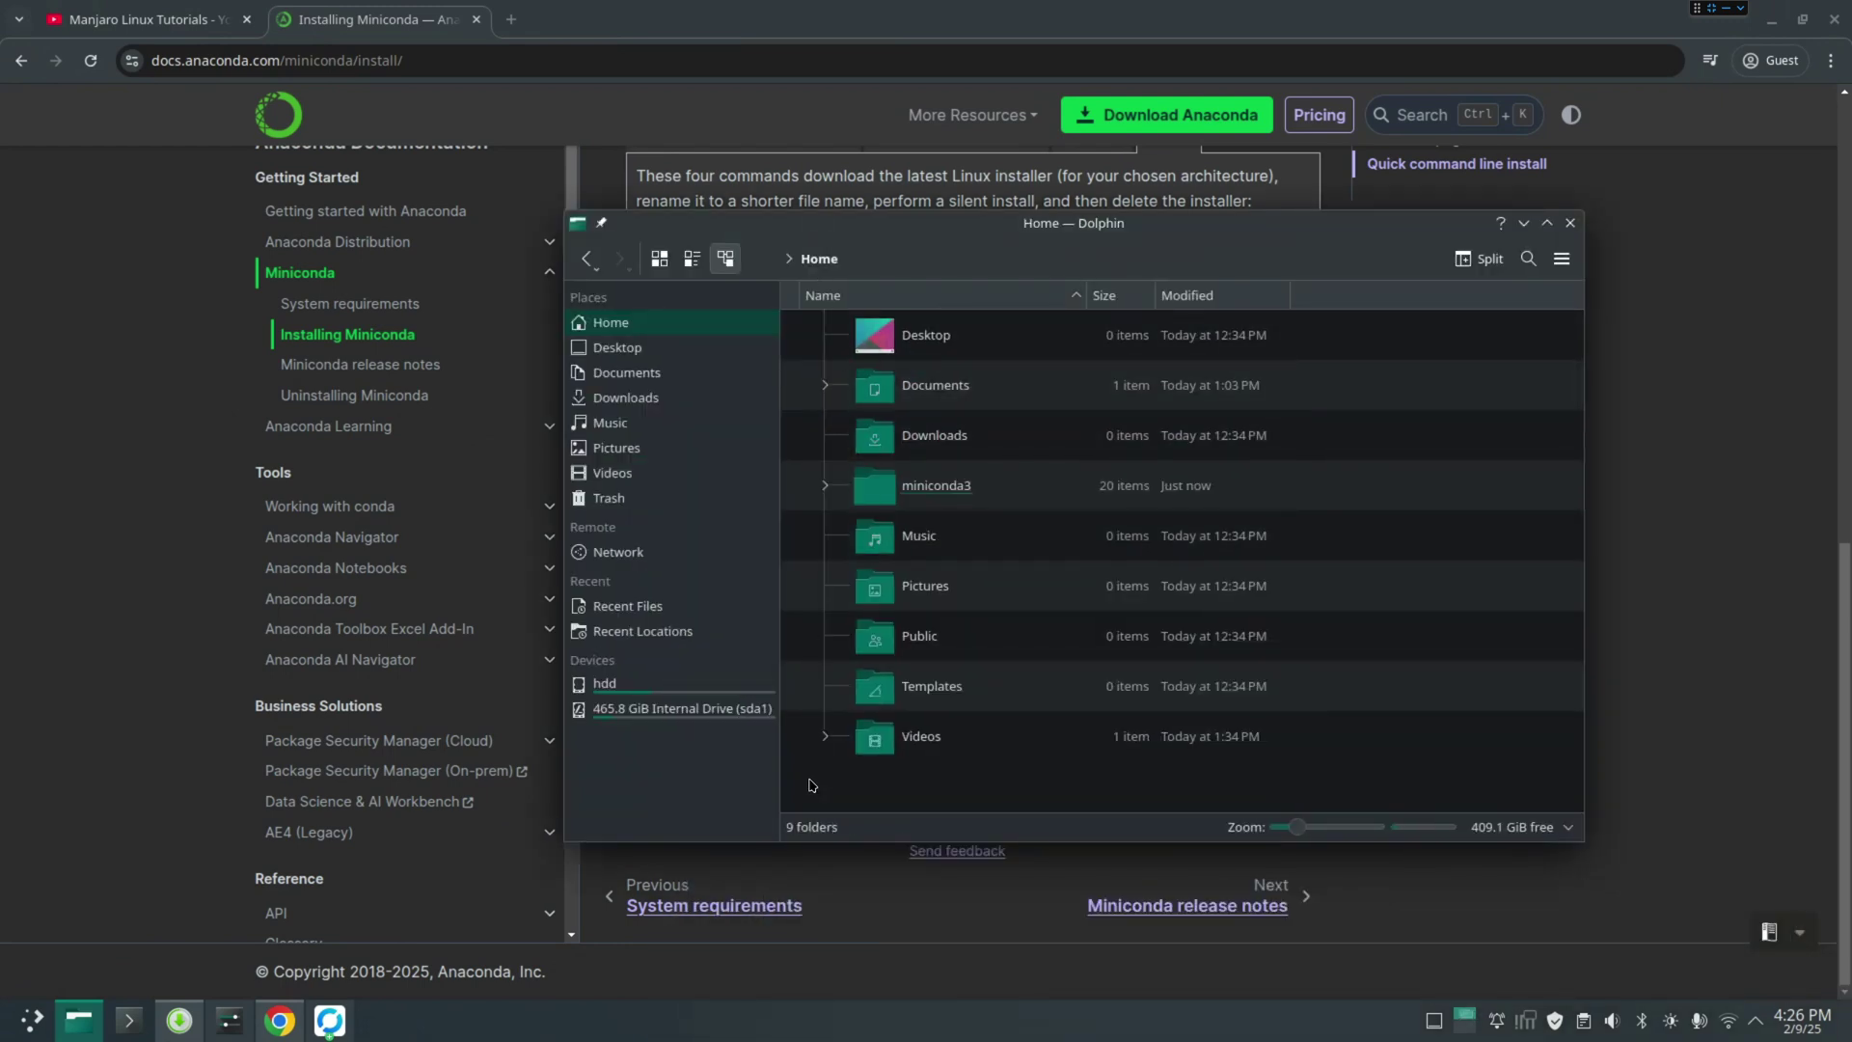
key("alt+period")
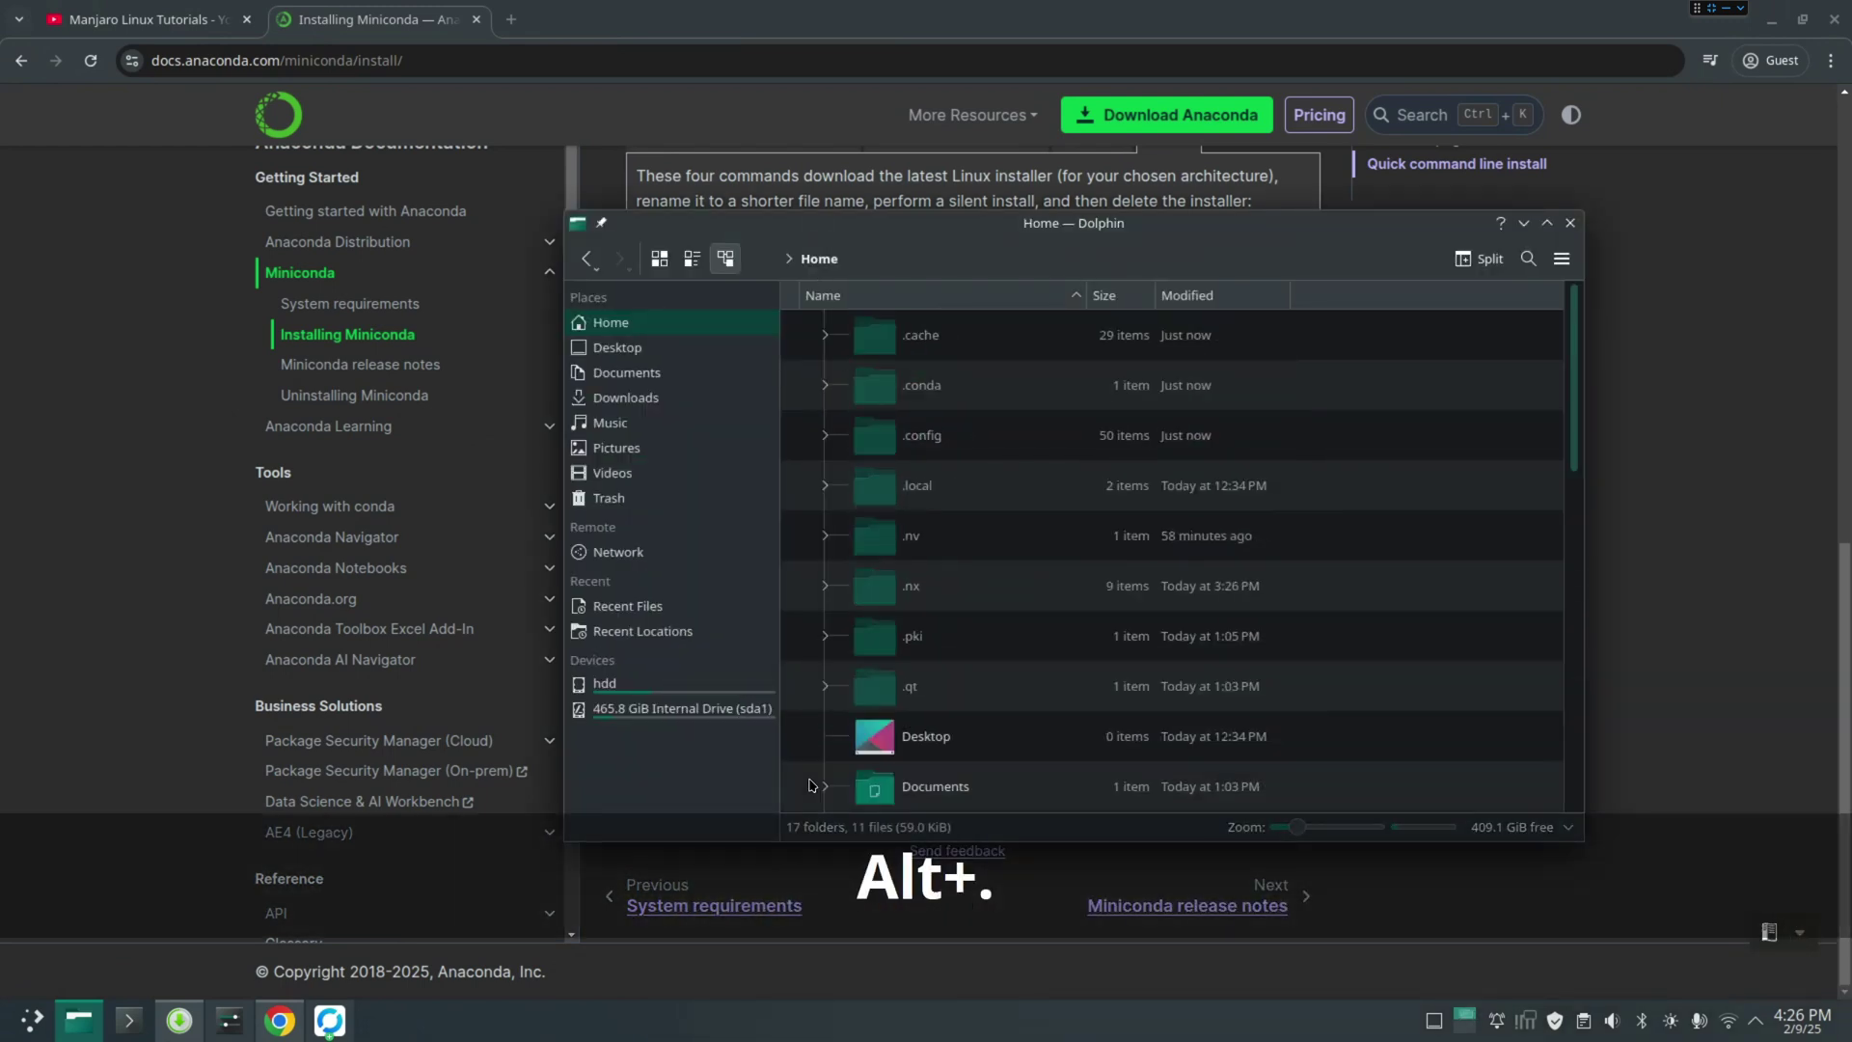
scroll(994, 660, "down", 5)
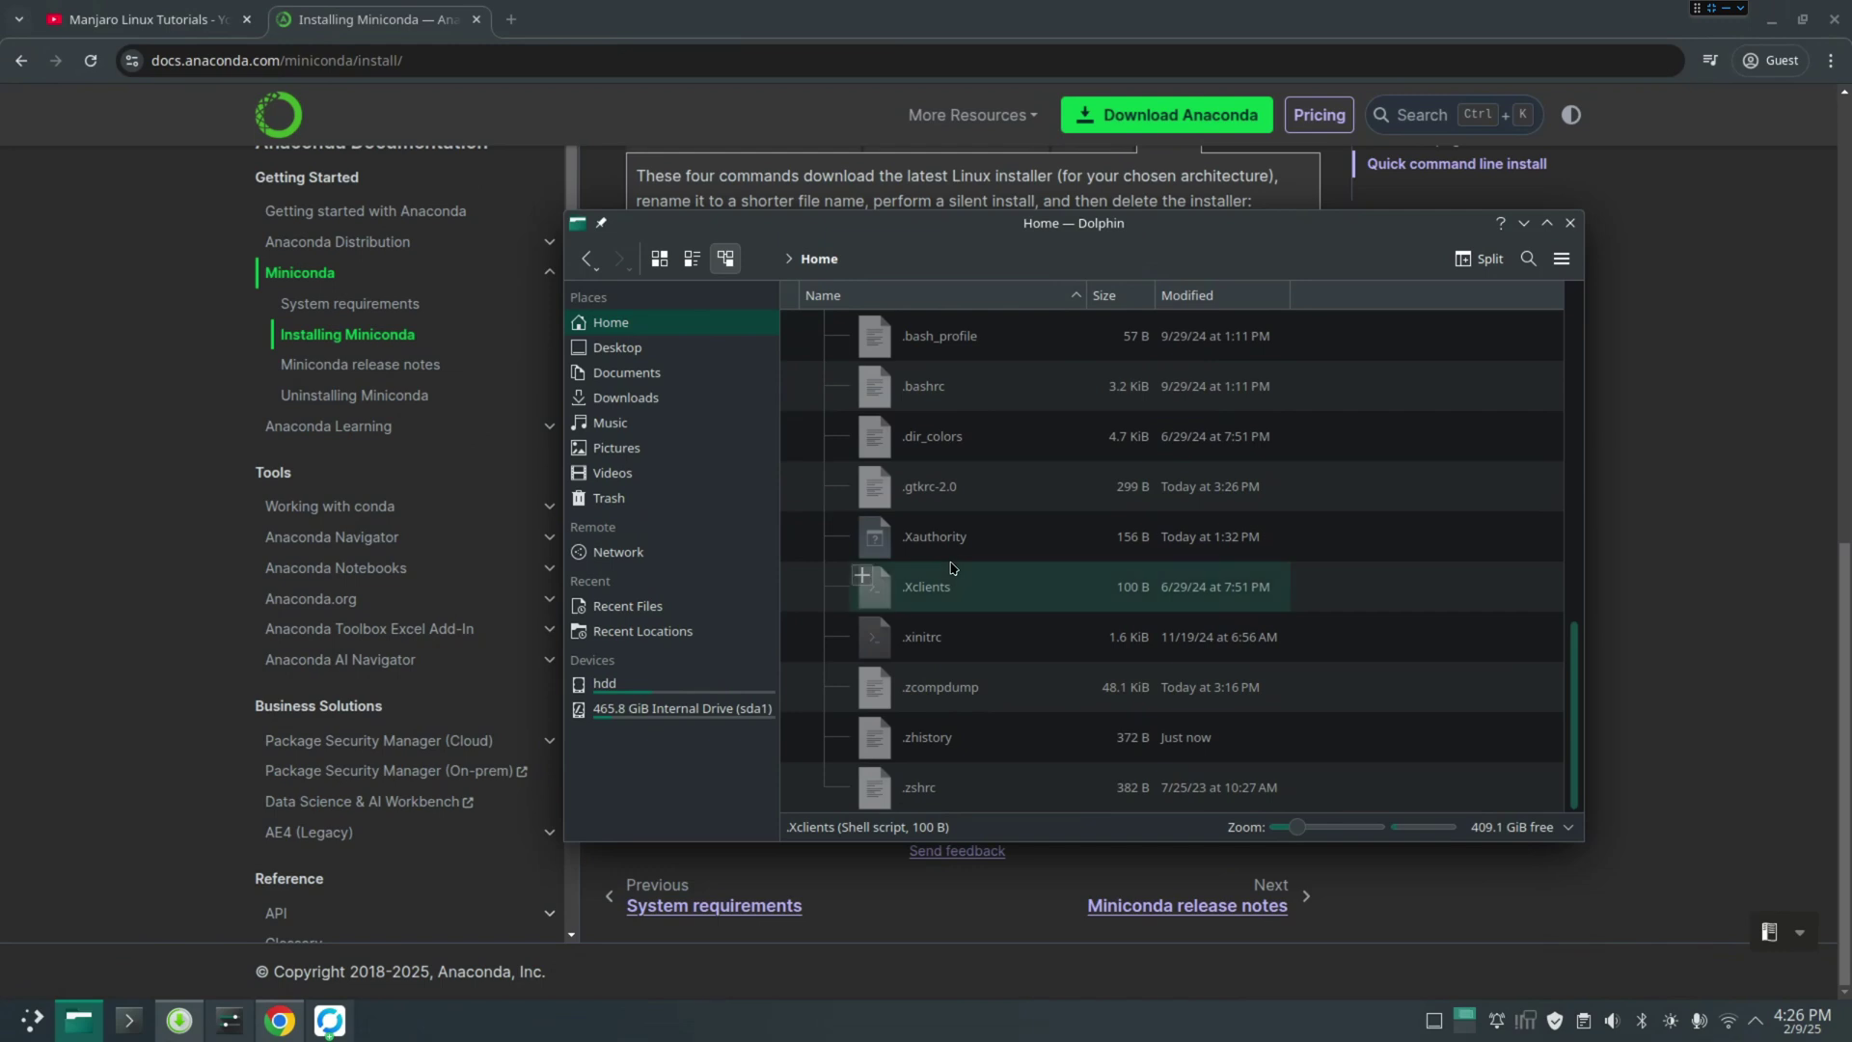
double_click(923, 395)
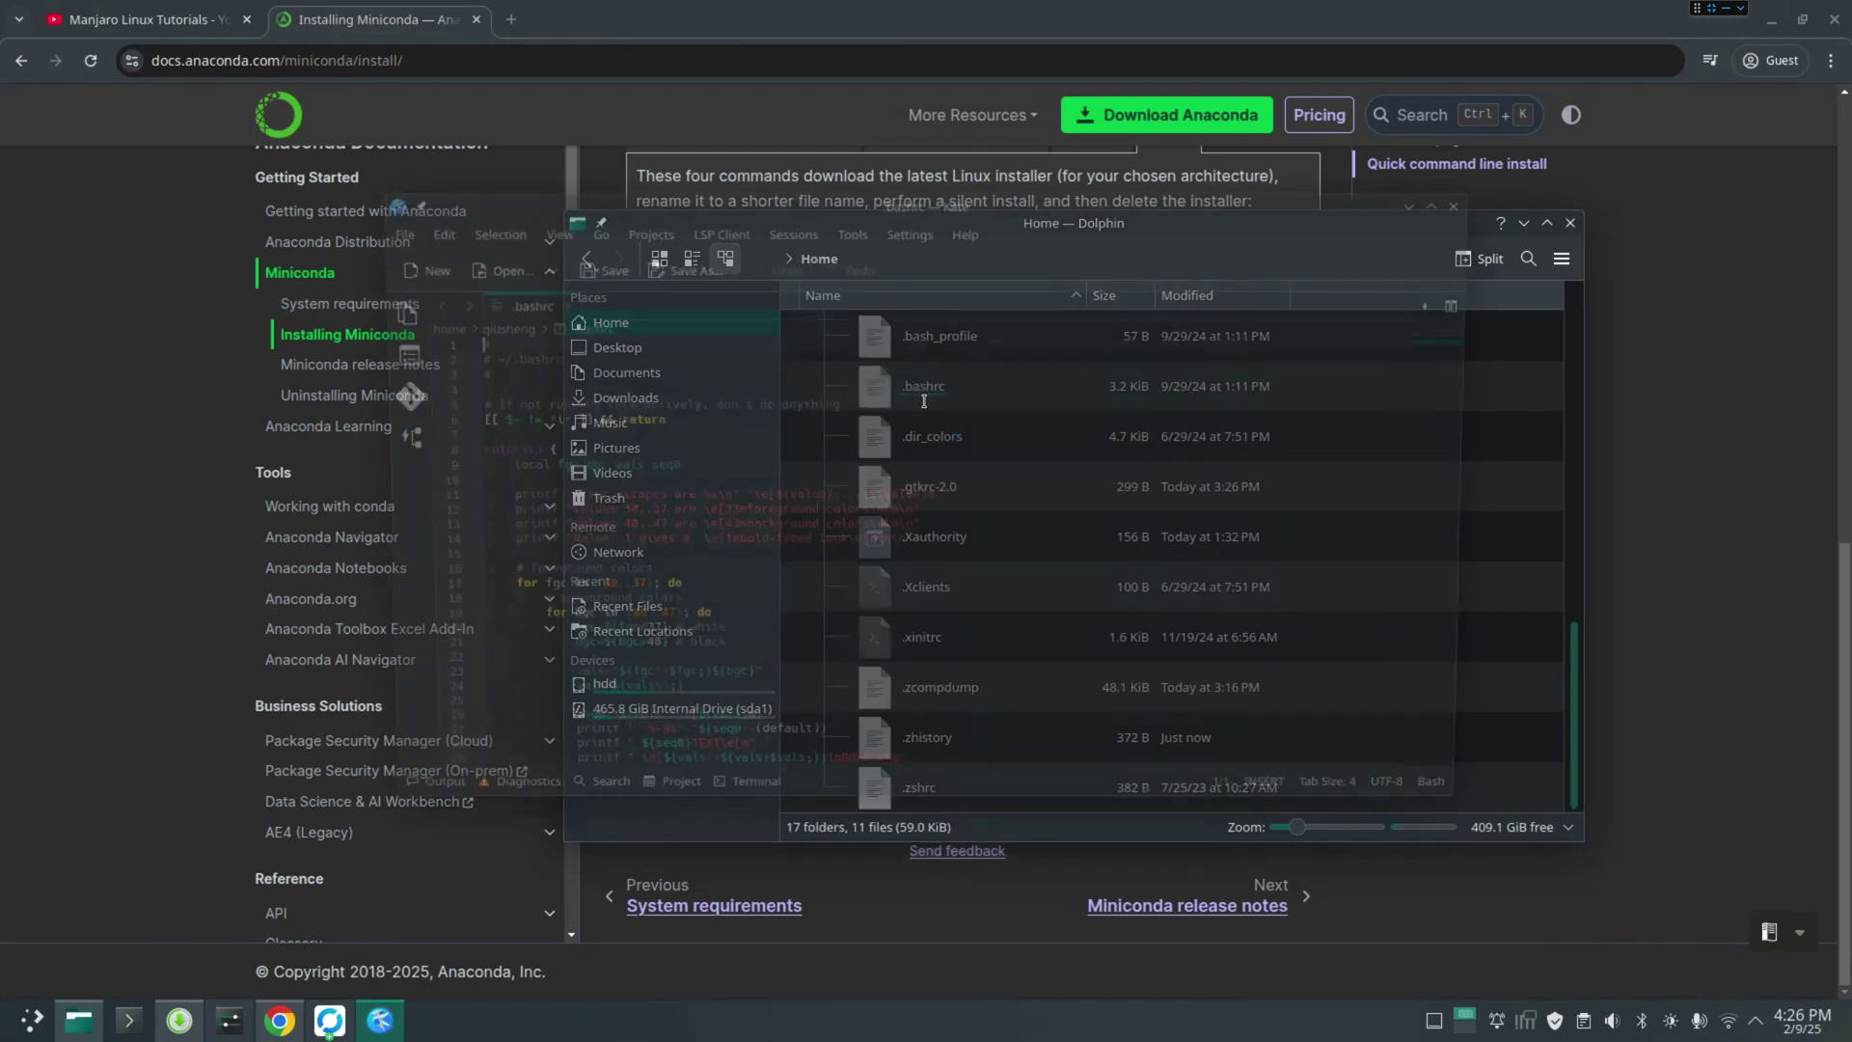
scroll(911, 604, "down", 20)
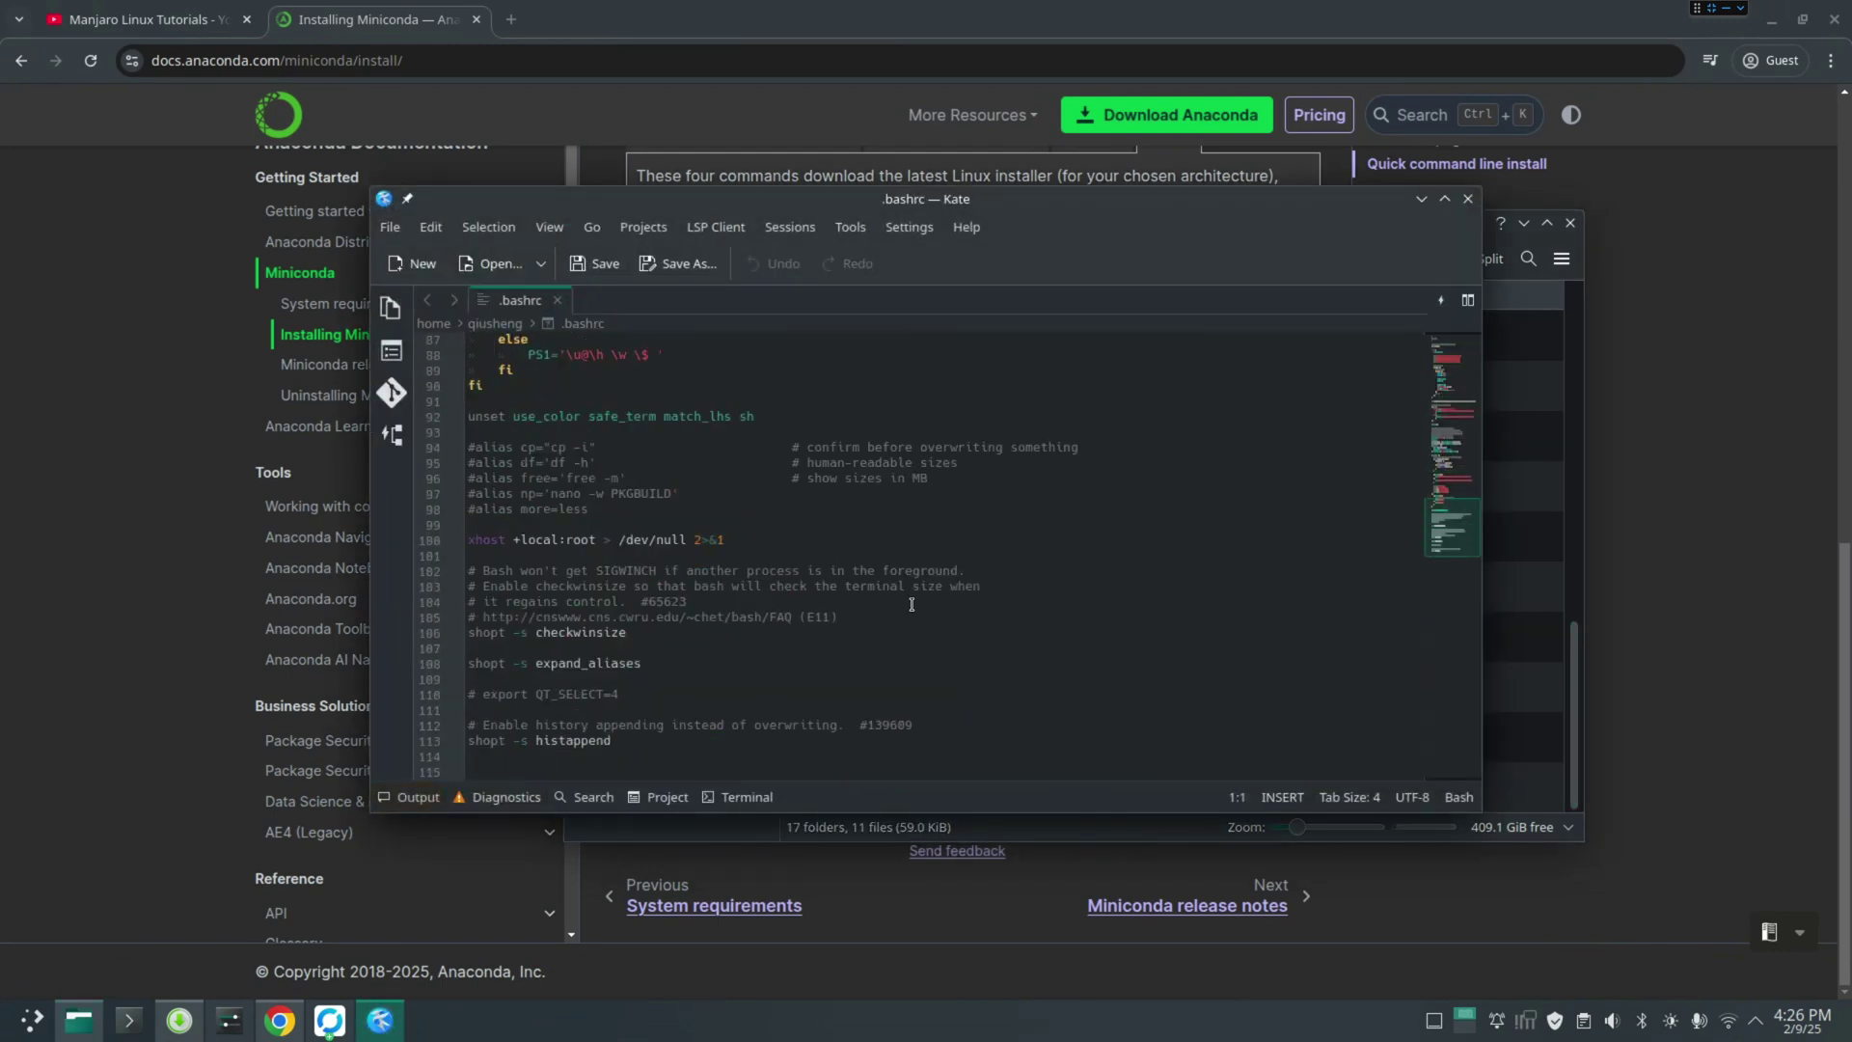
left_click(1468, 199)
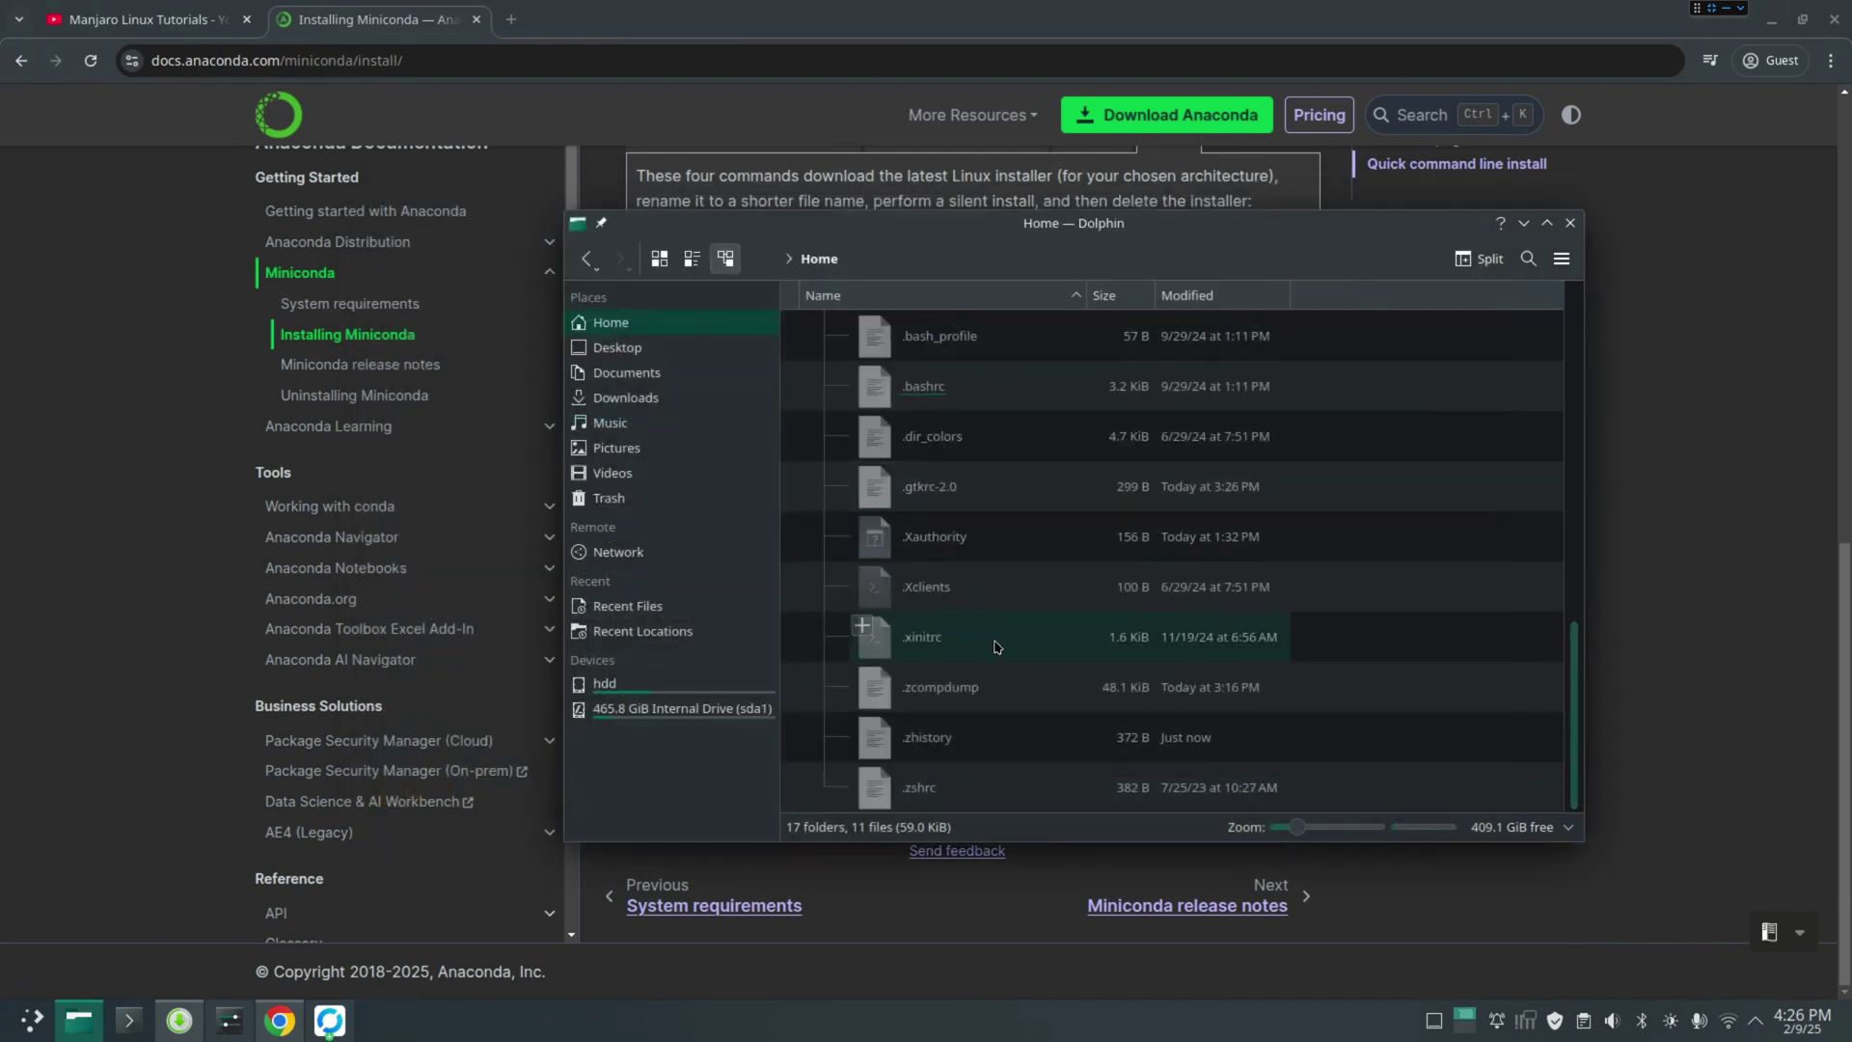
double_click(940, 793)
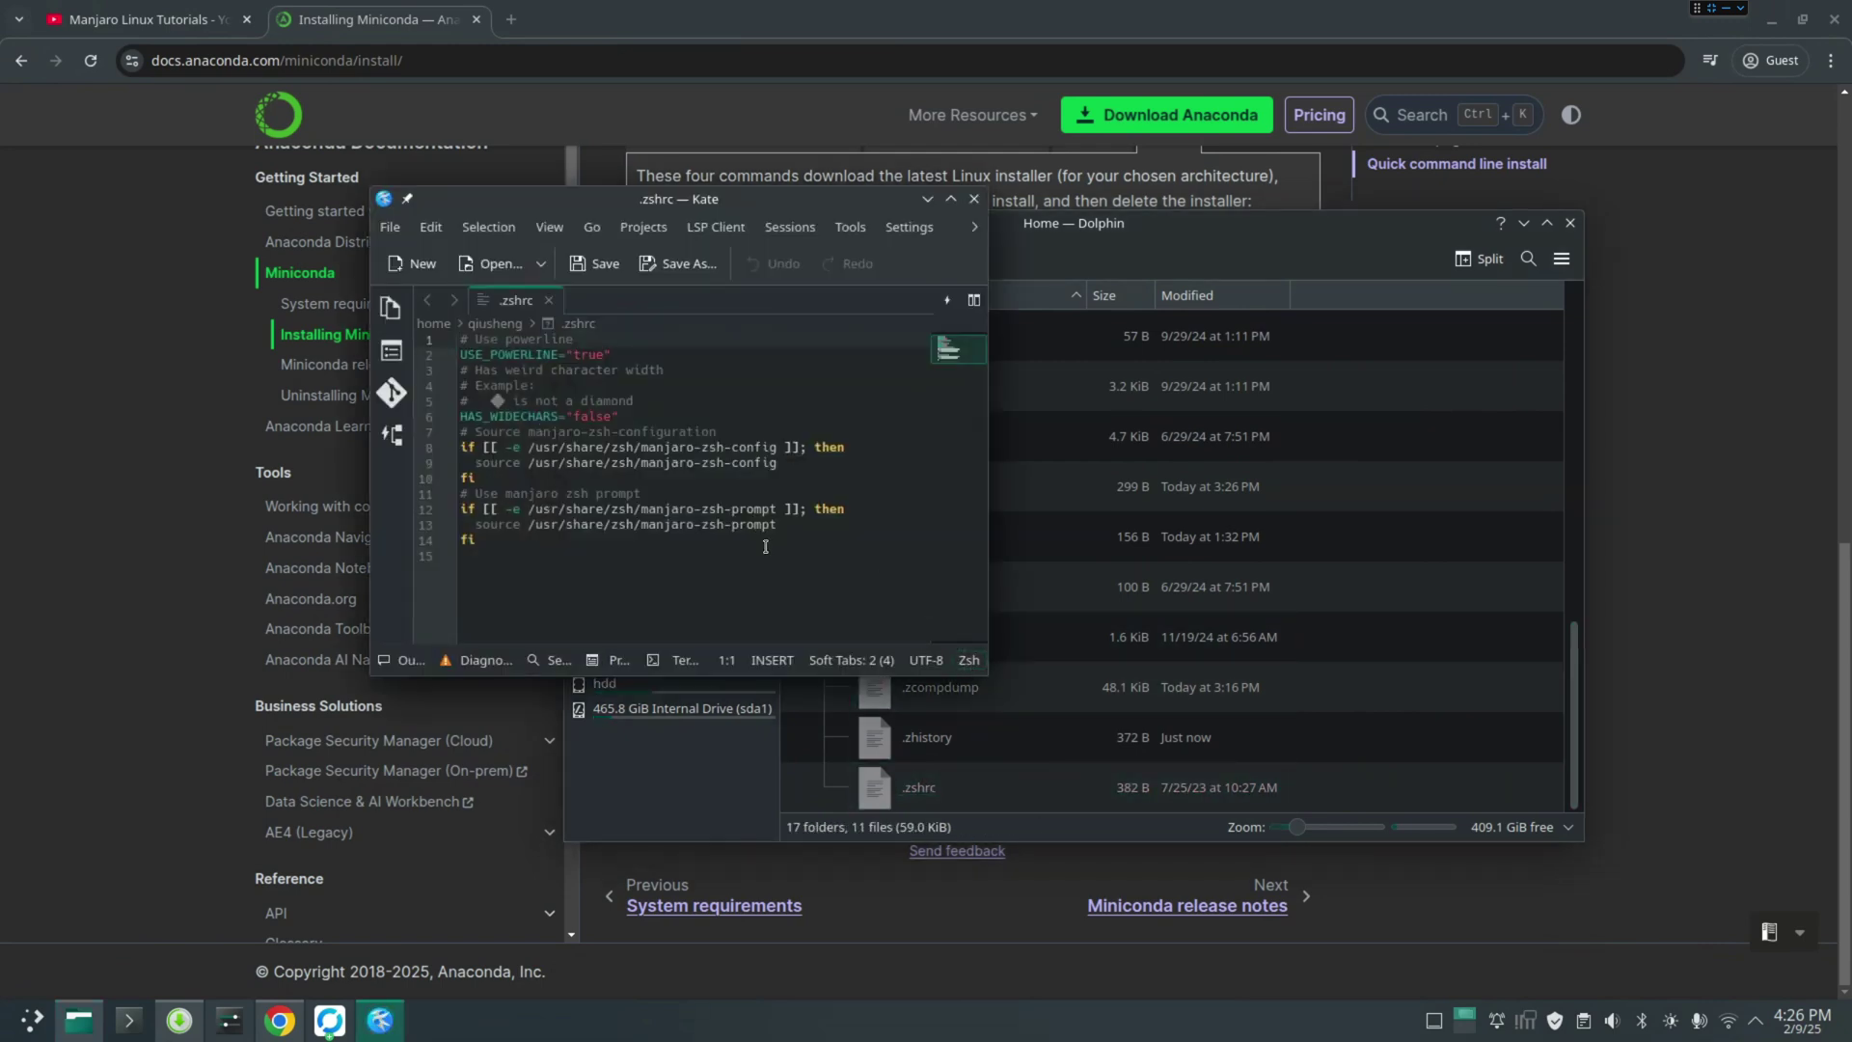
left_click(765, 547)
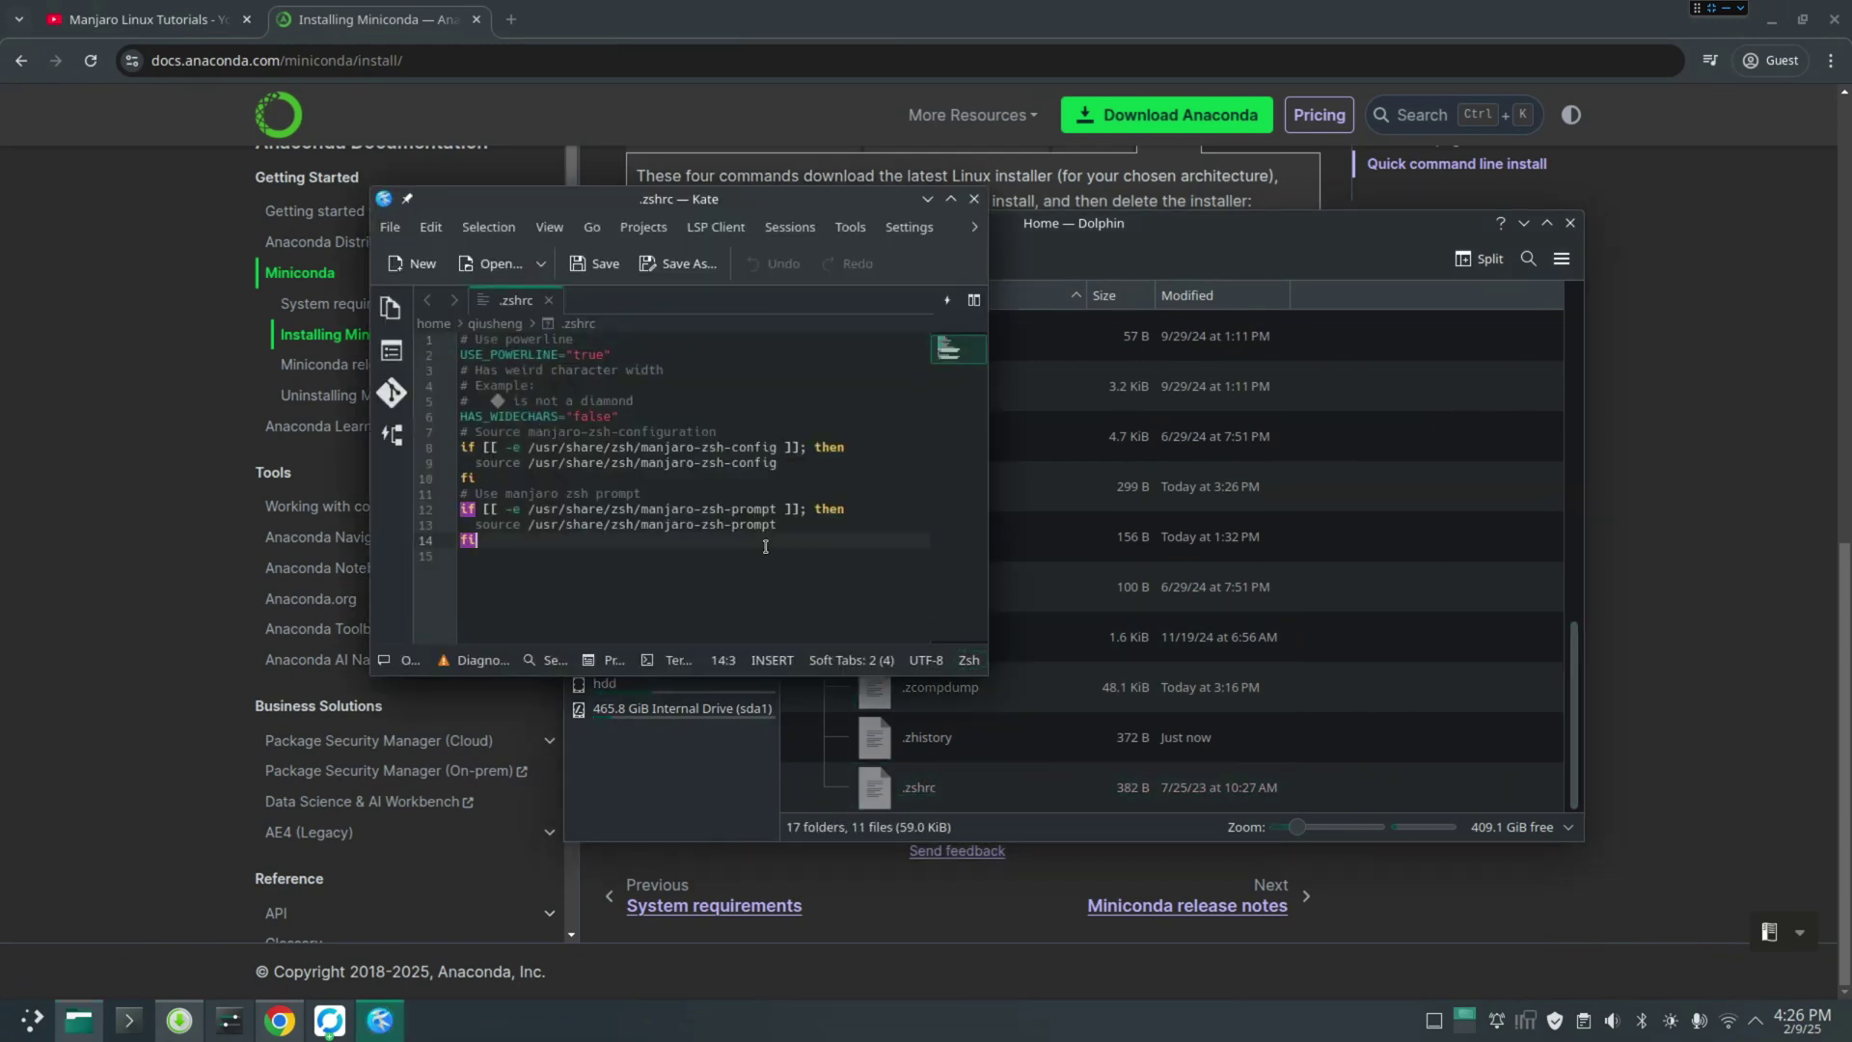
left_click(974, 199)
left_click(1524, 223)
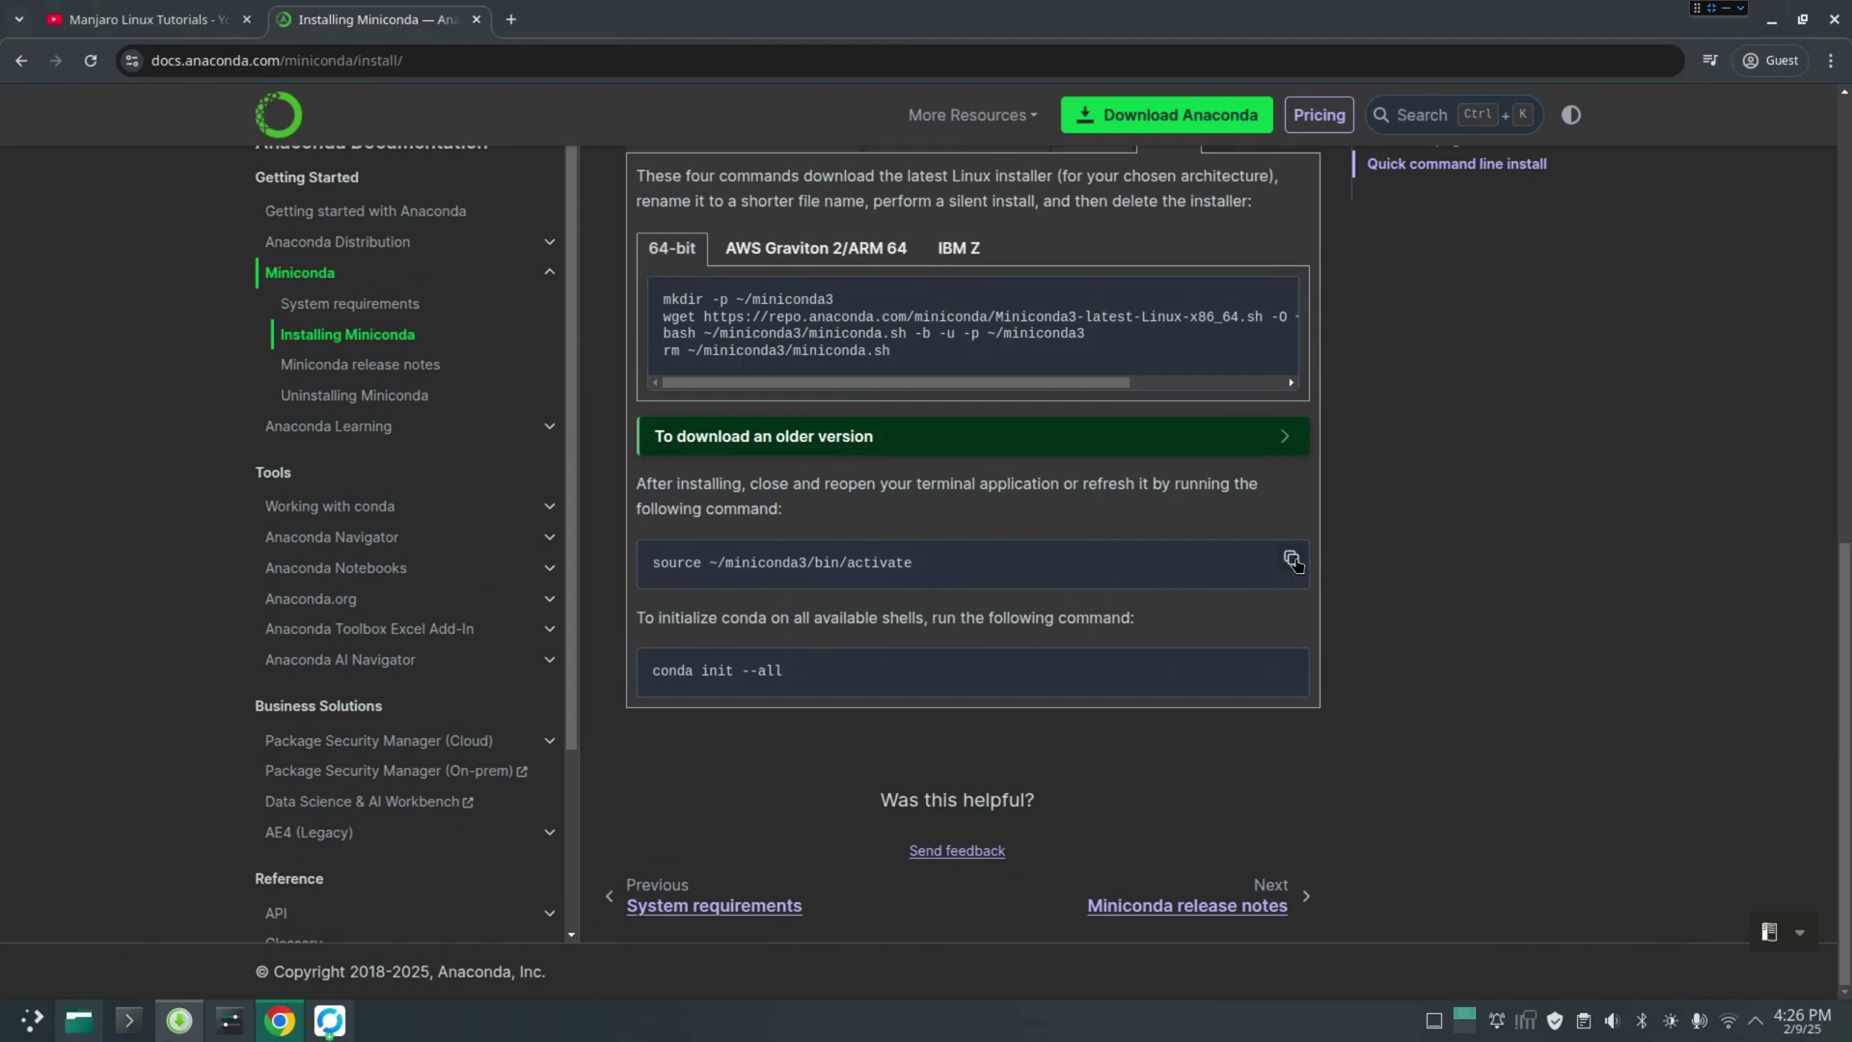
Paste the copied source activate command in Konsole, remove stray characters, and run it
left_click(1290, 557)
left_click(128, 1024)
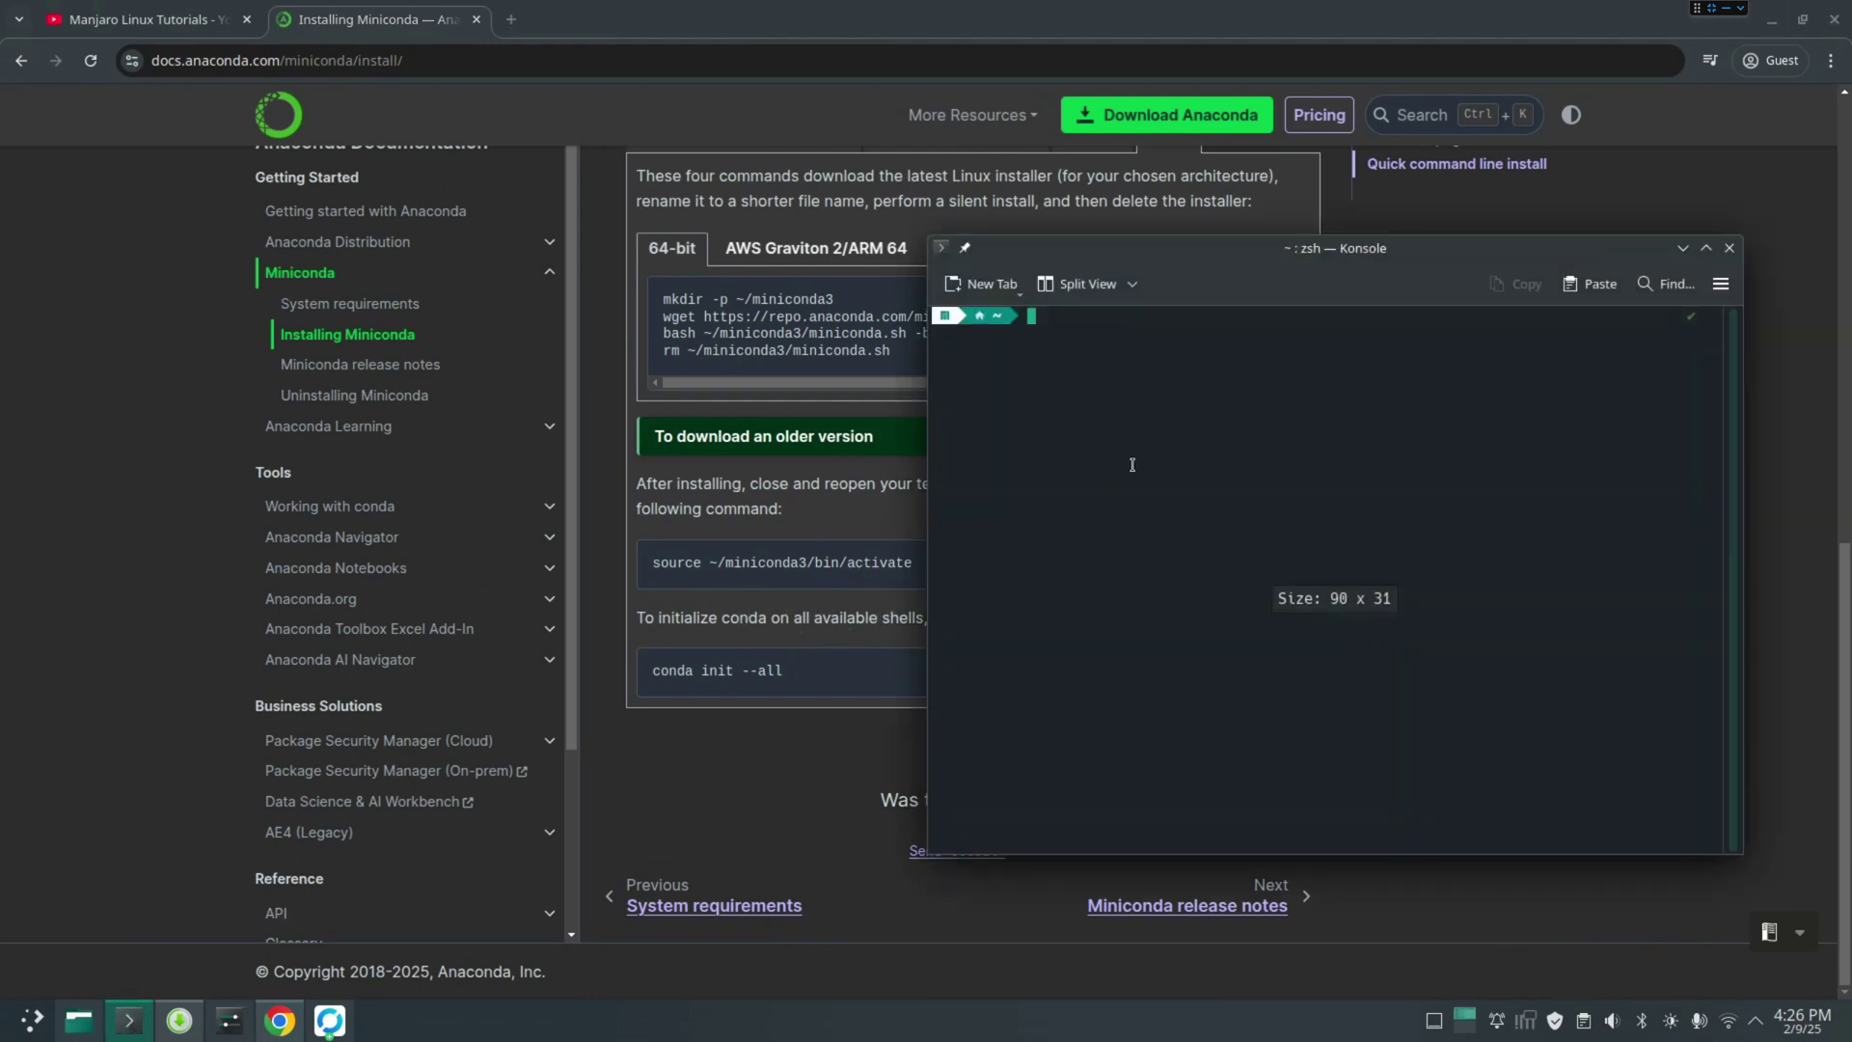
key("ctrl+v")
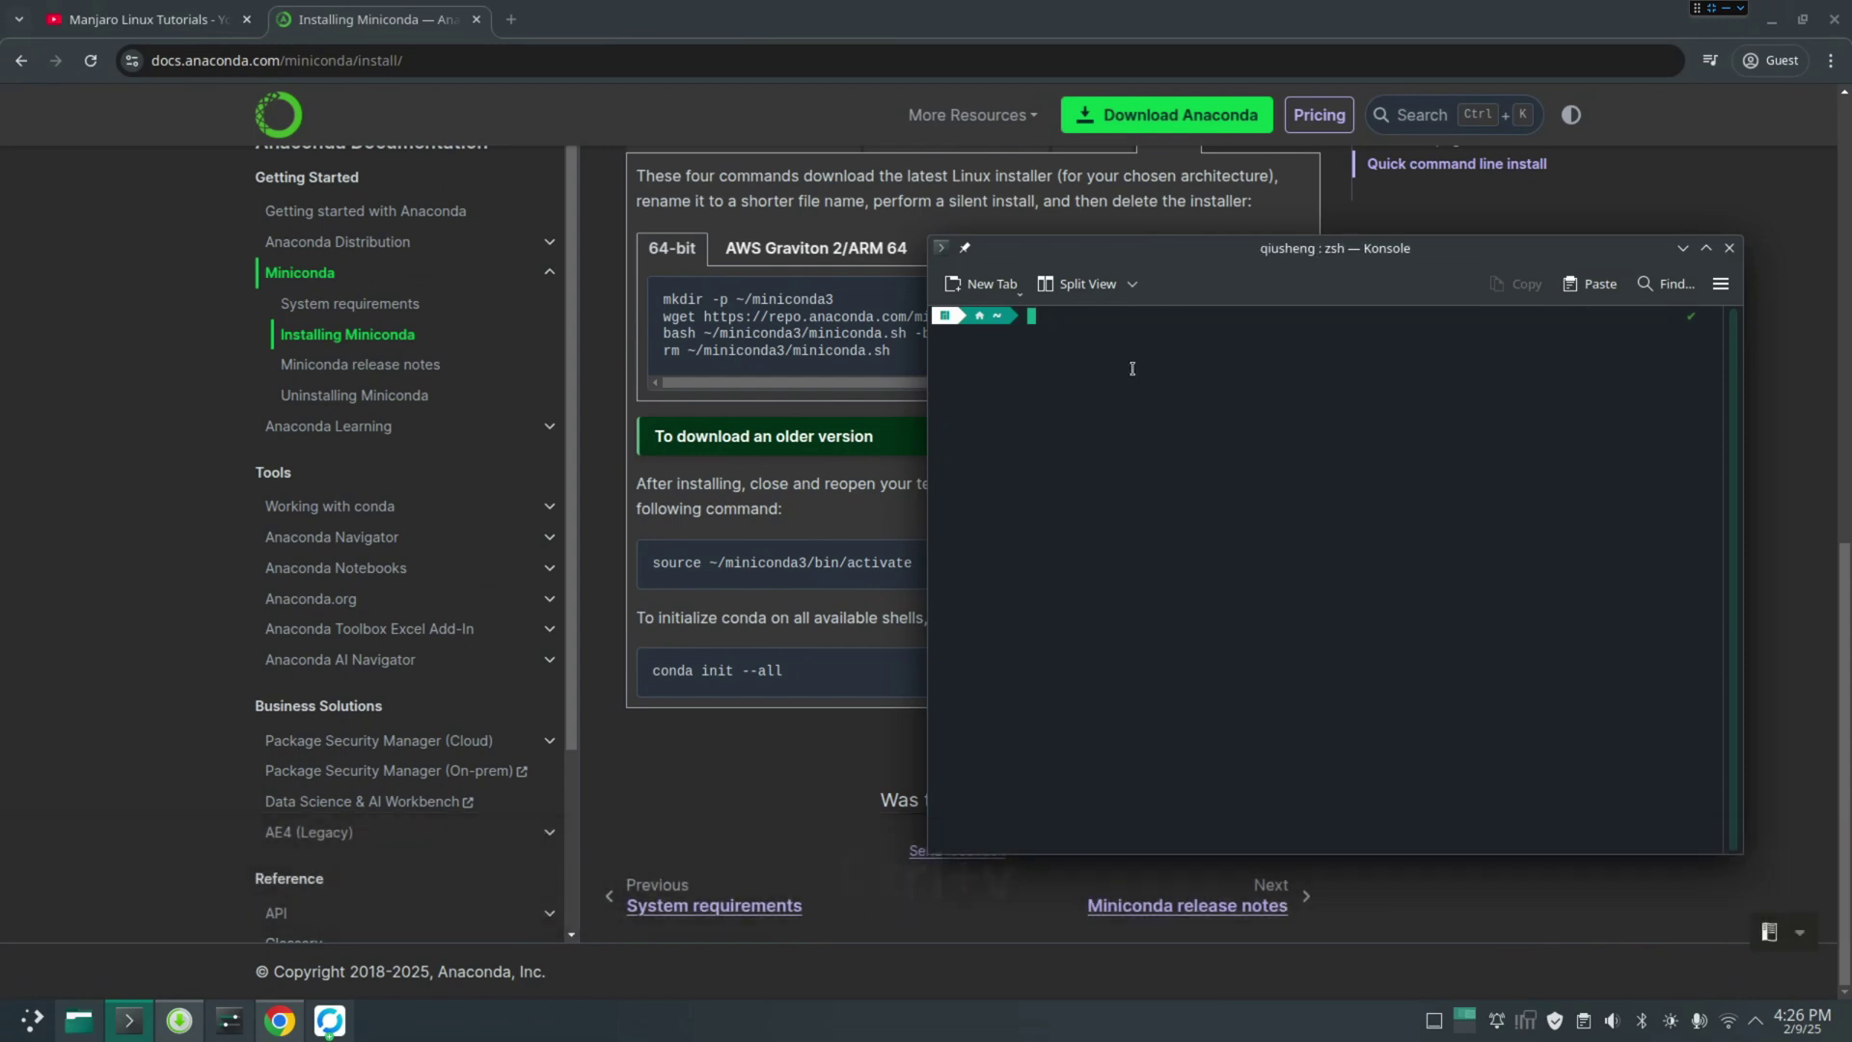
right_click(1125, 361)
left_click(1157, 403)
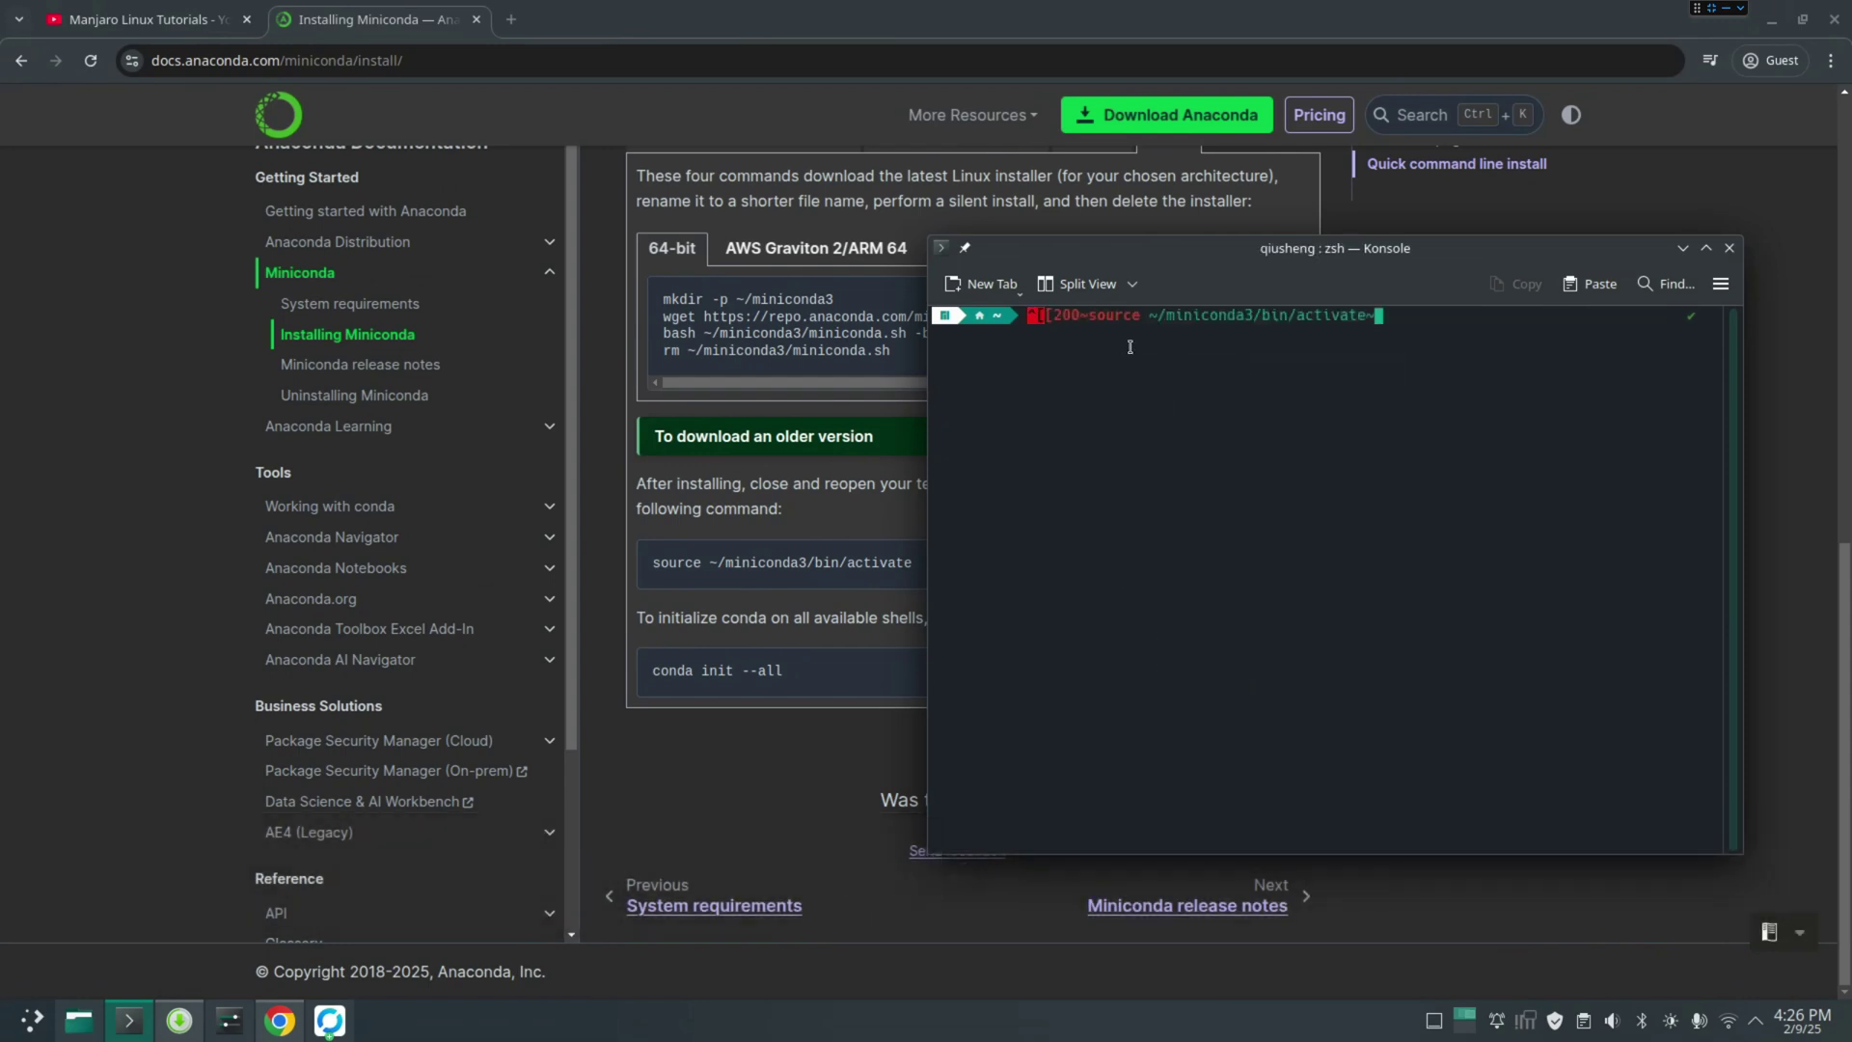
key("BackSpace")
key("Home")
key("Delete")
key("Delete")
key("Delete")
key("Delete")
key("Delete")
key("Delete")
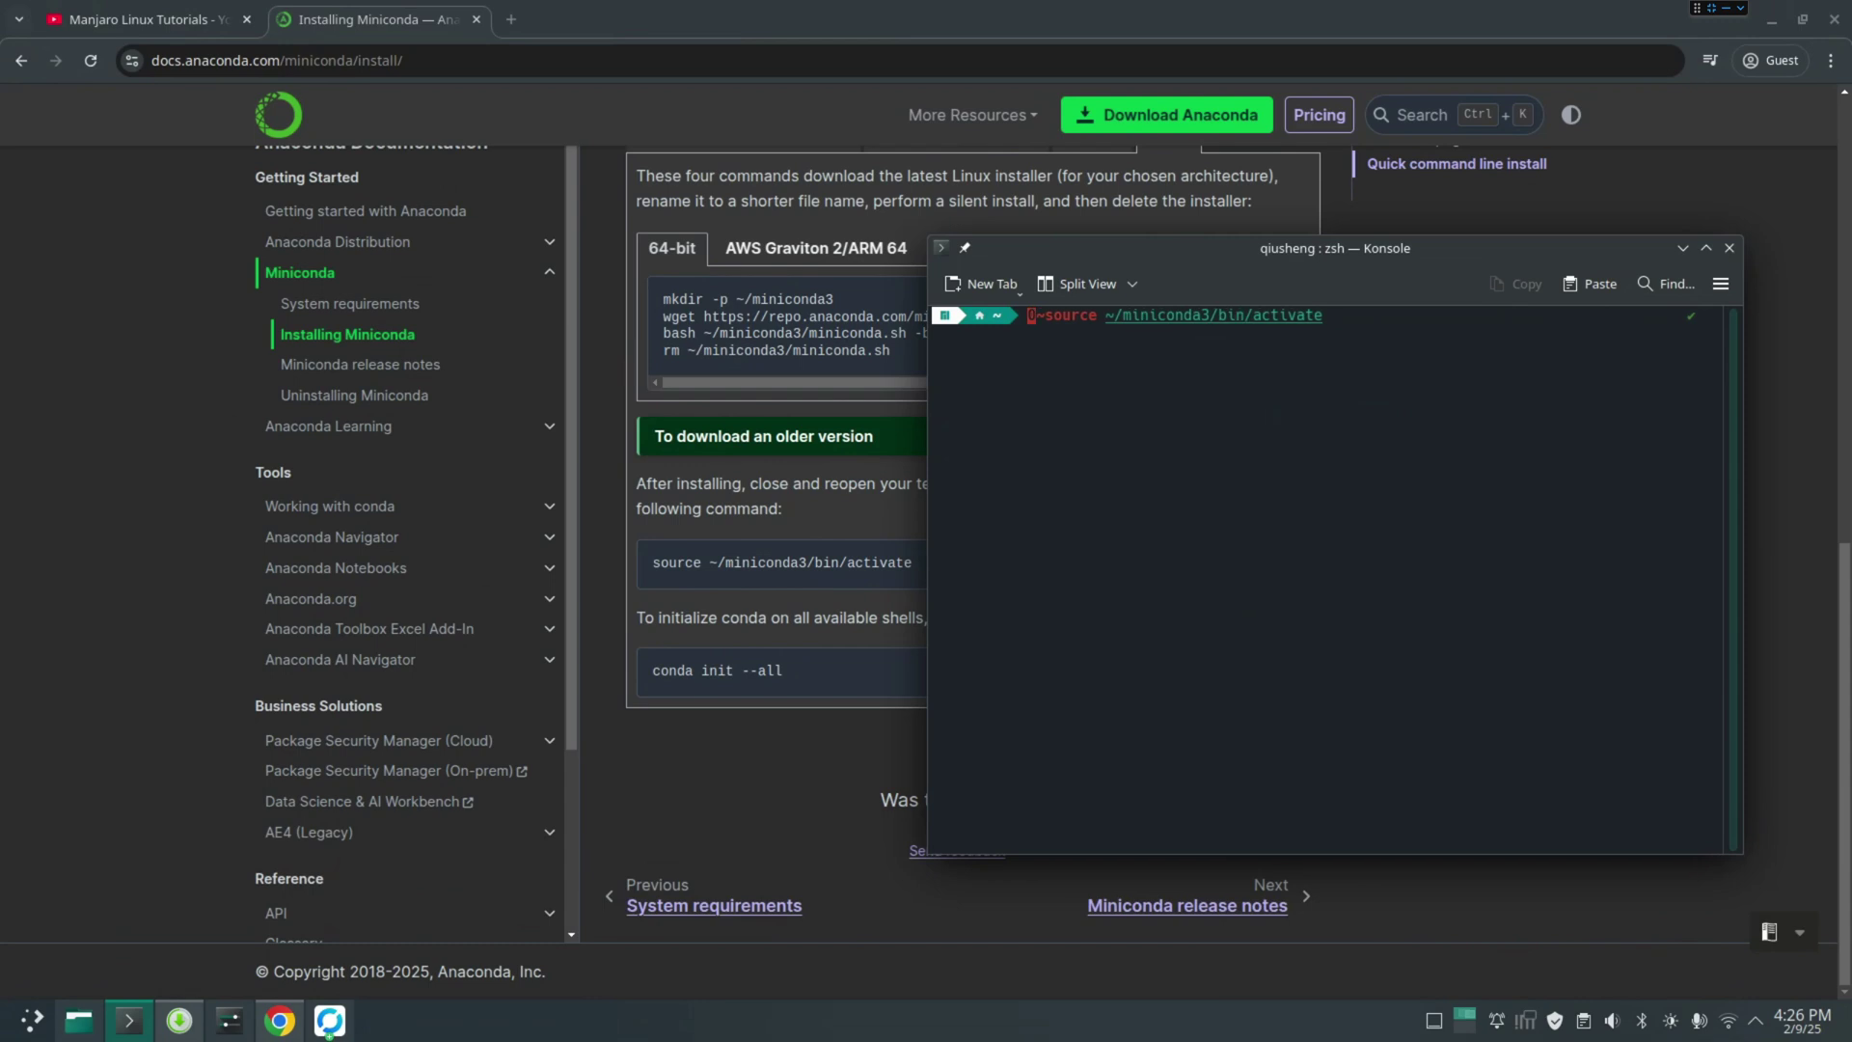
key("Delete")
key("Return")
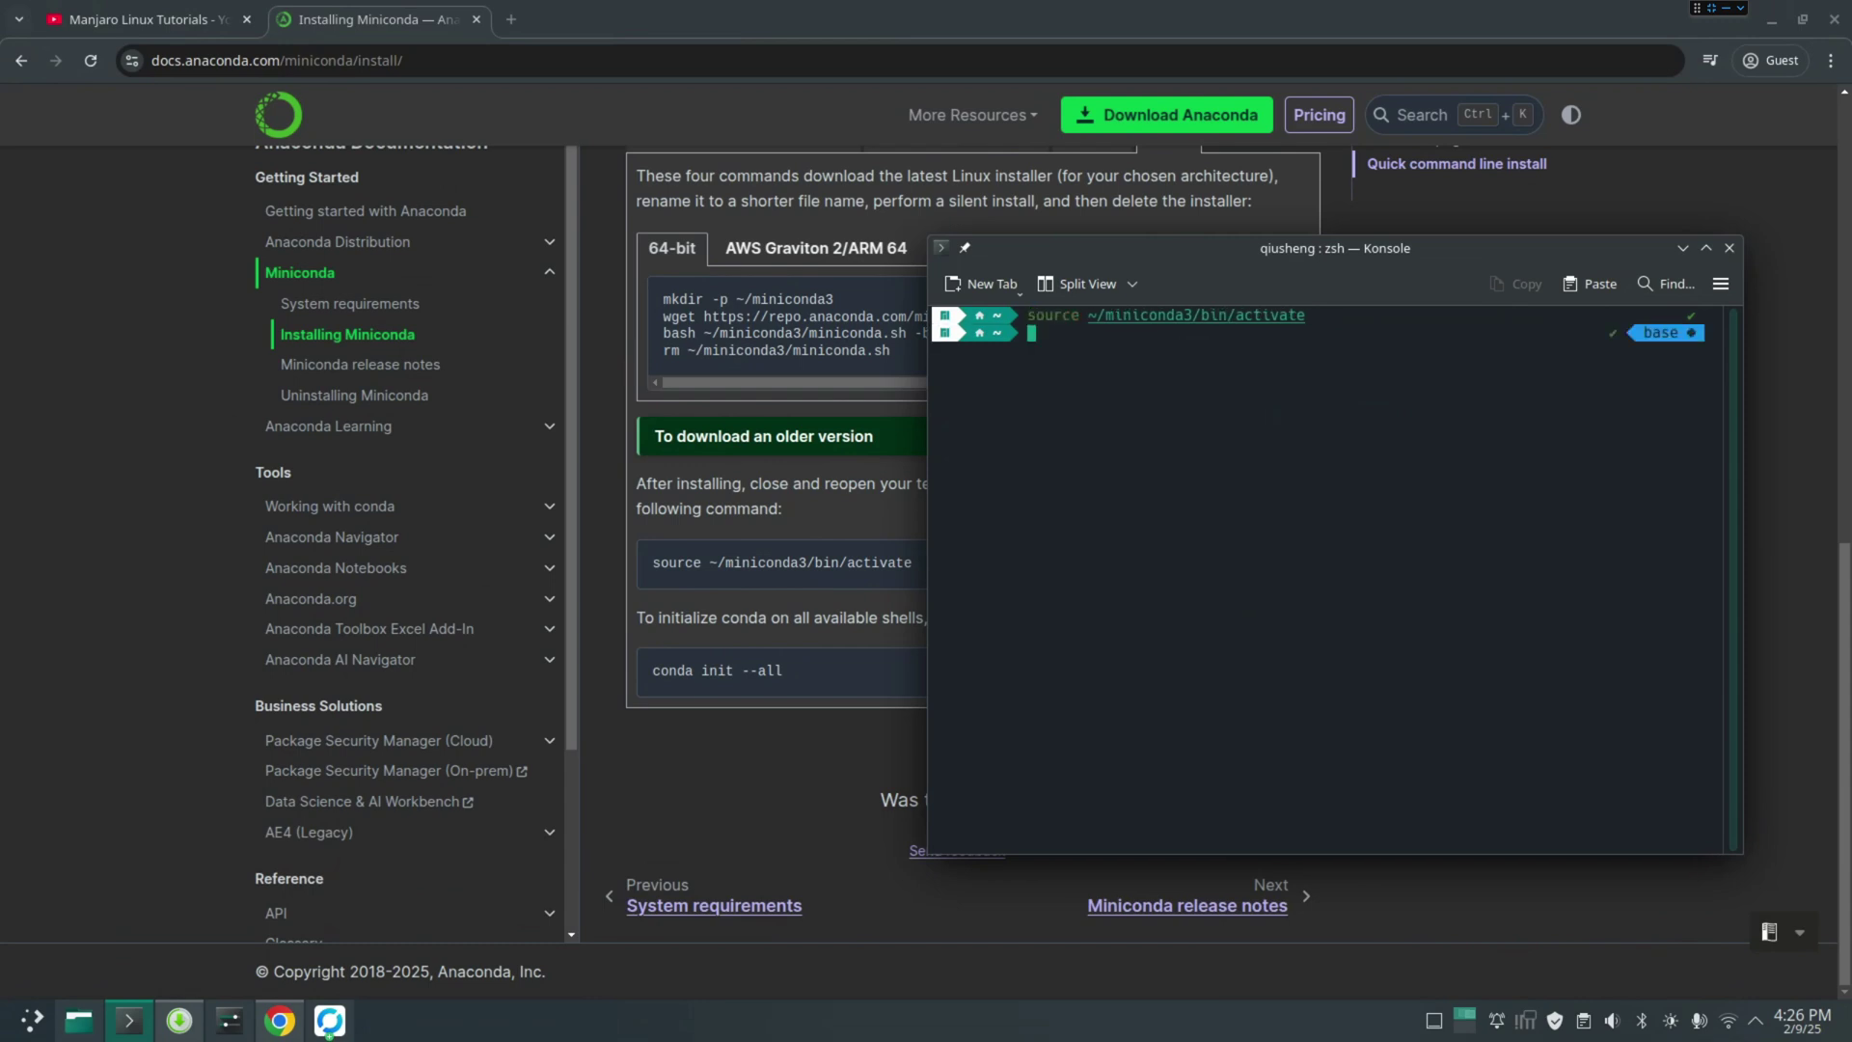
Run 'conda init --all' and select the list of modified shell config files
left_click_drag(1434, 258, 1528, 301)
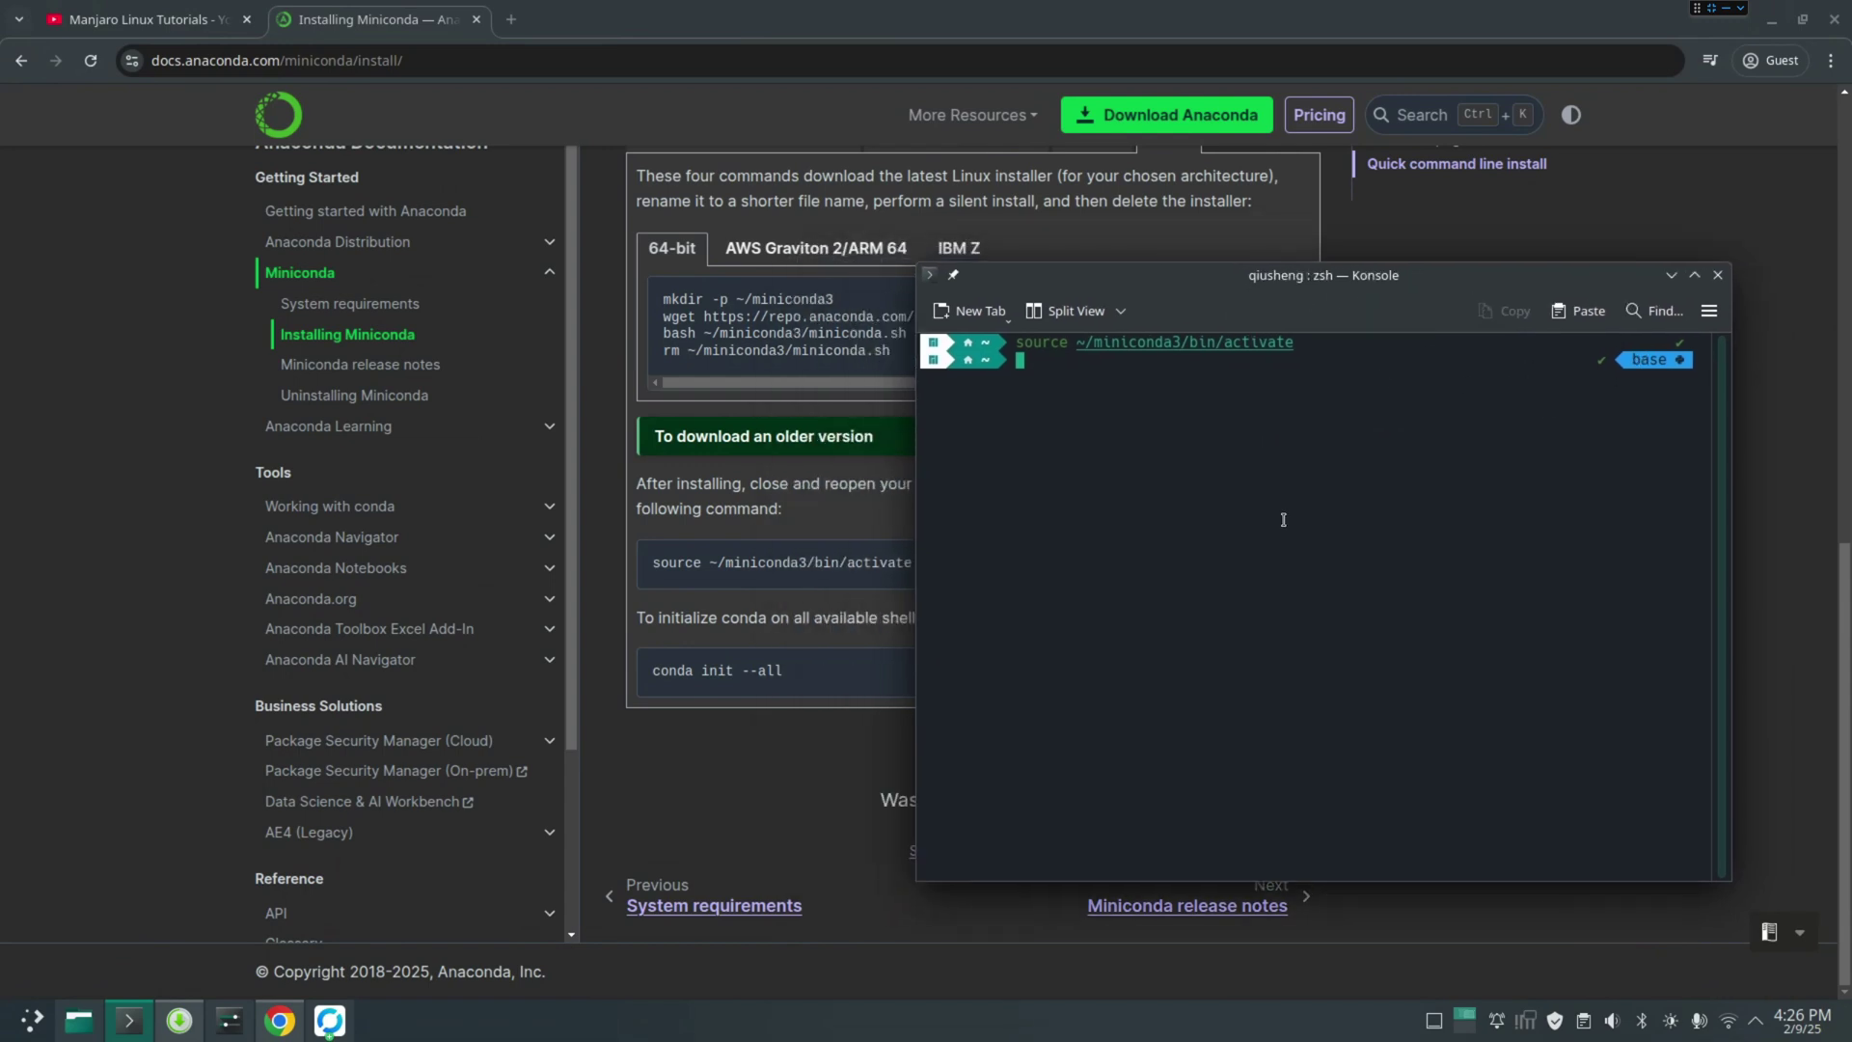
type("conda init --all")
key("Return")
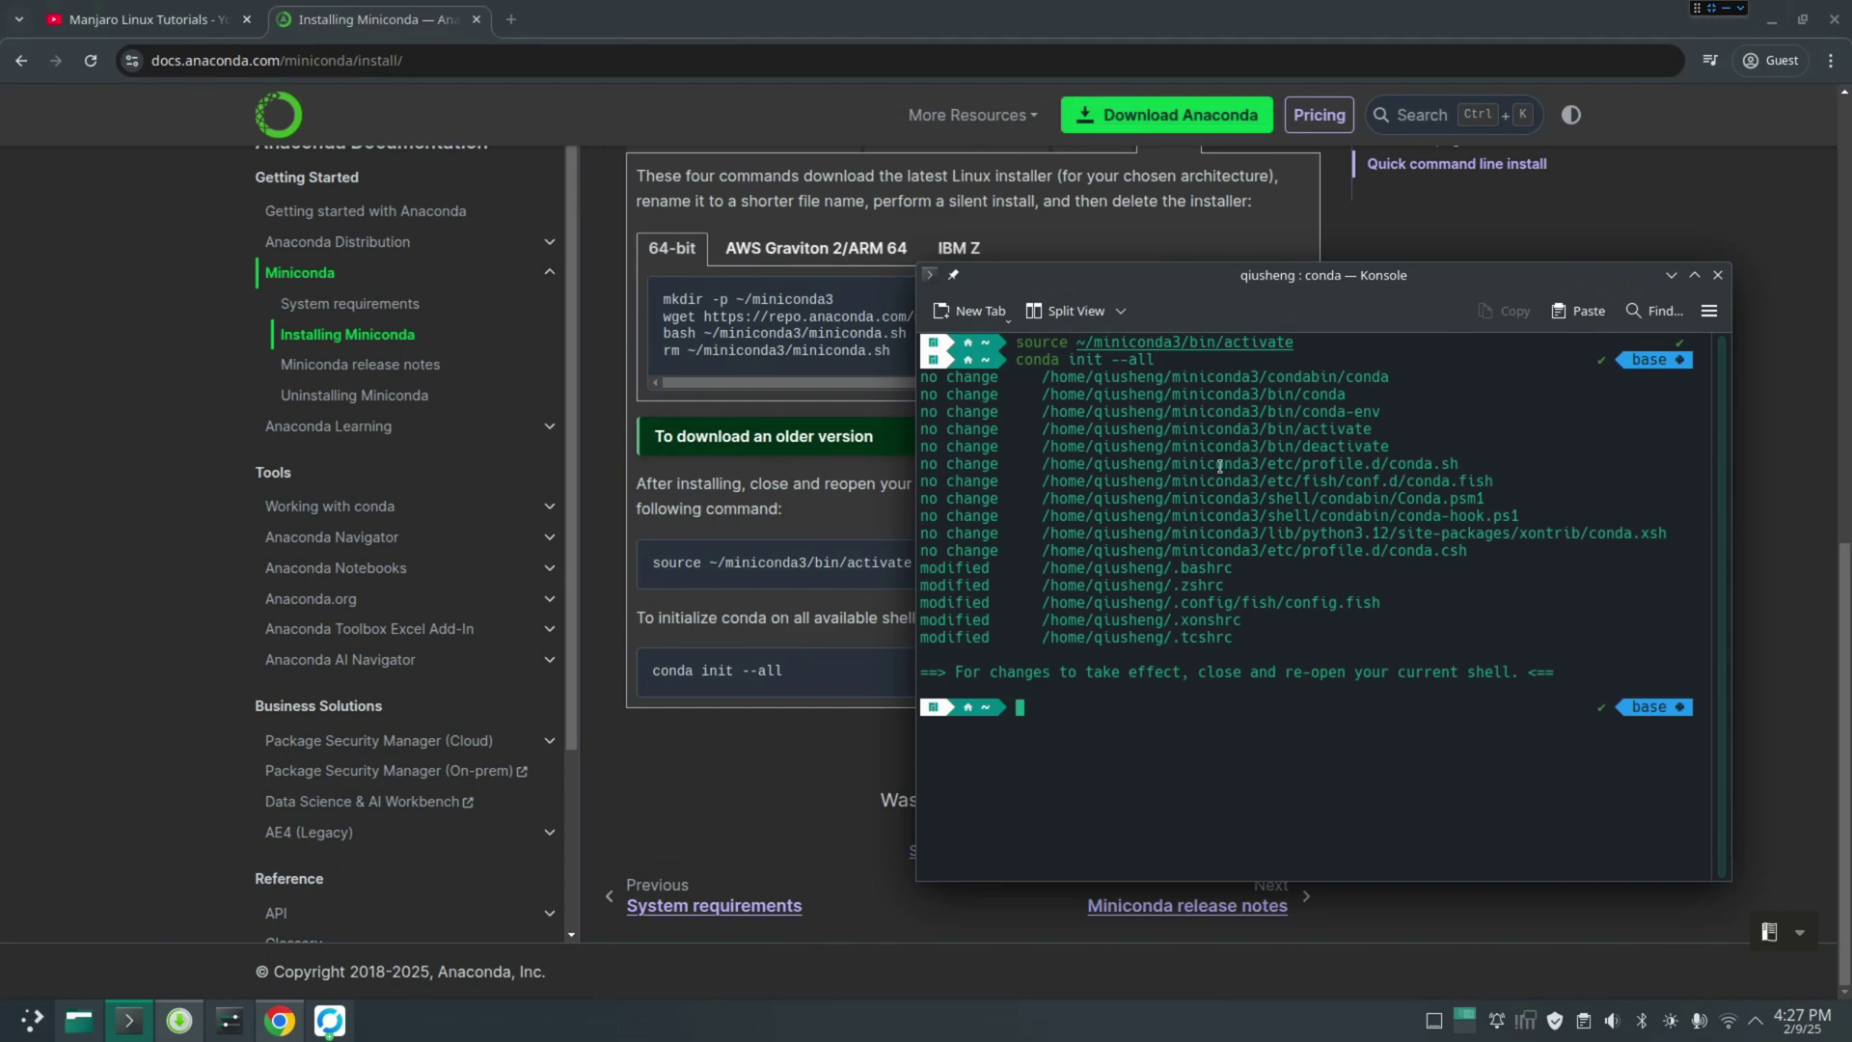
left_click_drag(1235, 638, 903, 561)
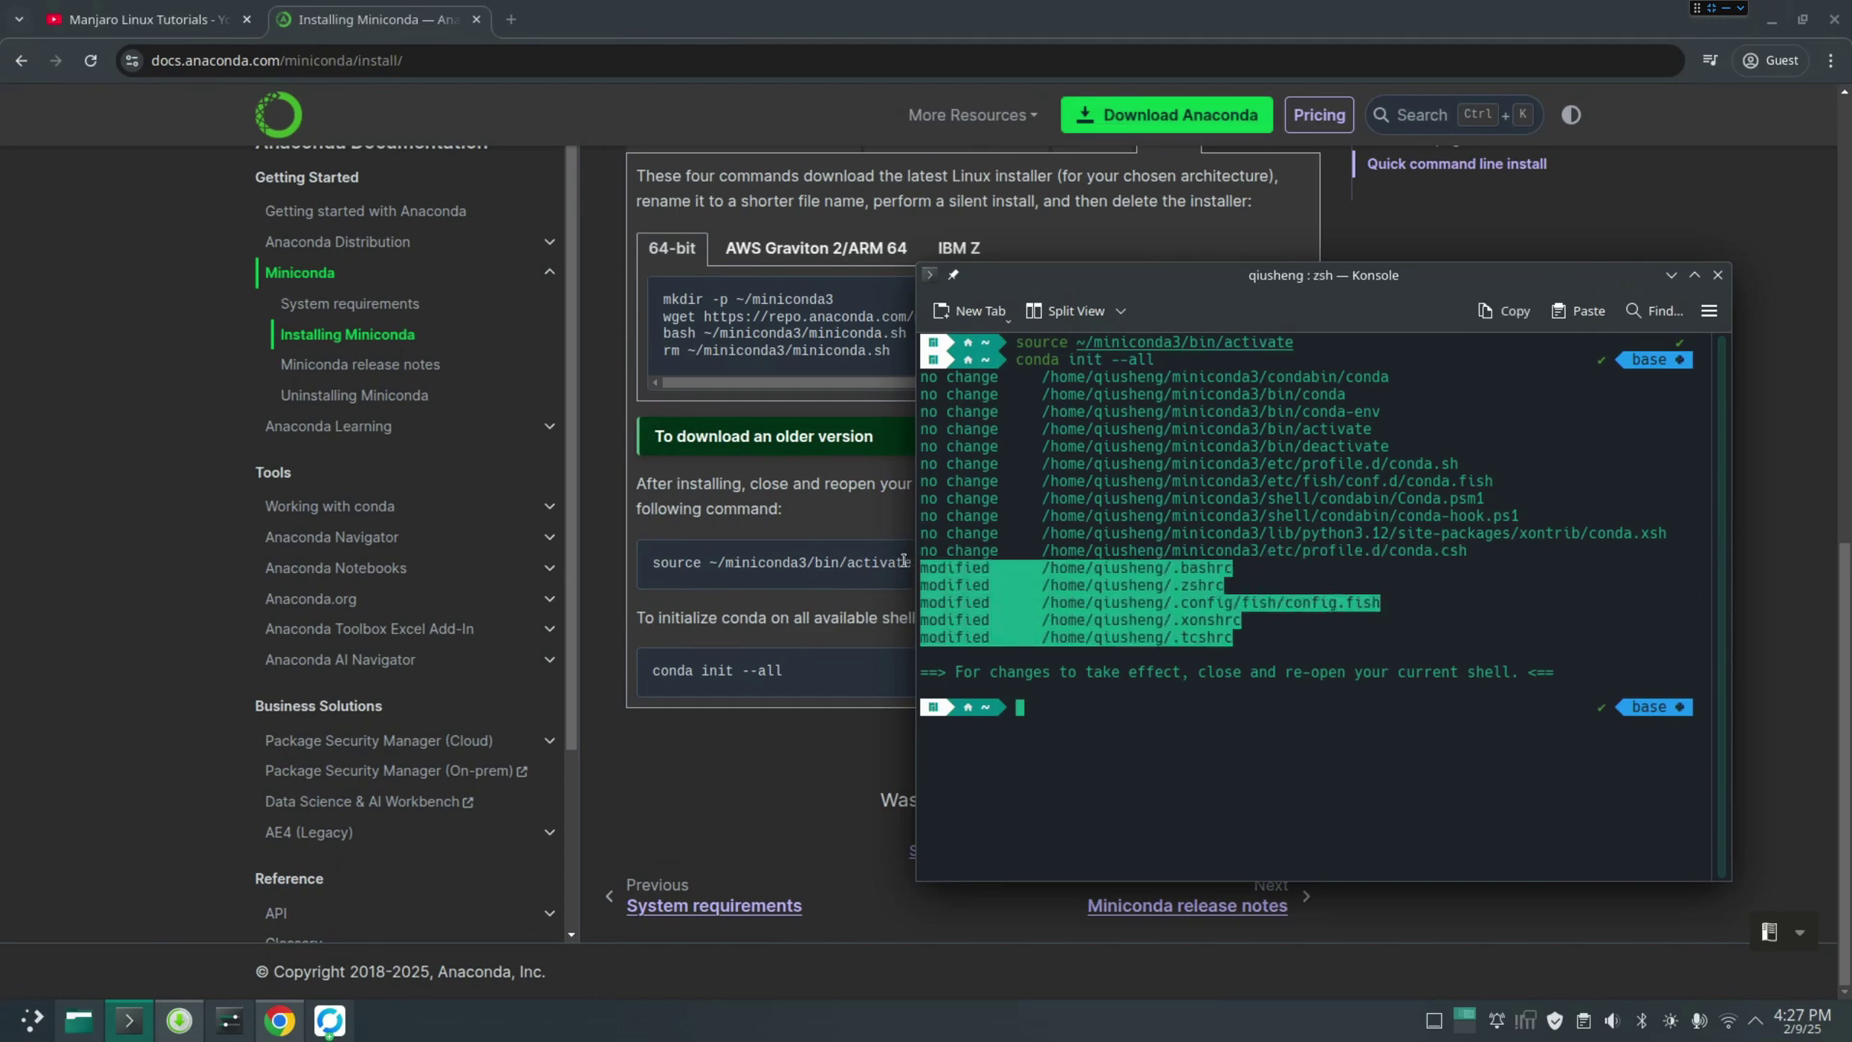
View .zshrc from Home in Kate to confirm the conda initialize block, closing the old terminal
left_click(81, 1019)
scroll(932, 685, "down", 5)
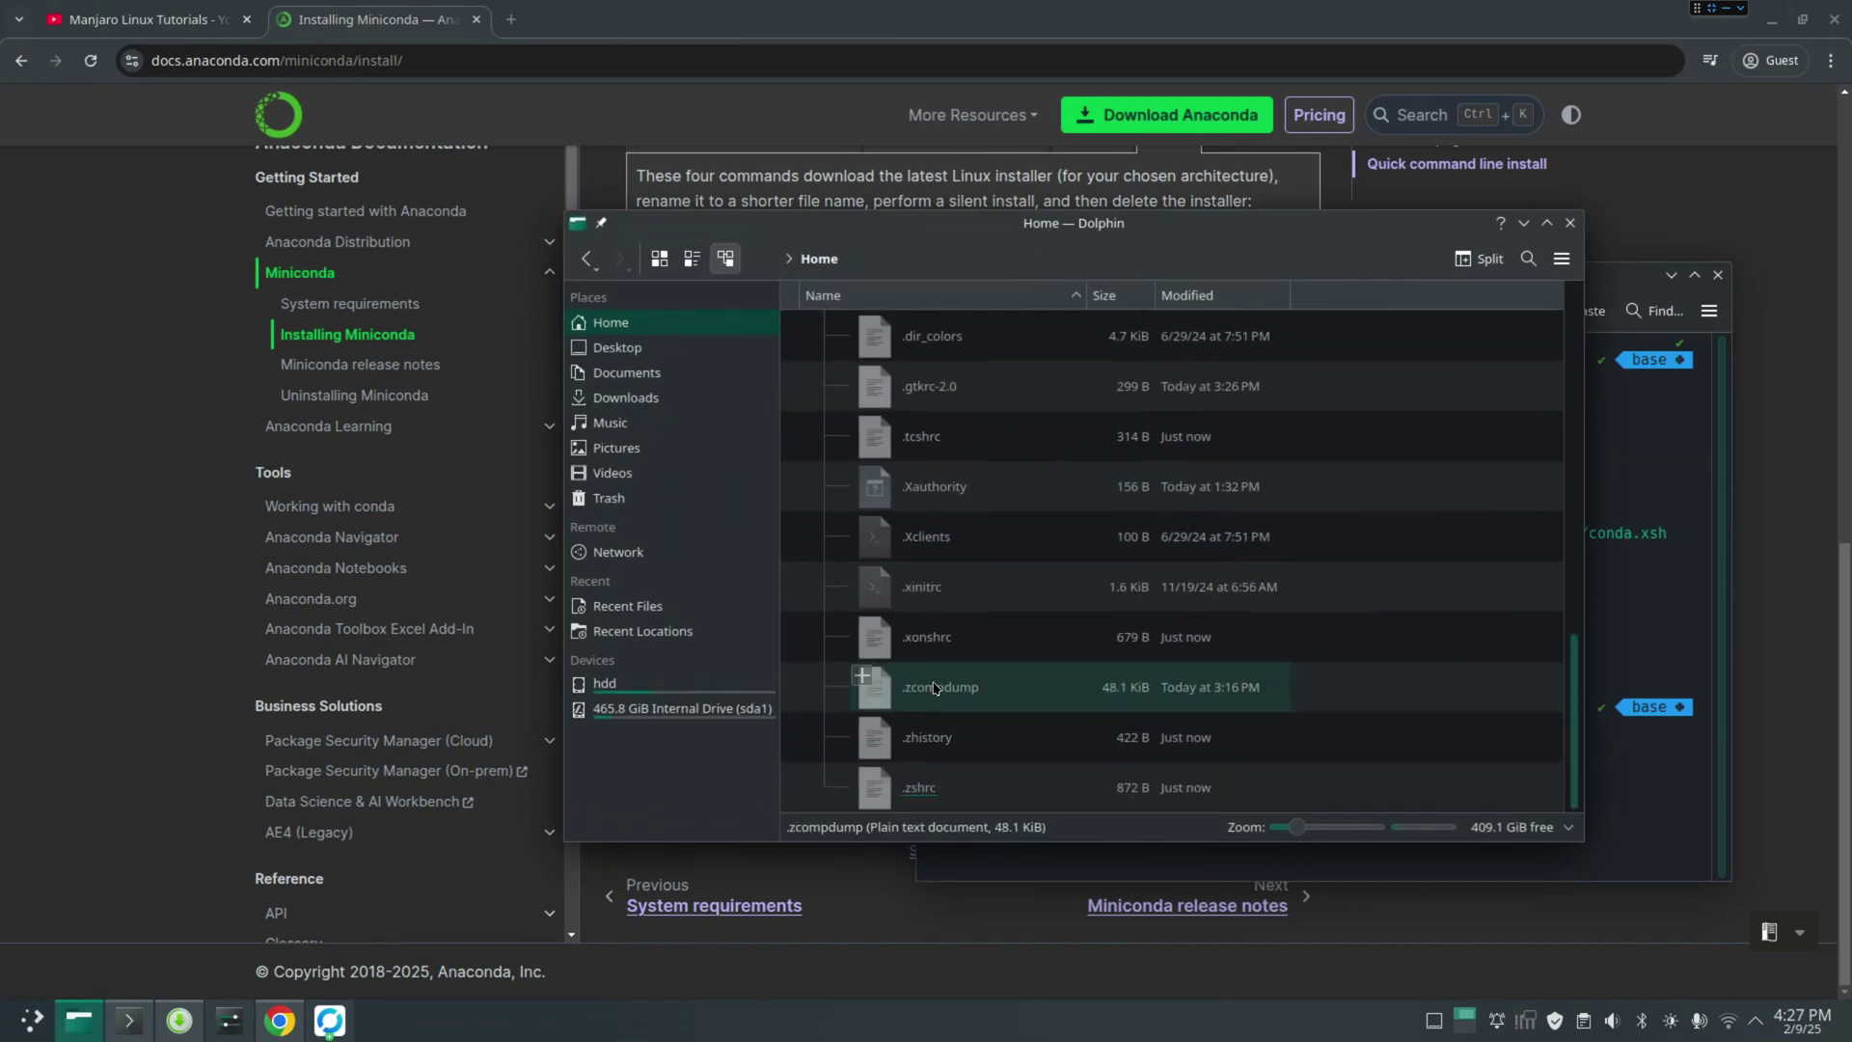
double_click(932, 782)
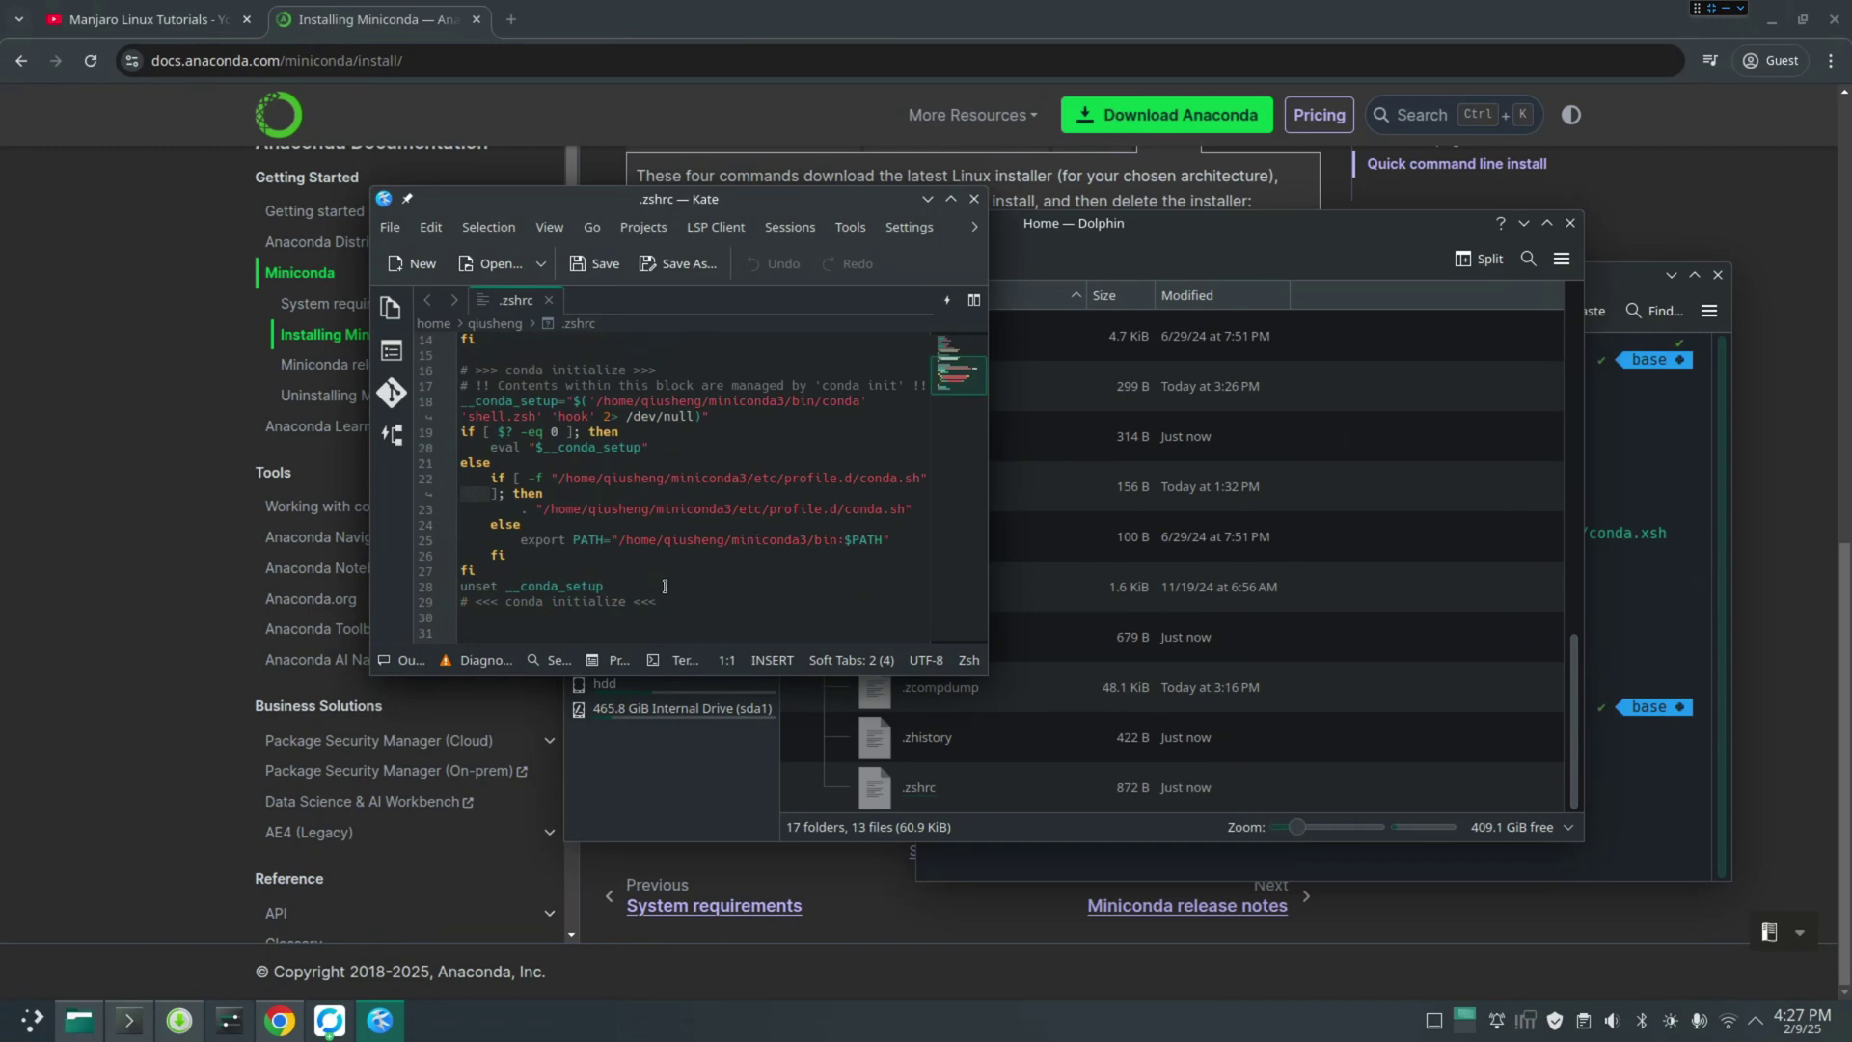
left_click(1718, 275)
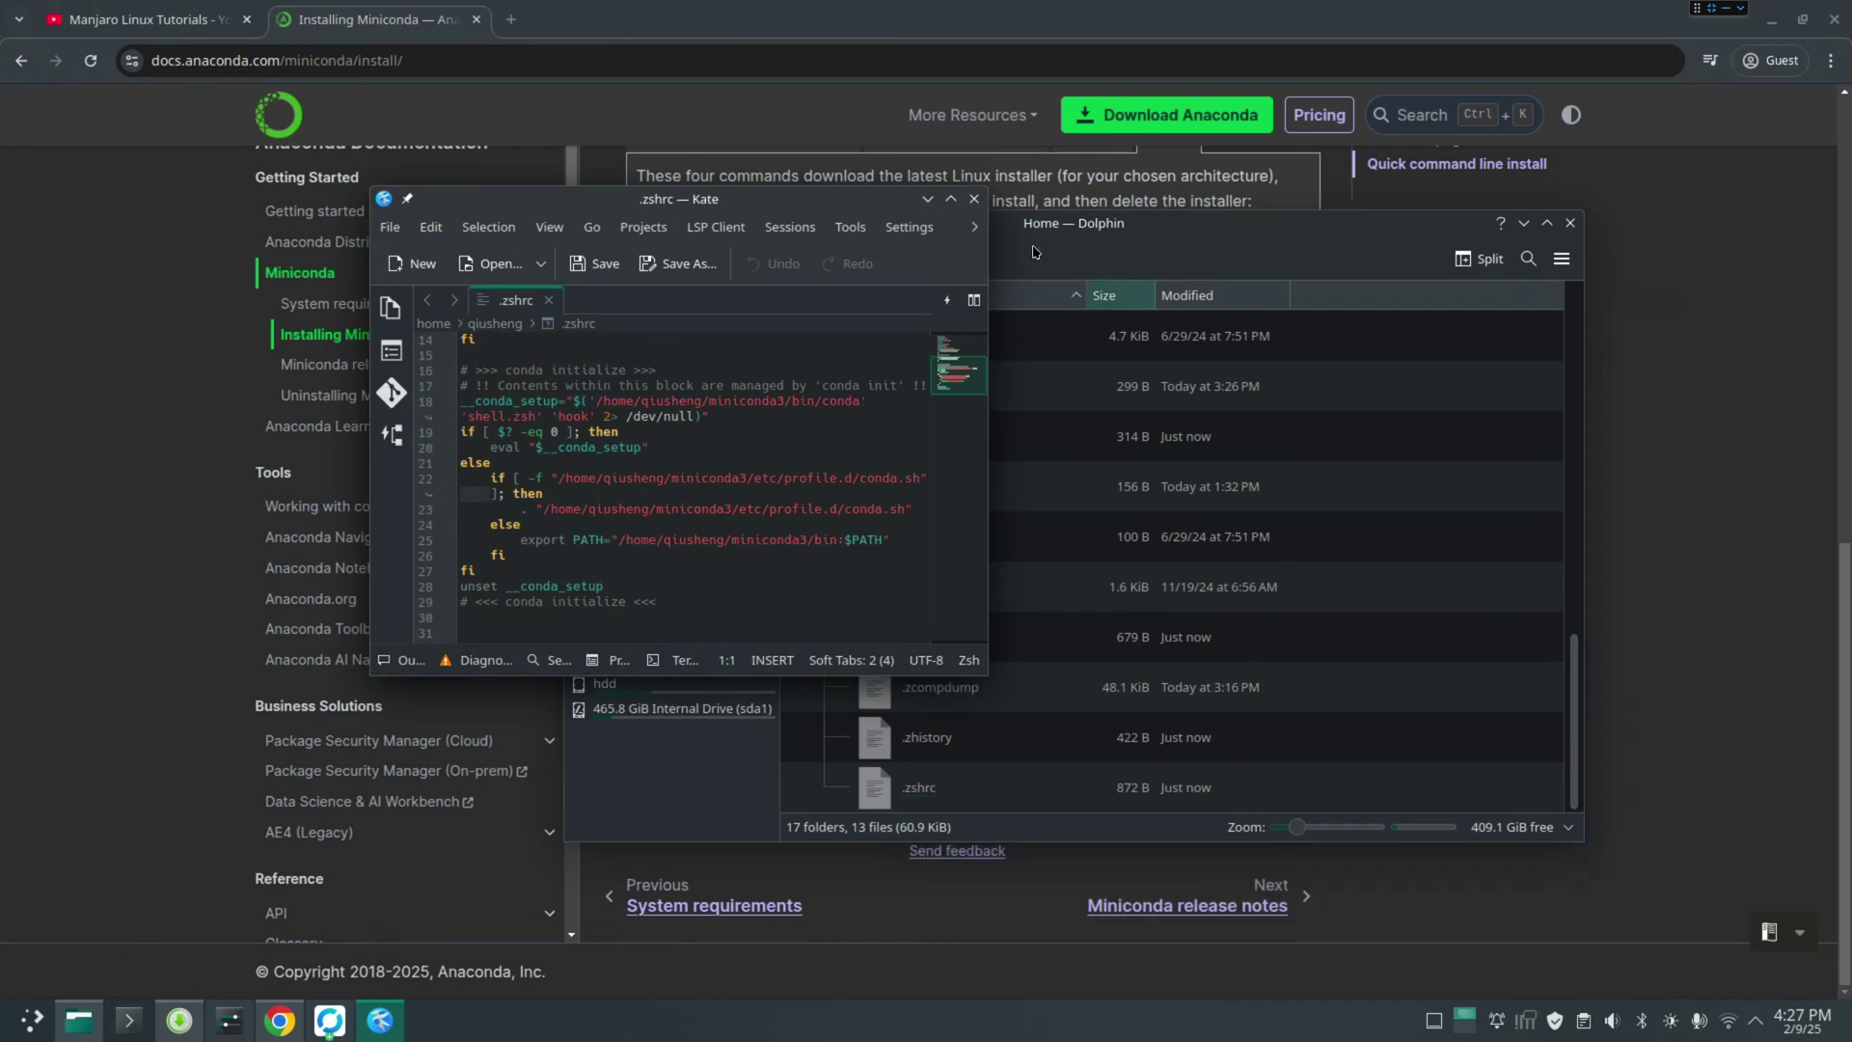
left_click(974, 198)
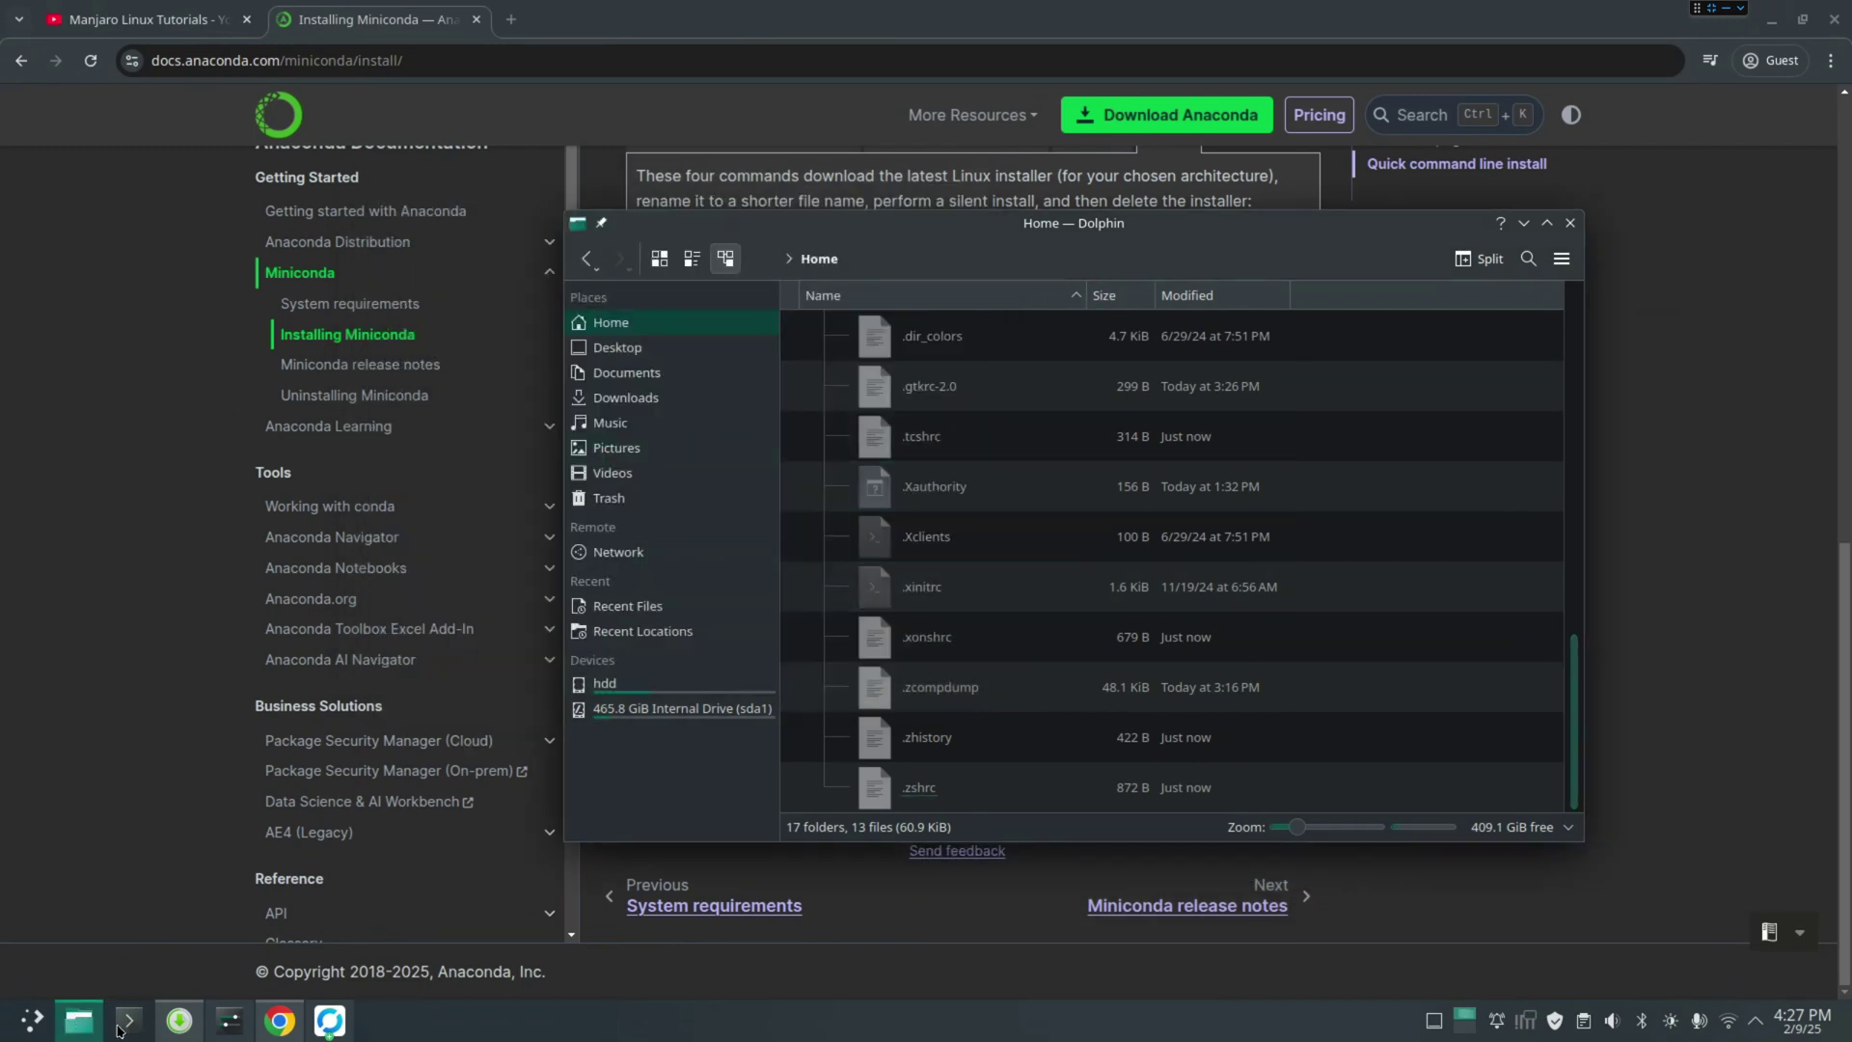
Open a new terminal with Ctrl+Alt+T and run conda to list its commands
key("ctrl+alt+t")
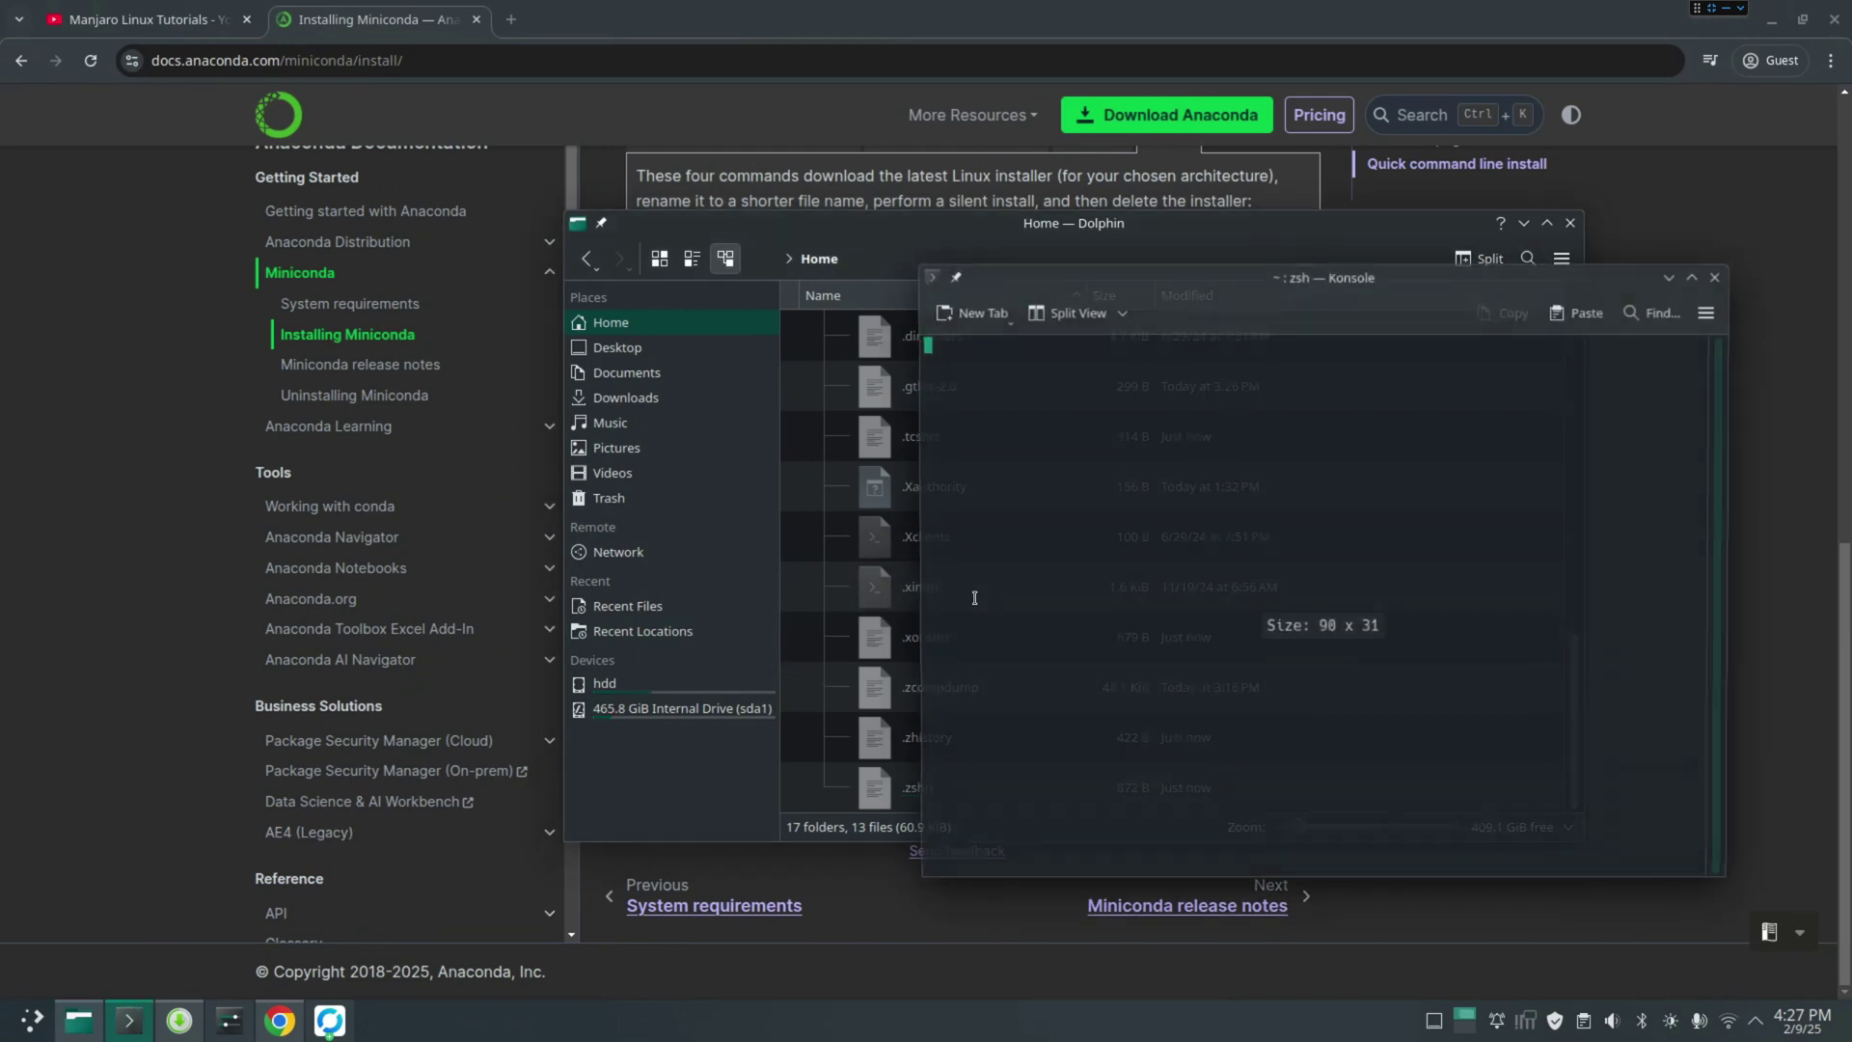
type("conda")
key("Return")
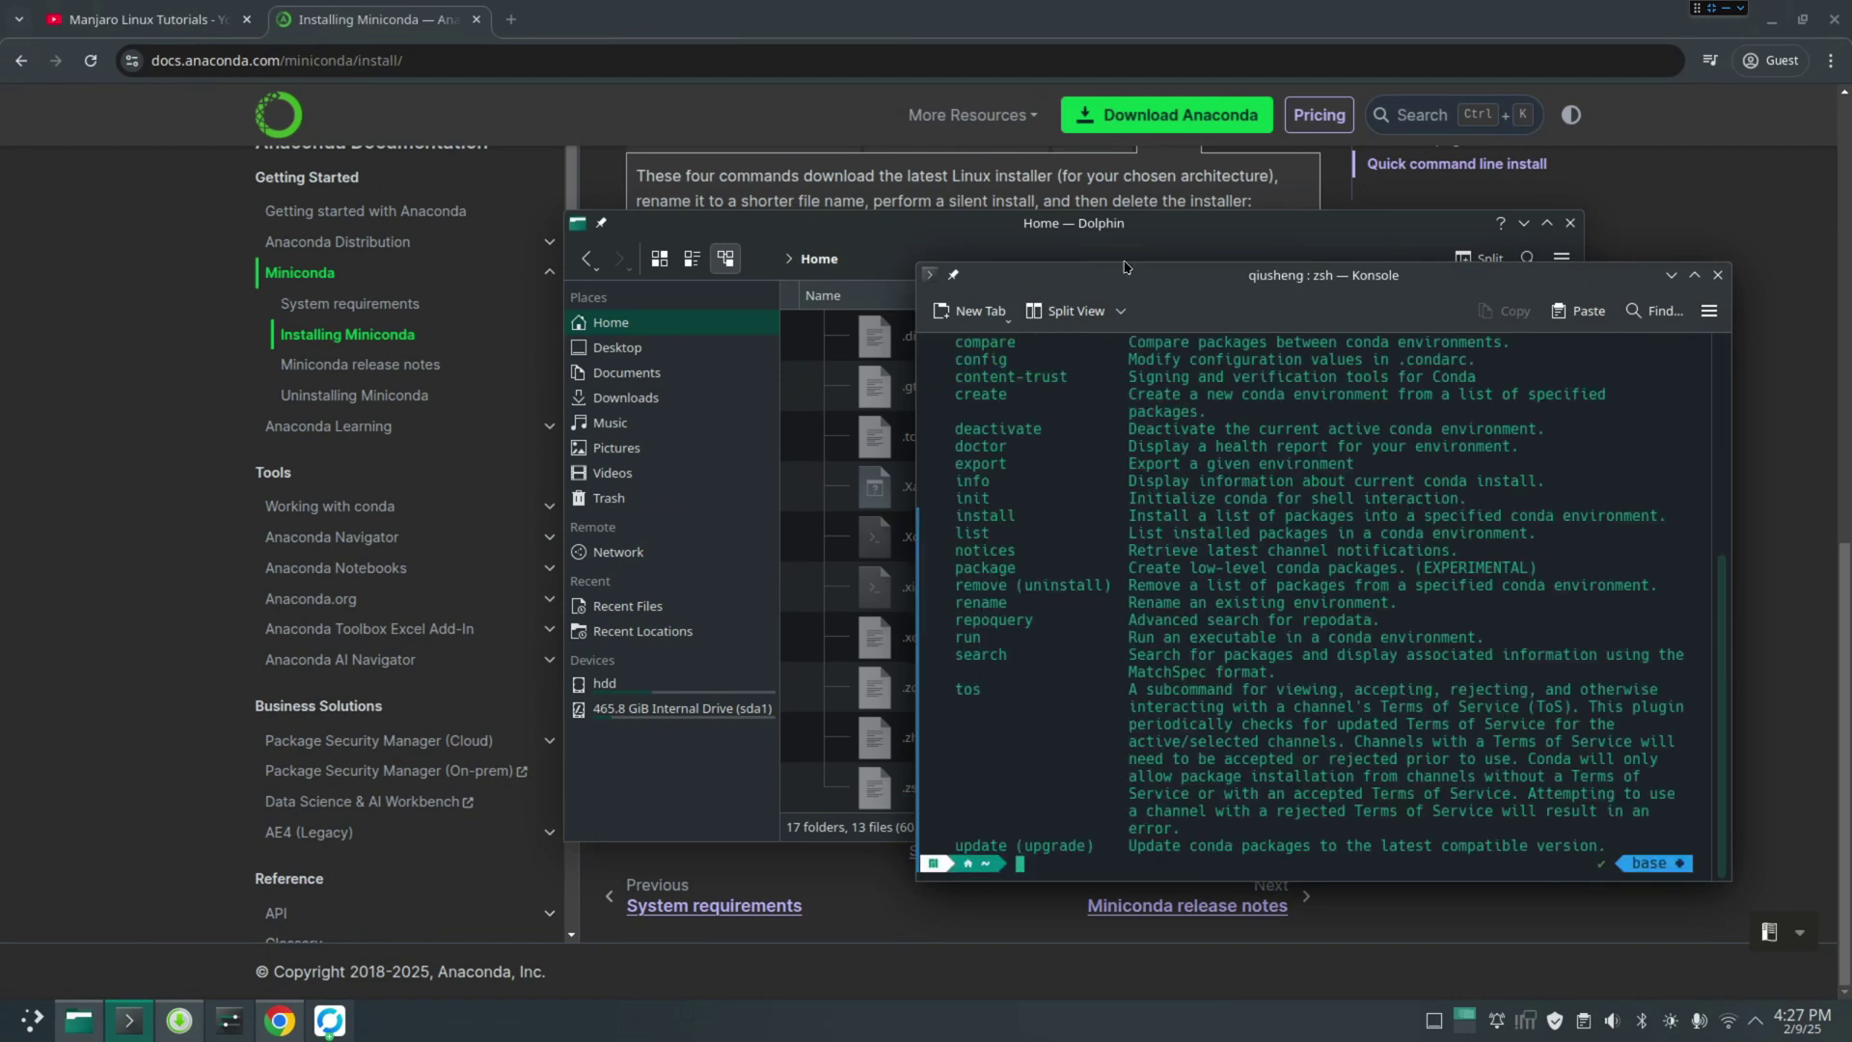
left_click_drag(1124, 267, 931, 216)
left_click_drag(1538, 831, 1567, 849)
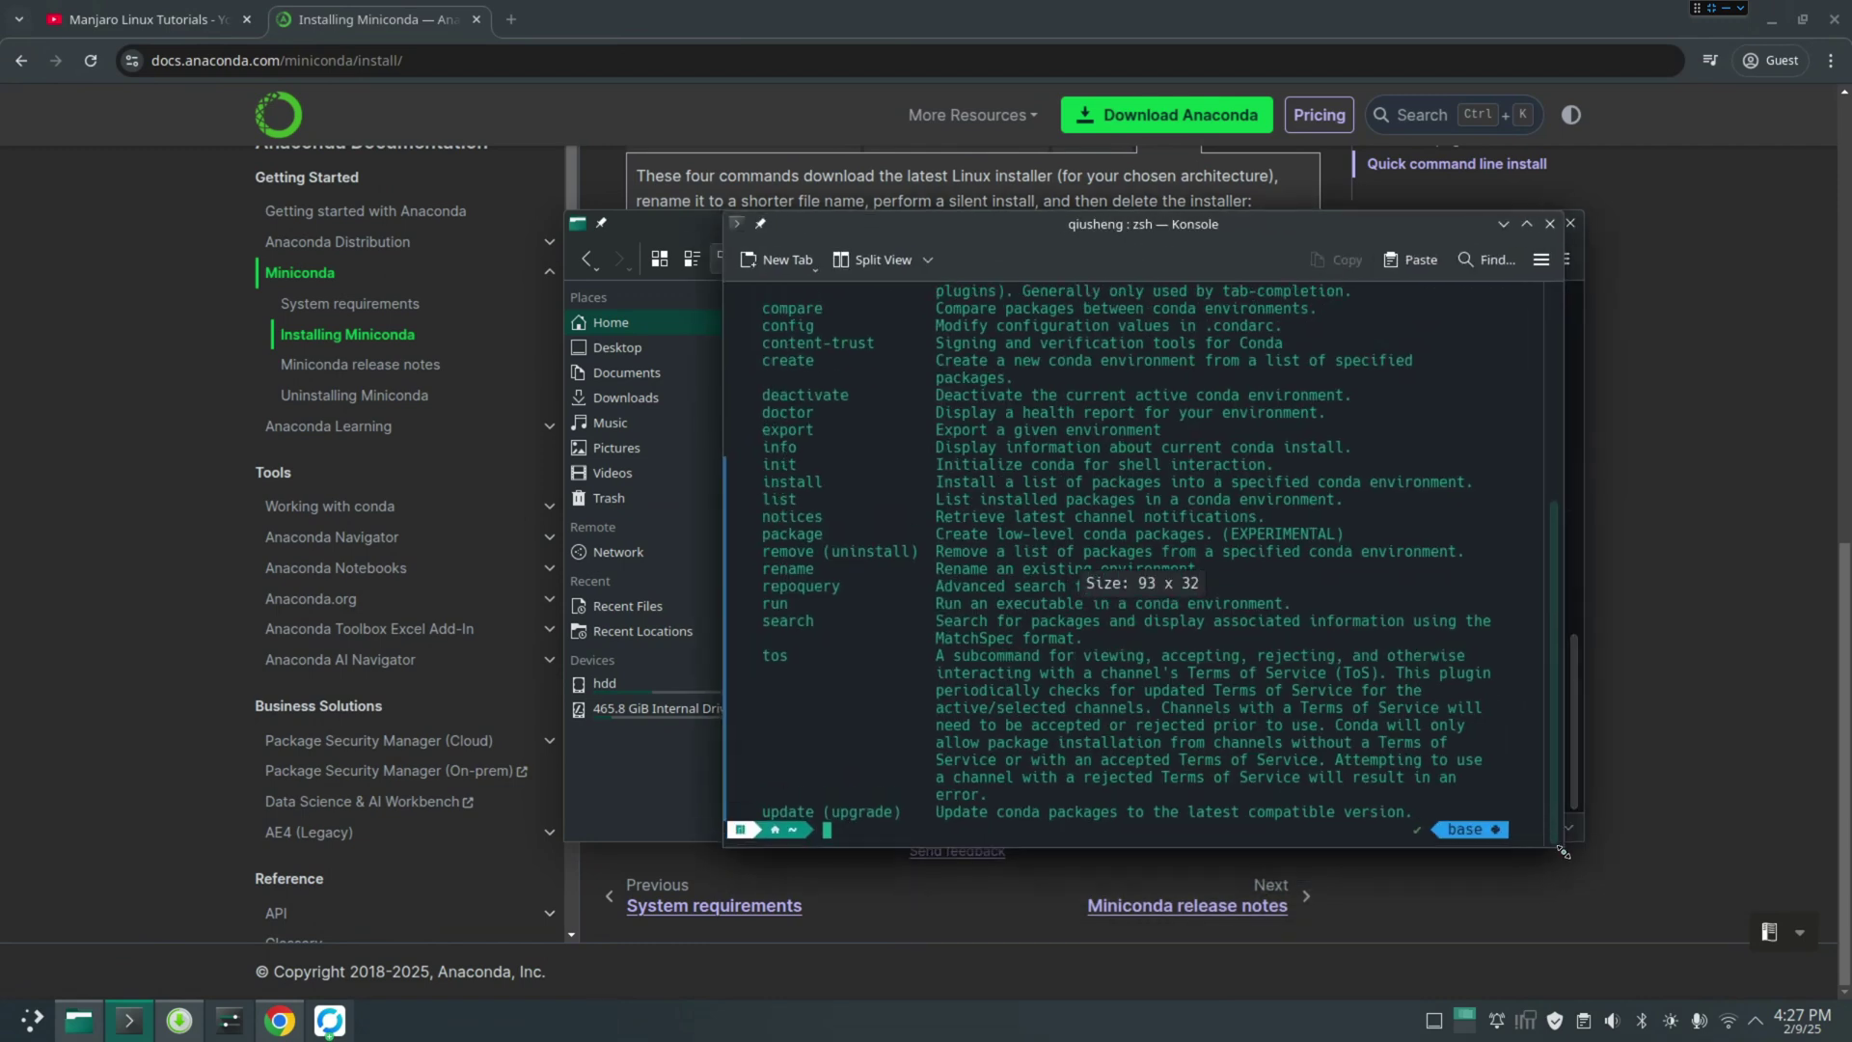
Close the miniconda3 Pamac details window and clear the terminal with Ctrl+L
left_click(1773, 20)
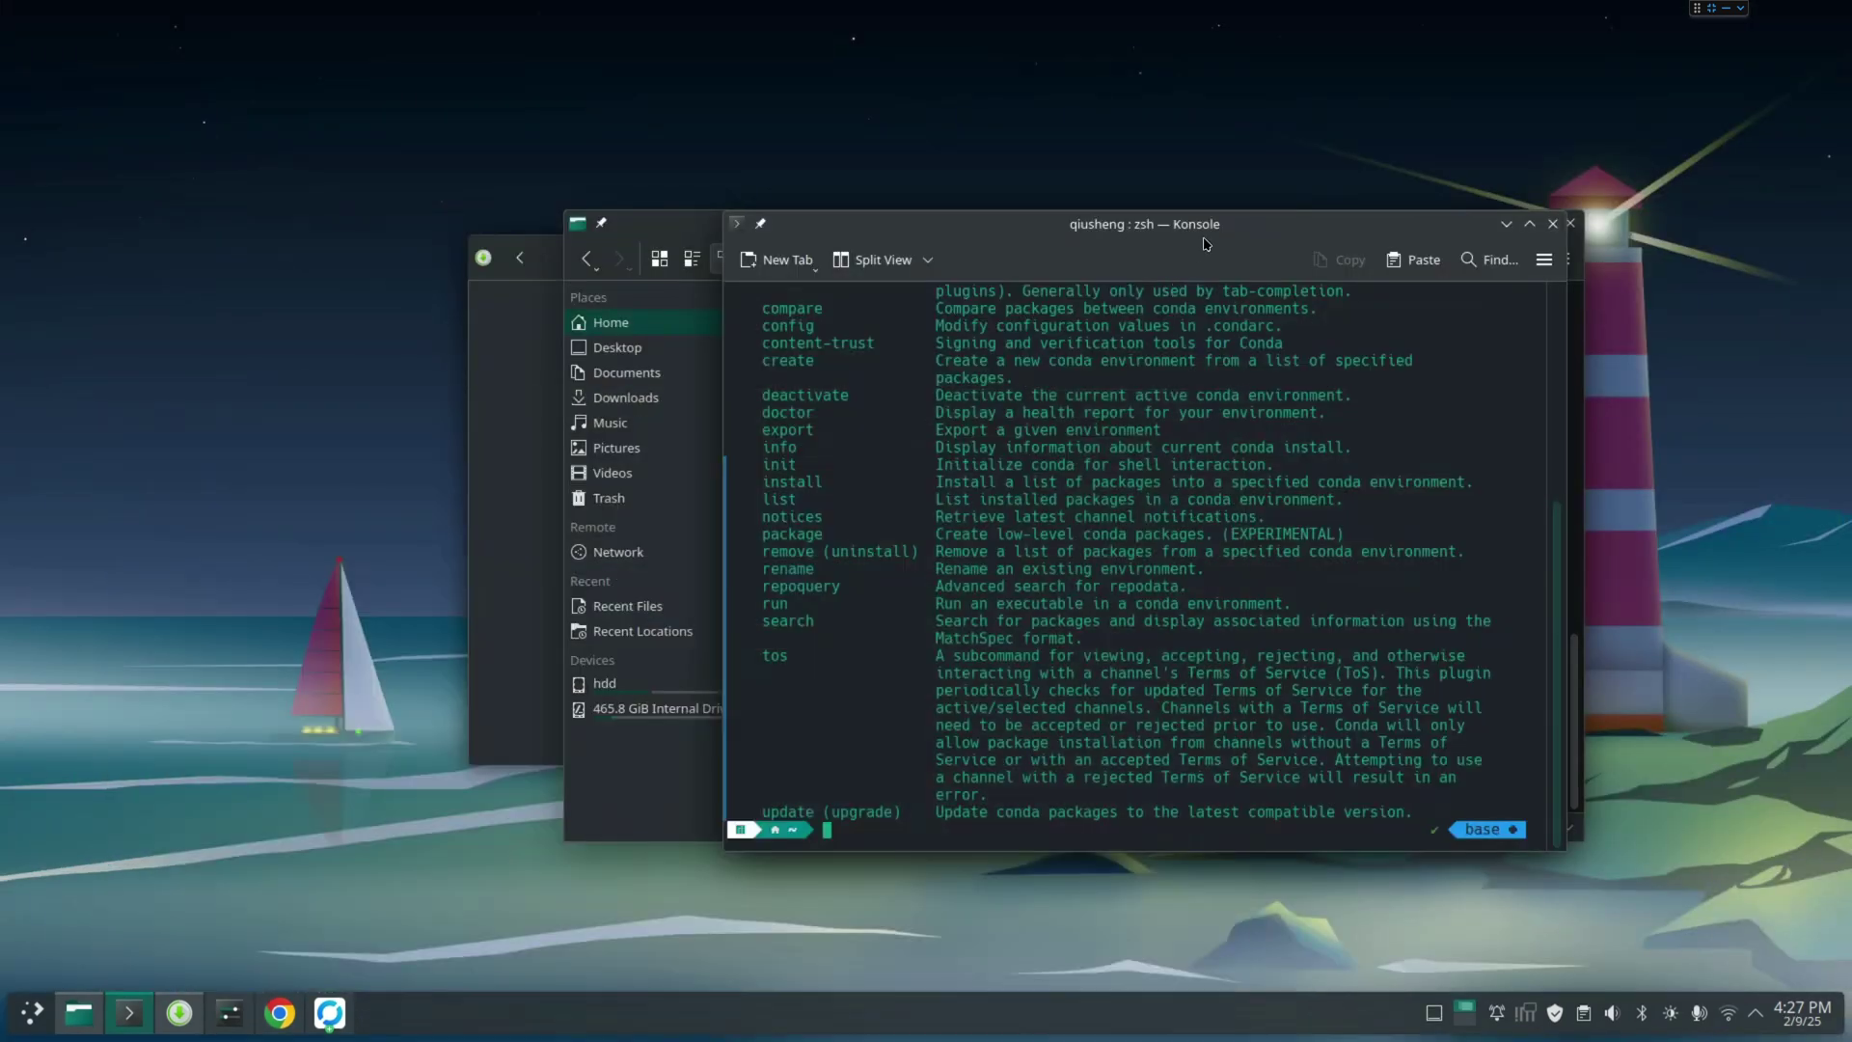
left_click_drag(1204, 244, 1110, 281)
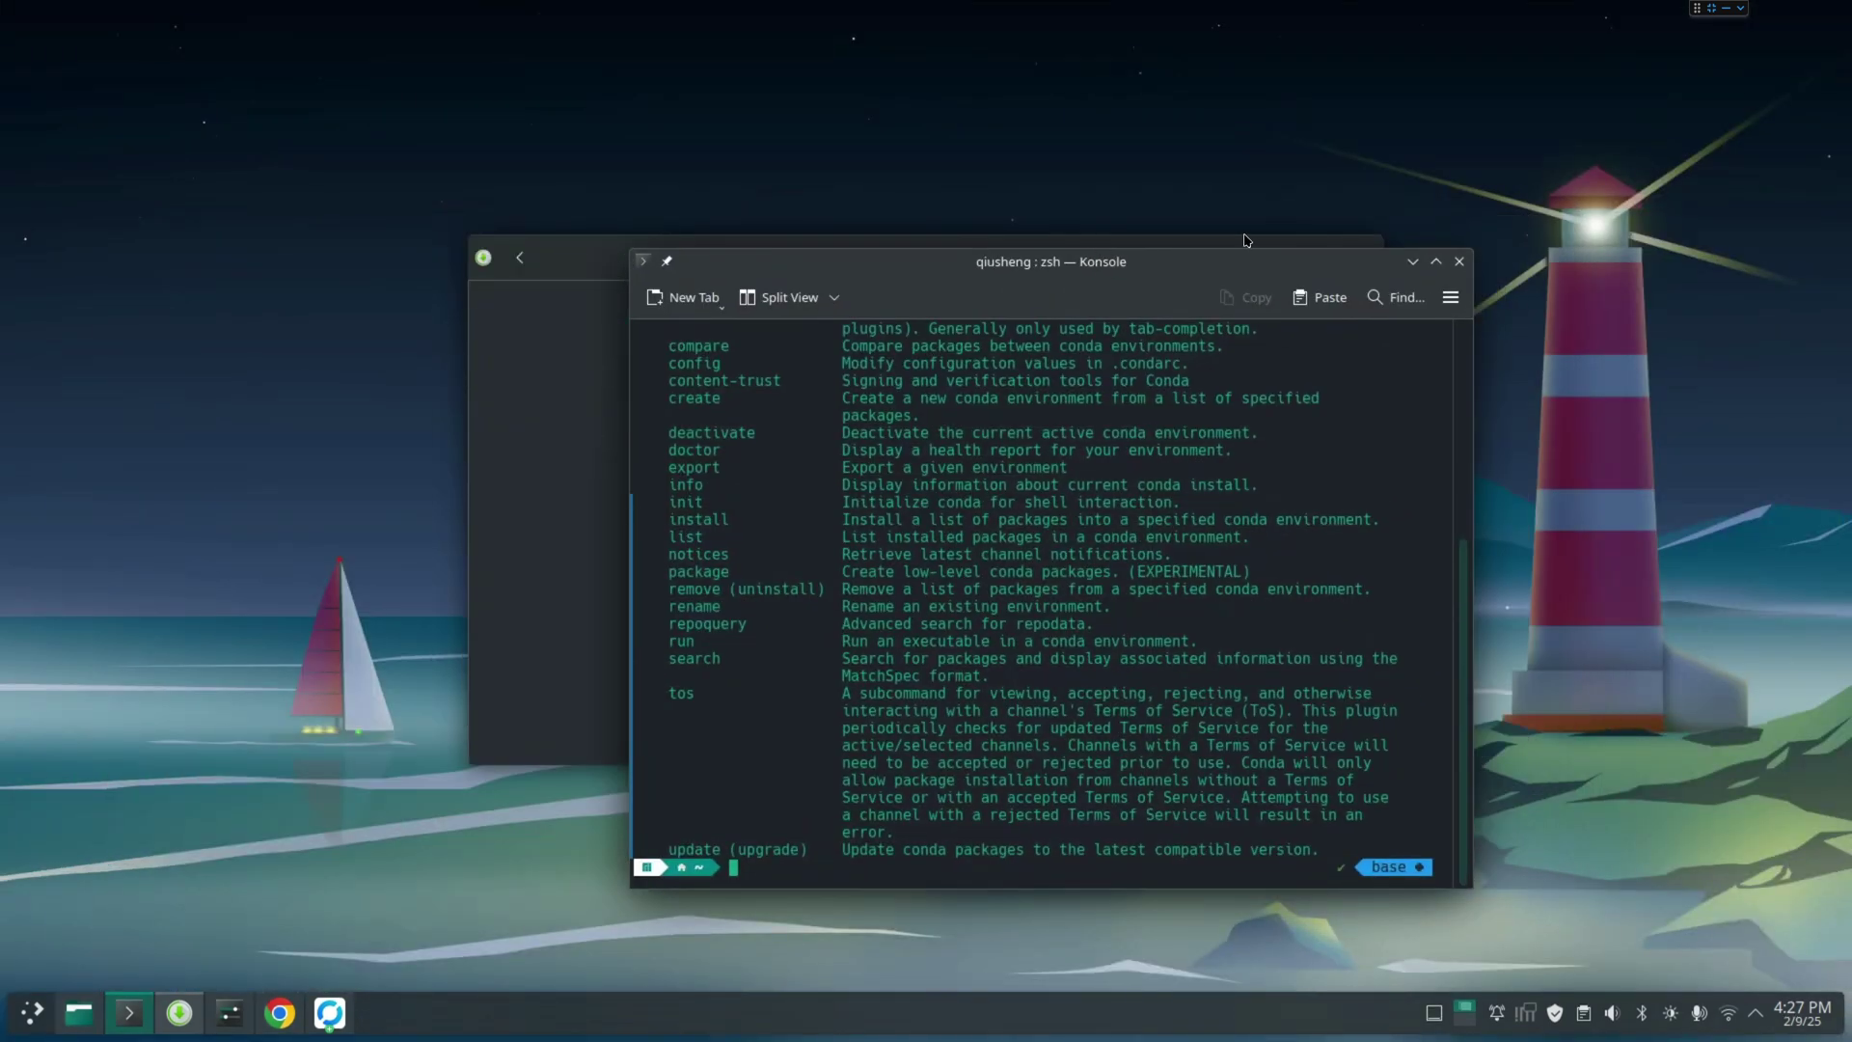
left_click_drag(576, 253, 398, 167)
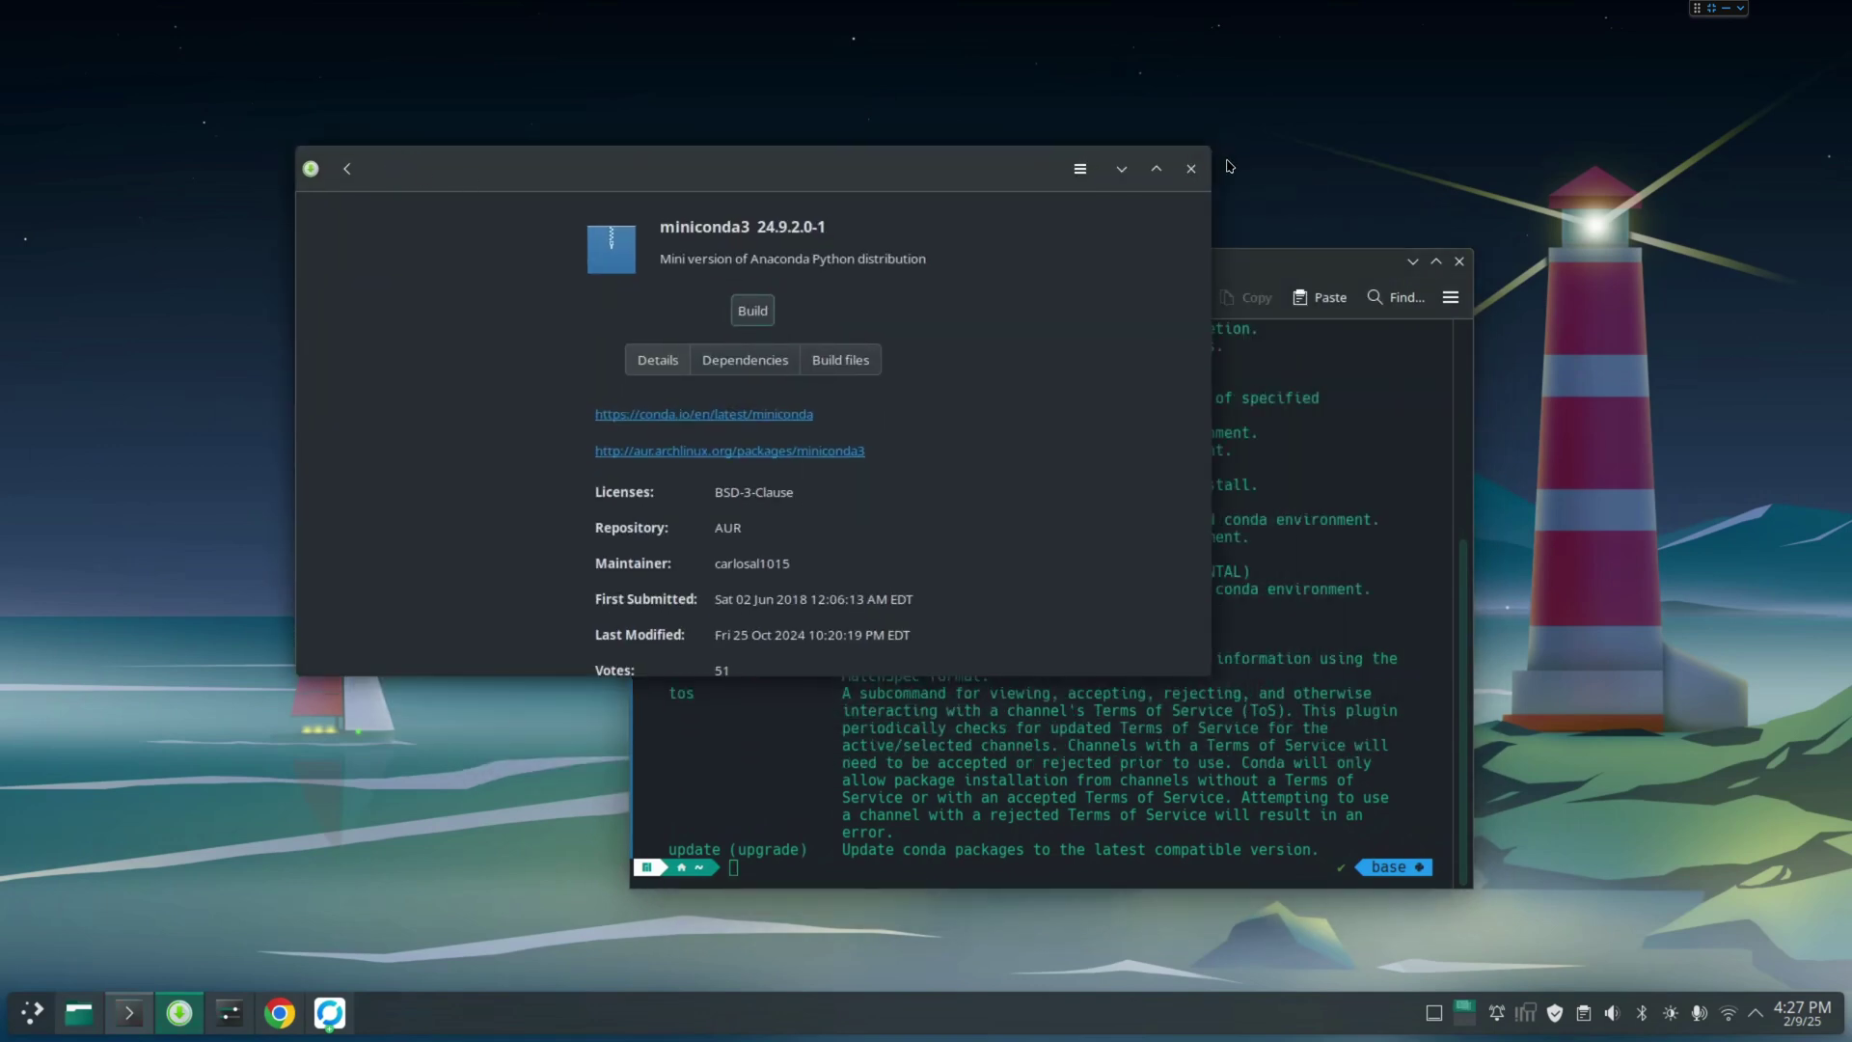
left_click(1194, 171)
left_click_drag(1176, 266, 928, 132)
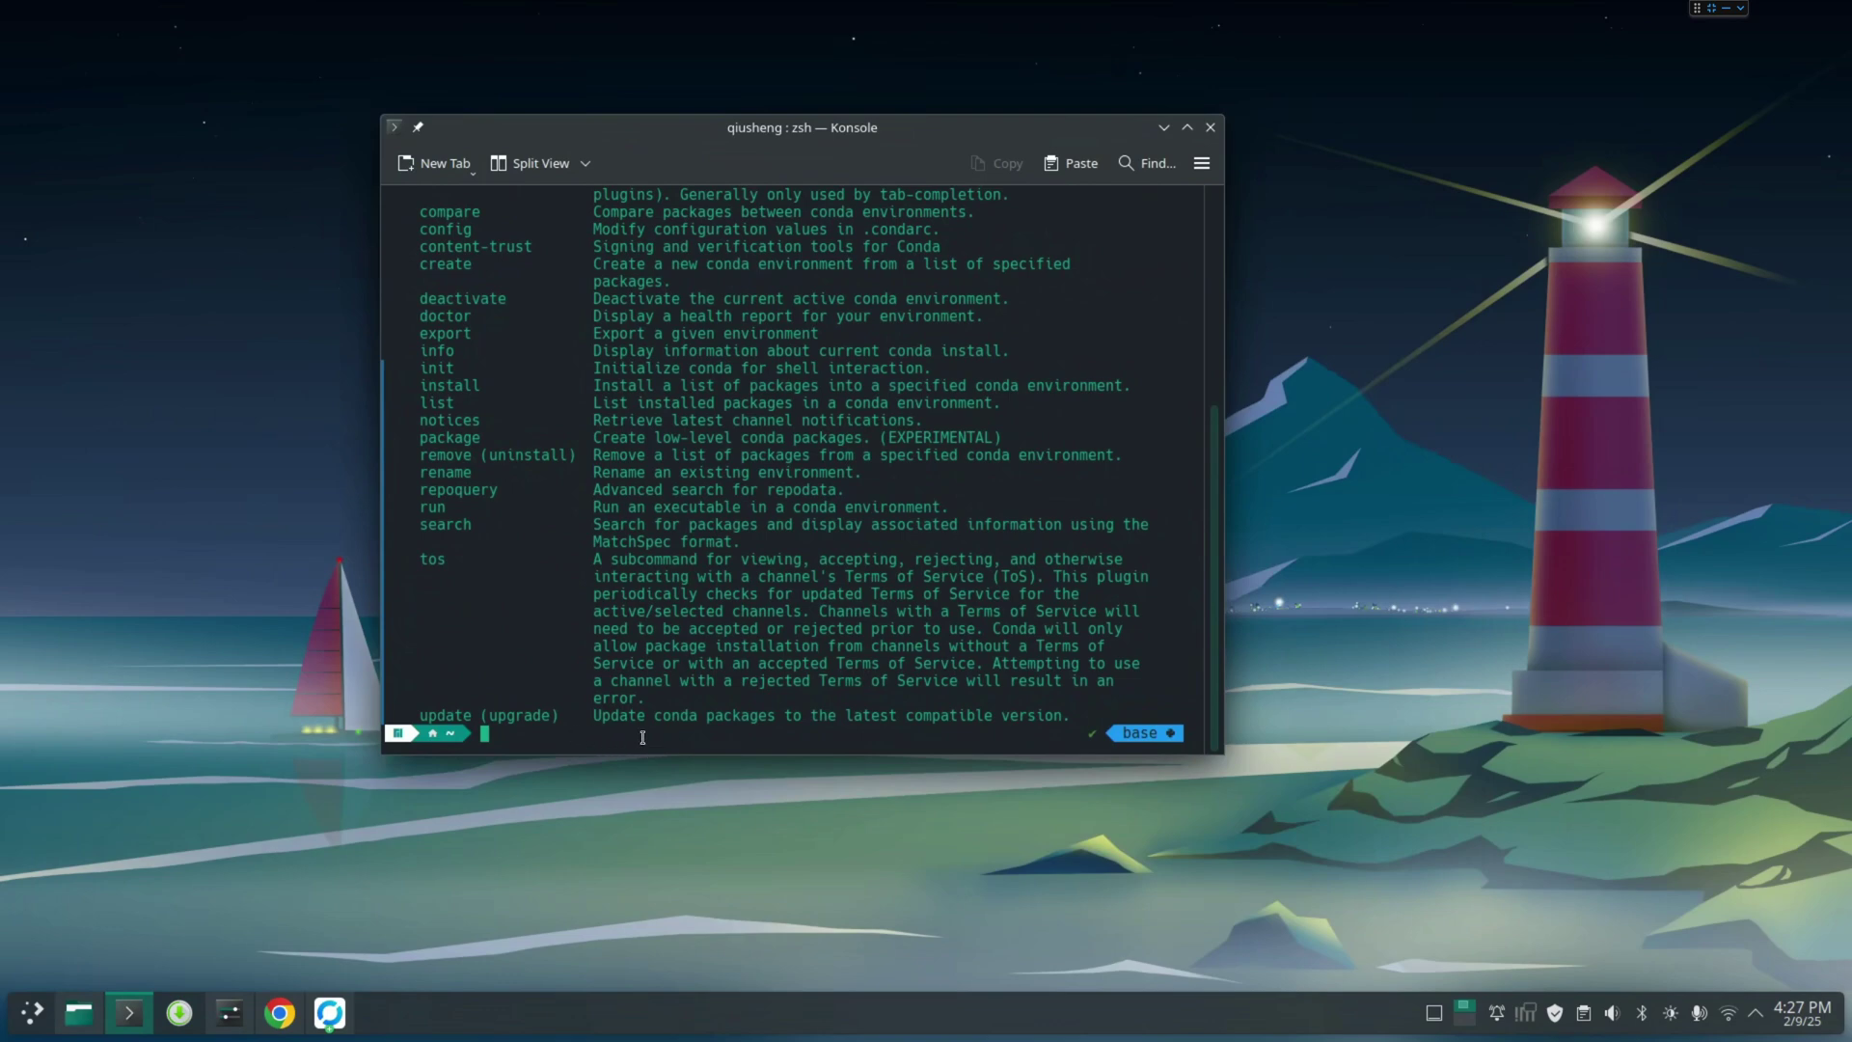
key("ctrl+l")
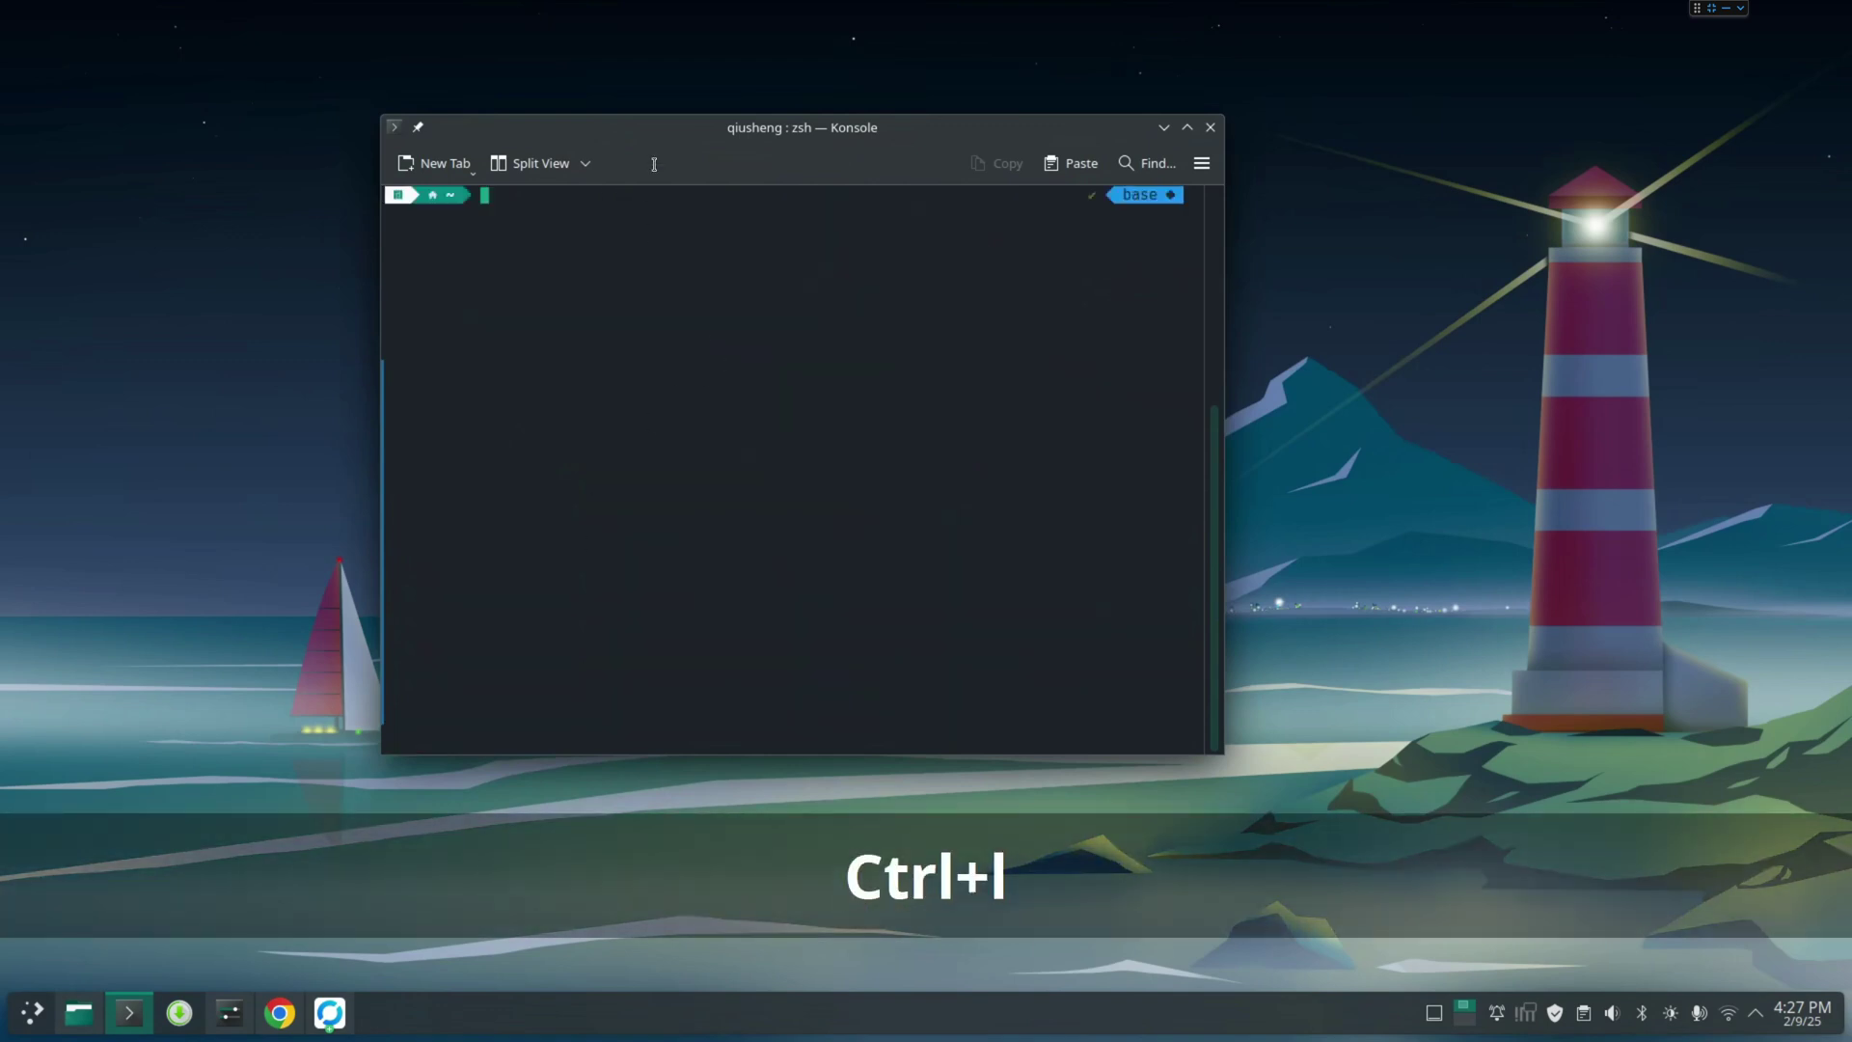
left_click_drag(686, 143, 747, 157)
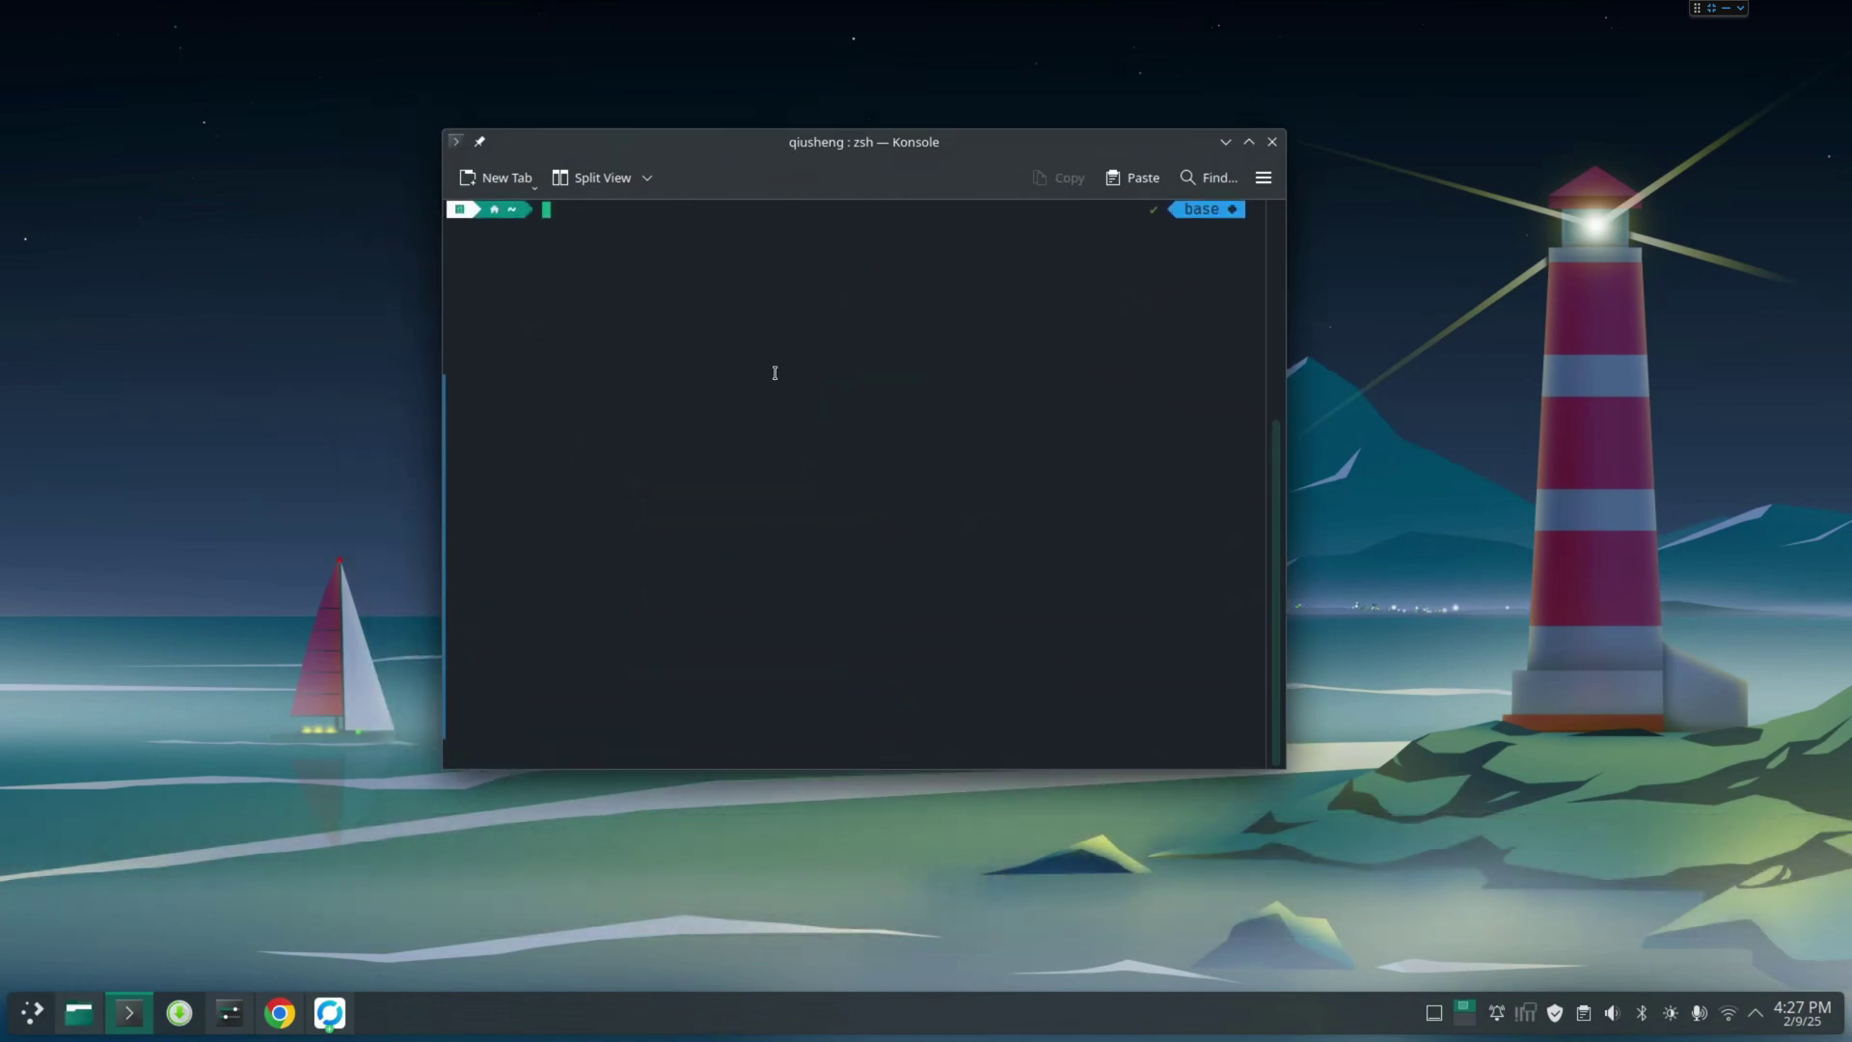
Run 'conda config --set auto_activate_base false' and close the terminal
type("conda config --set auto_activate_)")
key("BackSpace")
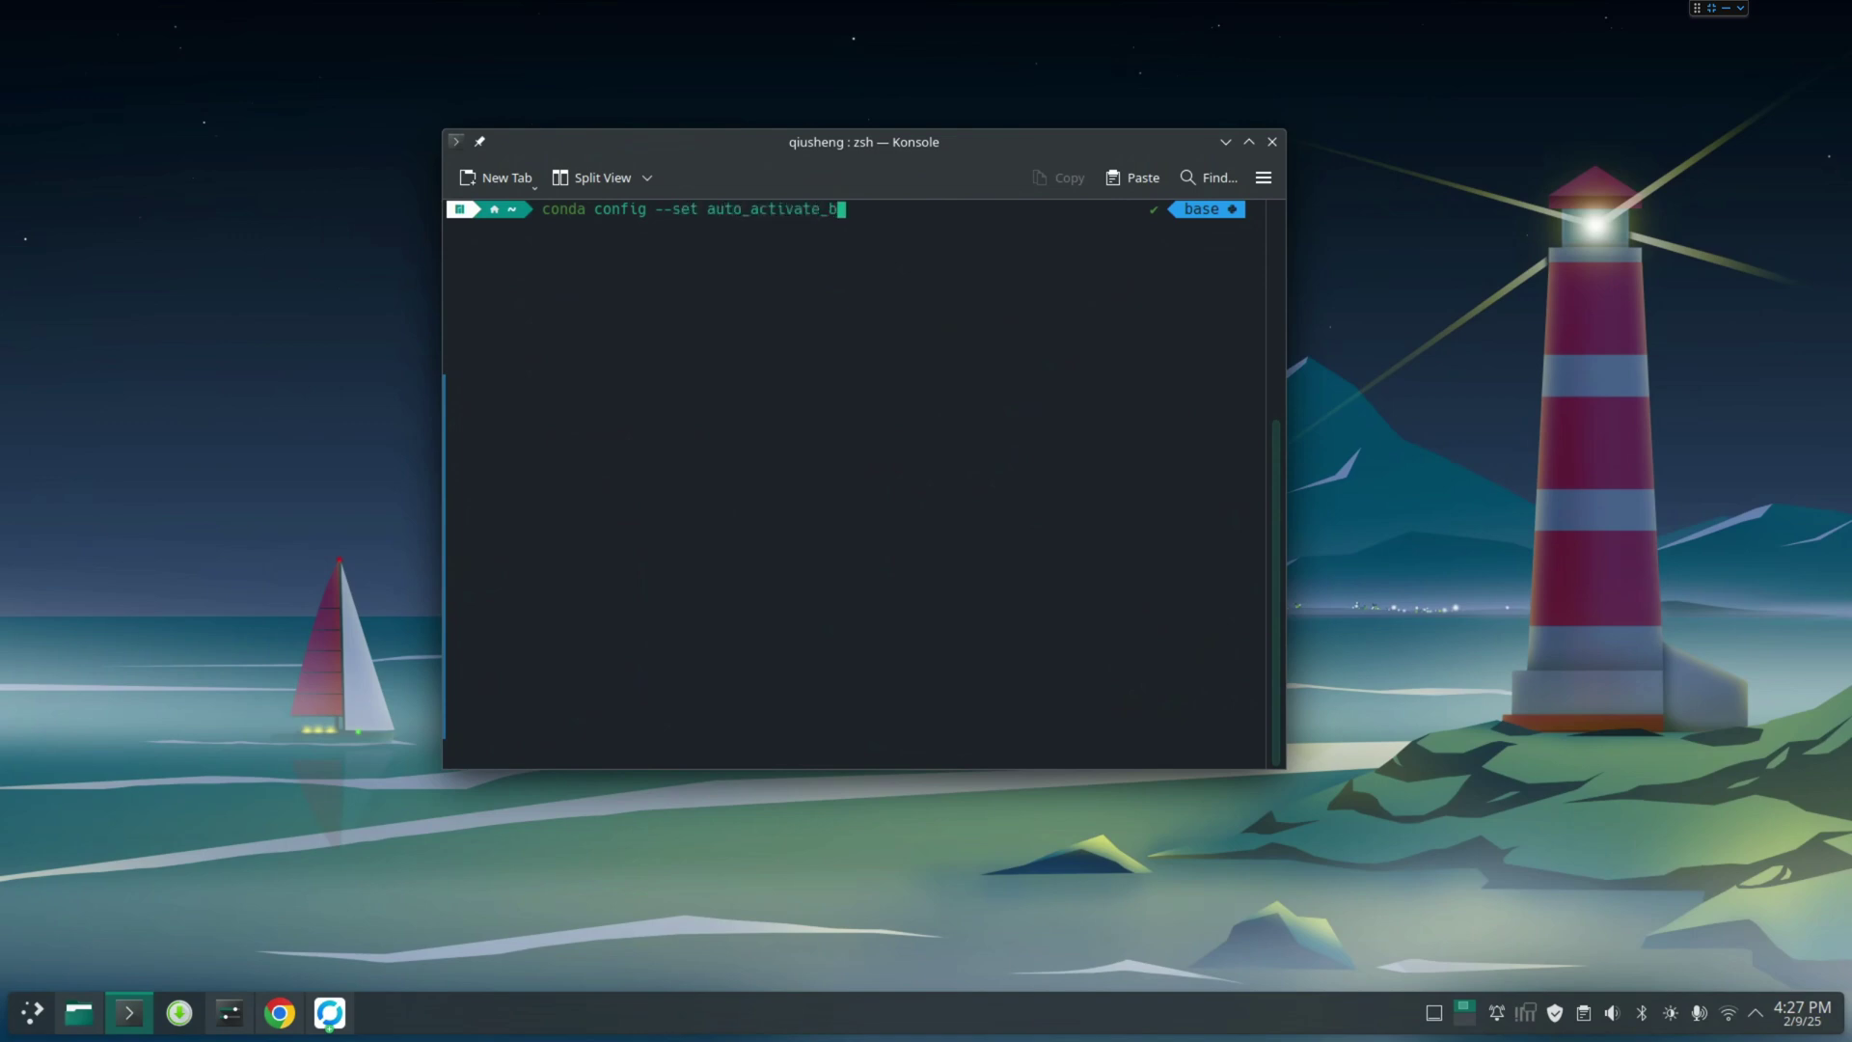
type("base false")
key("Return")
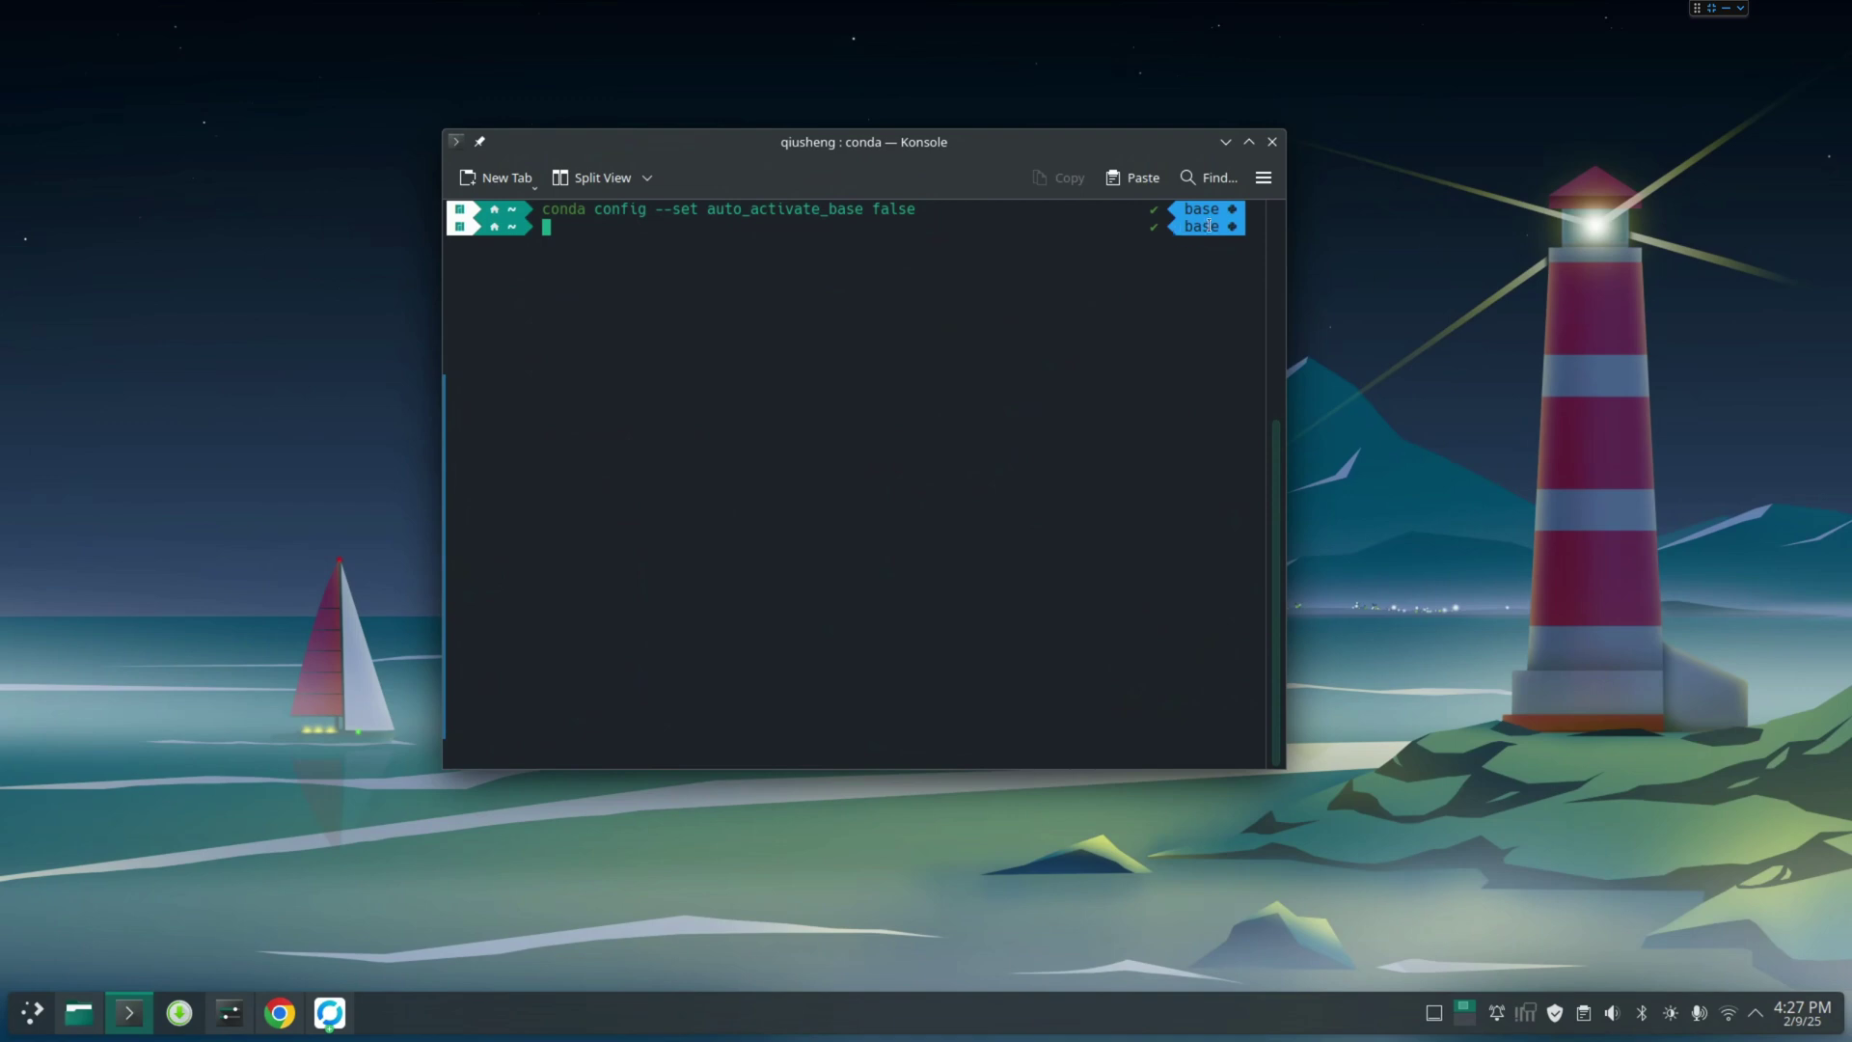
left_click(1271, 142)
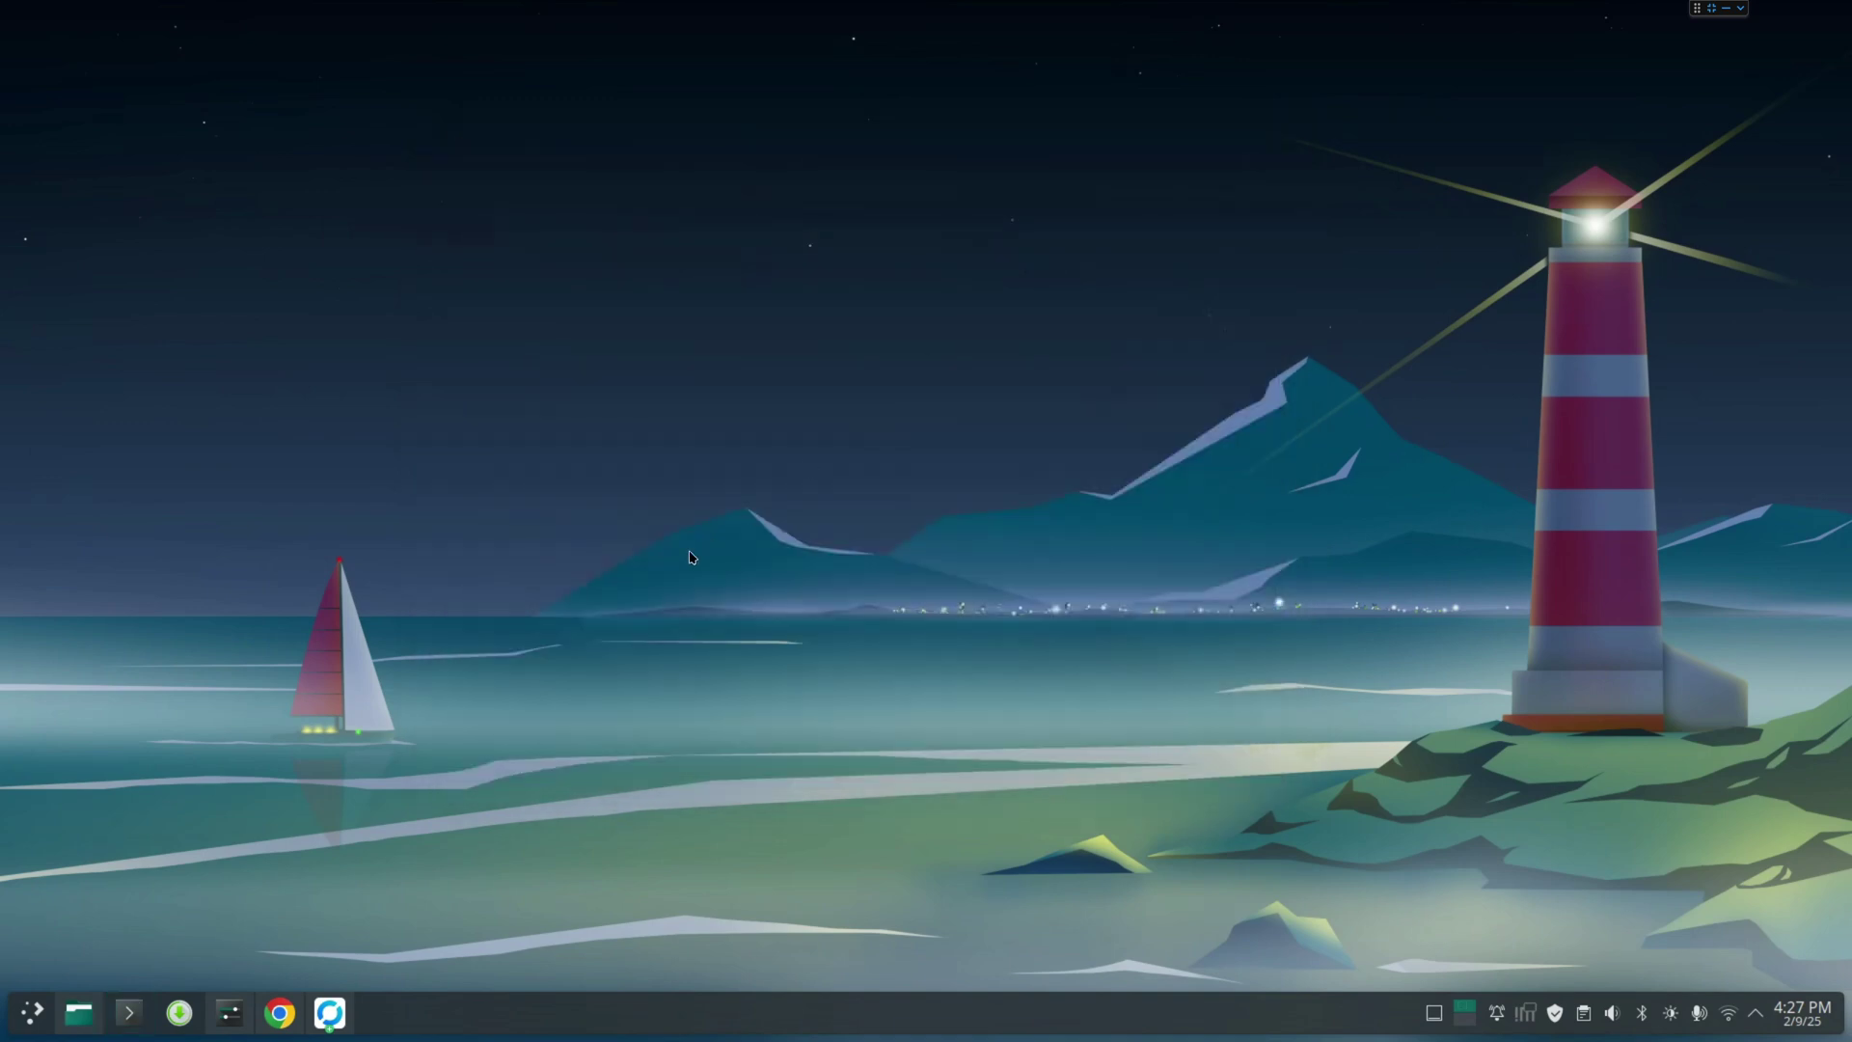
Open a new terminal, run conda to view its subcommands, and clear the screen
left_click(128, 1012)
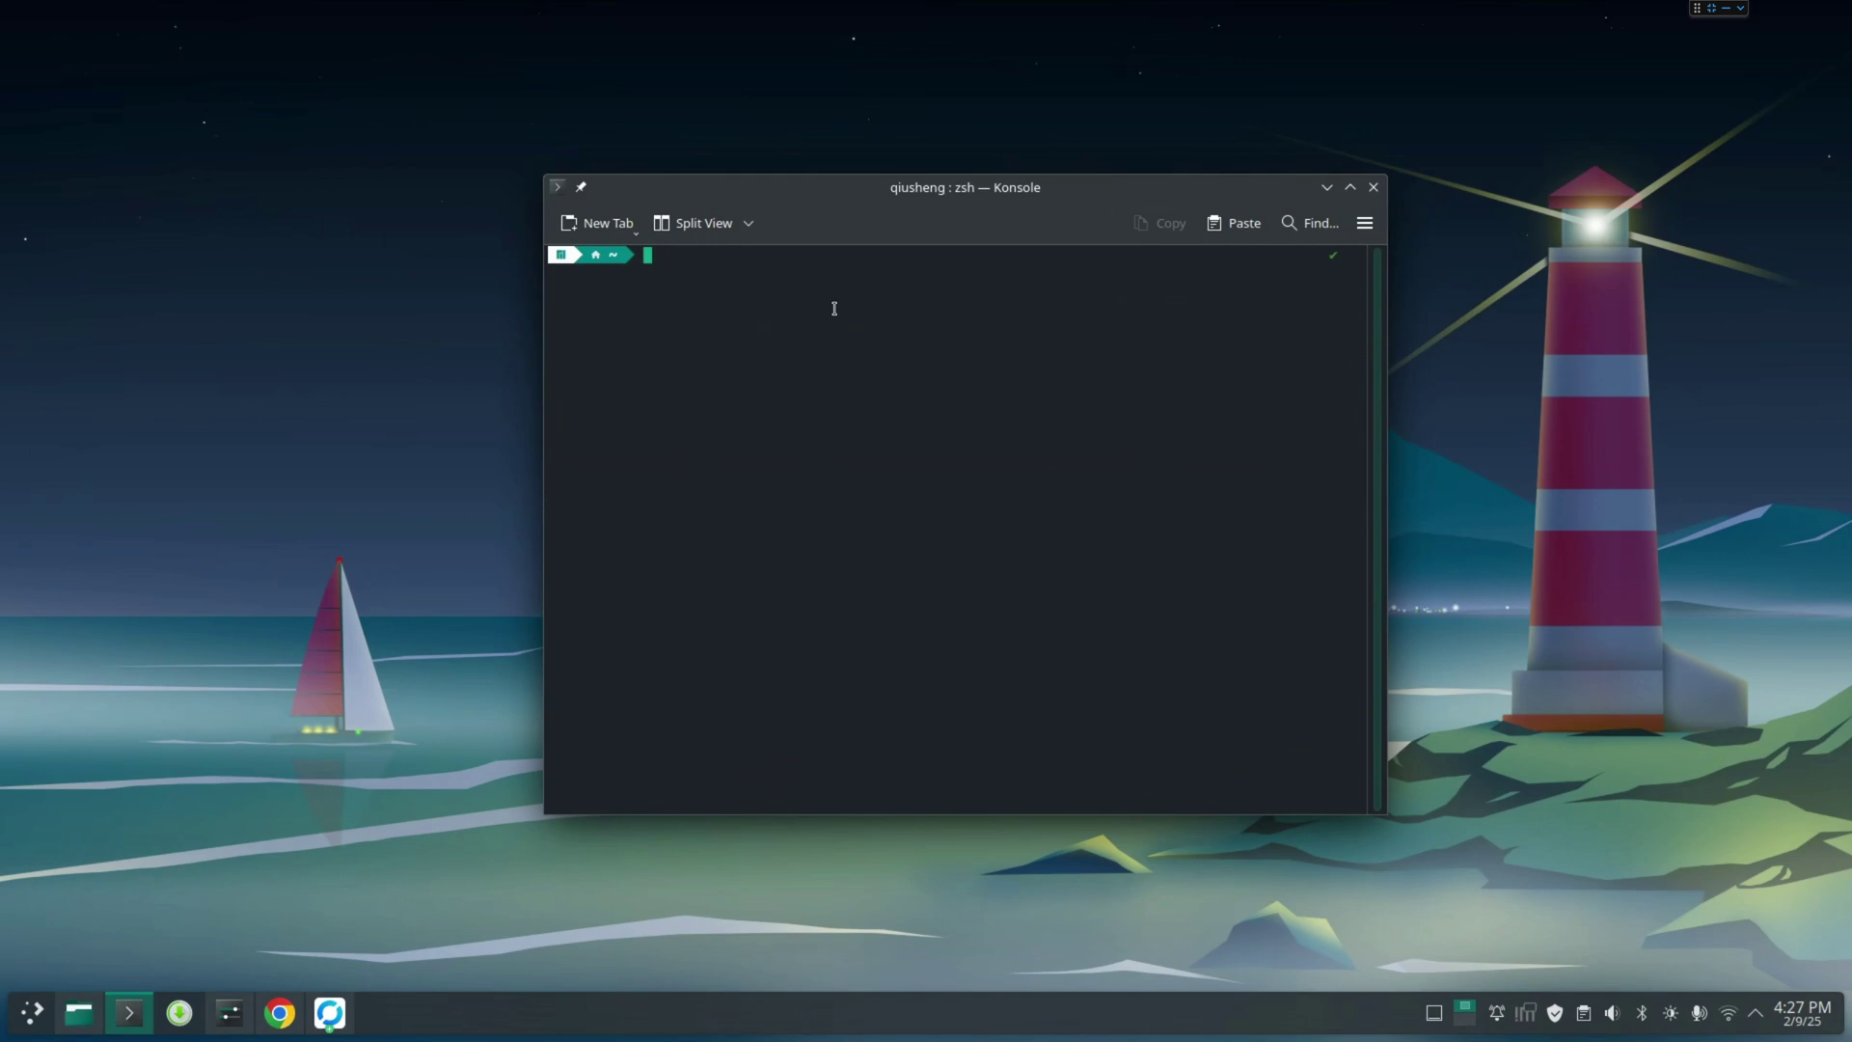
type("conda")
key("Return")
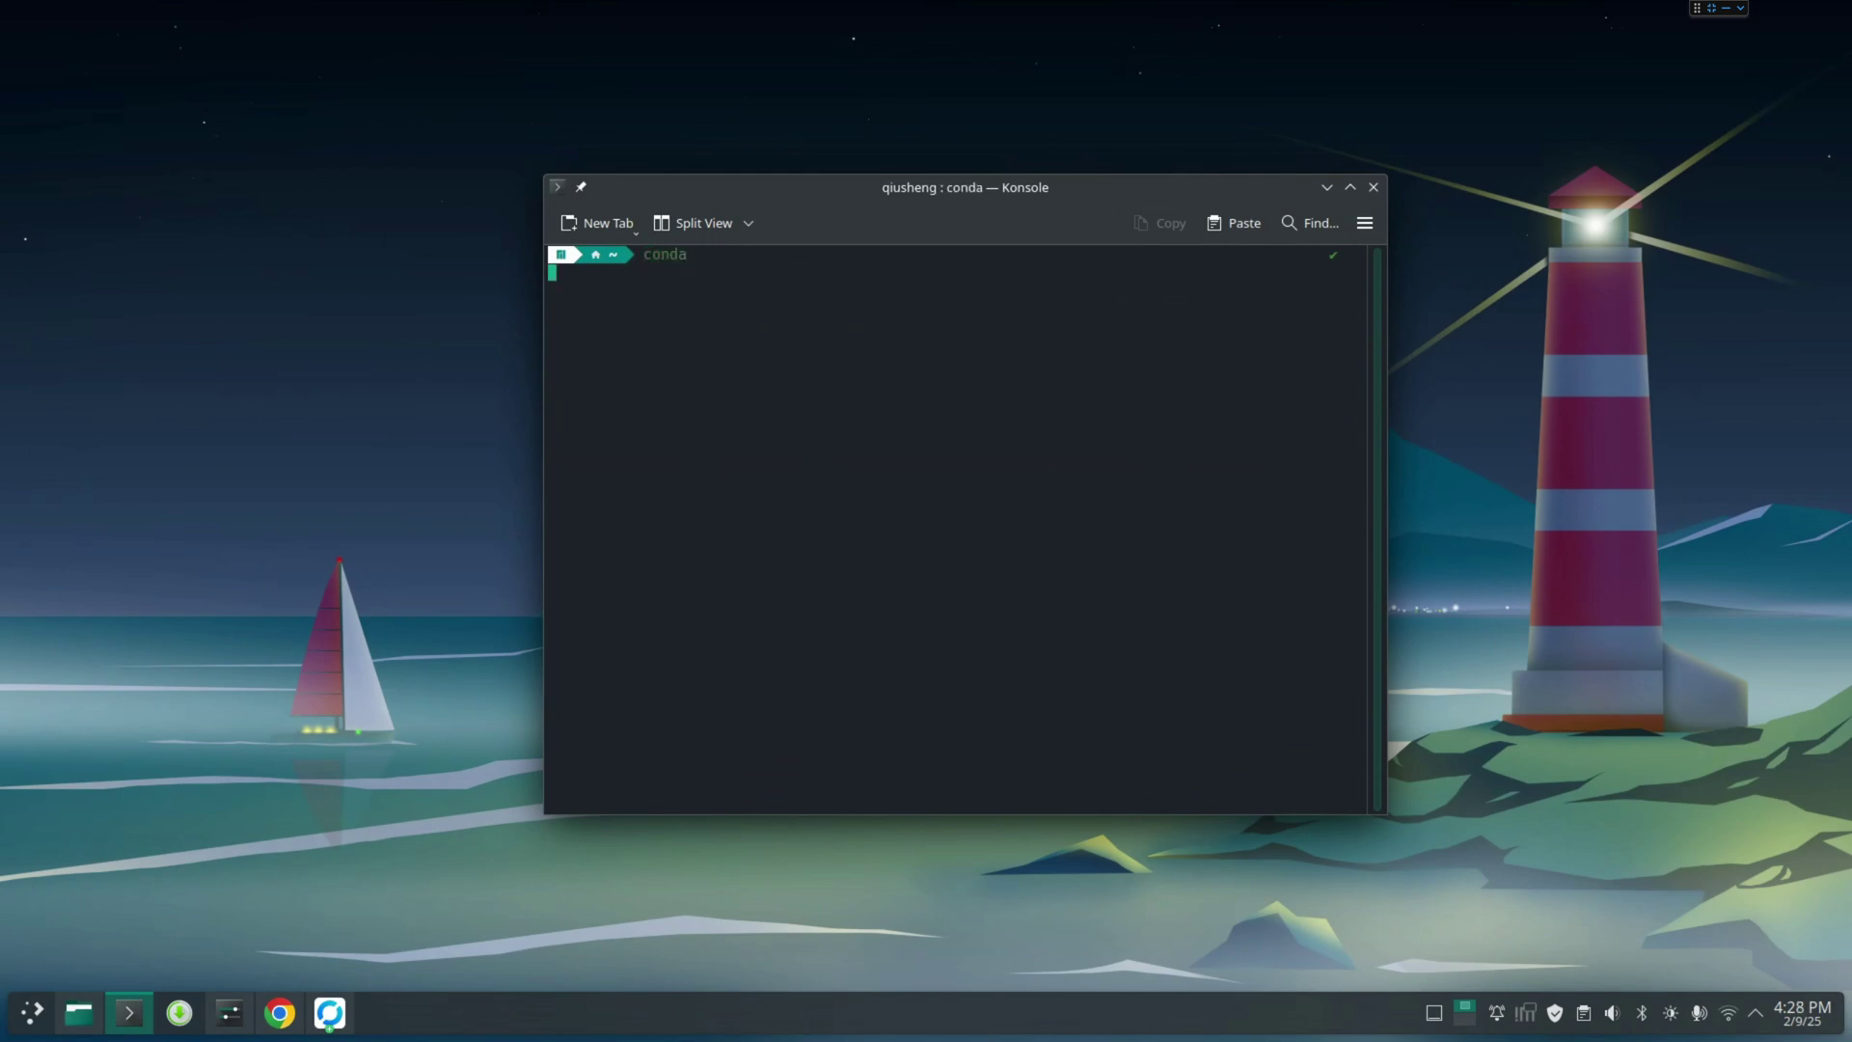
scroll(870, 326, "up", 6)
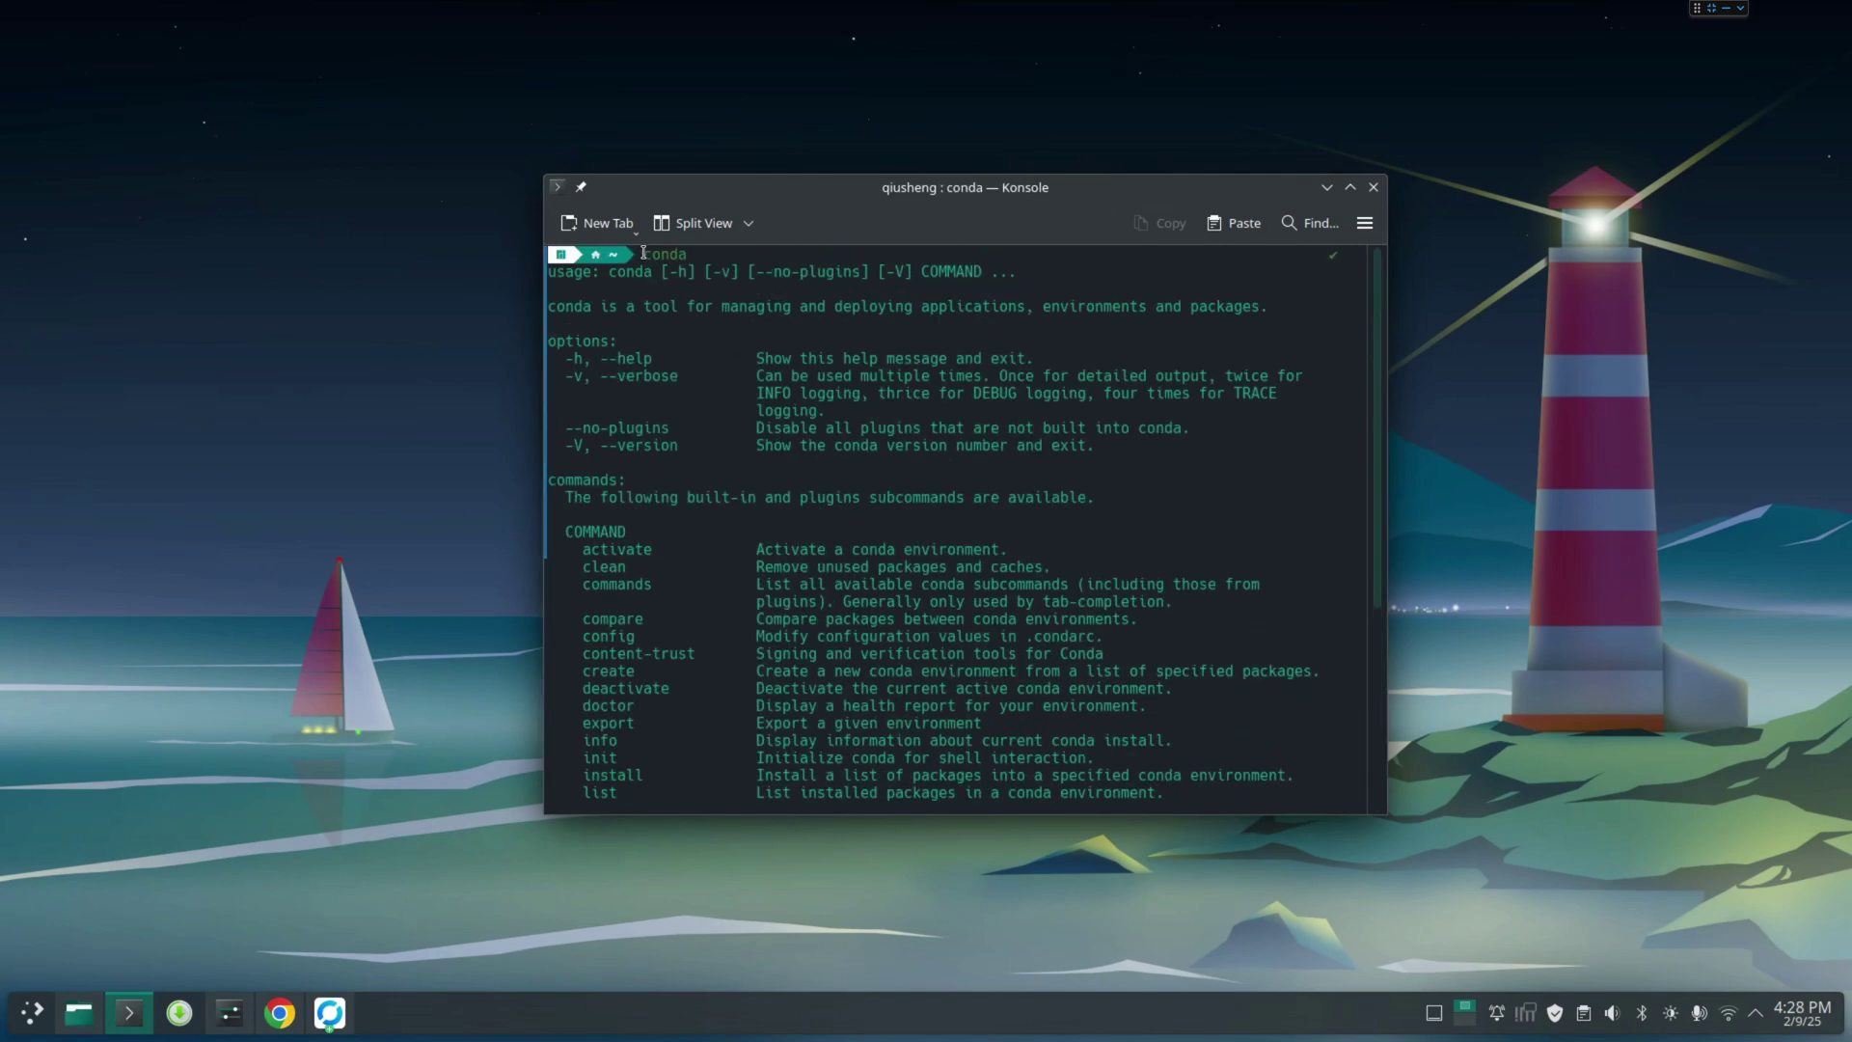
scroll(830, 559, "down", 6)
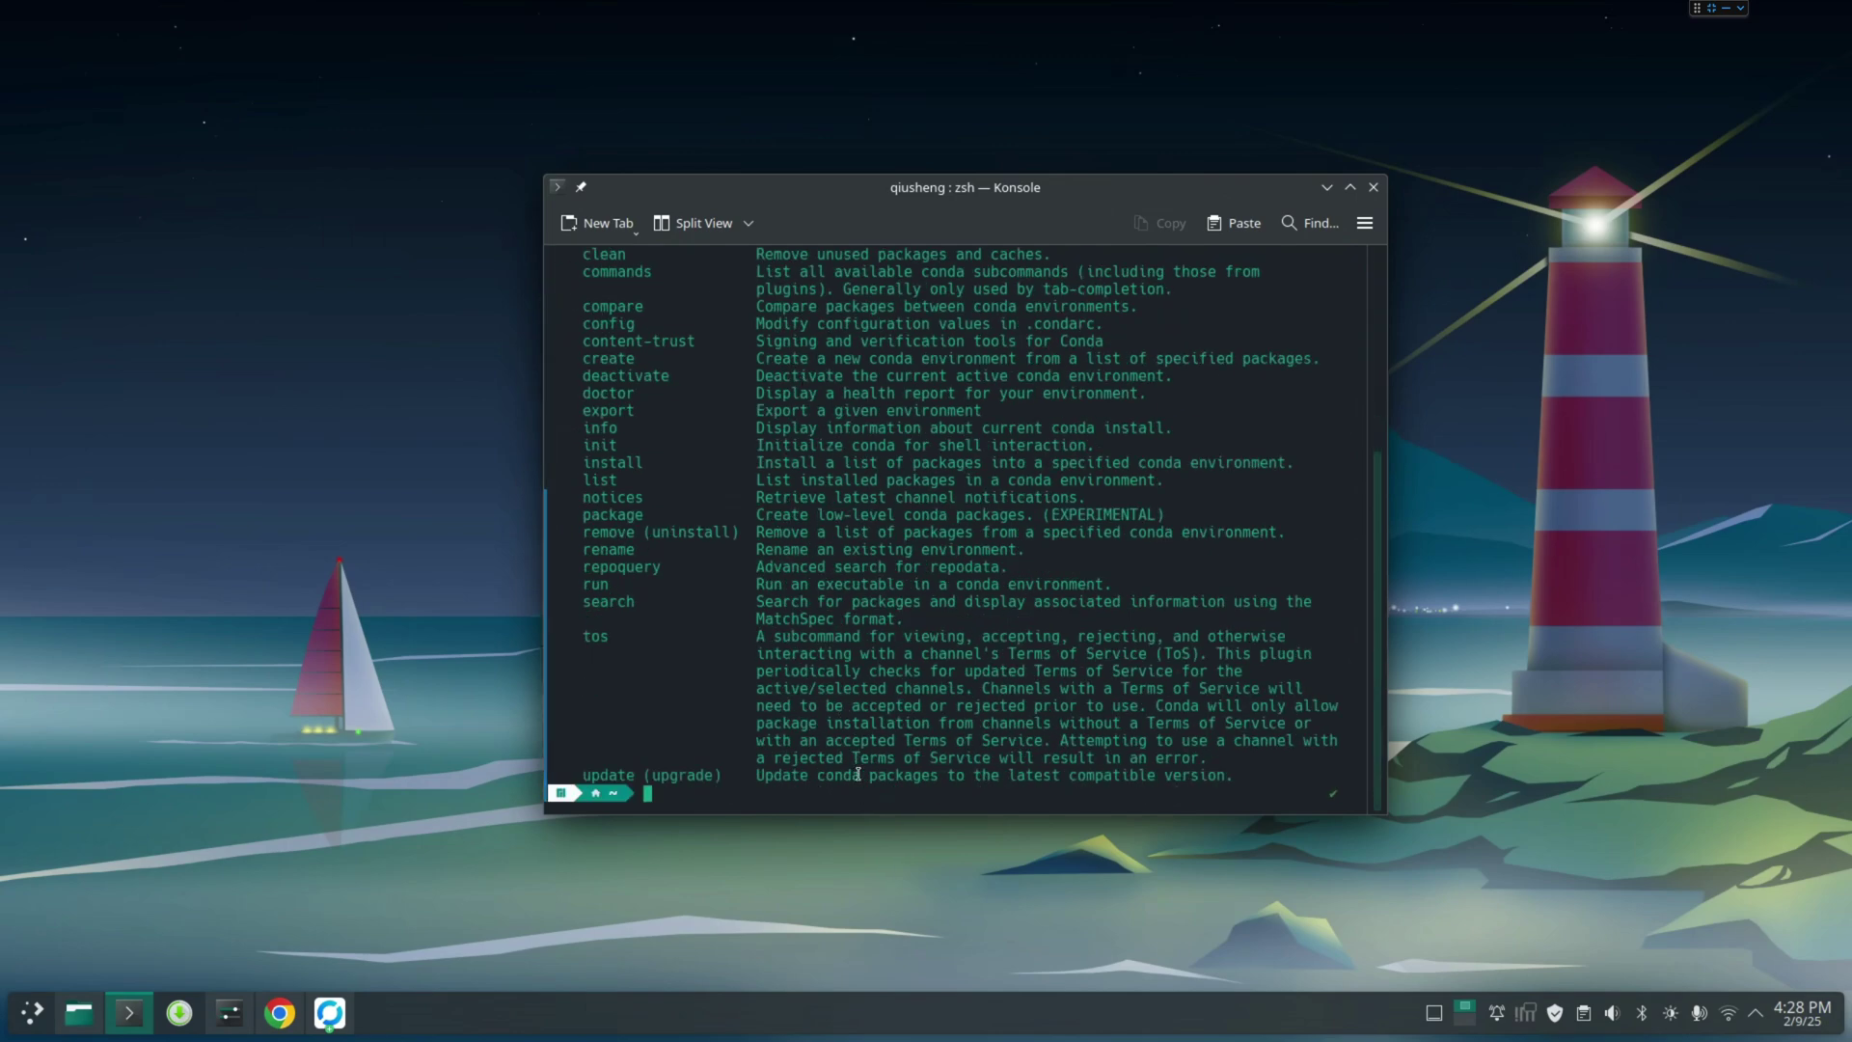
key("ctrl+l")
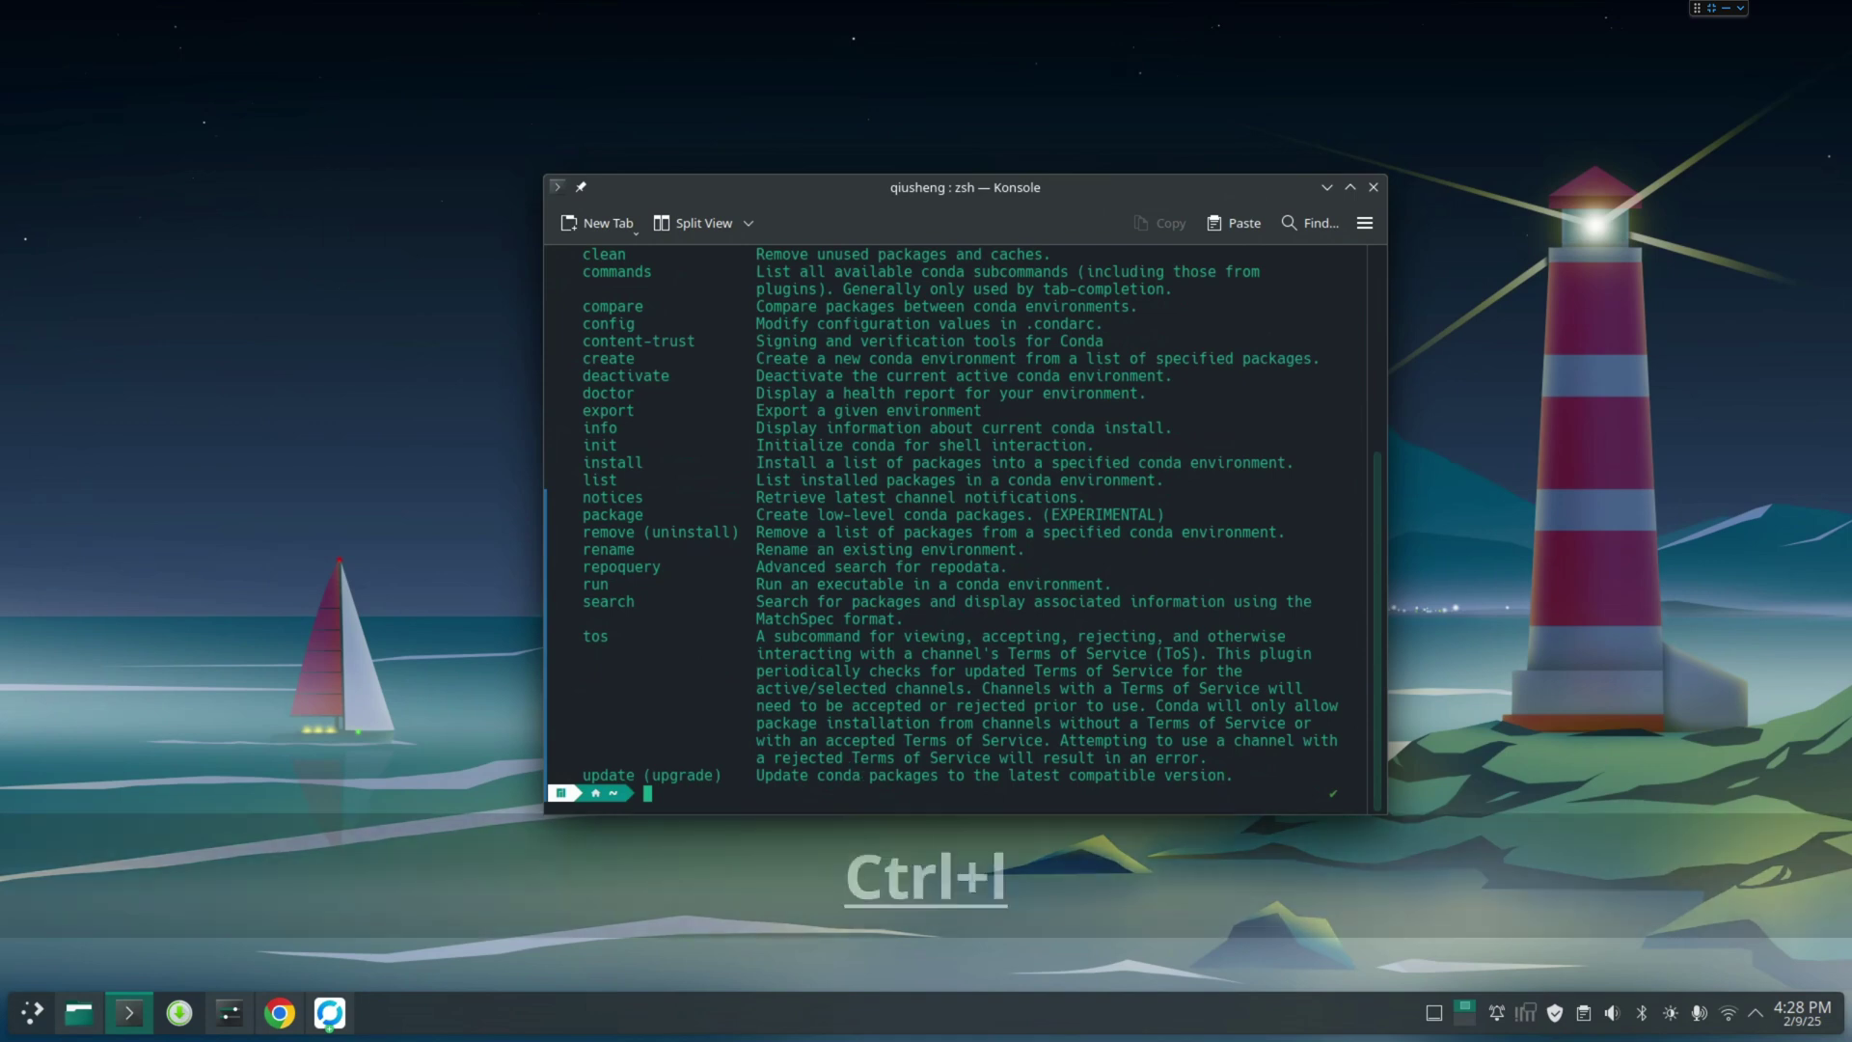
Run 'conda install -c conda-forge mamba -n base', restarting the install with the base target
type("conda install ")
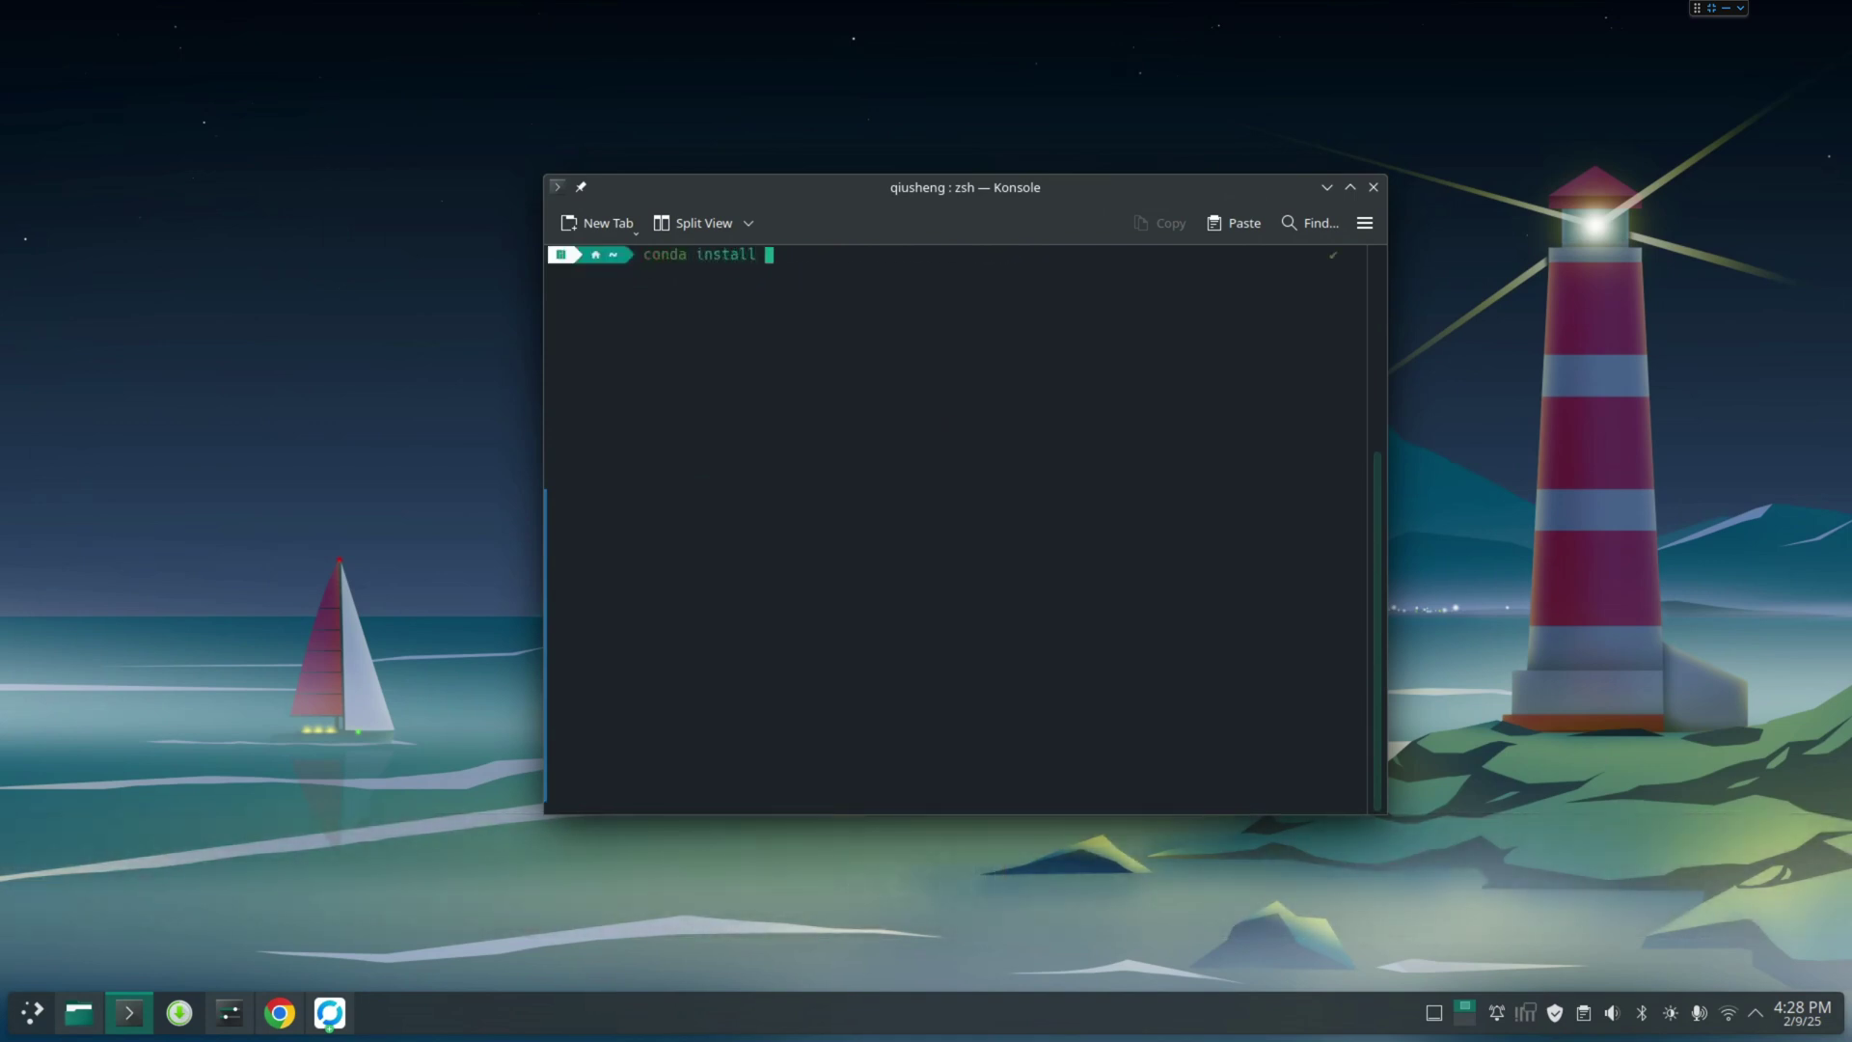
type("-c conda-forge mamba")
key("Return")
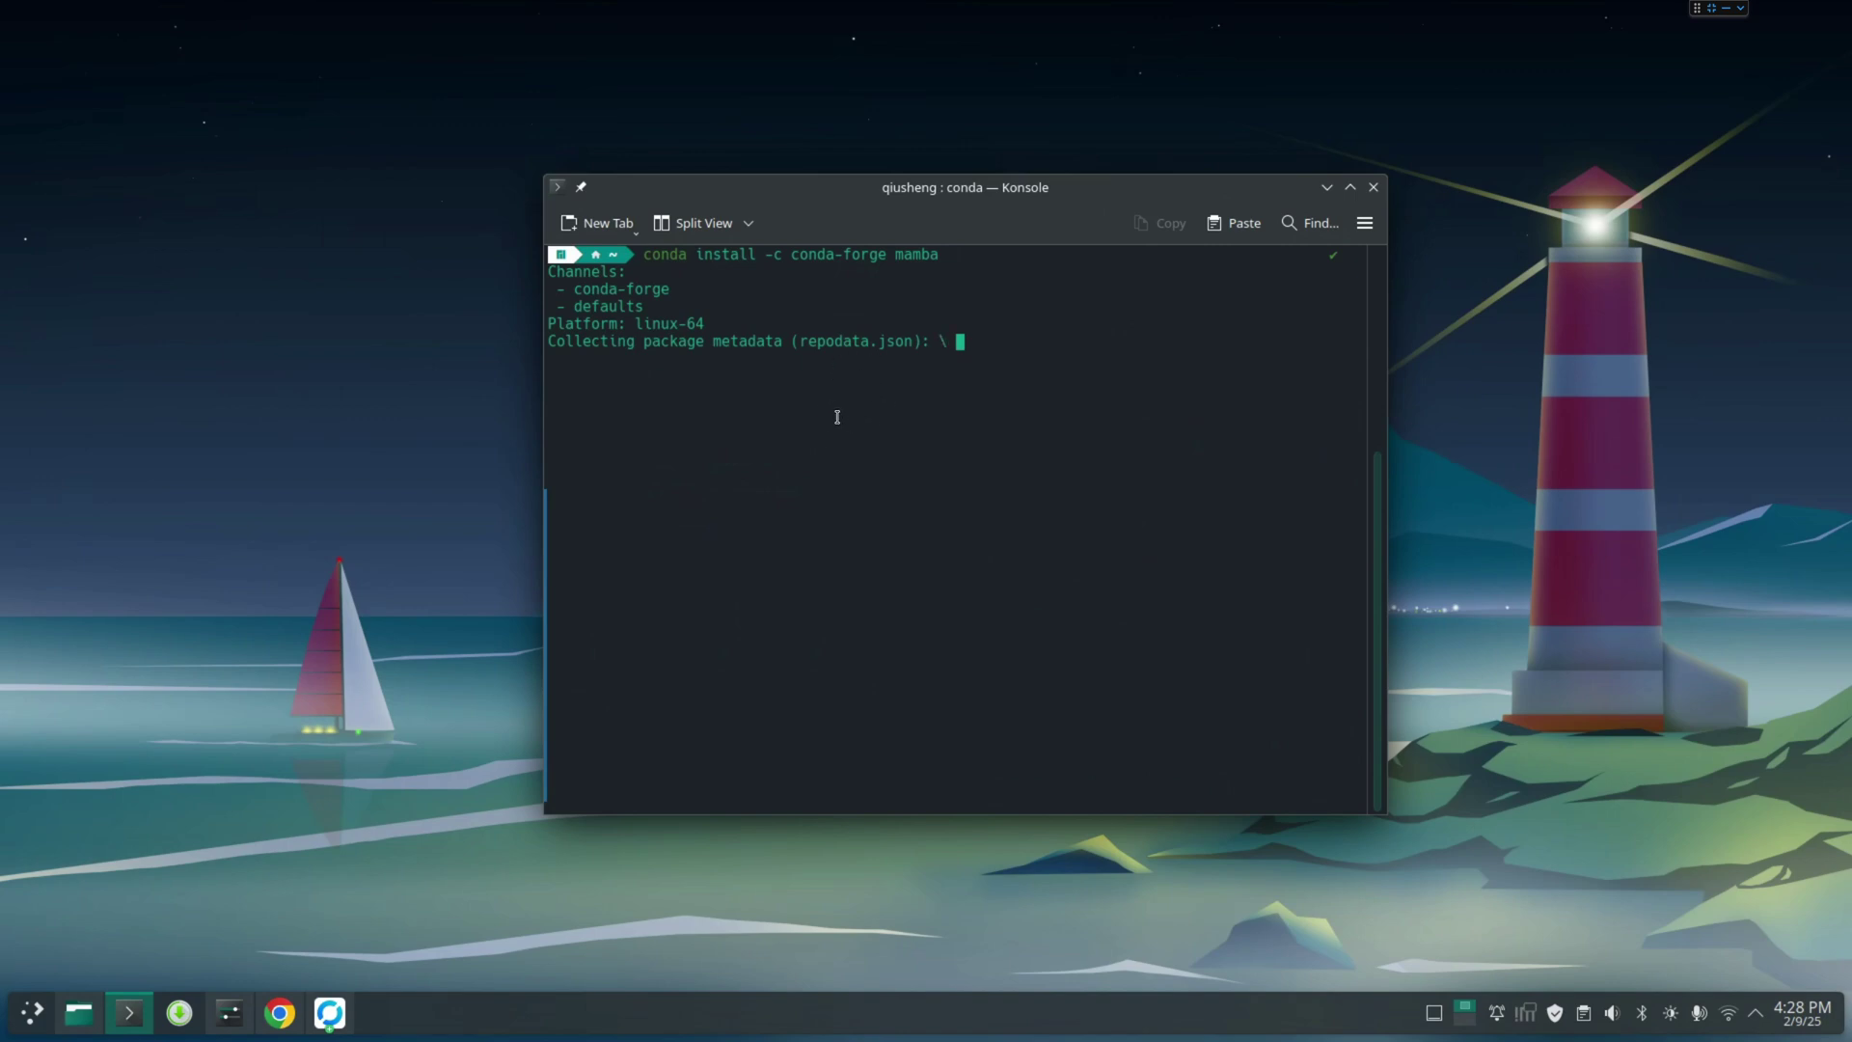
key("ctrl+c")
key("ctrl+c")
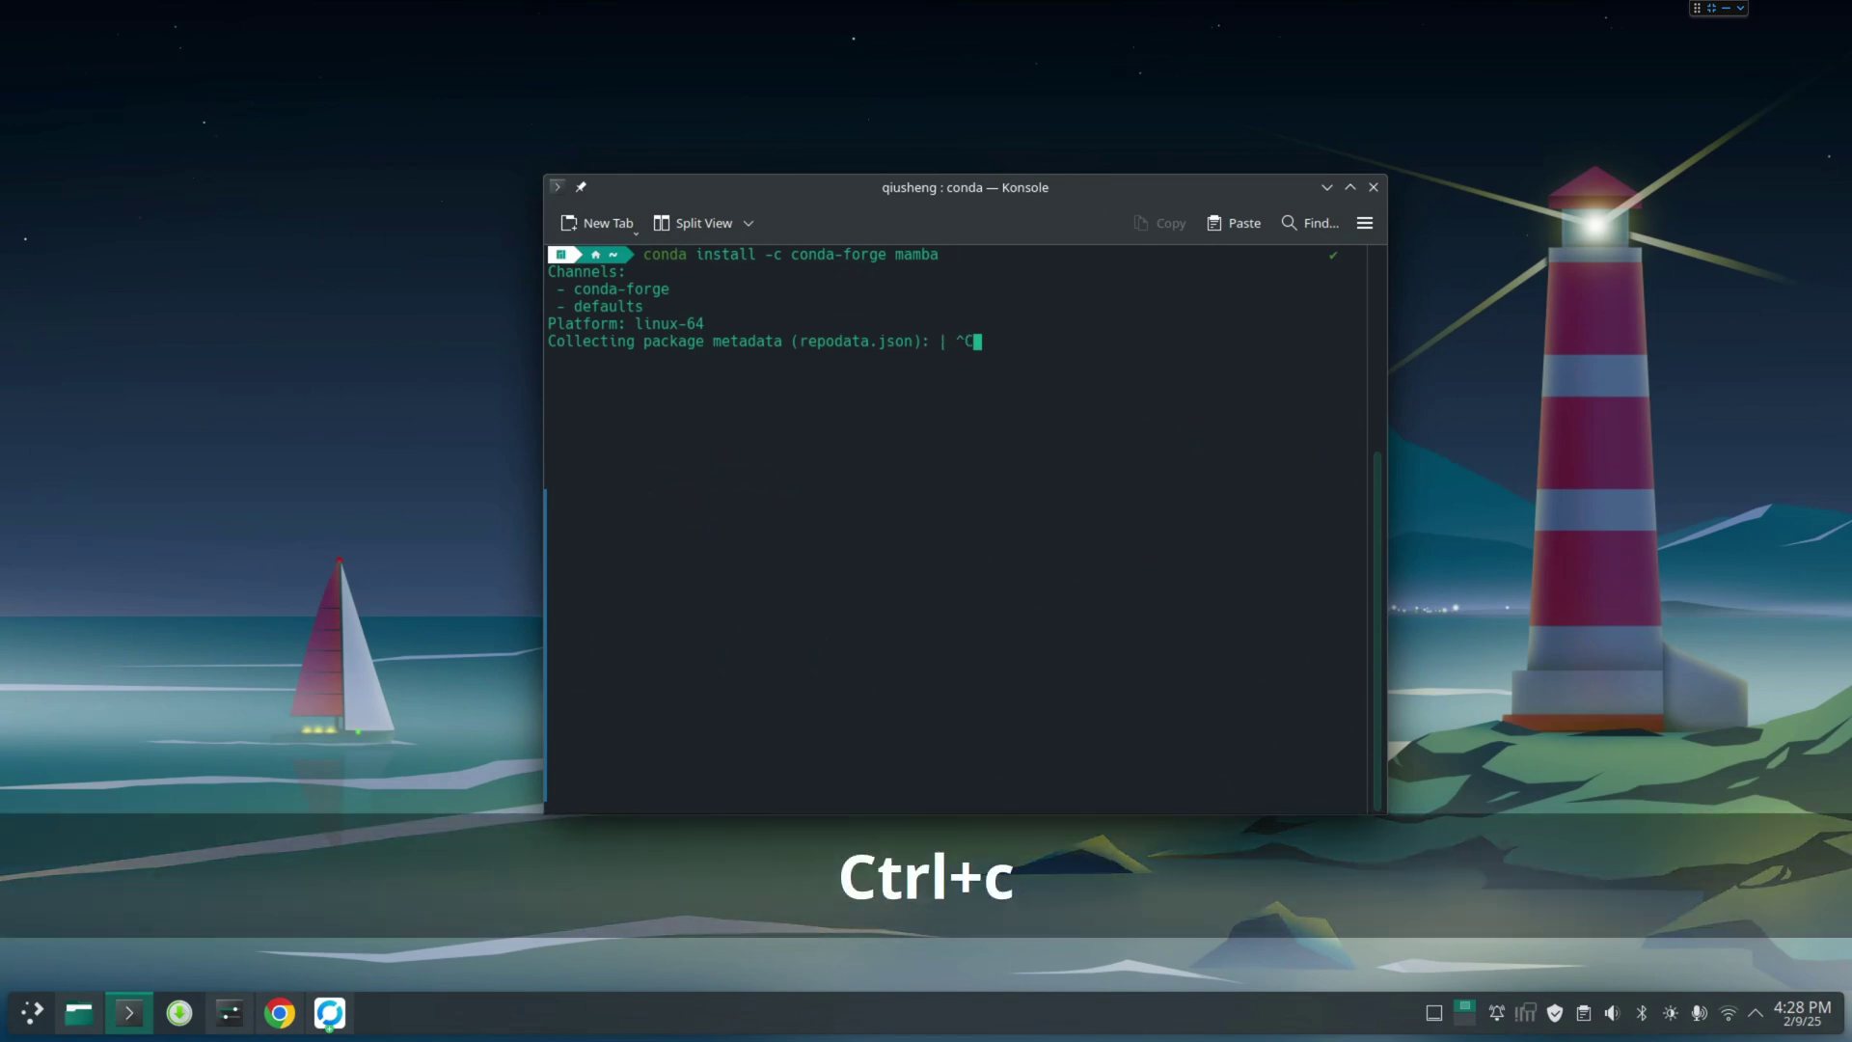
key("Up")
type("-")
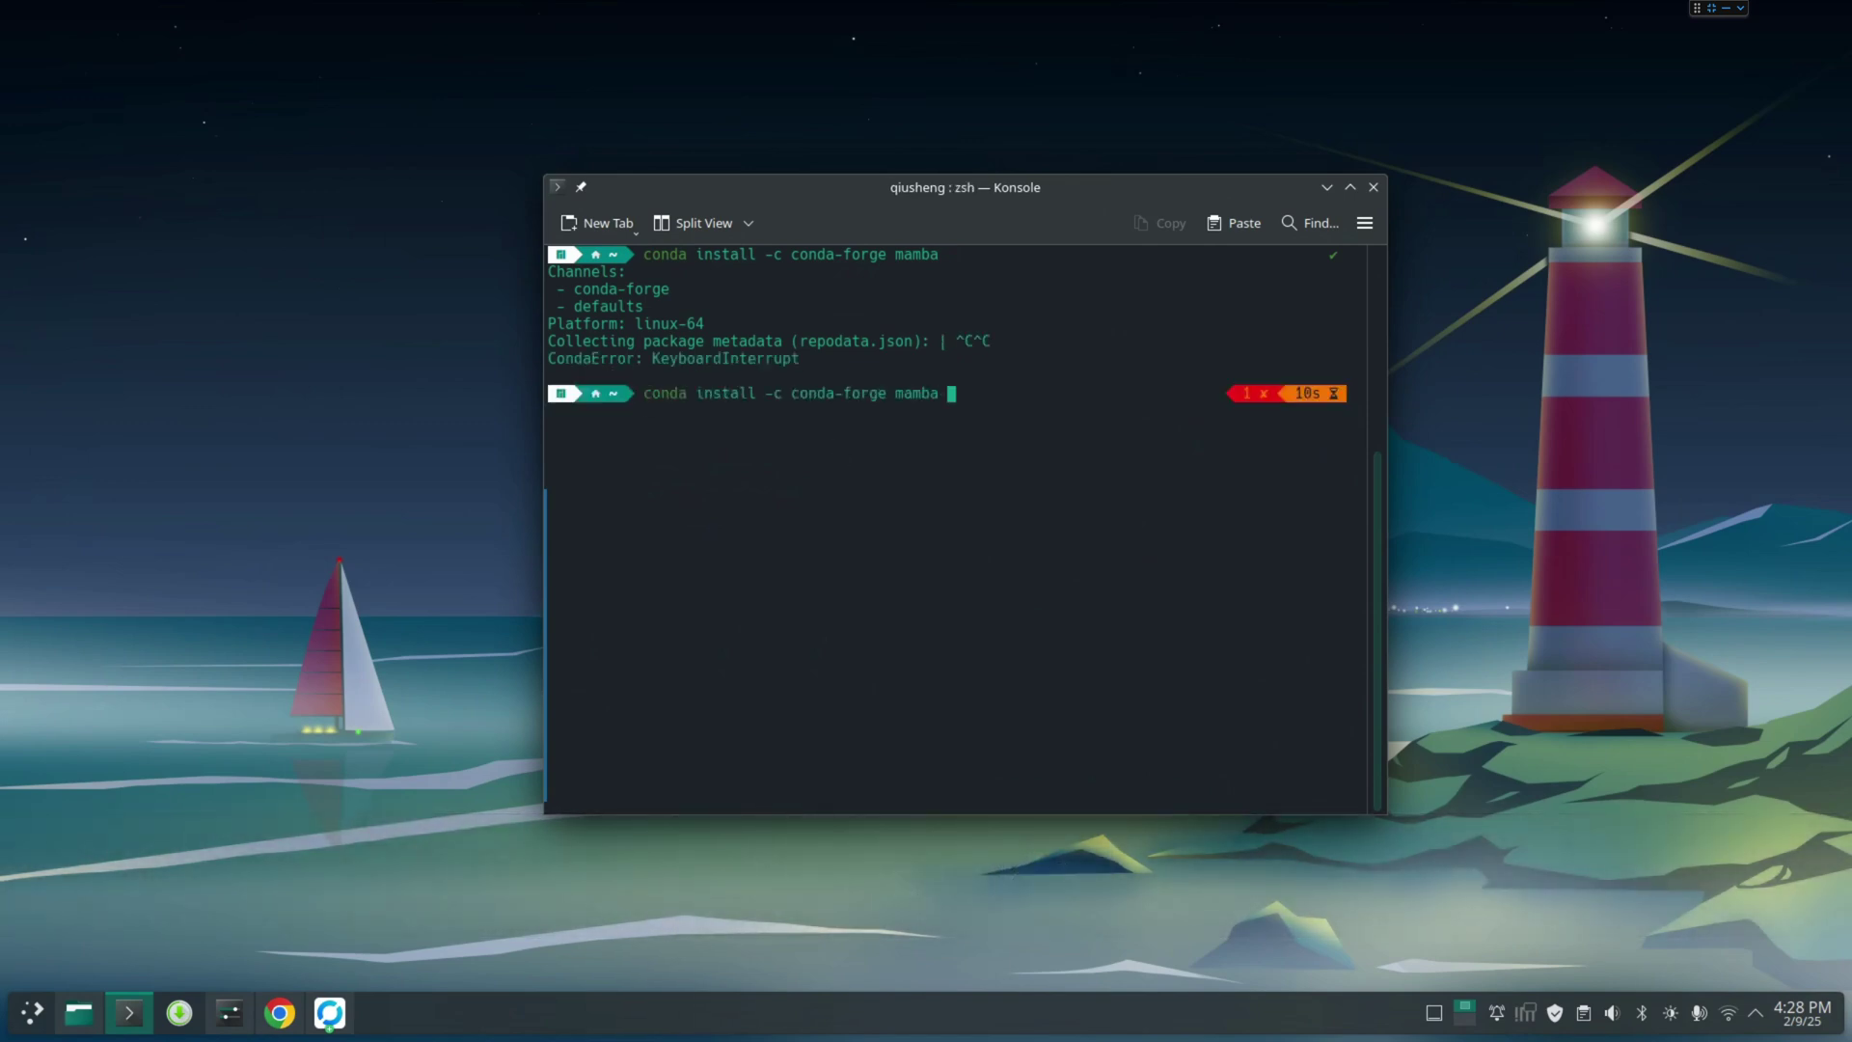
type("n base")
key("Return")
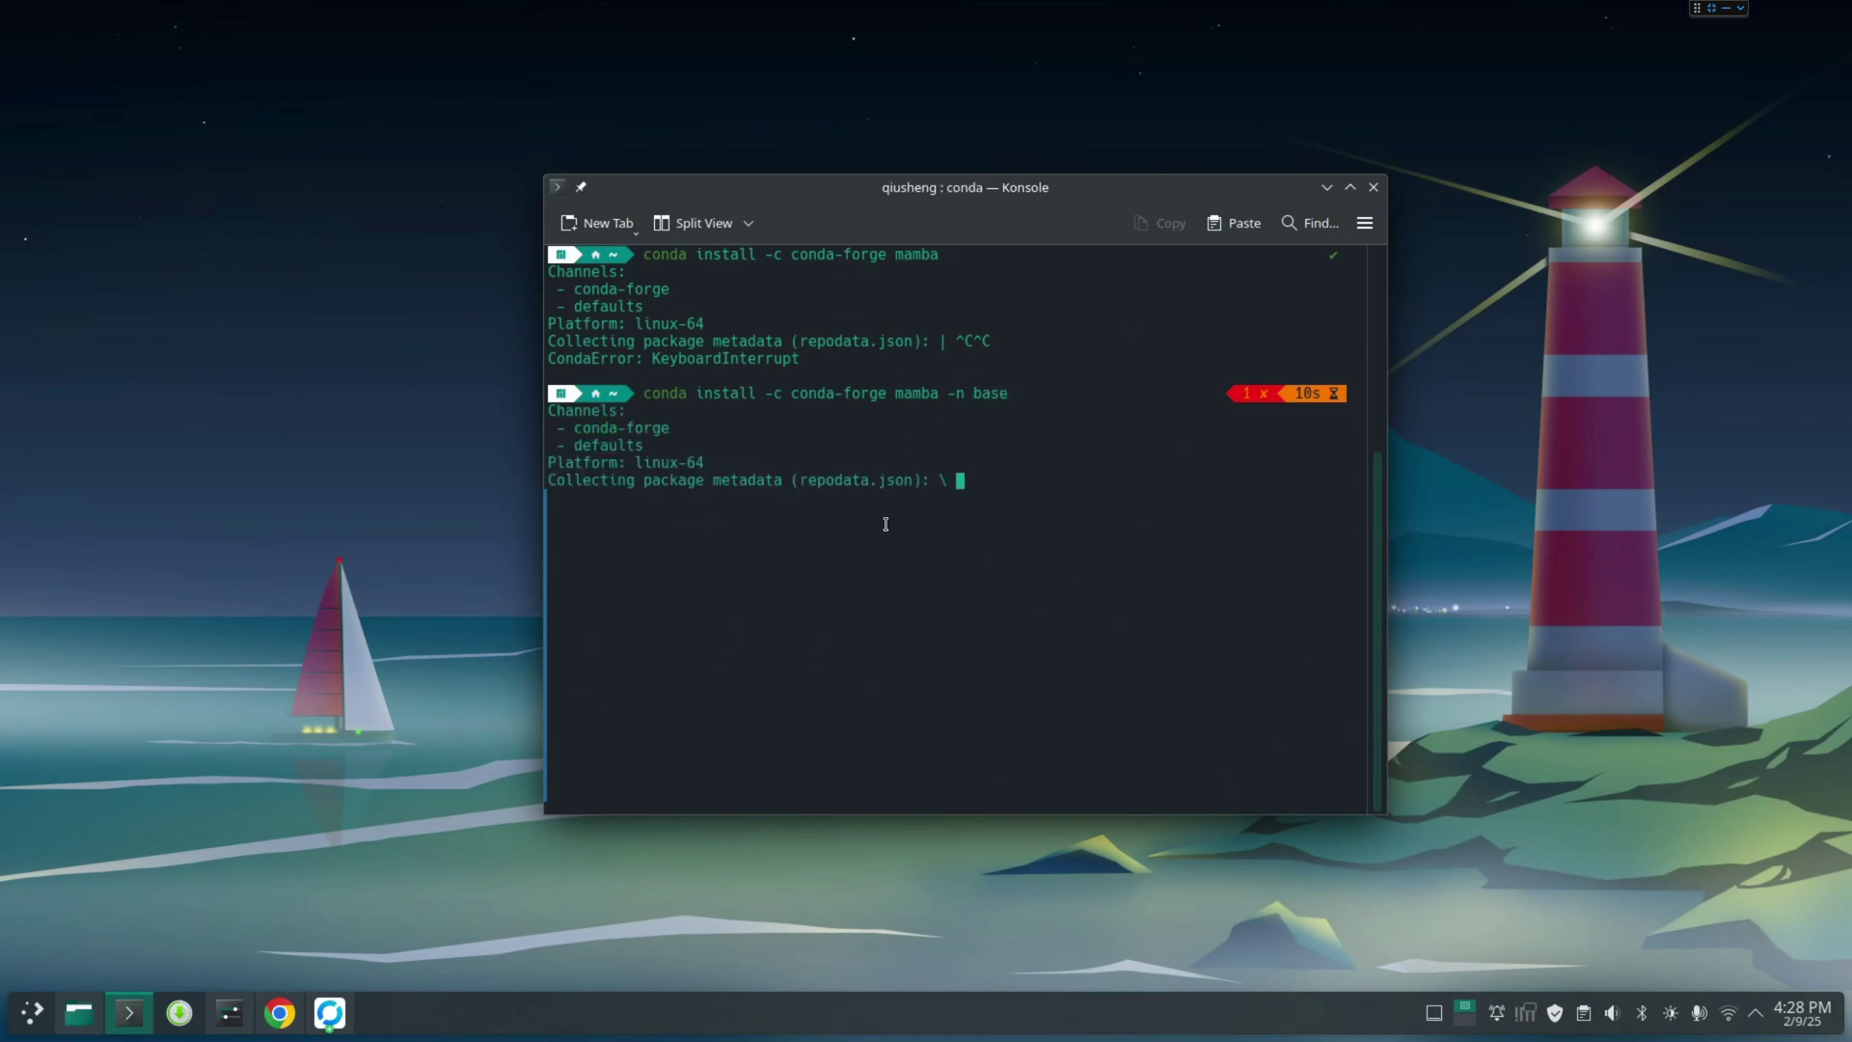
Answer y to proceed so mamba finishes installing into base
double_click(907, 394)
left_click(907, 393)
double_click(908, 391)
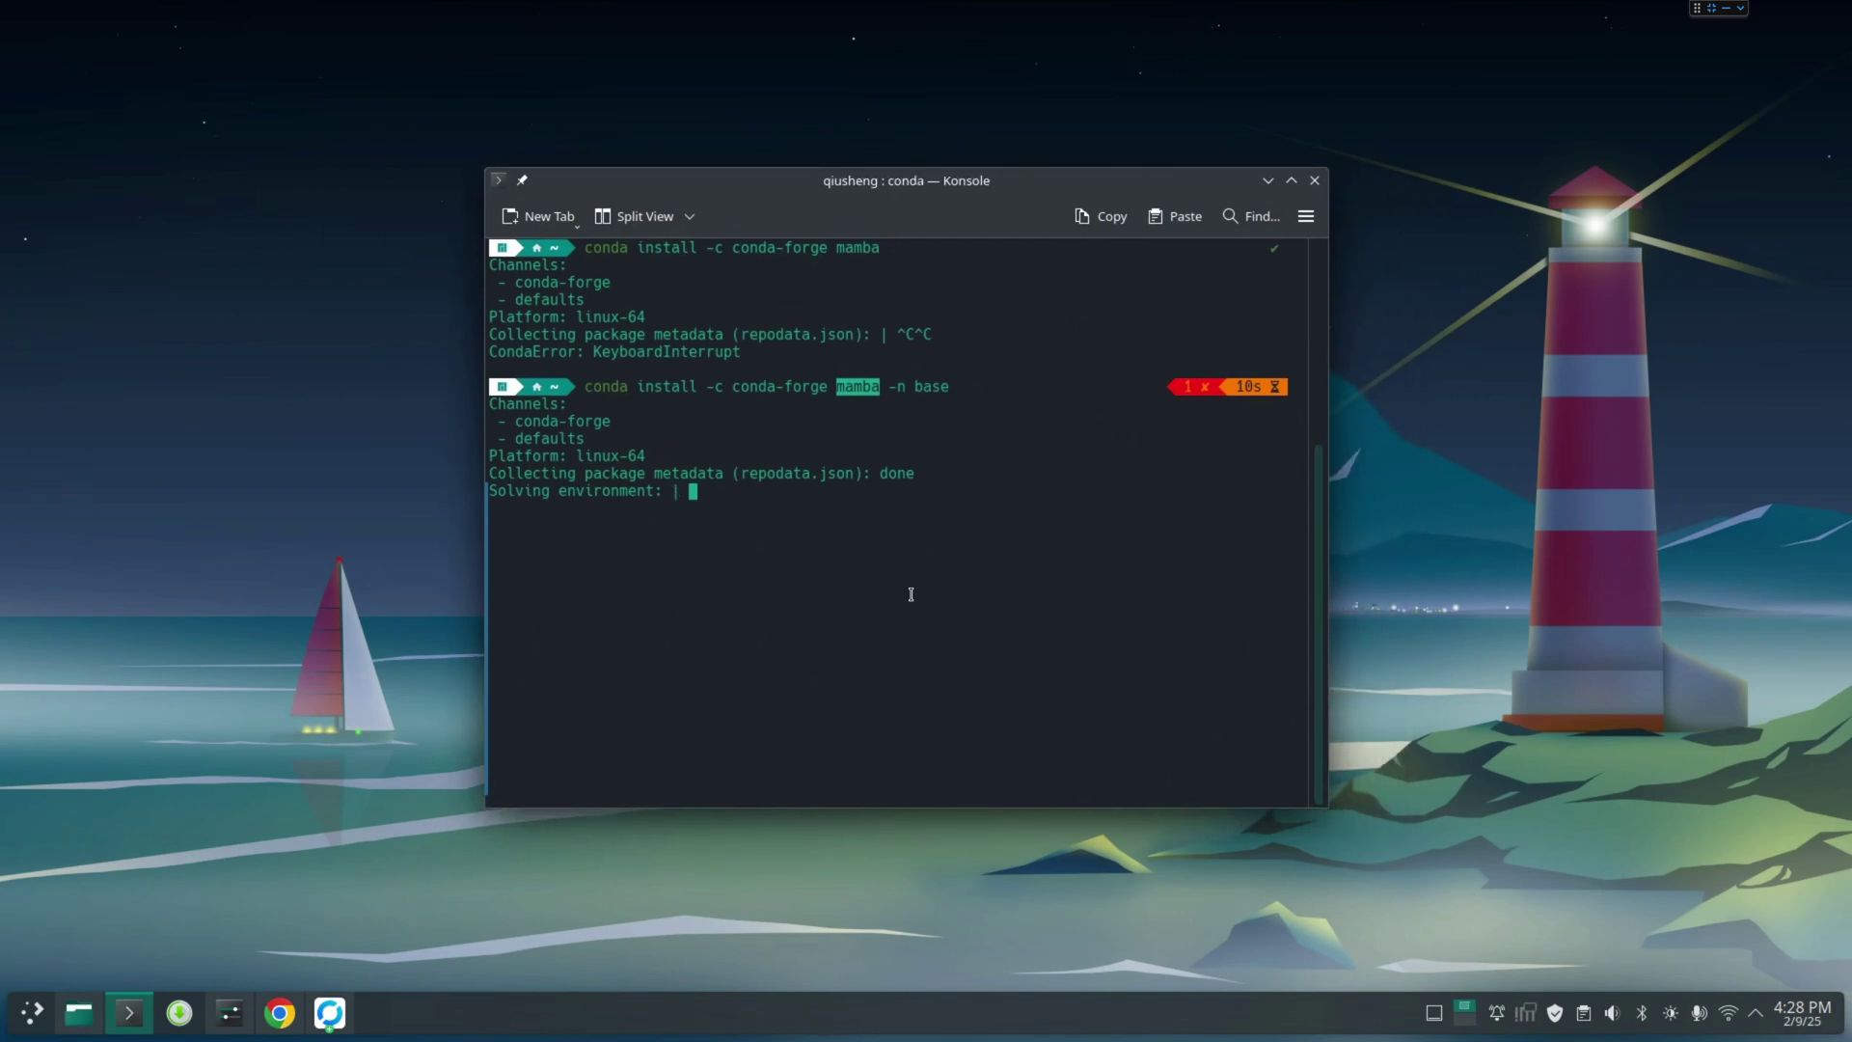
left_click_drag(1330, 808, 1365, 820)
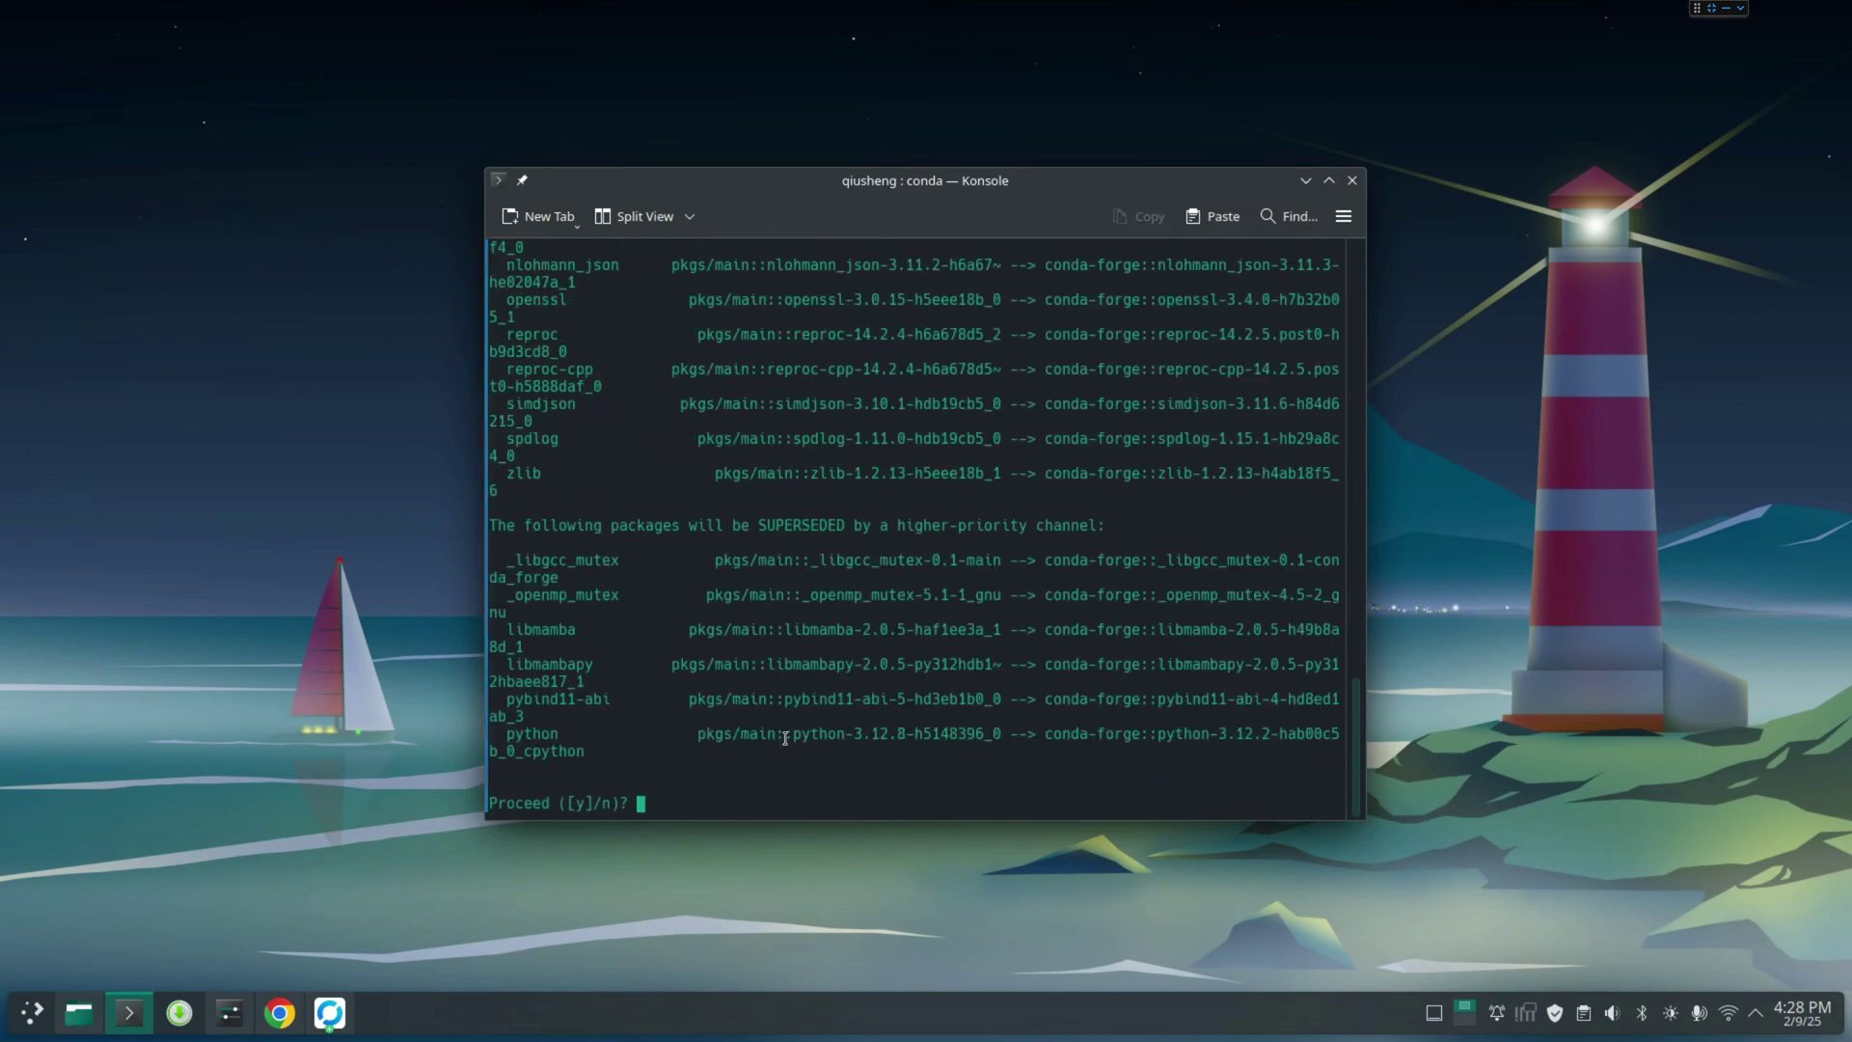
type("y")
key("Return")
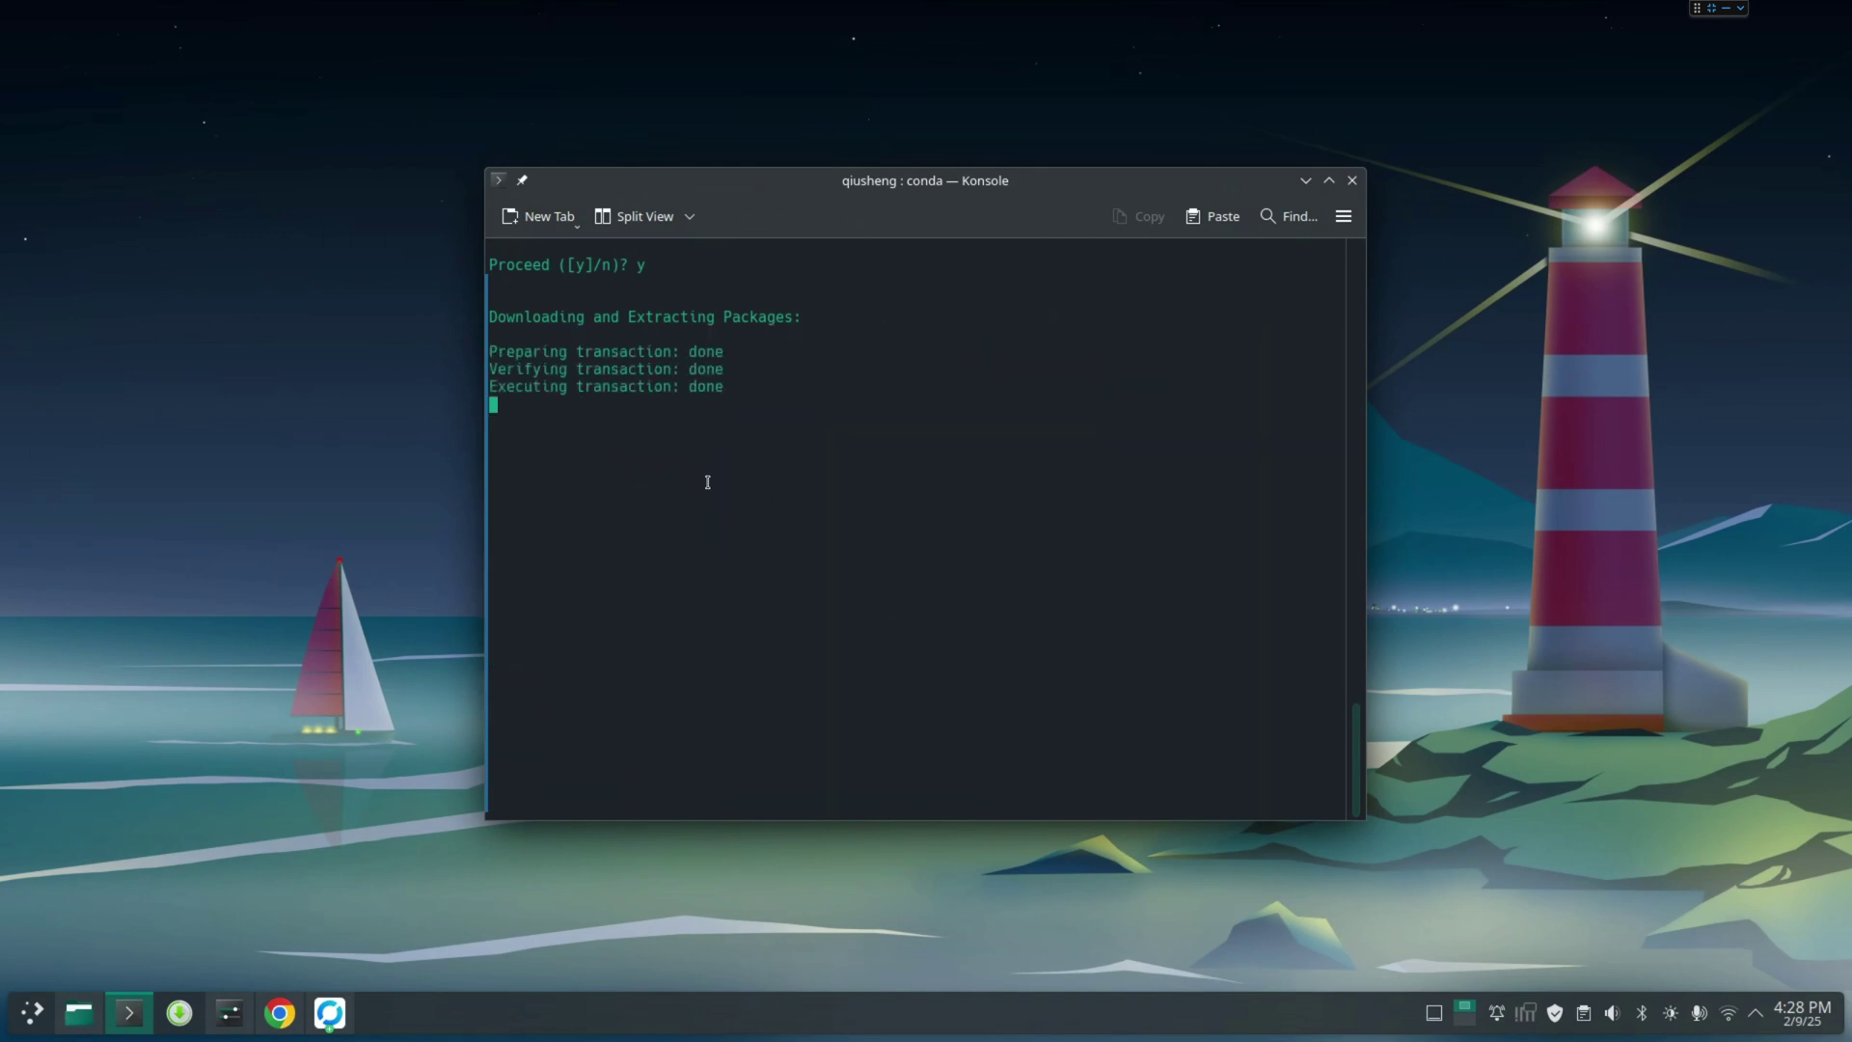
Run mamba and scroll its version 2.0.5 usage, options and subcommands to confirm it works
type("mamba")
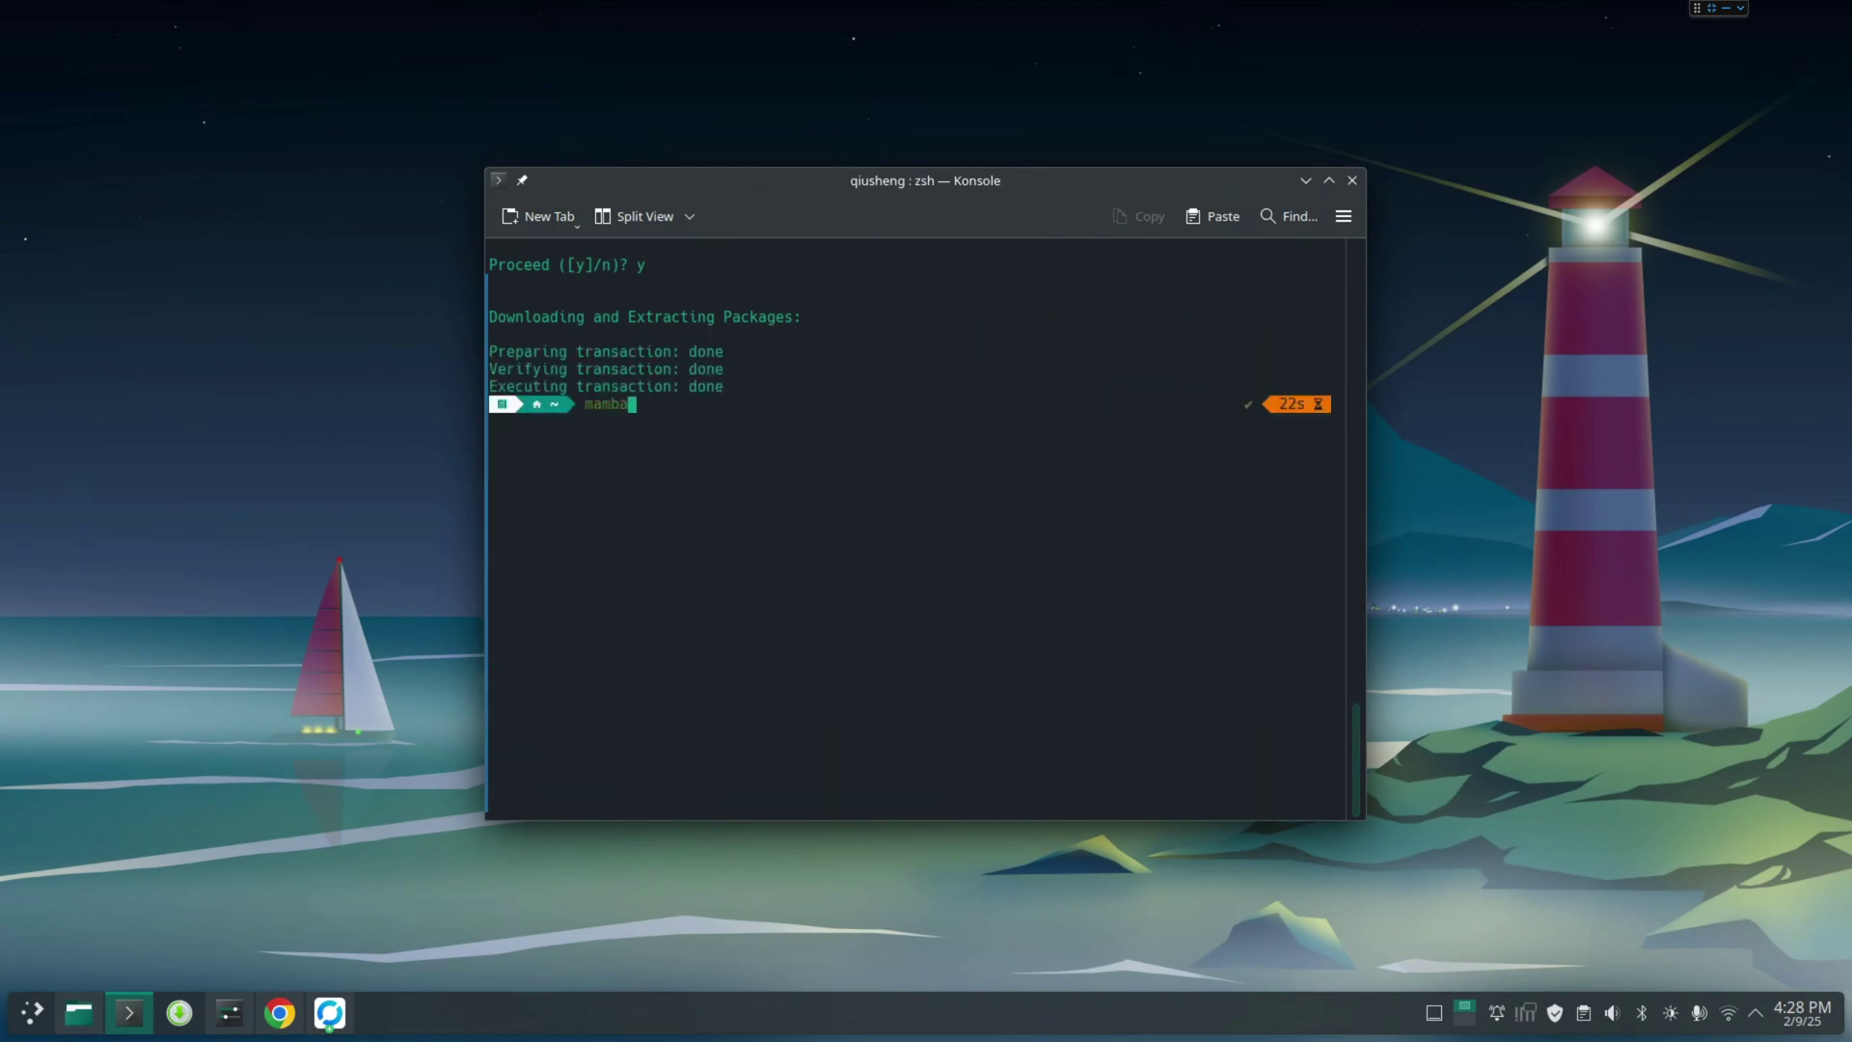
key("Return")
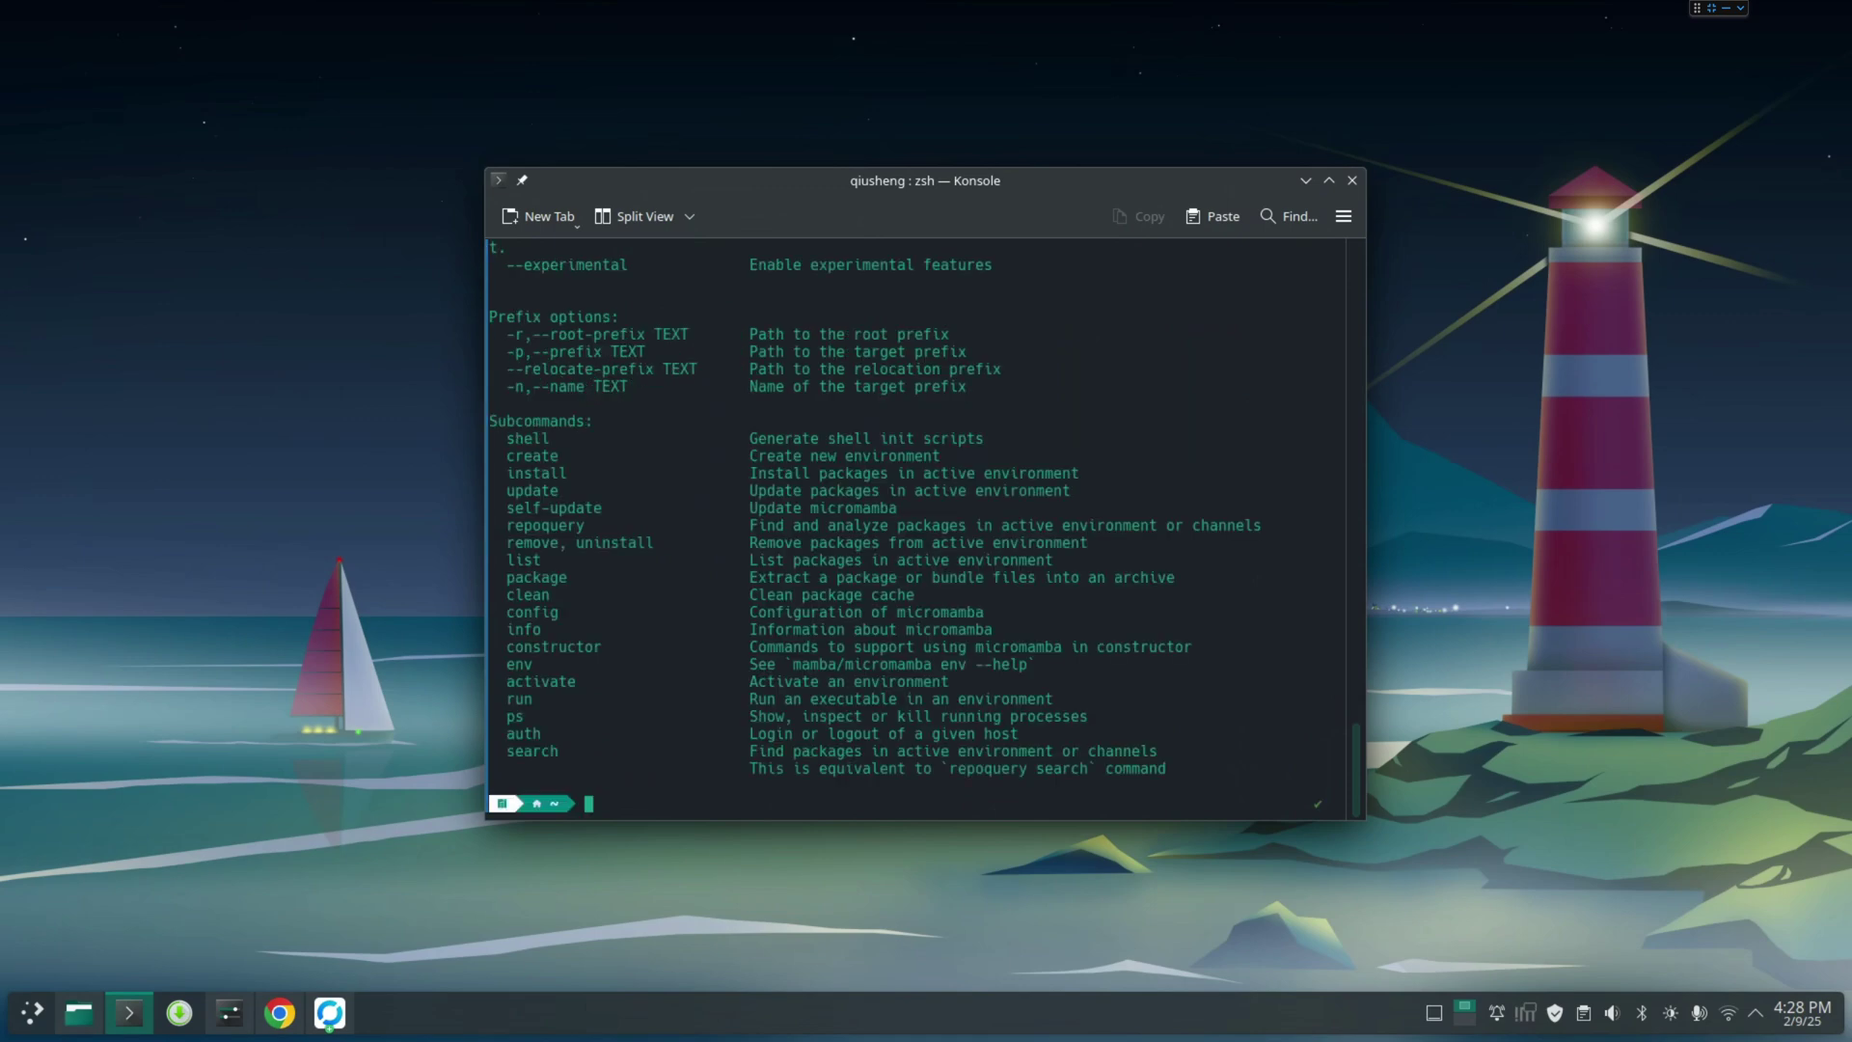
scroll(605, 678, "up", 10)
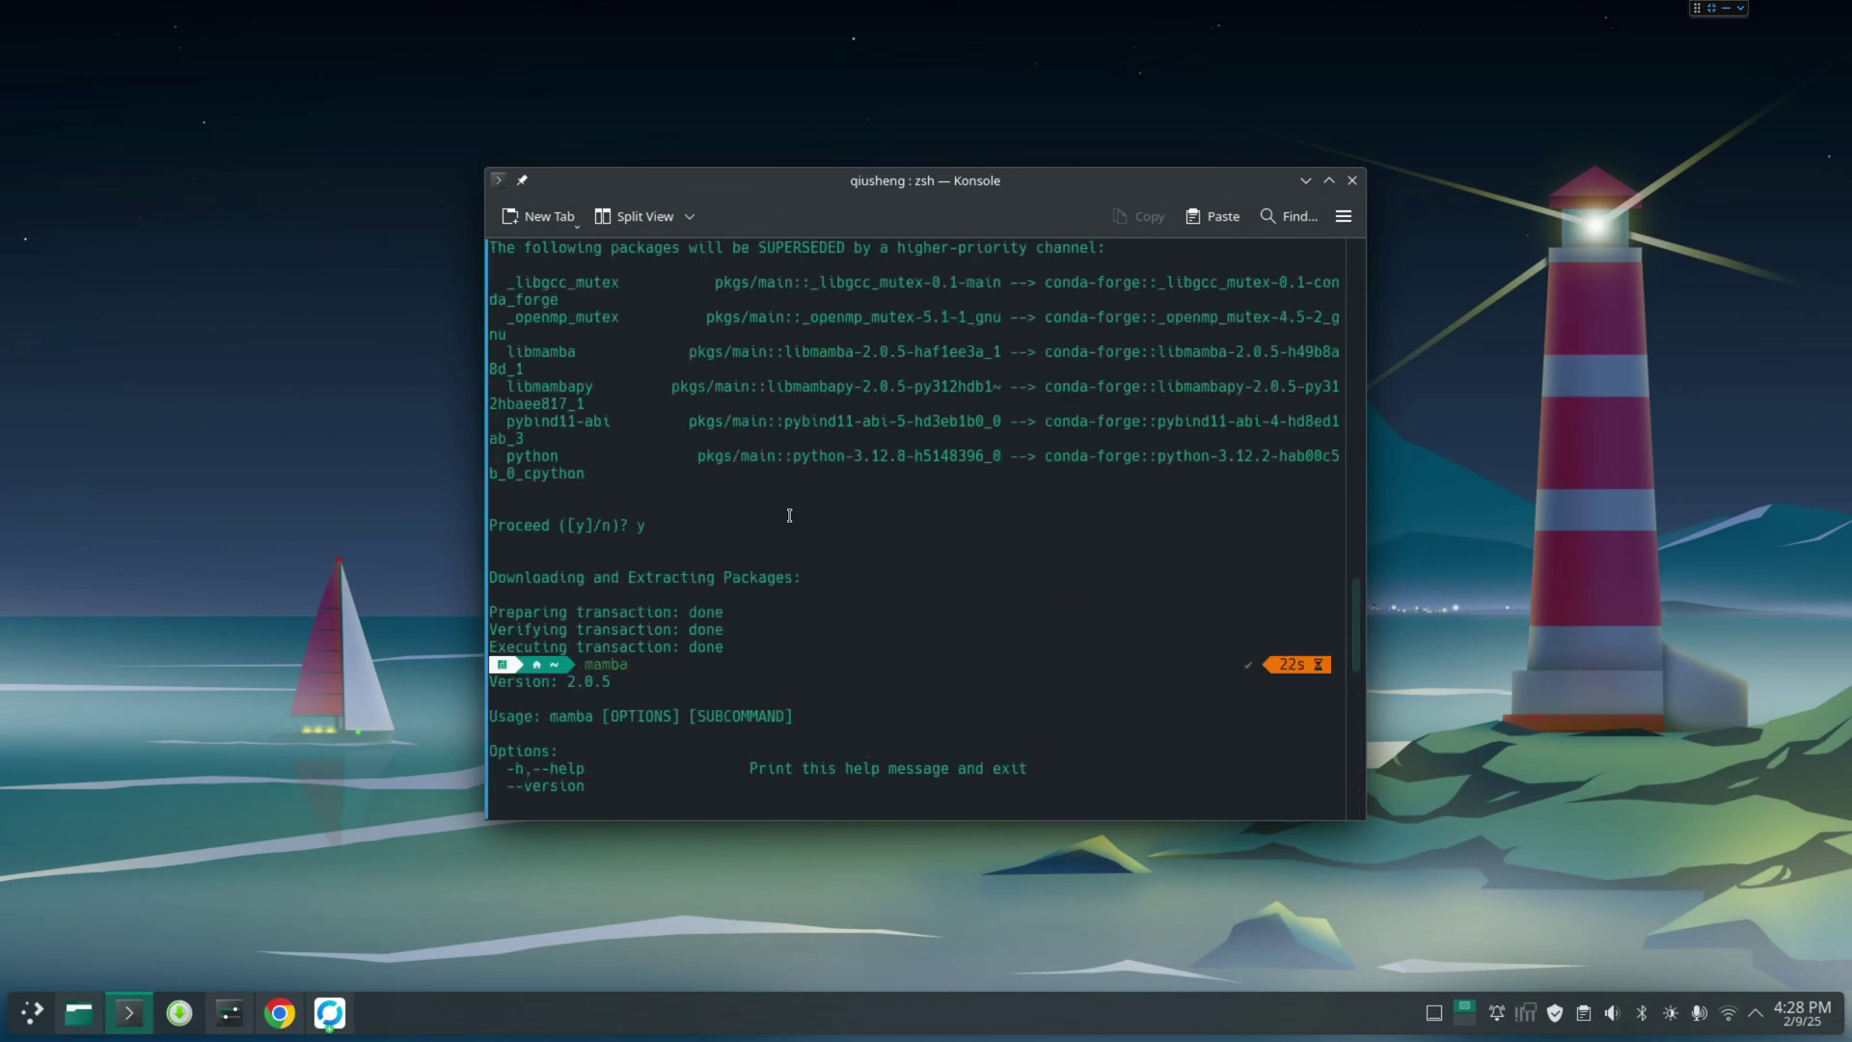
double_click(603, 664)
scroll(676, 670, "down", 10)
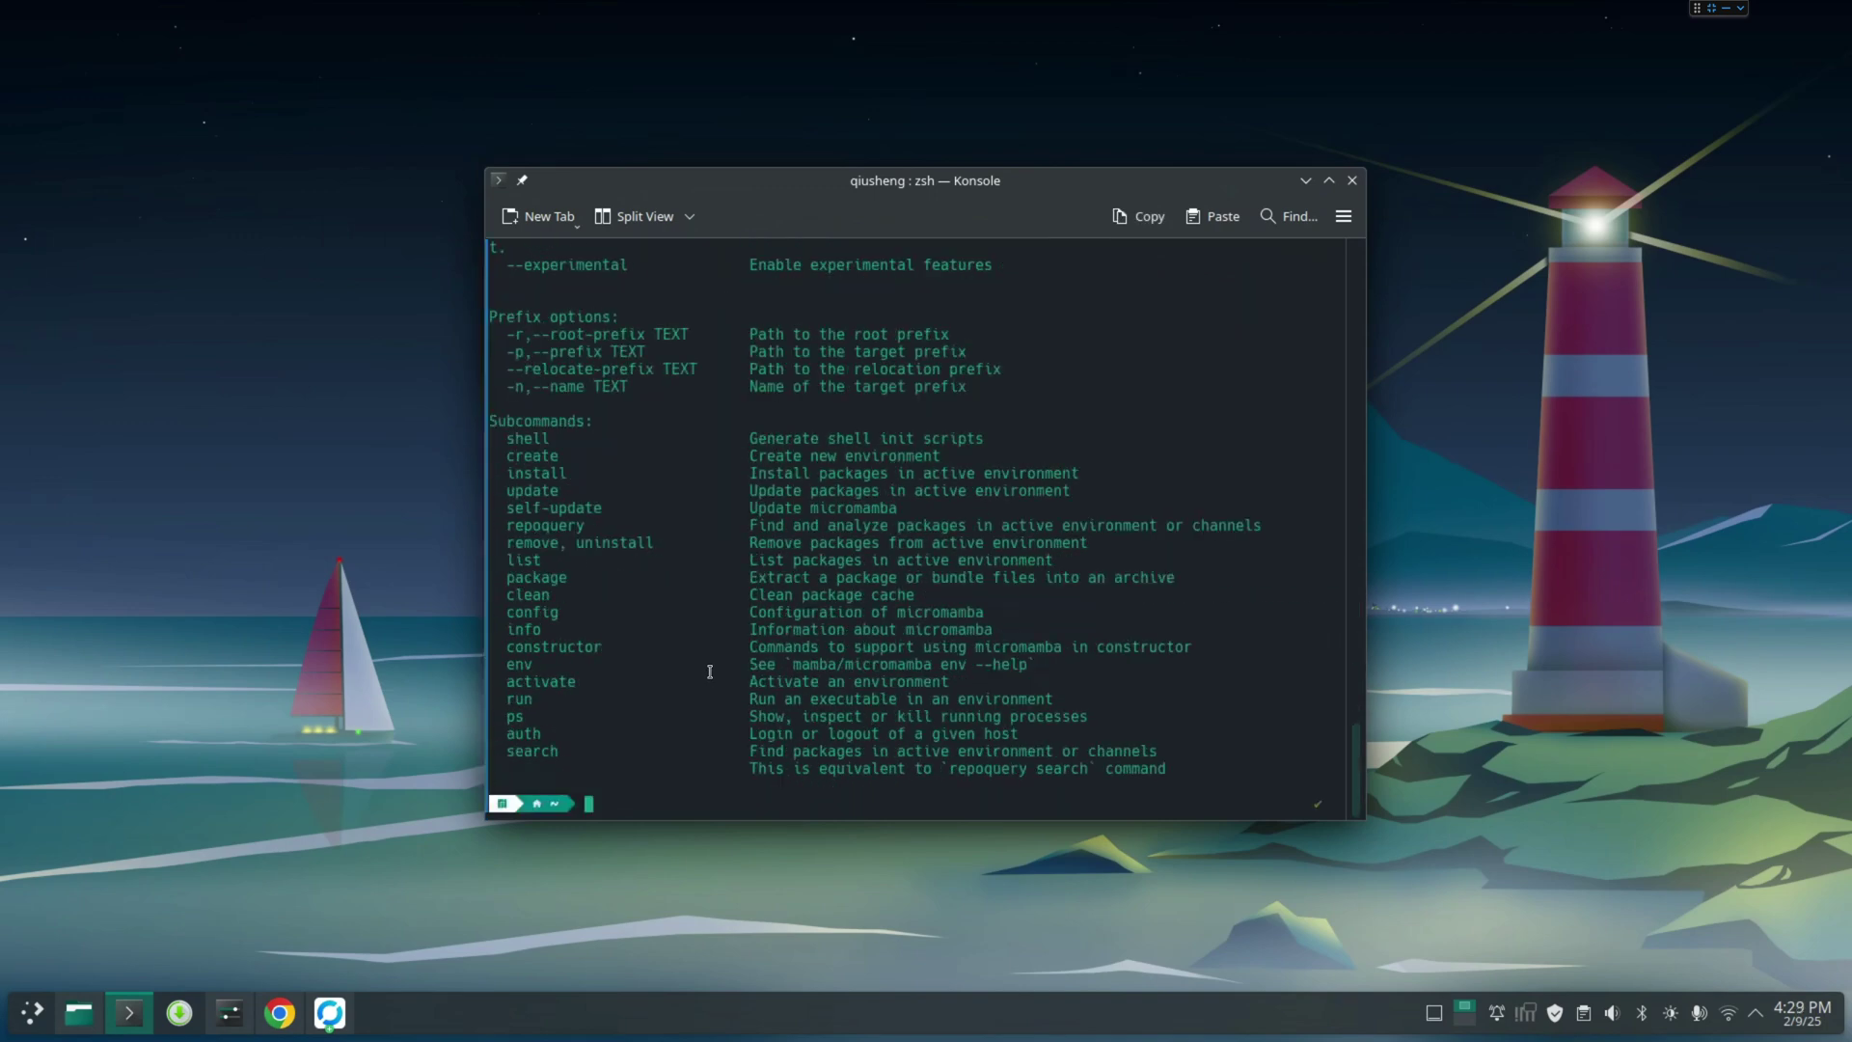
scroll(707, 668, "up", 9)
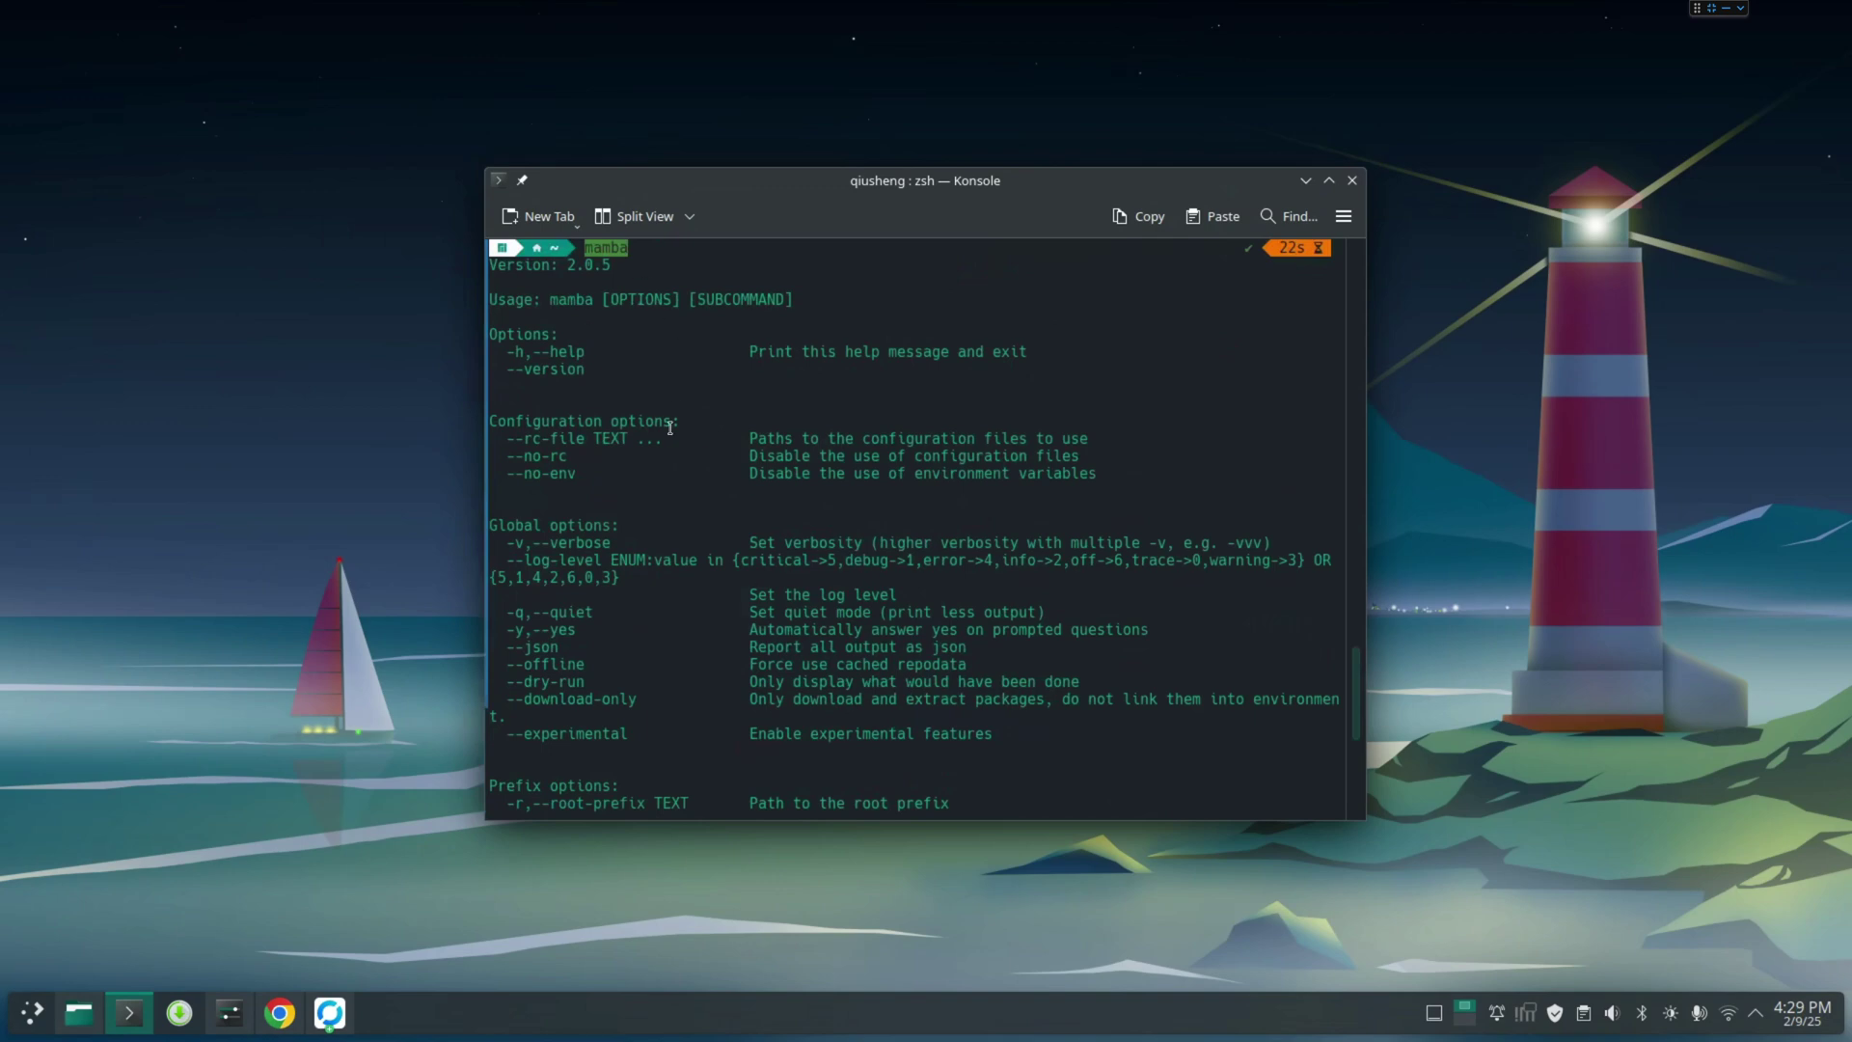
scroll(602, 674, "up", 9)
left_click(666, 619)
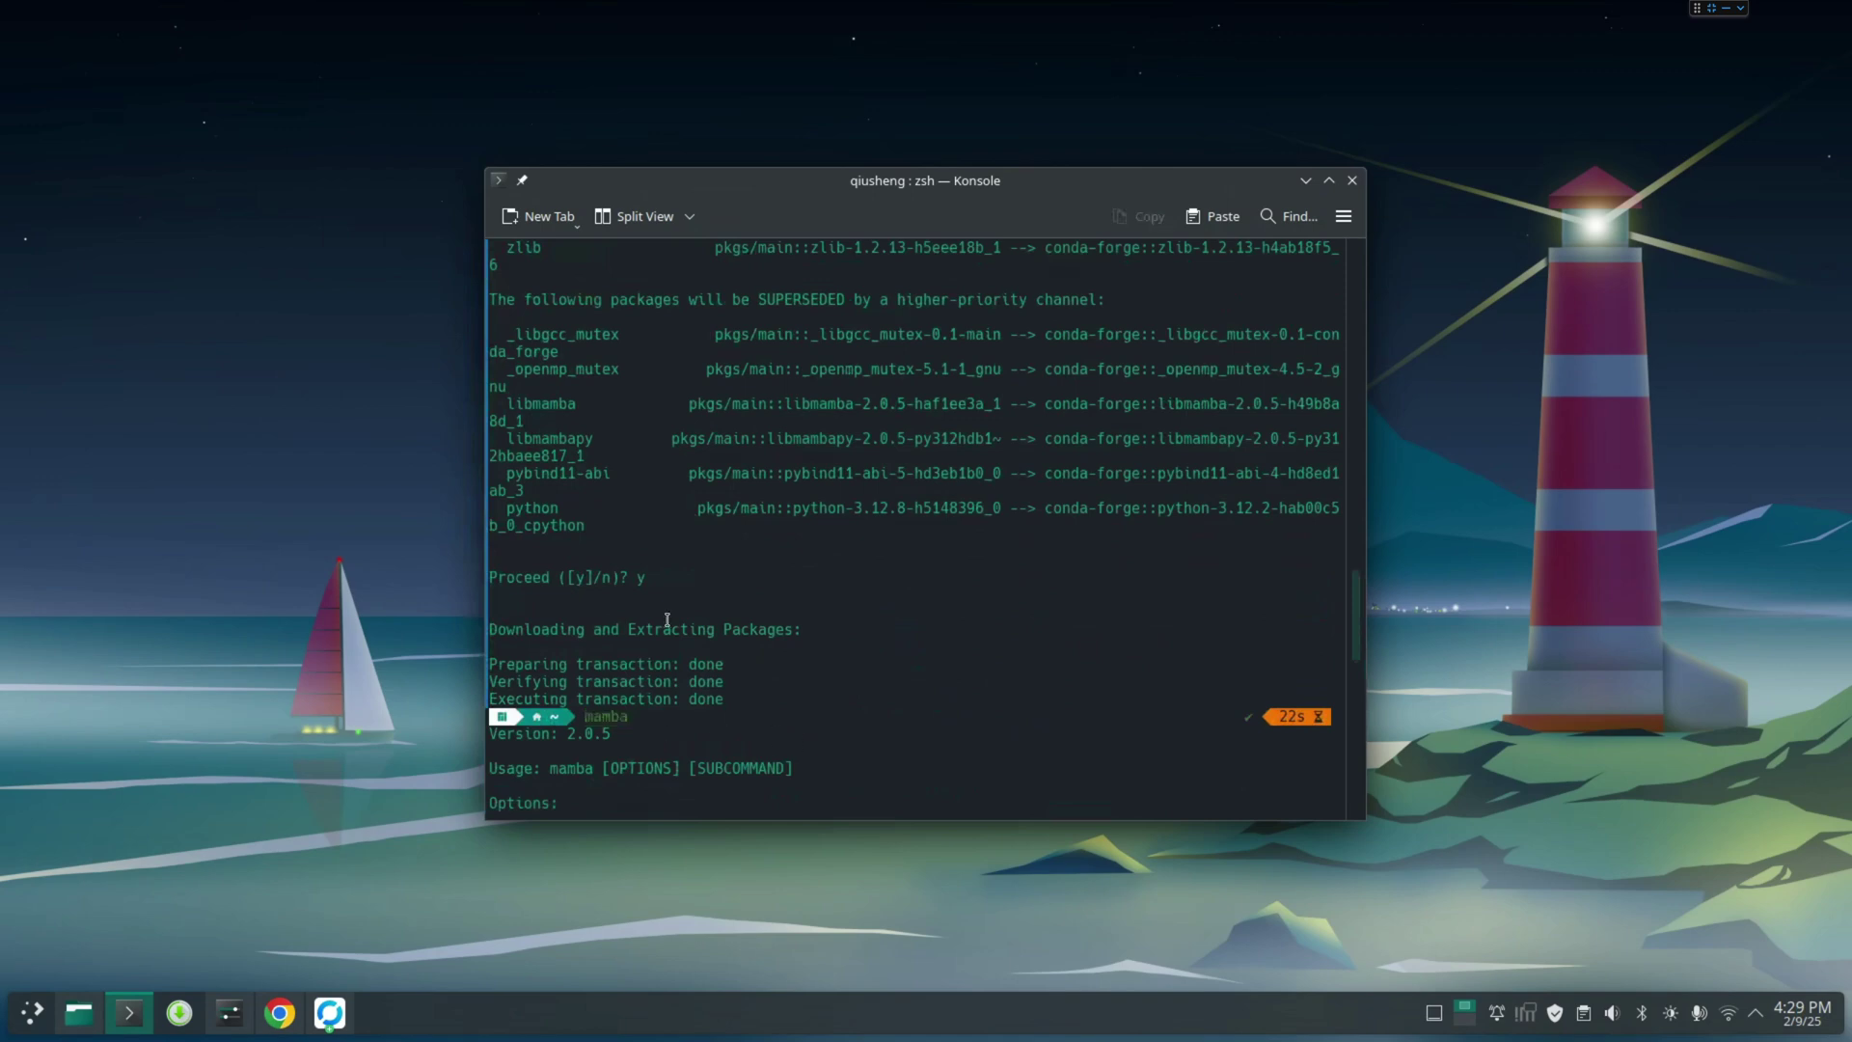
Close the terminal, search 'uv package mna' in a new Chrome tab, and open the astral-sh/uv repository
left_click(1352, 180)
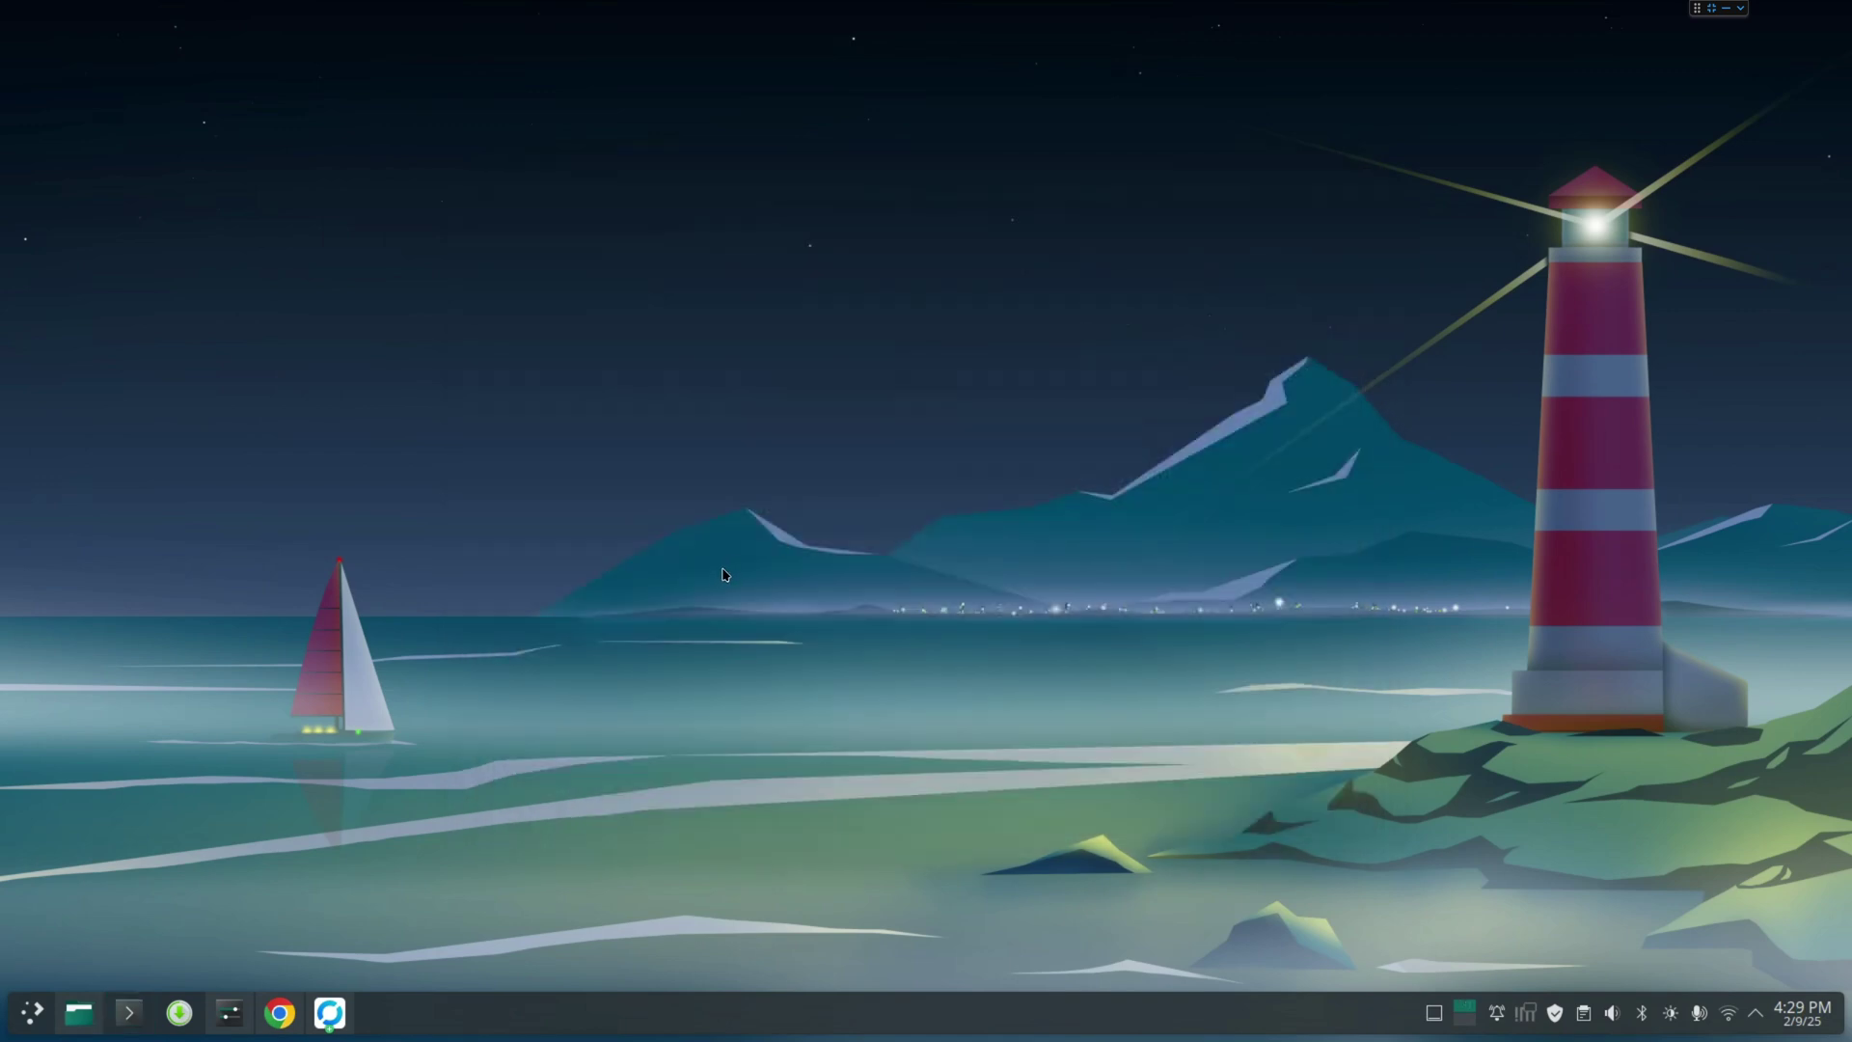
left_click(280, 1012)
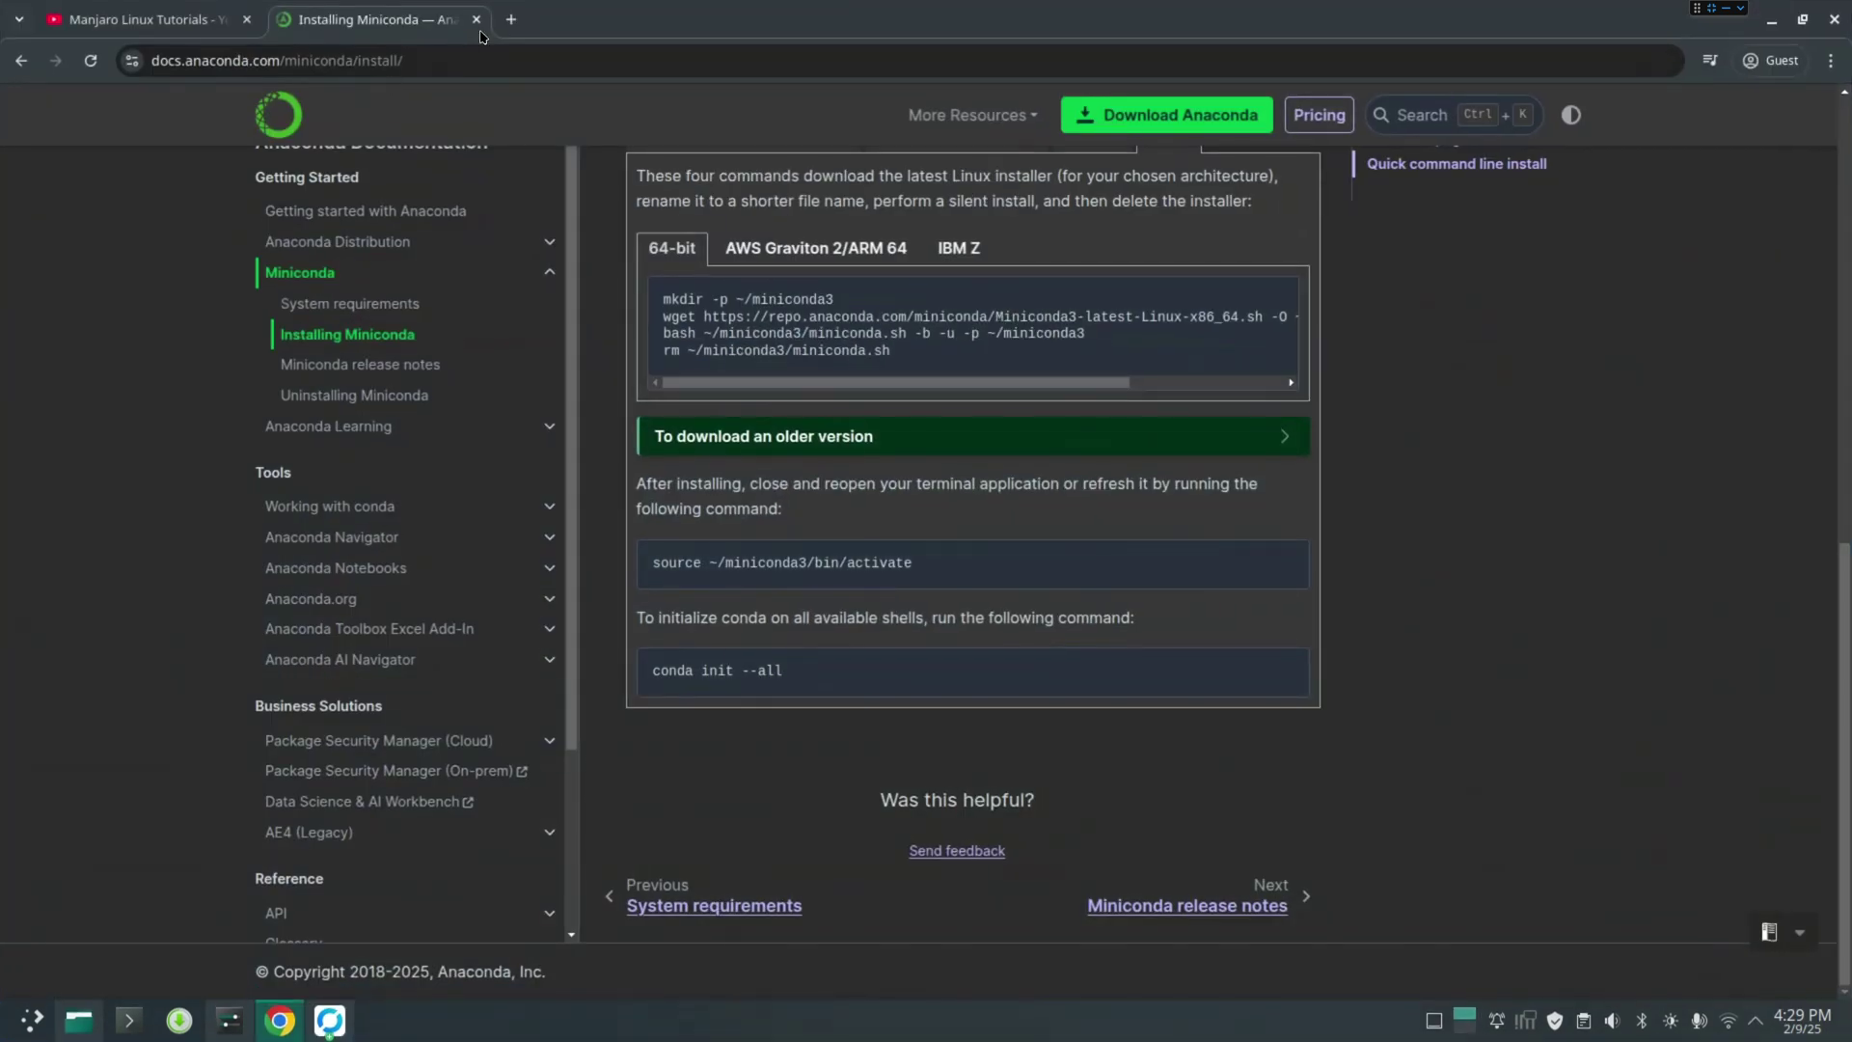
left_click(510, 28)
type("uv pa")
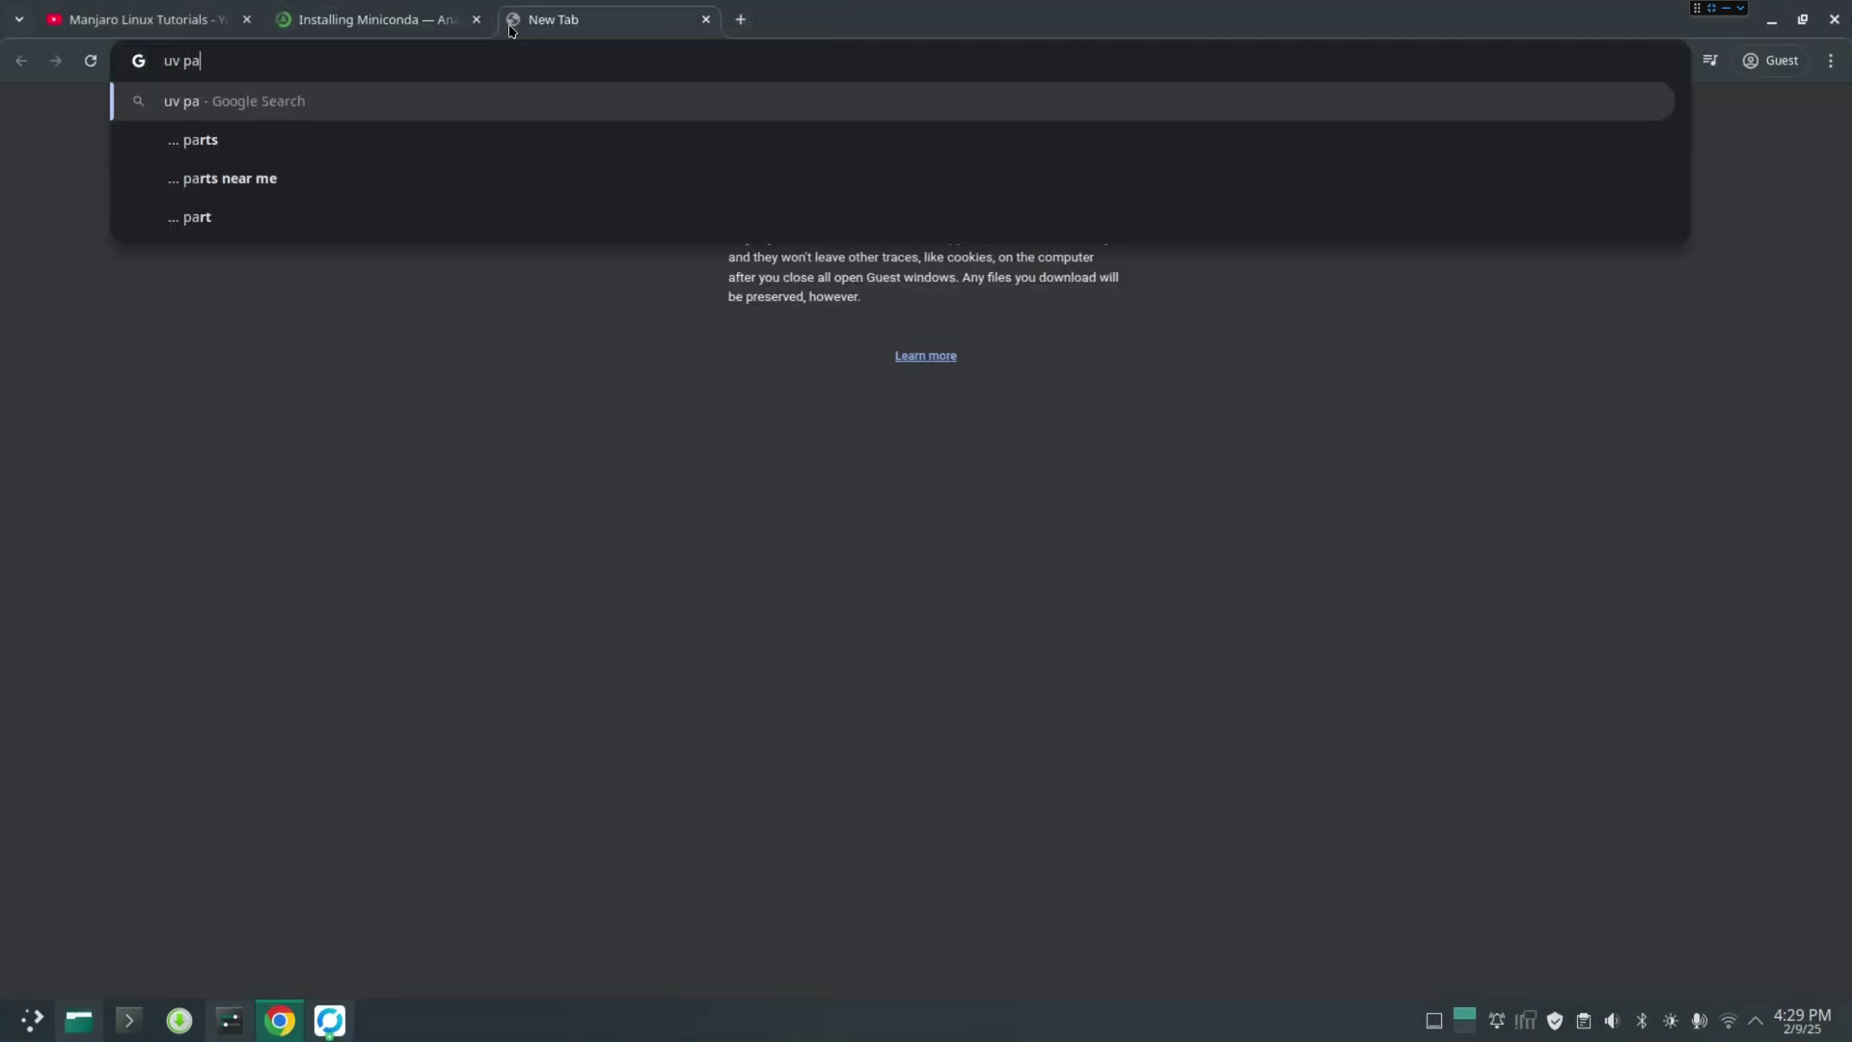
type("ckage mna")
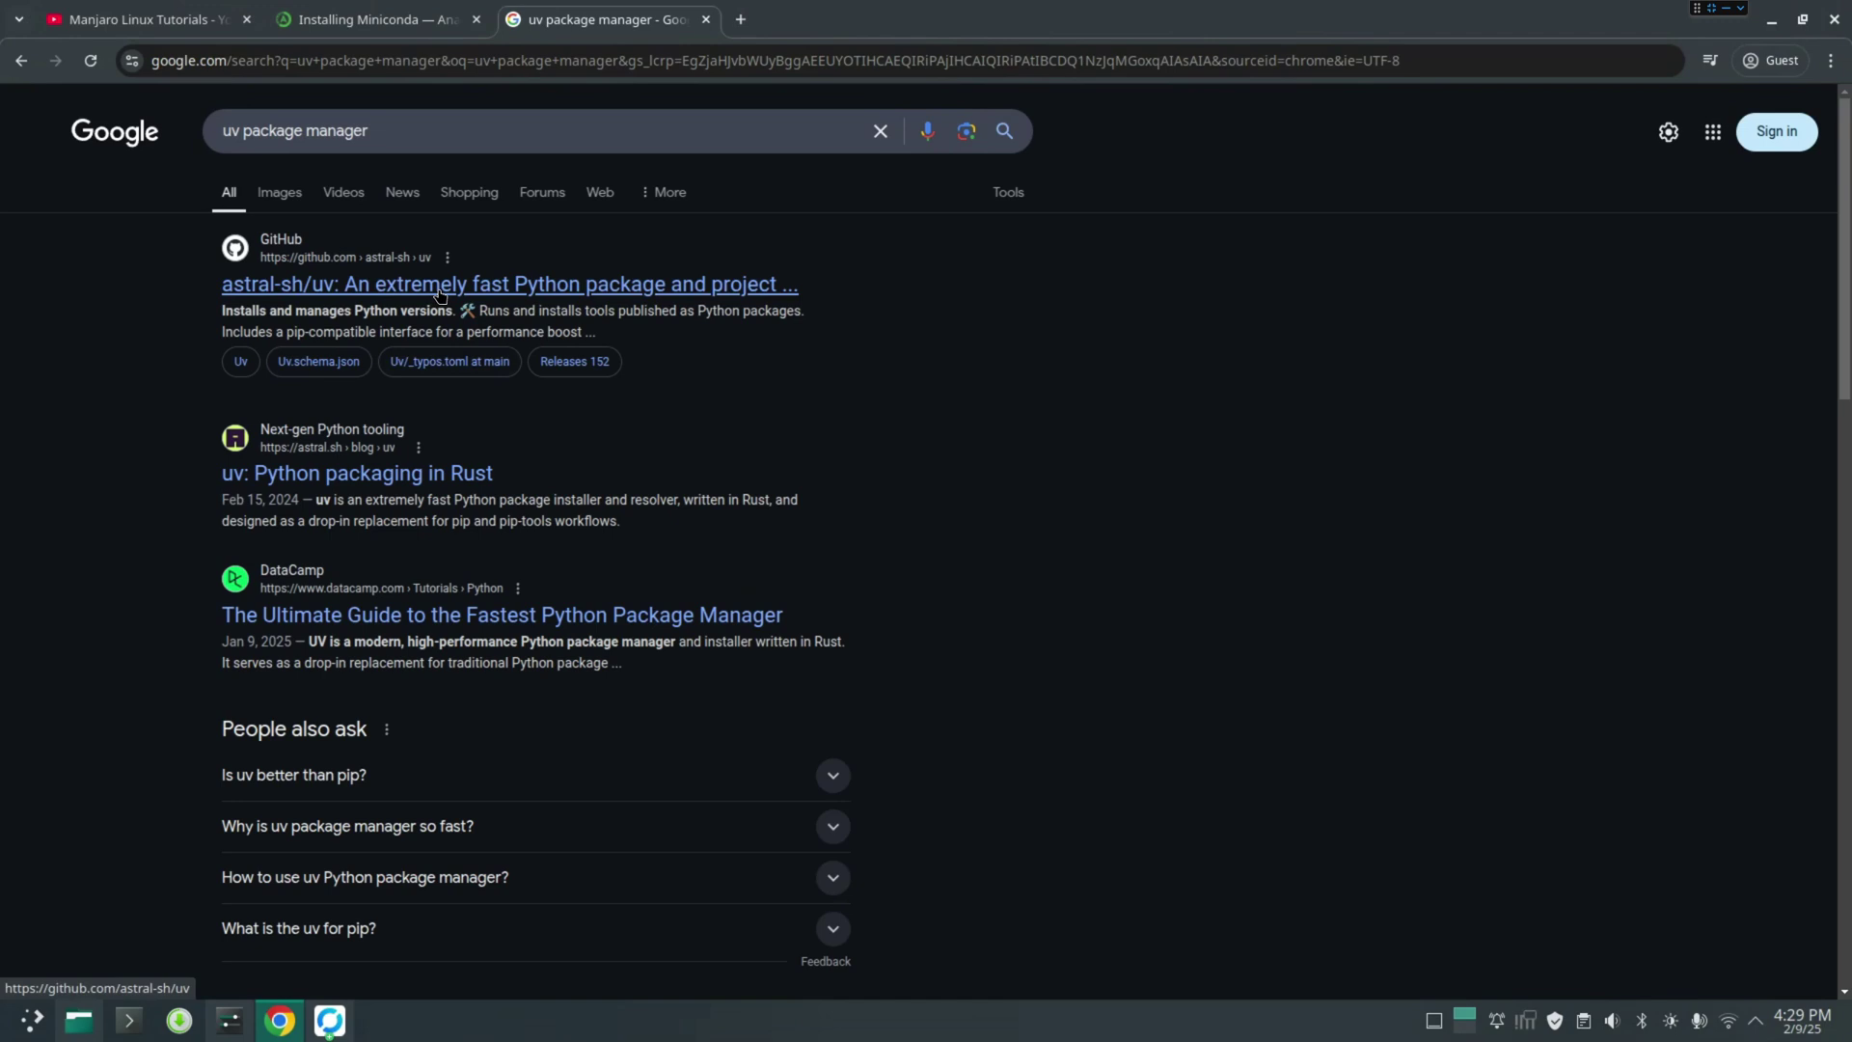
left_click(417, 291)
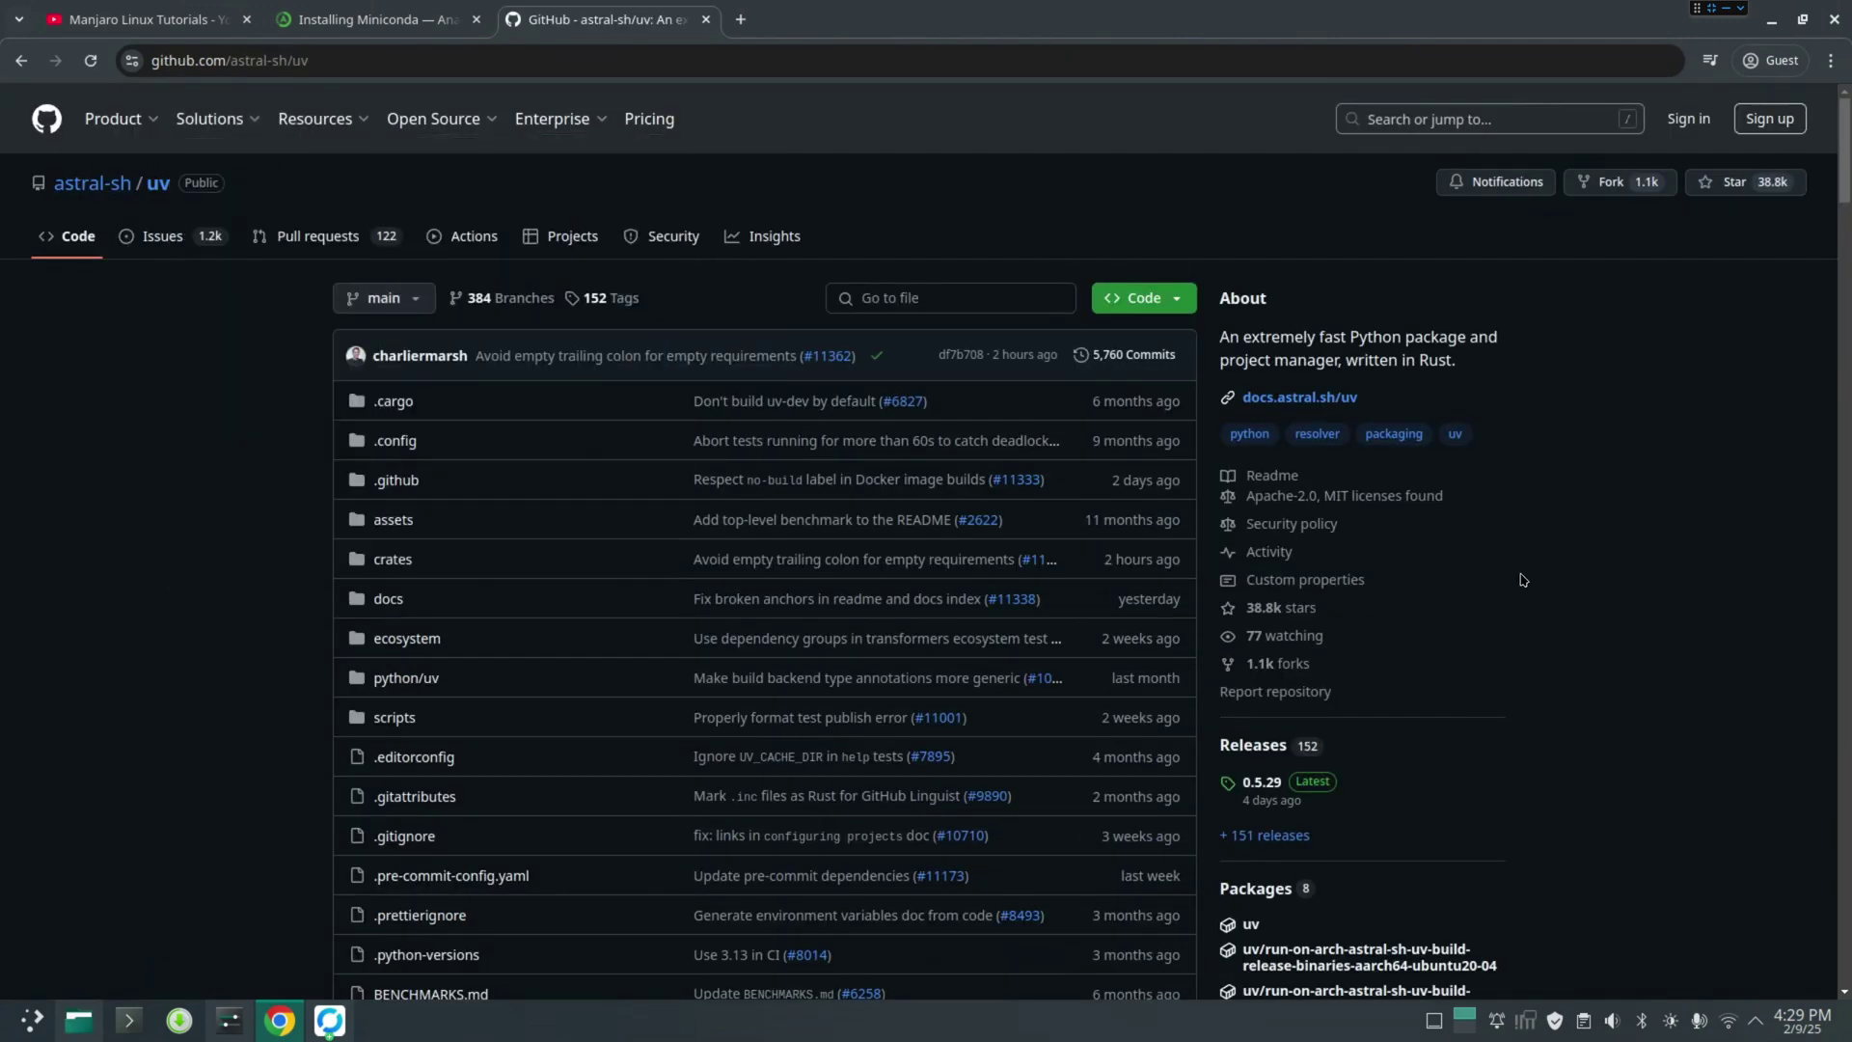
On the uv docs Installation page, copy the macOS and Linux curl install command
left_click(1299, 398)
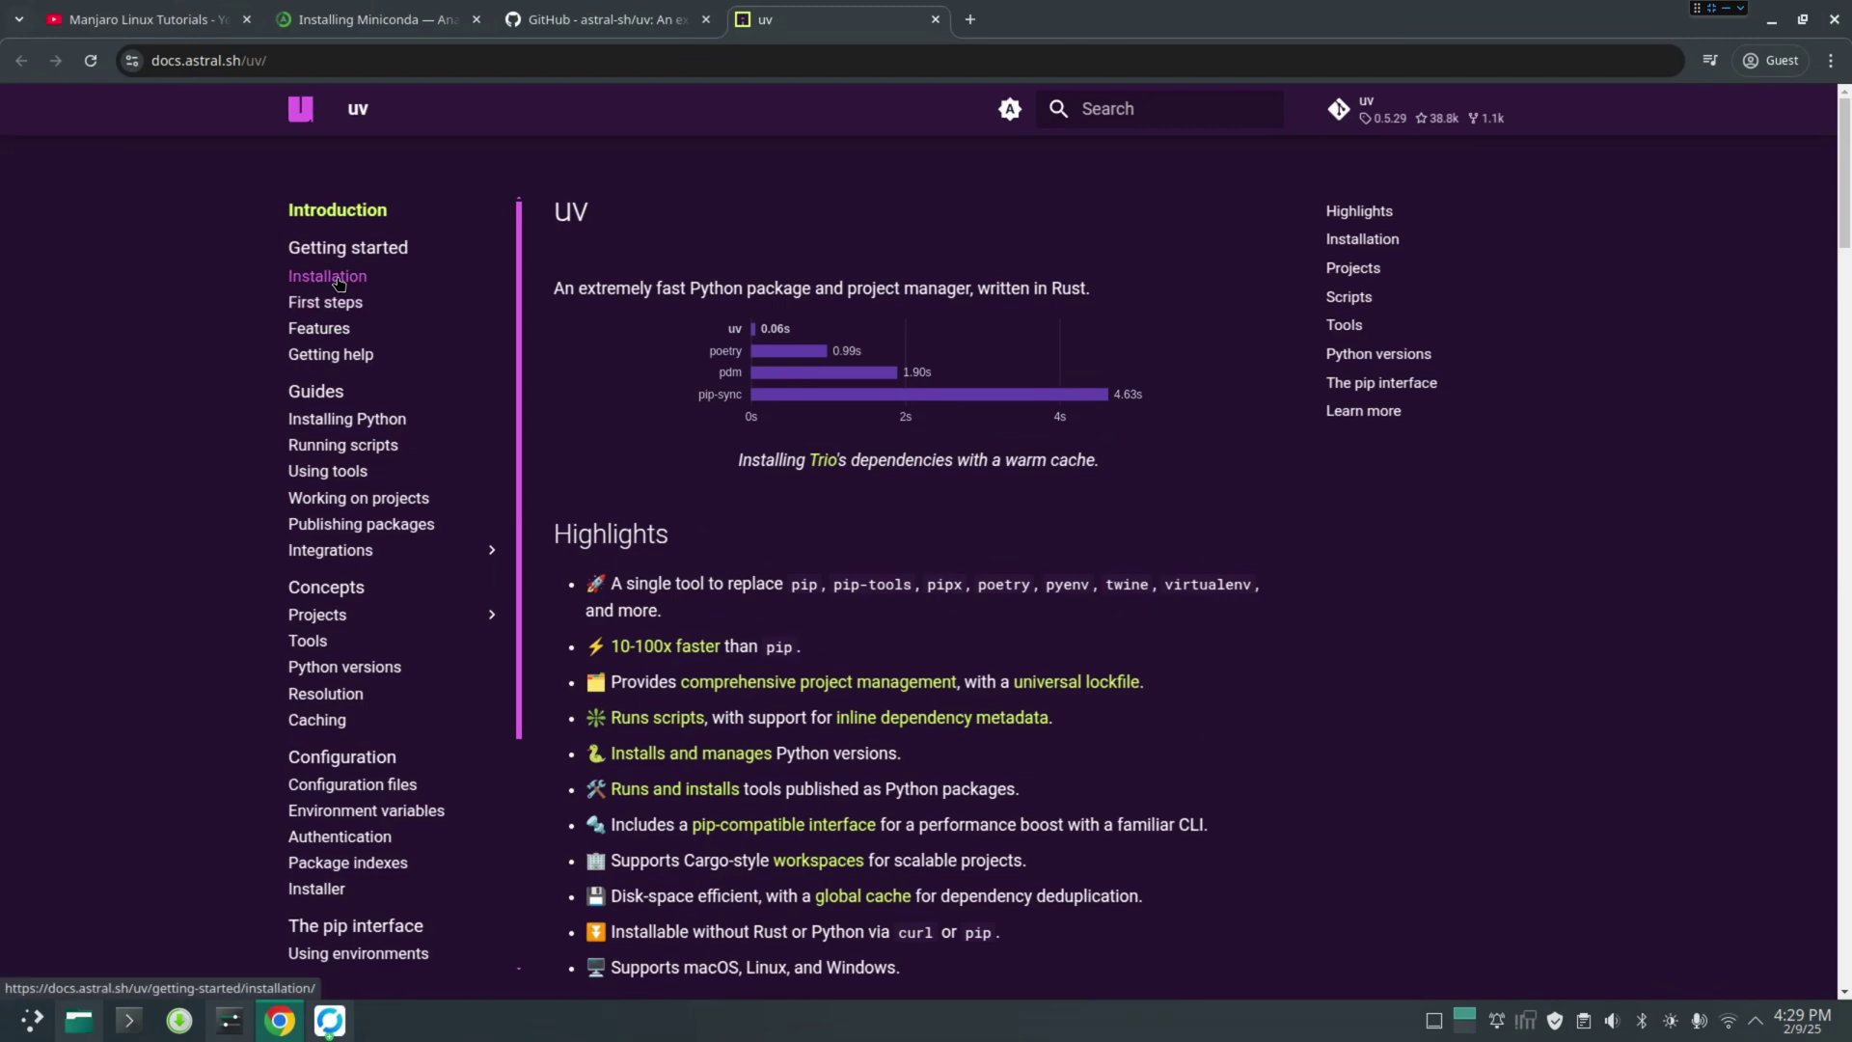
left_click(336, 279)
scroll(678, 436, "down", 6)
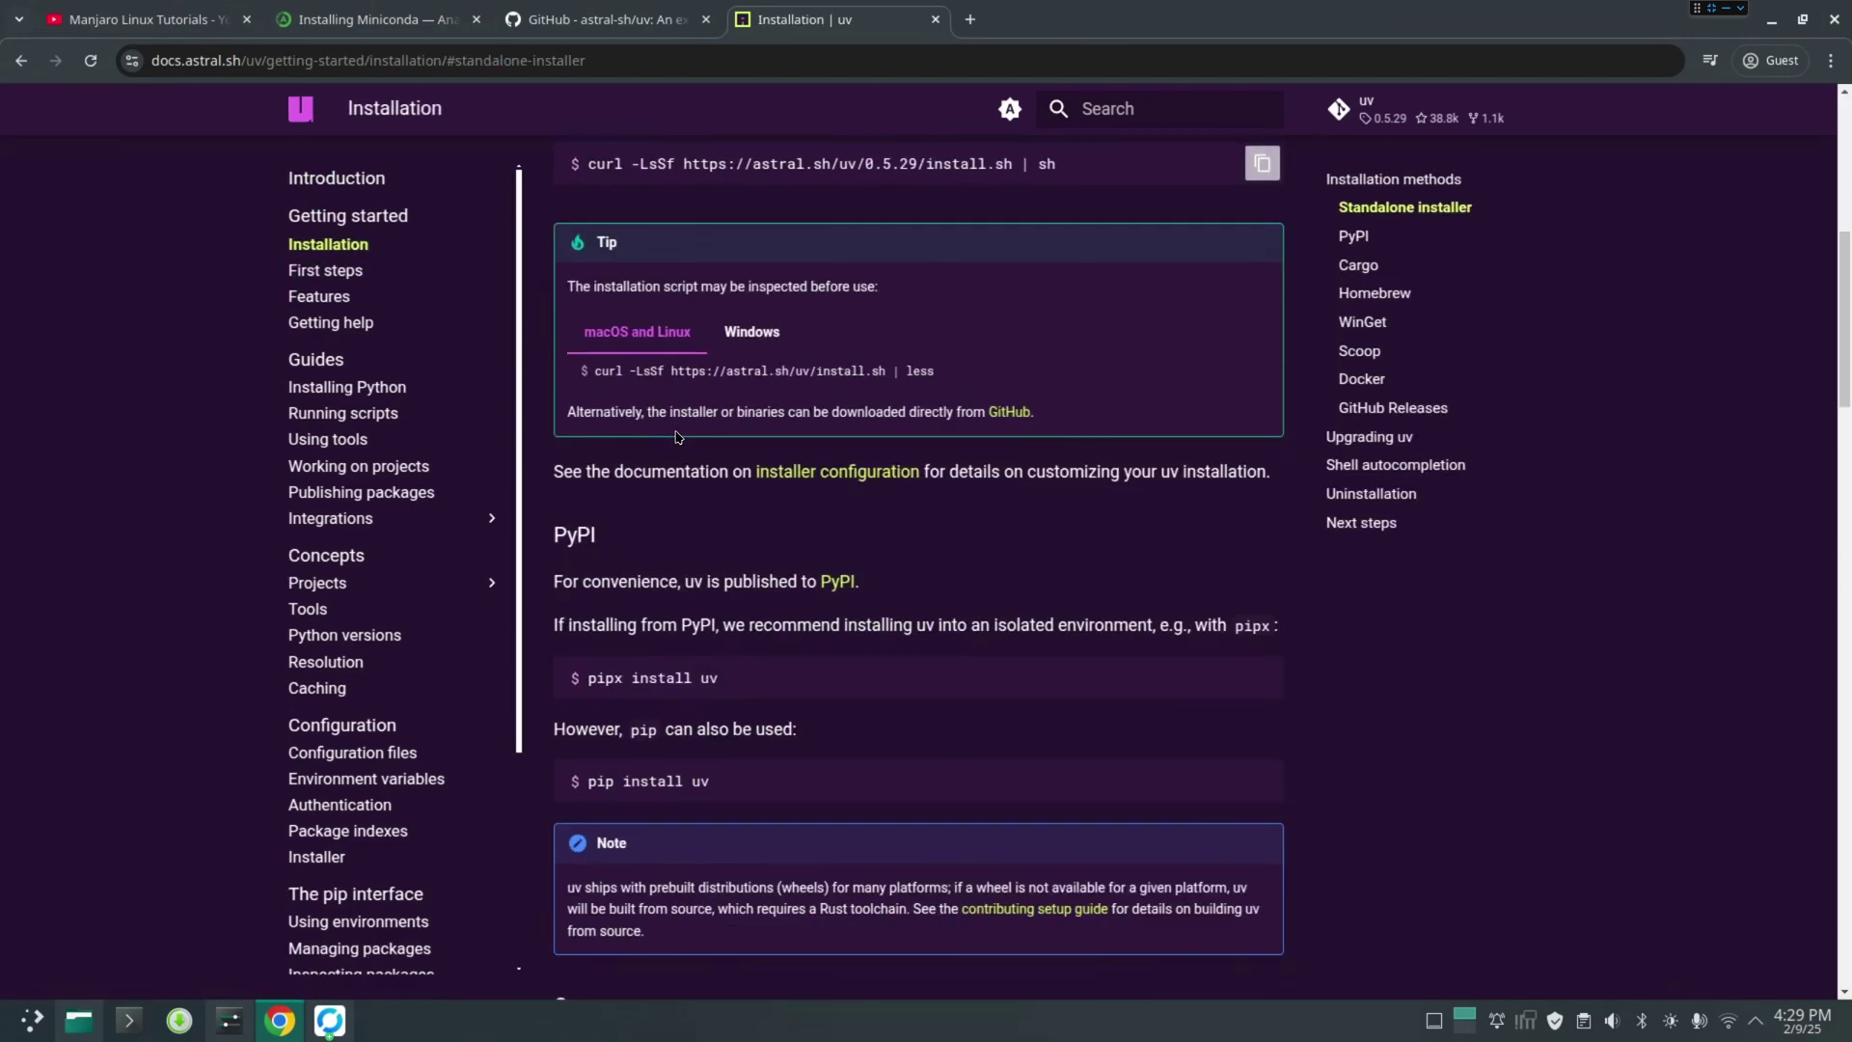
scroll(683, 415, "up", 5)
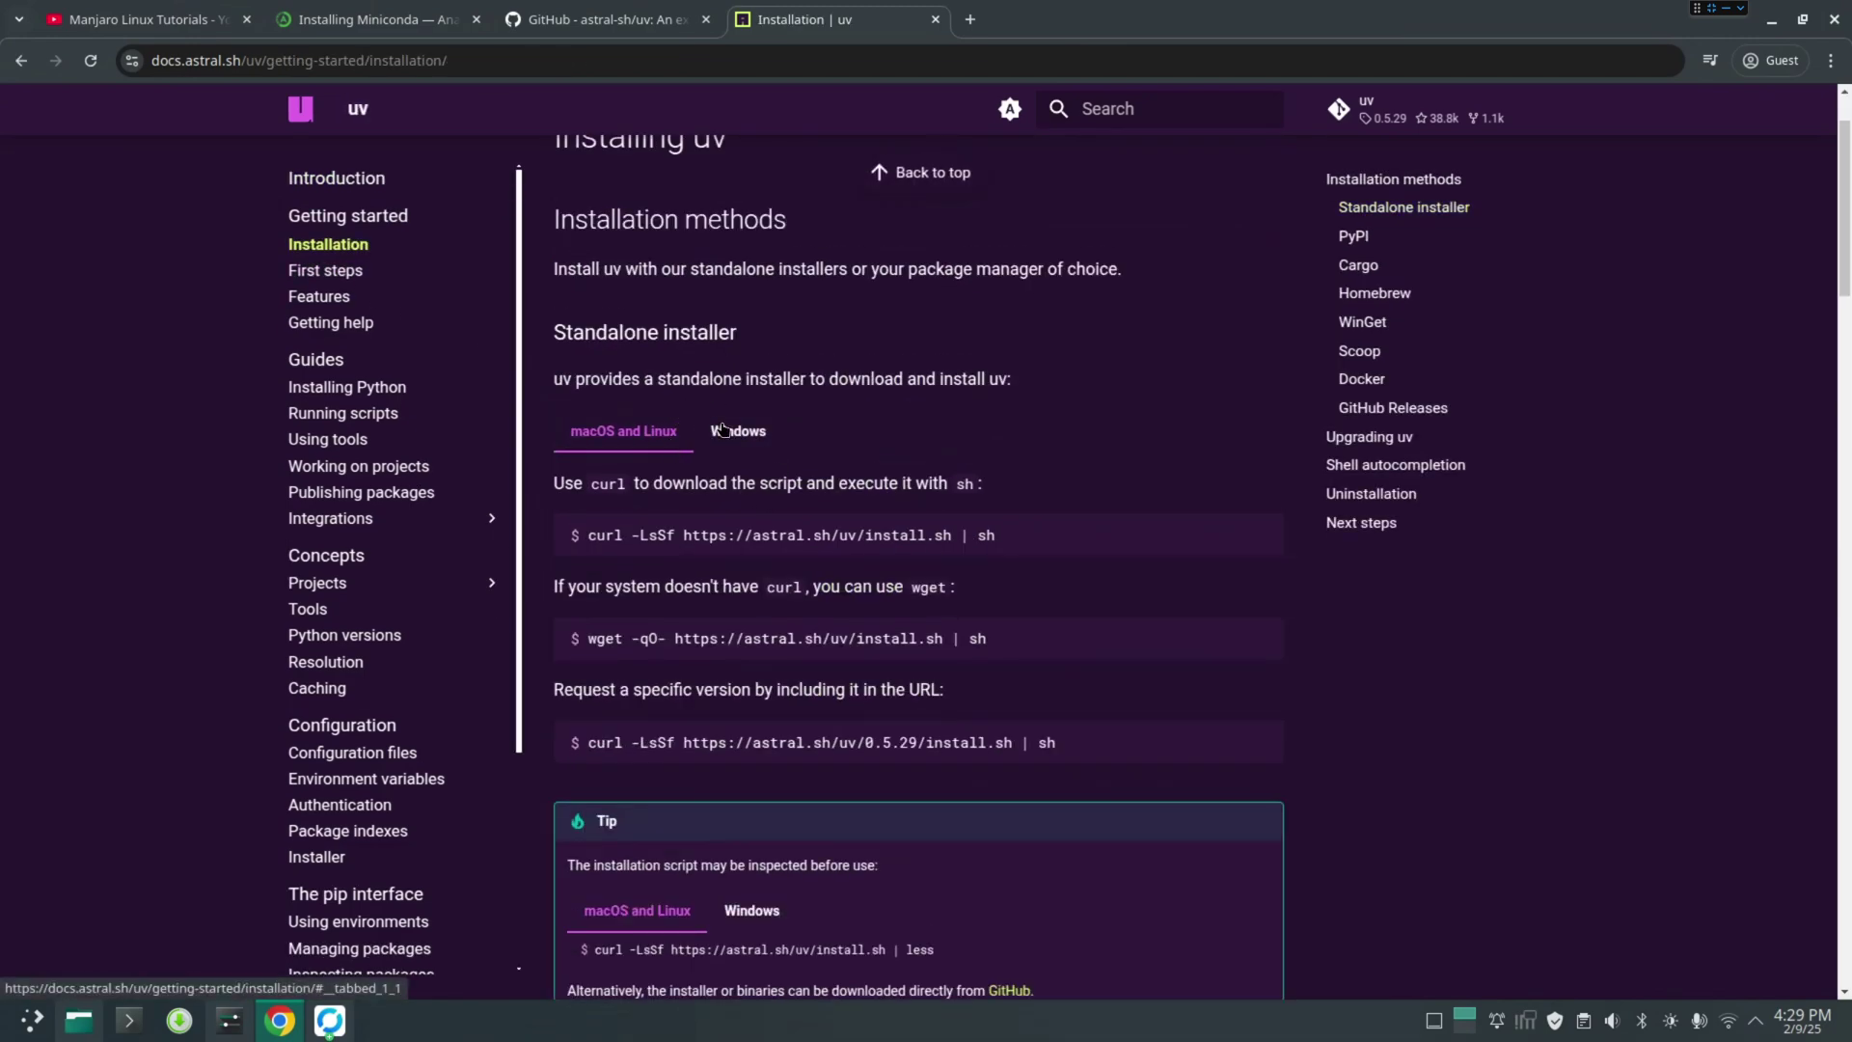
left_click(737, 431)
left_click(628, 431)
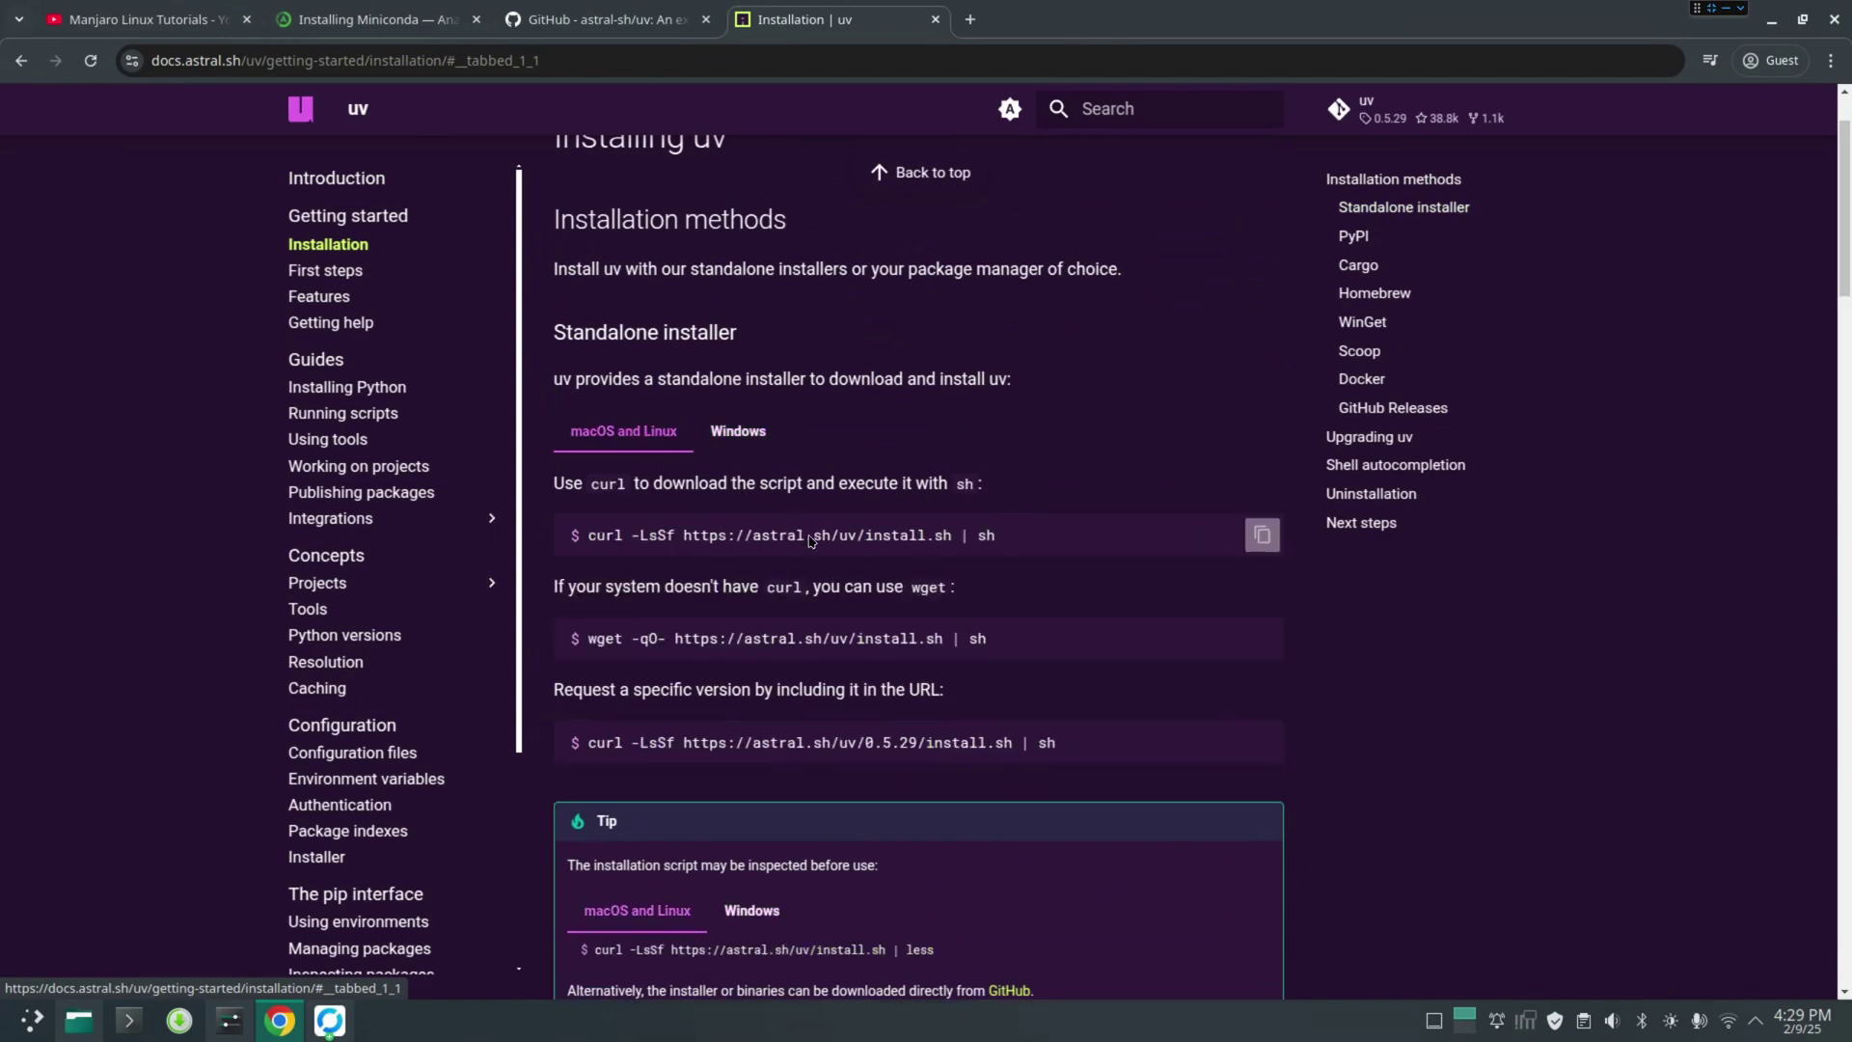
left_click(1262, 535)
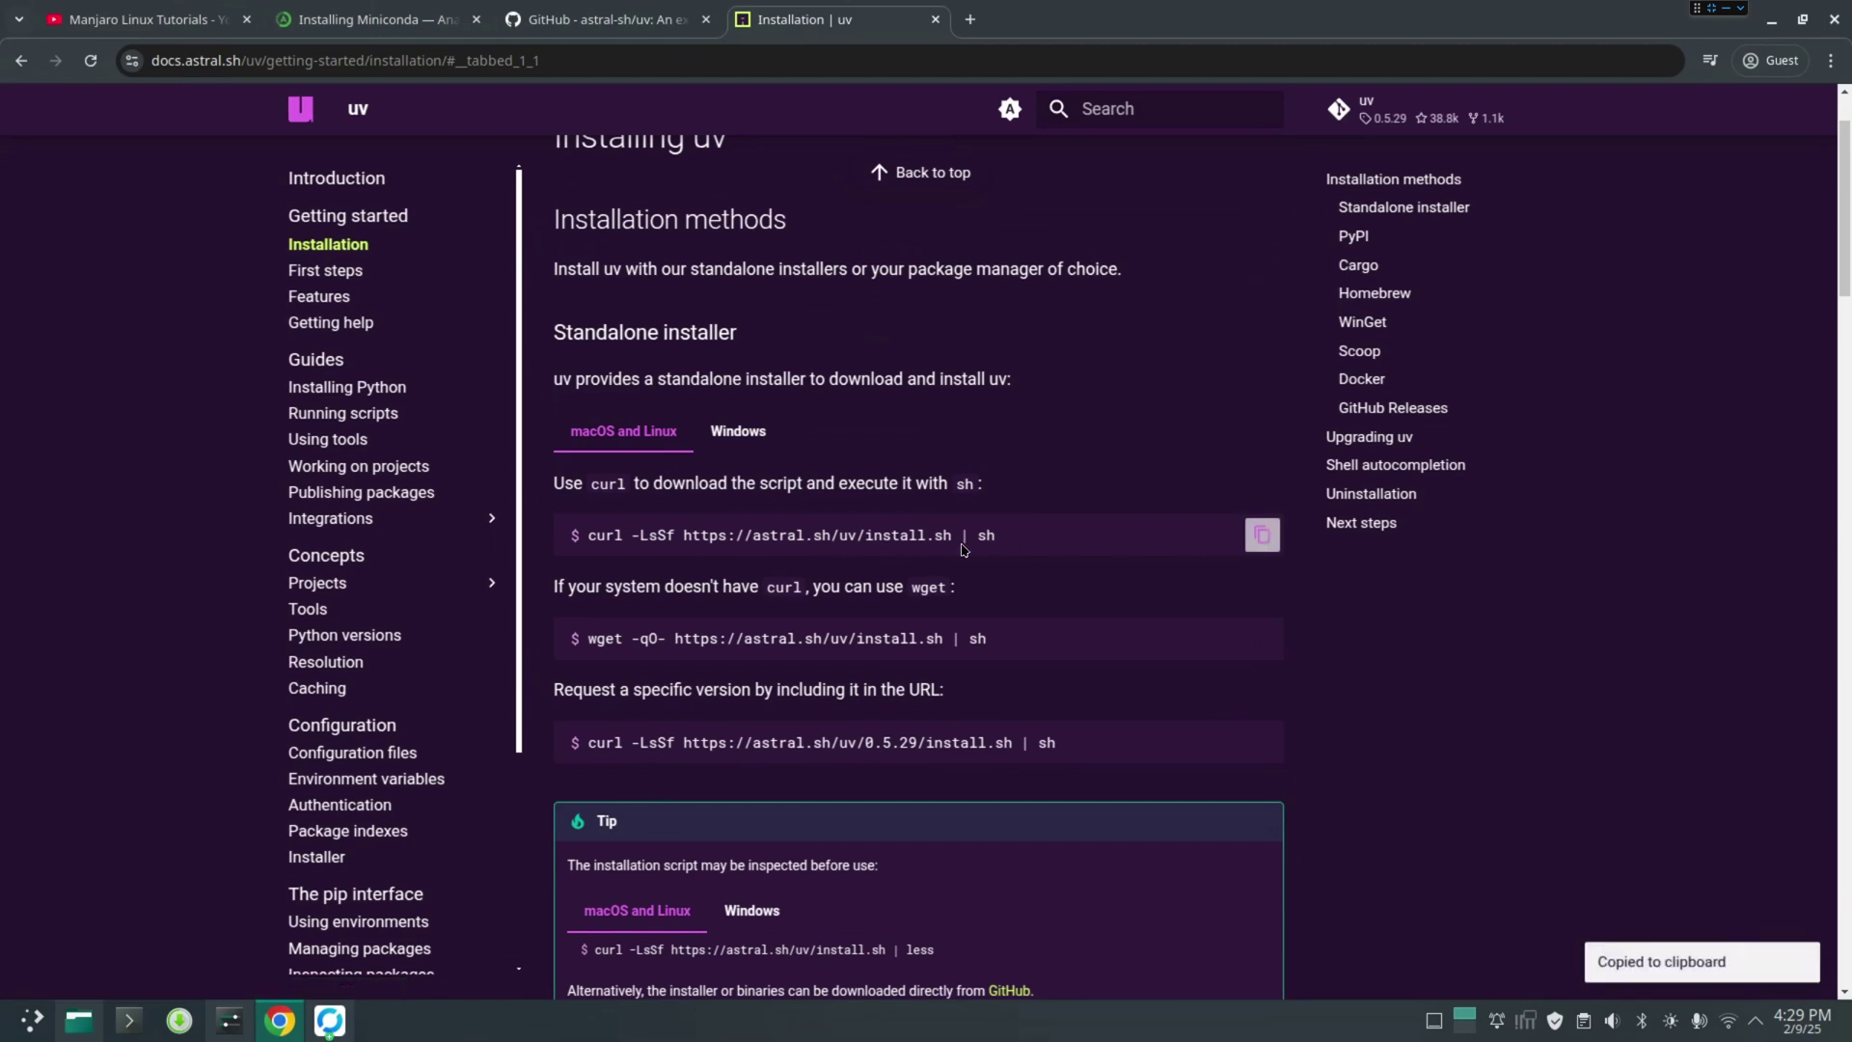
Paste and run the curl install script in a new terminal, installing uv 0.5.29 into ~/.local/bin
left_click(128, 1020)
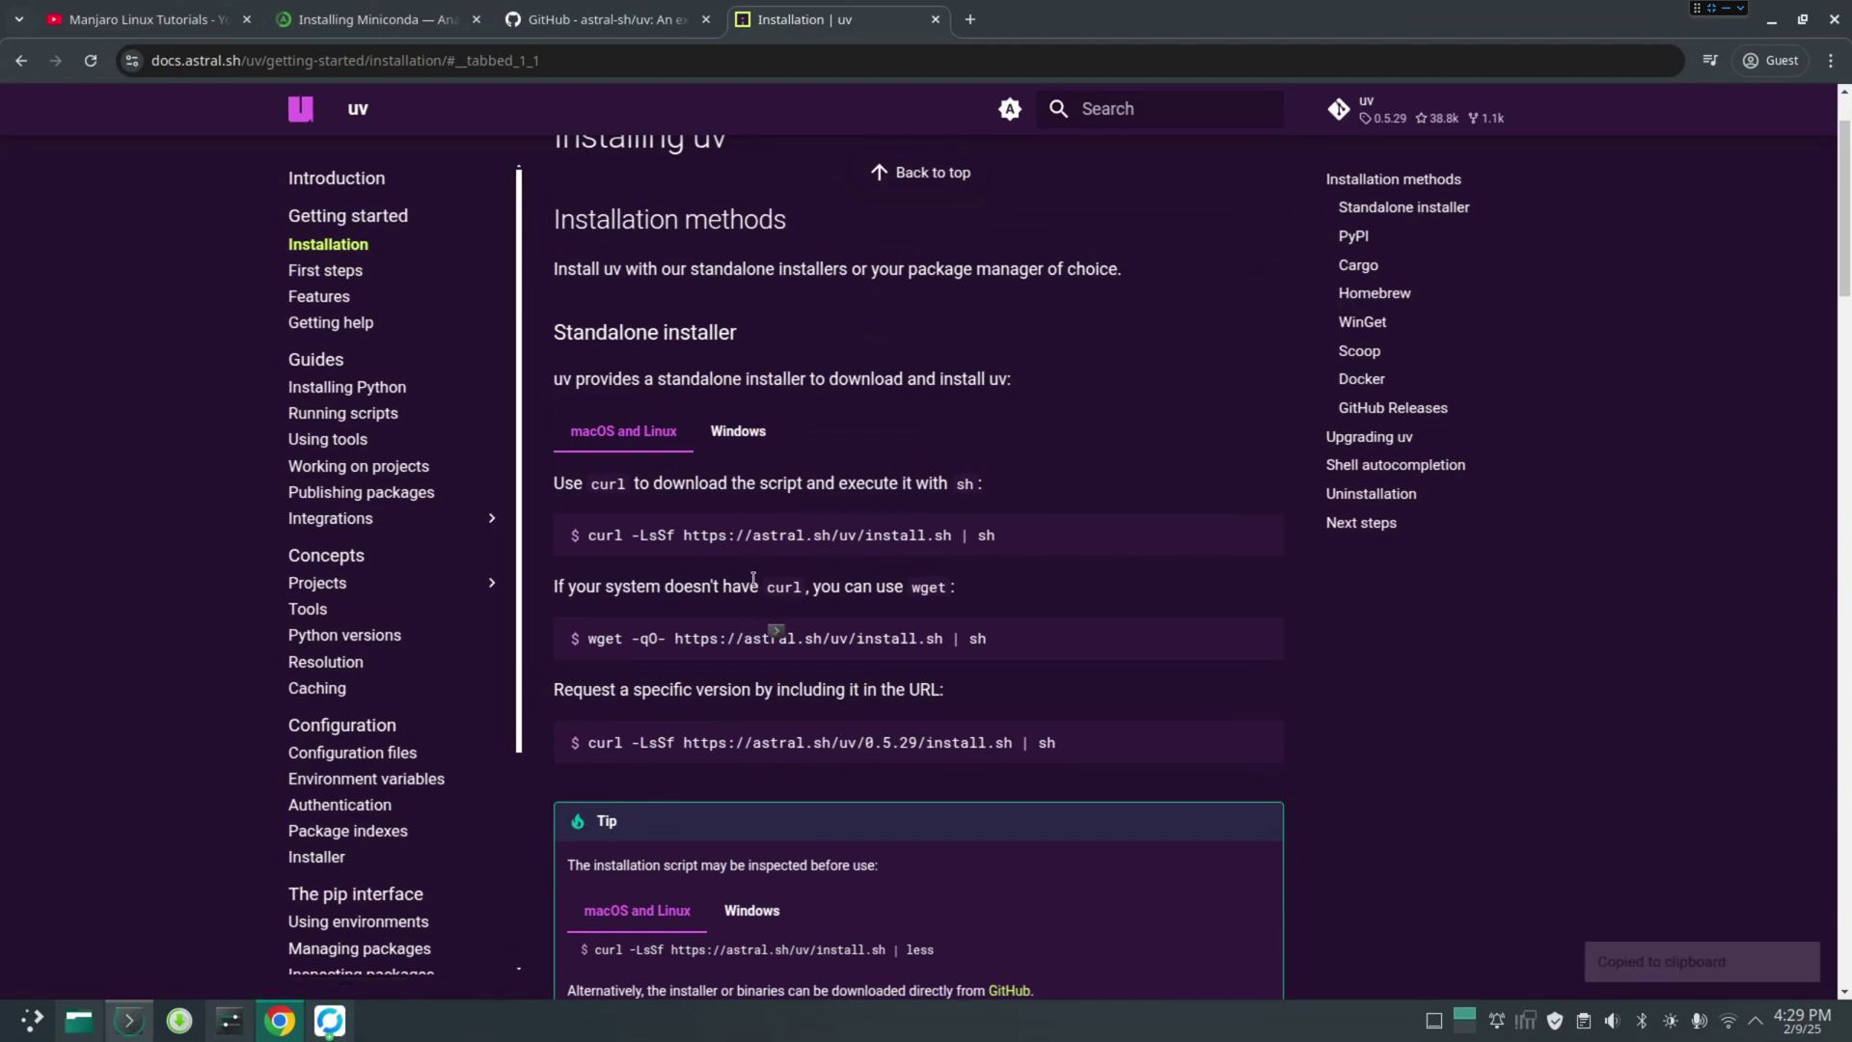
right_click(711, 385)
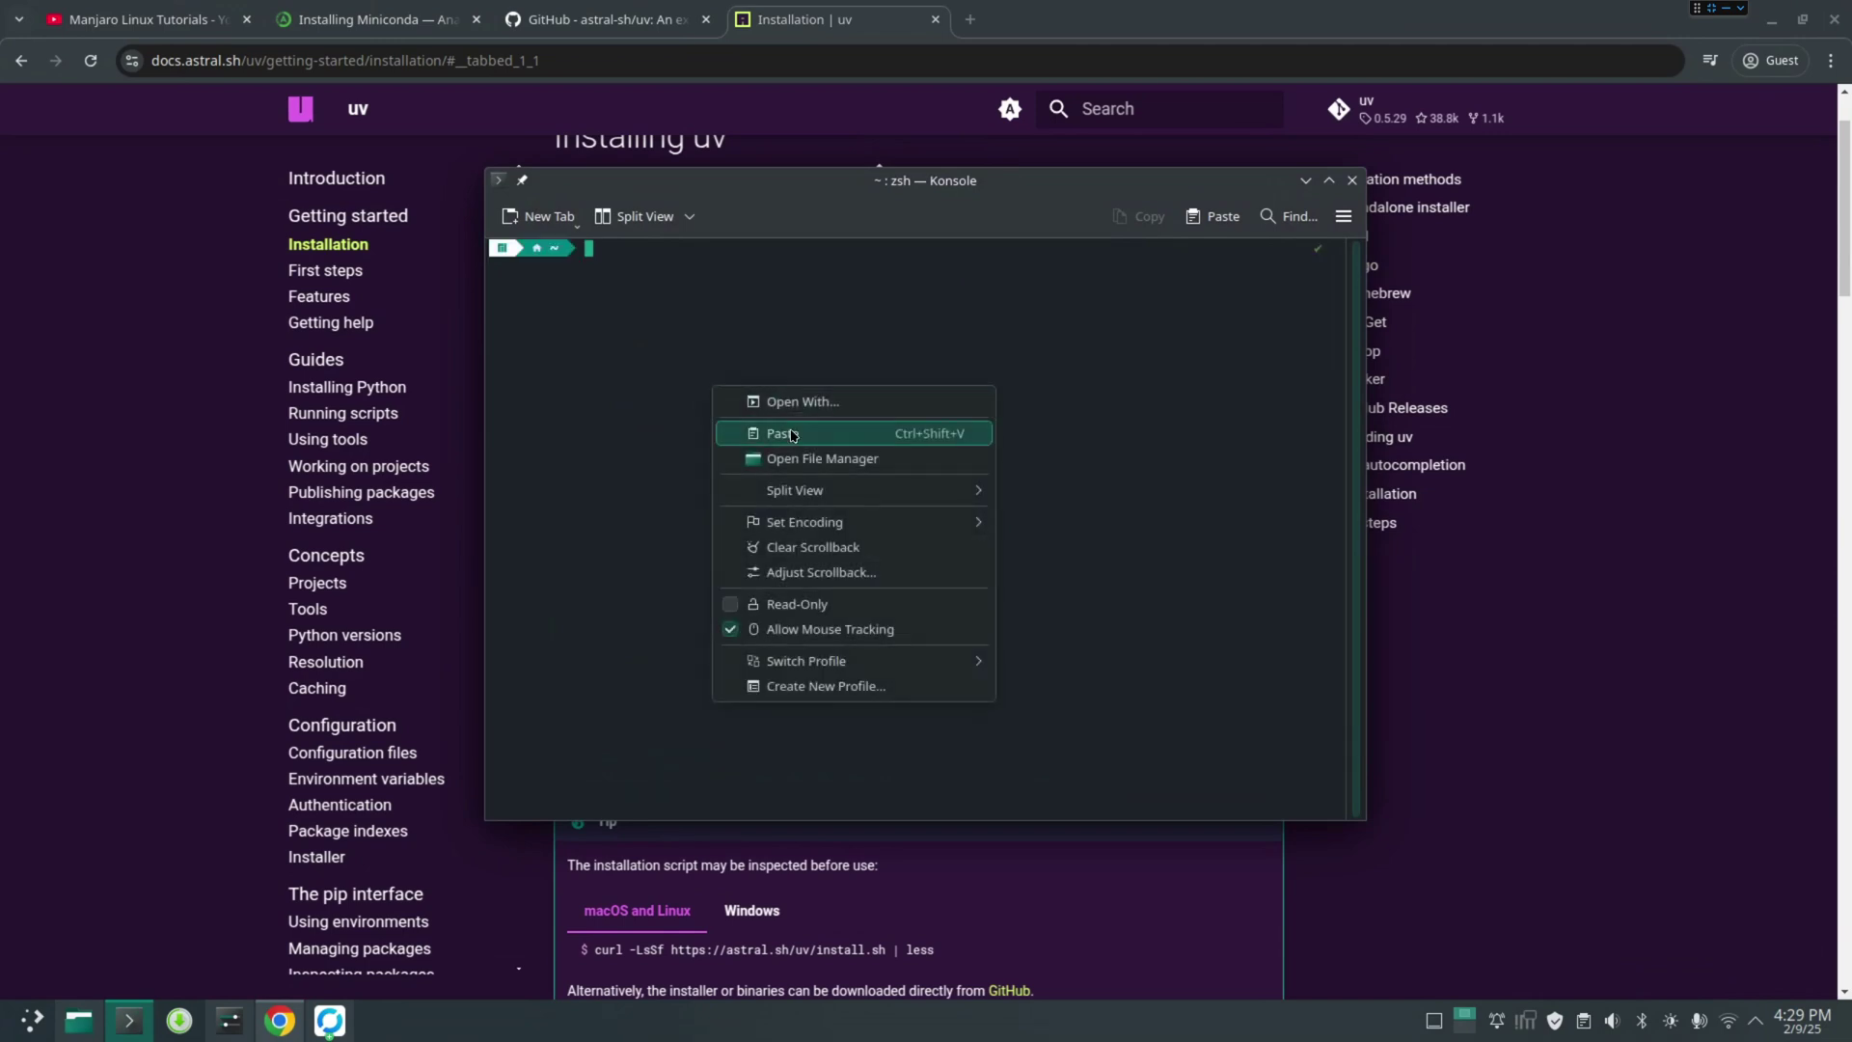
left_click(798, 439)
key("Return")
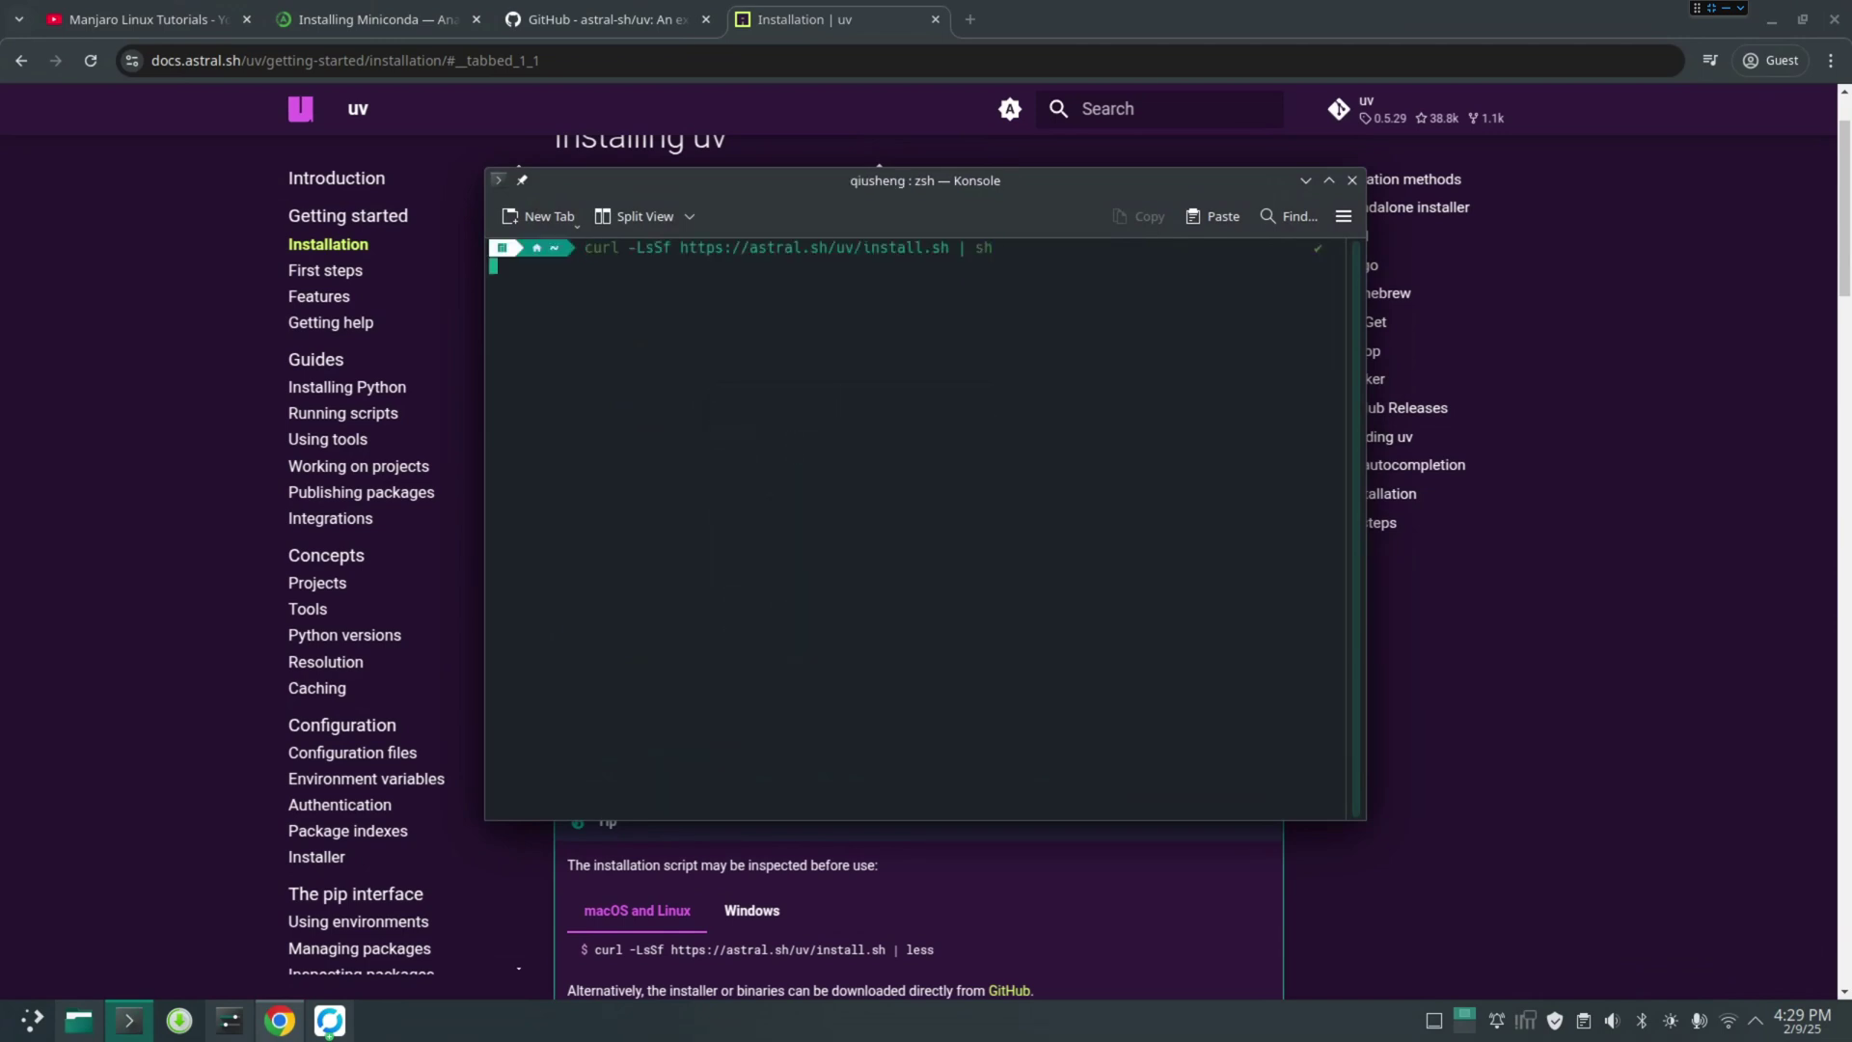
left_click_drag(921, 183, 968, 254)
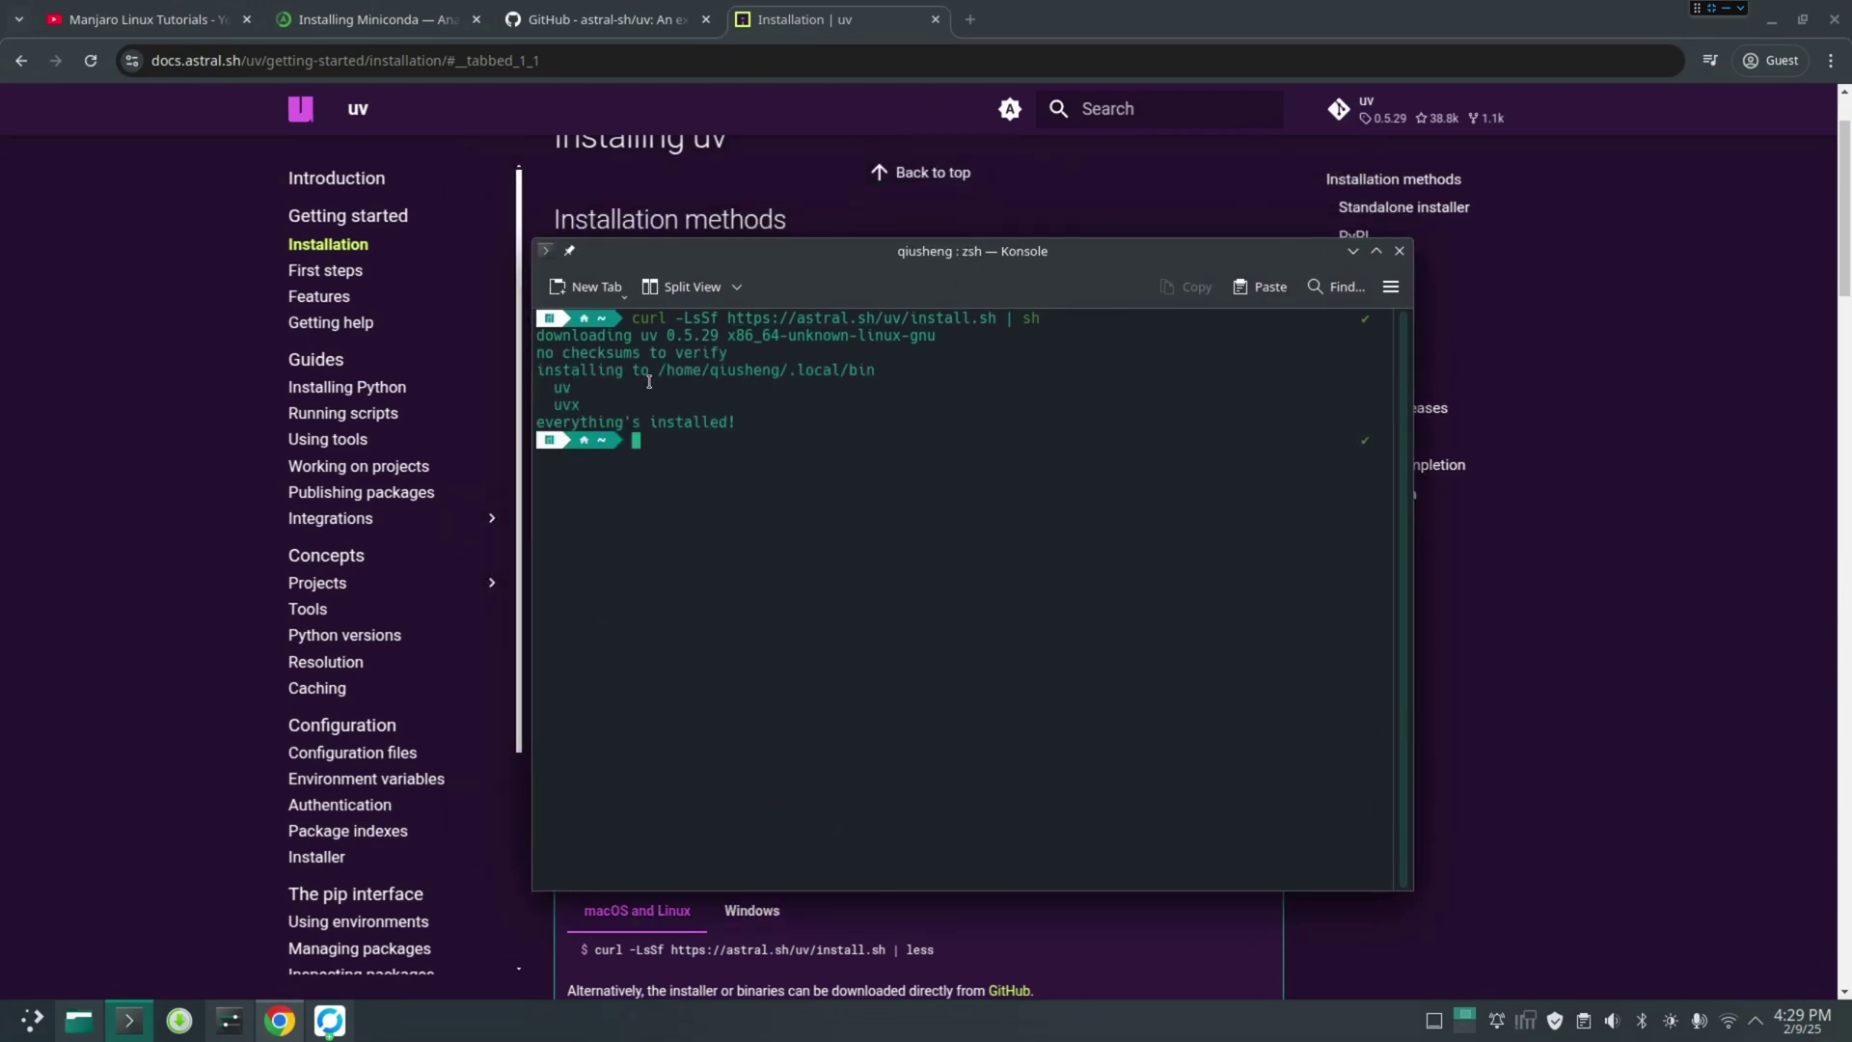
Run uv to confirm it prints its help, then close the terminal
type("uv")
key("Return")
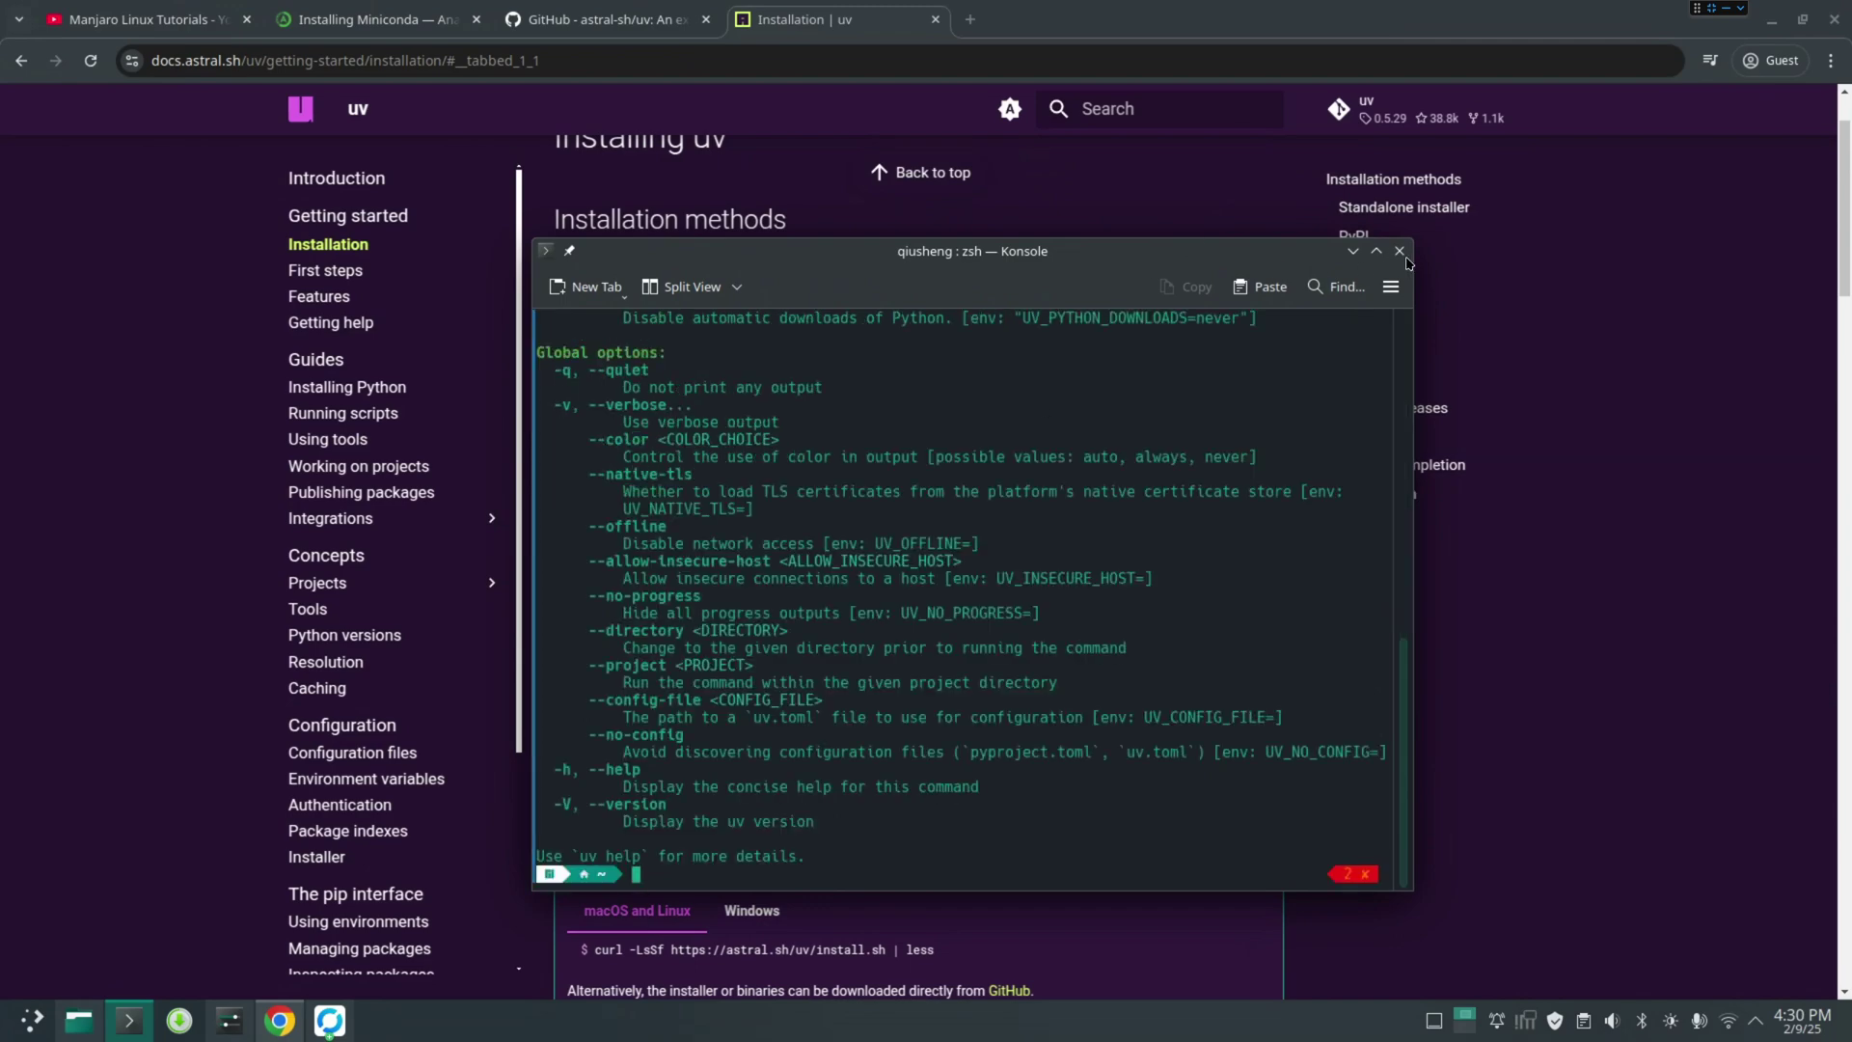
left_click(1399, 251)
Create a new folder named test in Downloads with Dolphin
key("super+d")
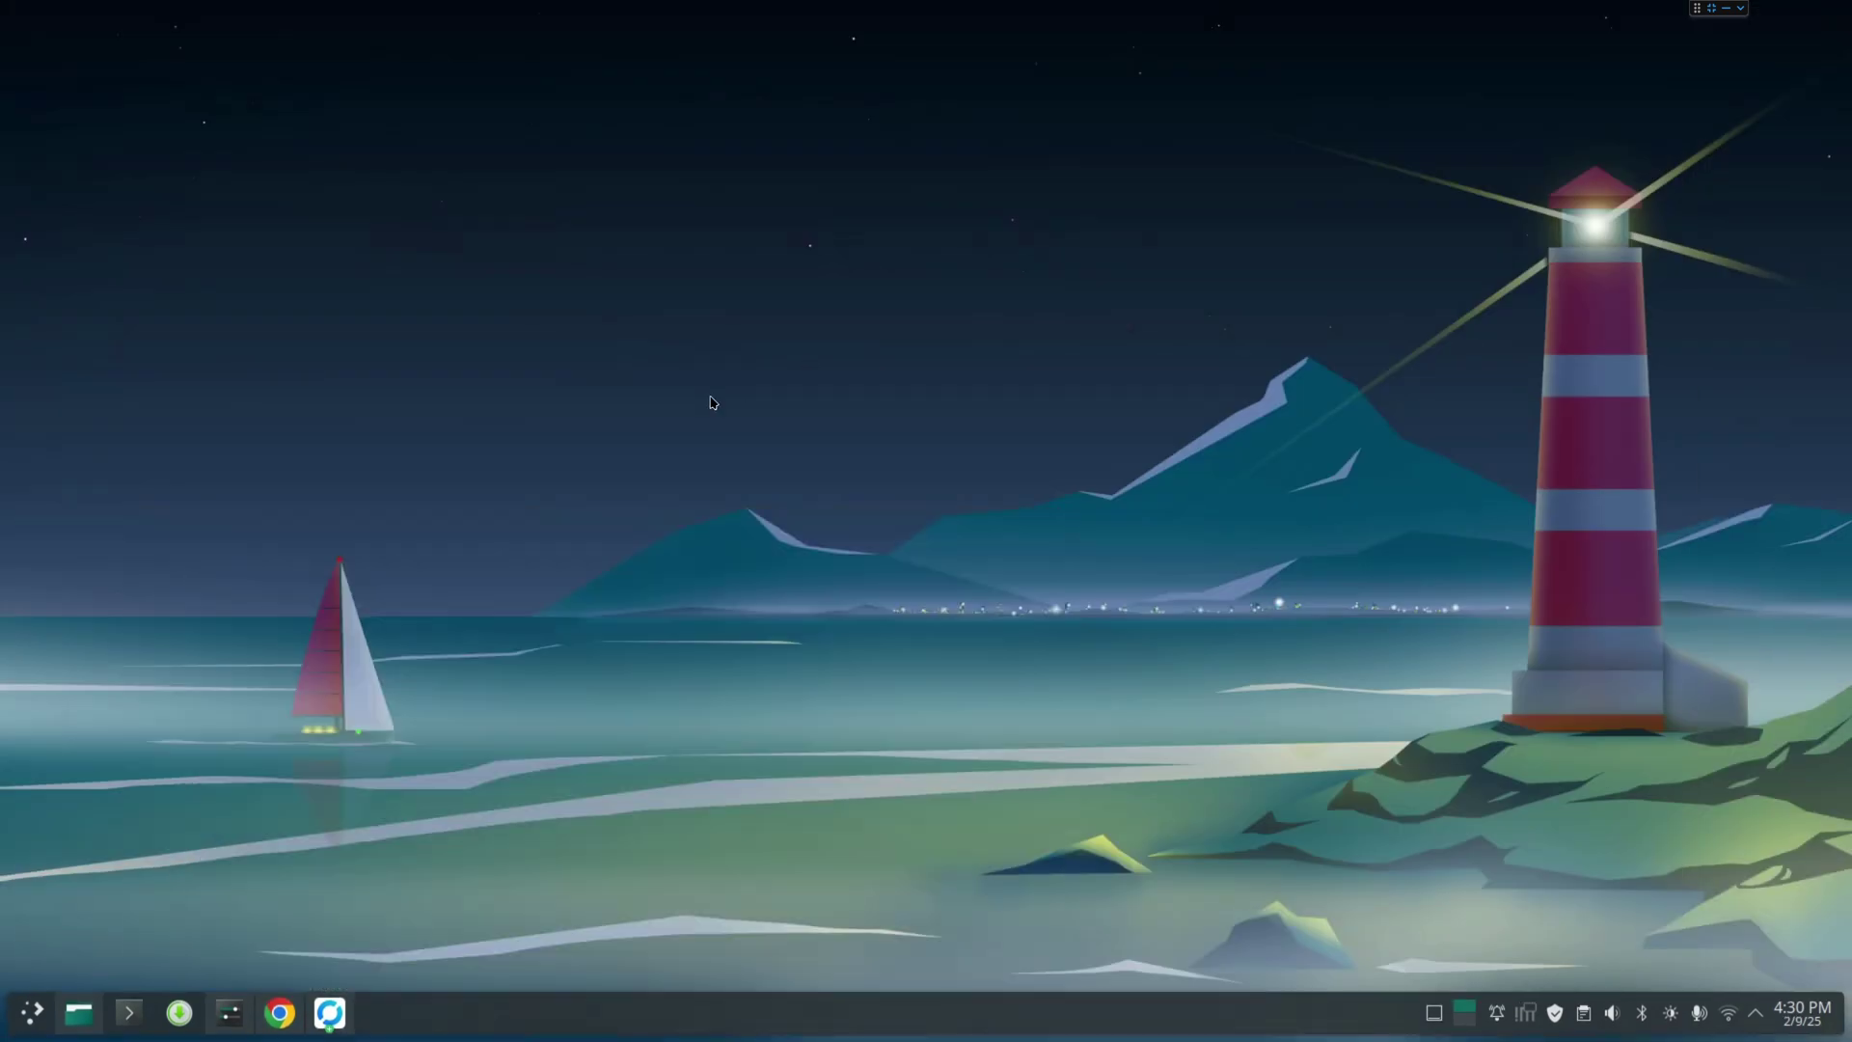
left_click(79, 1012)
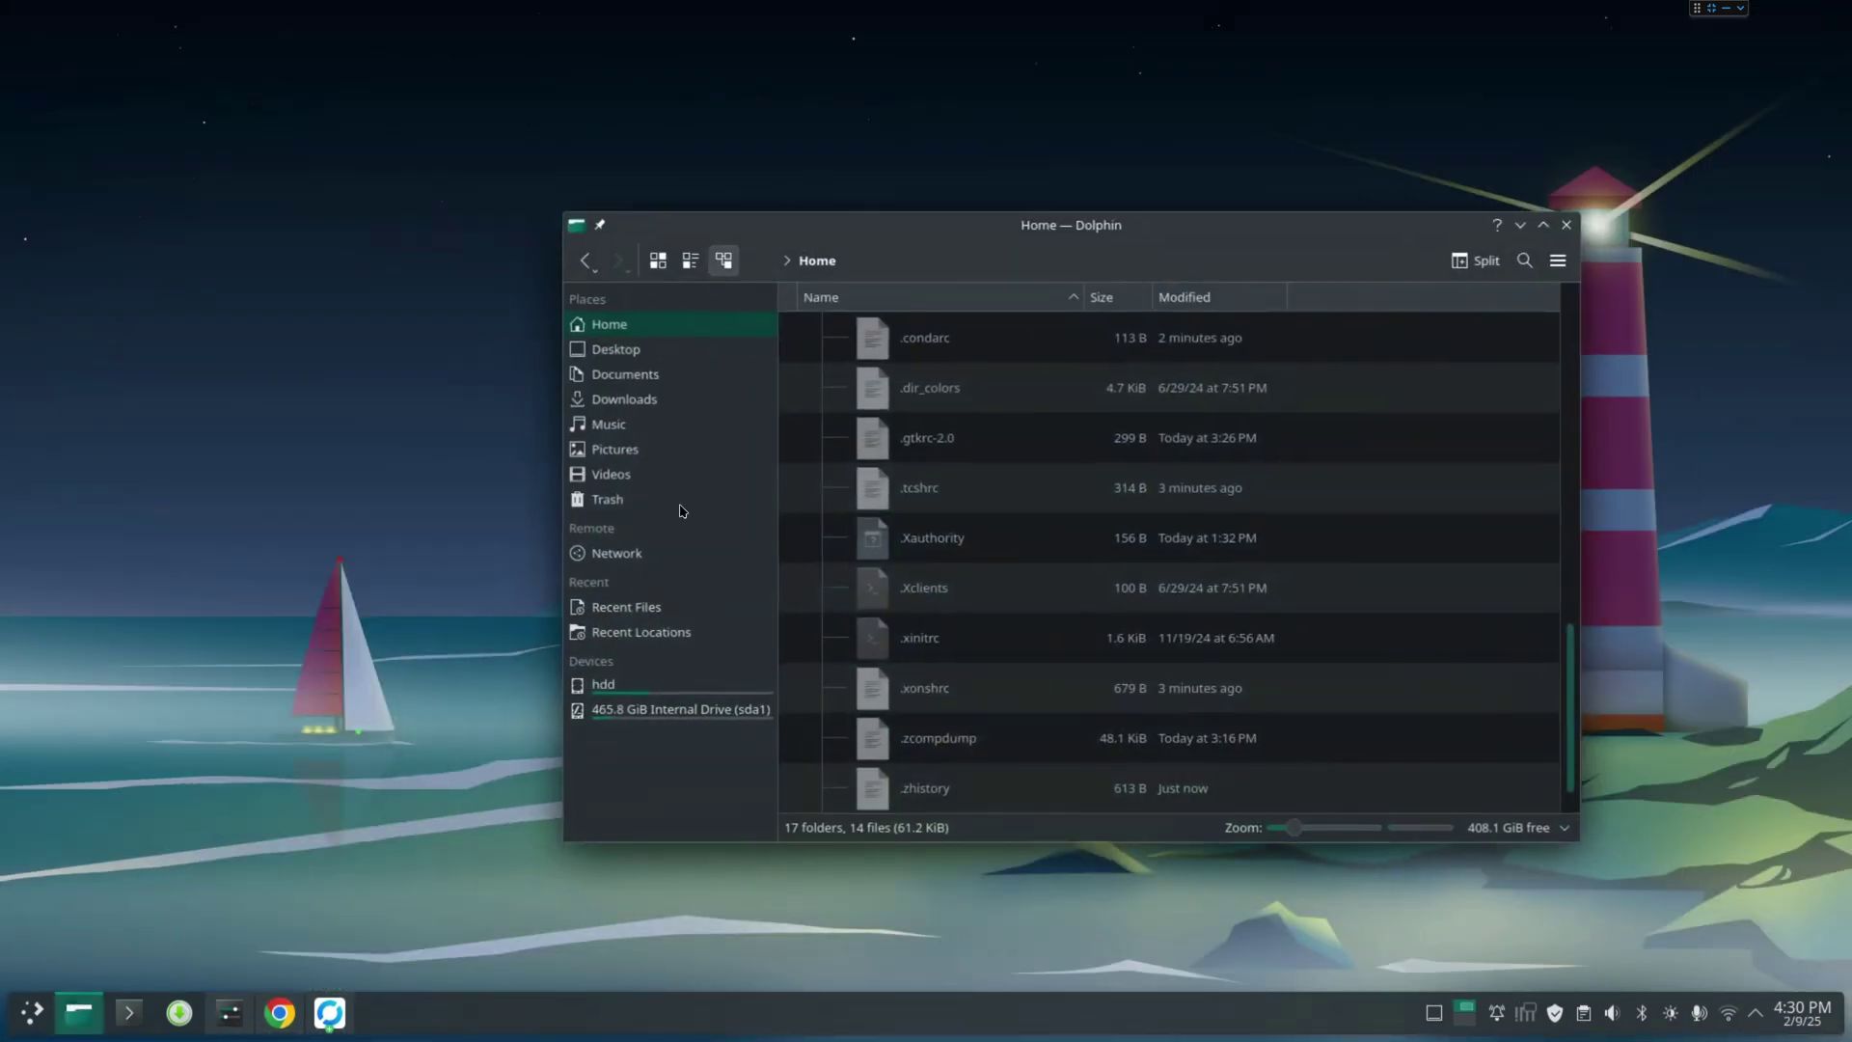
left_click(652, 397)
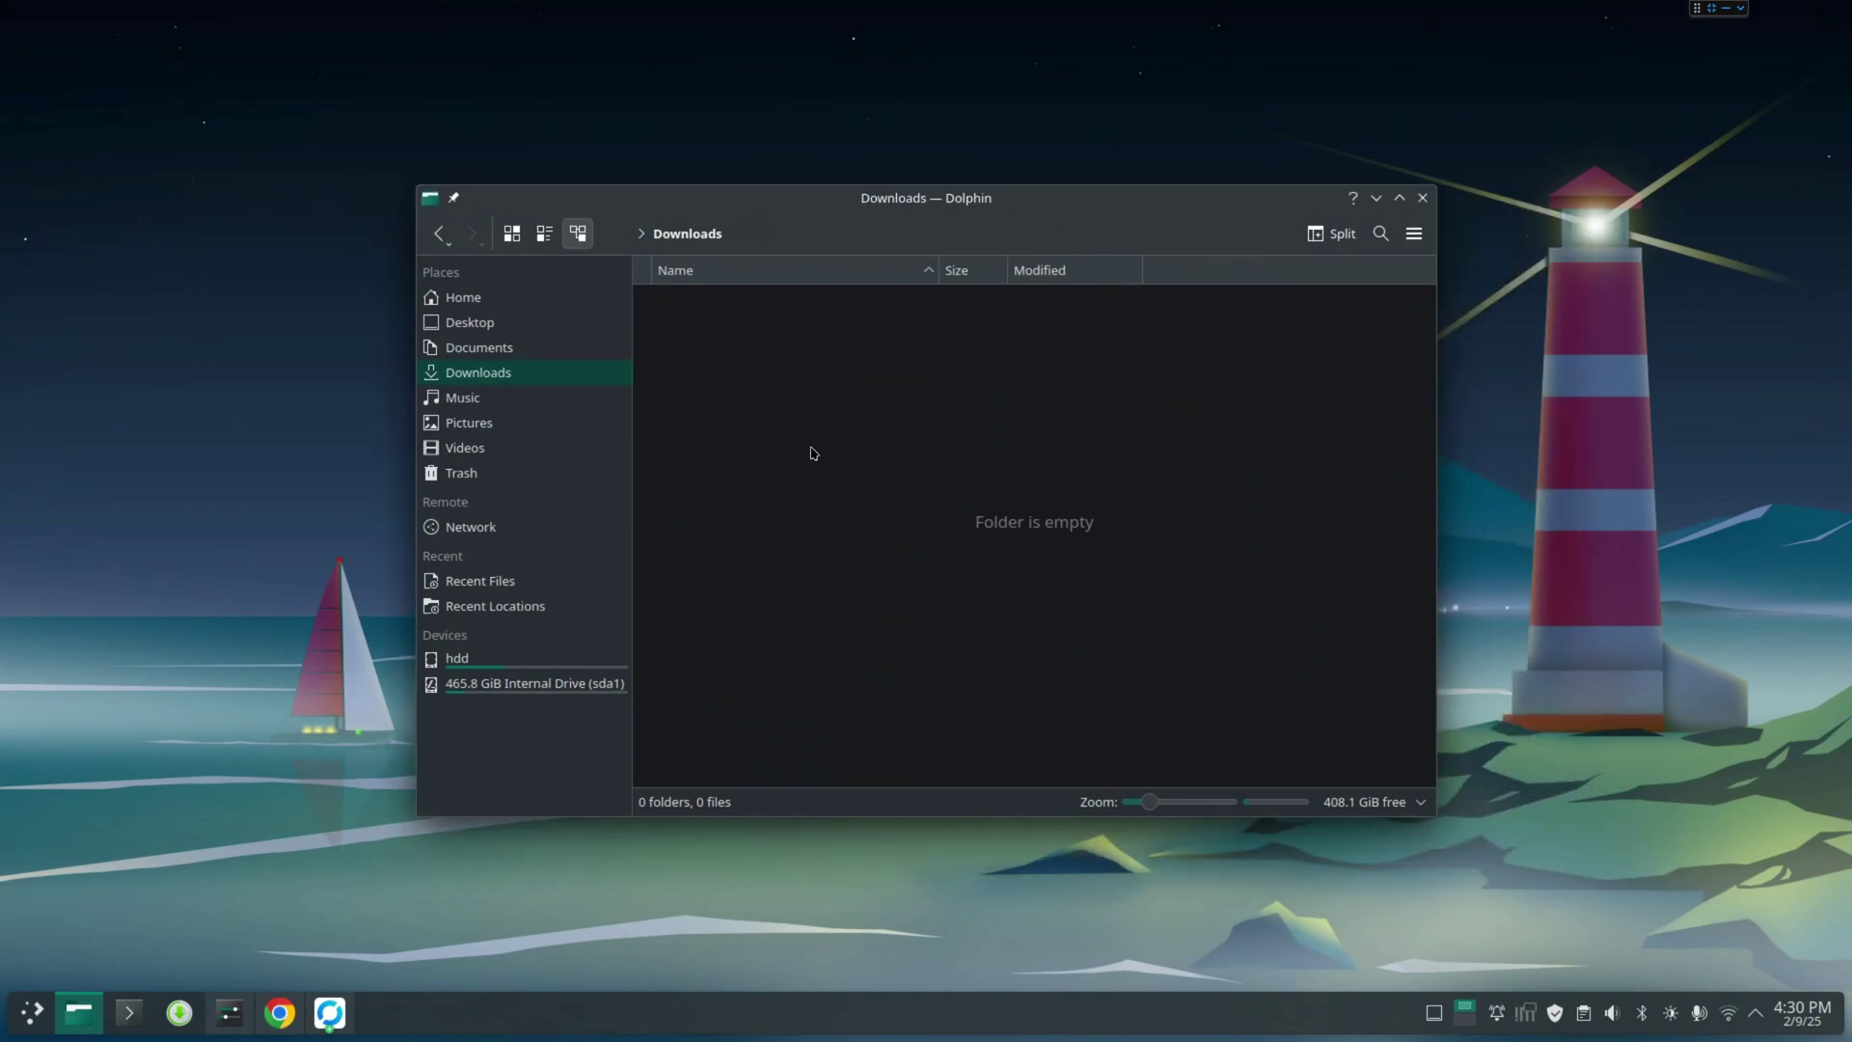
right_click(780, 384)
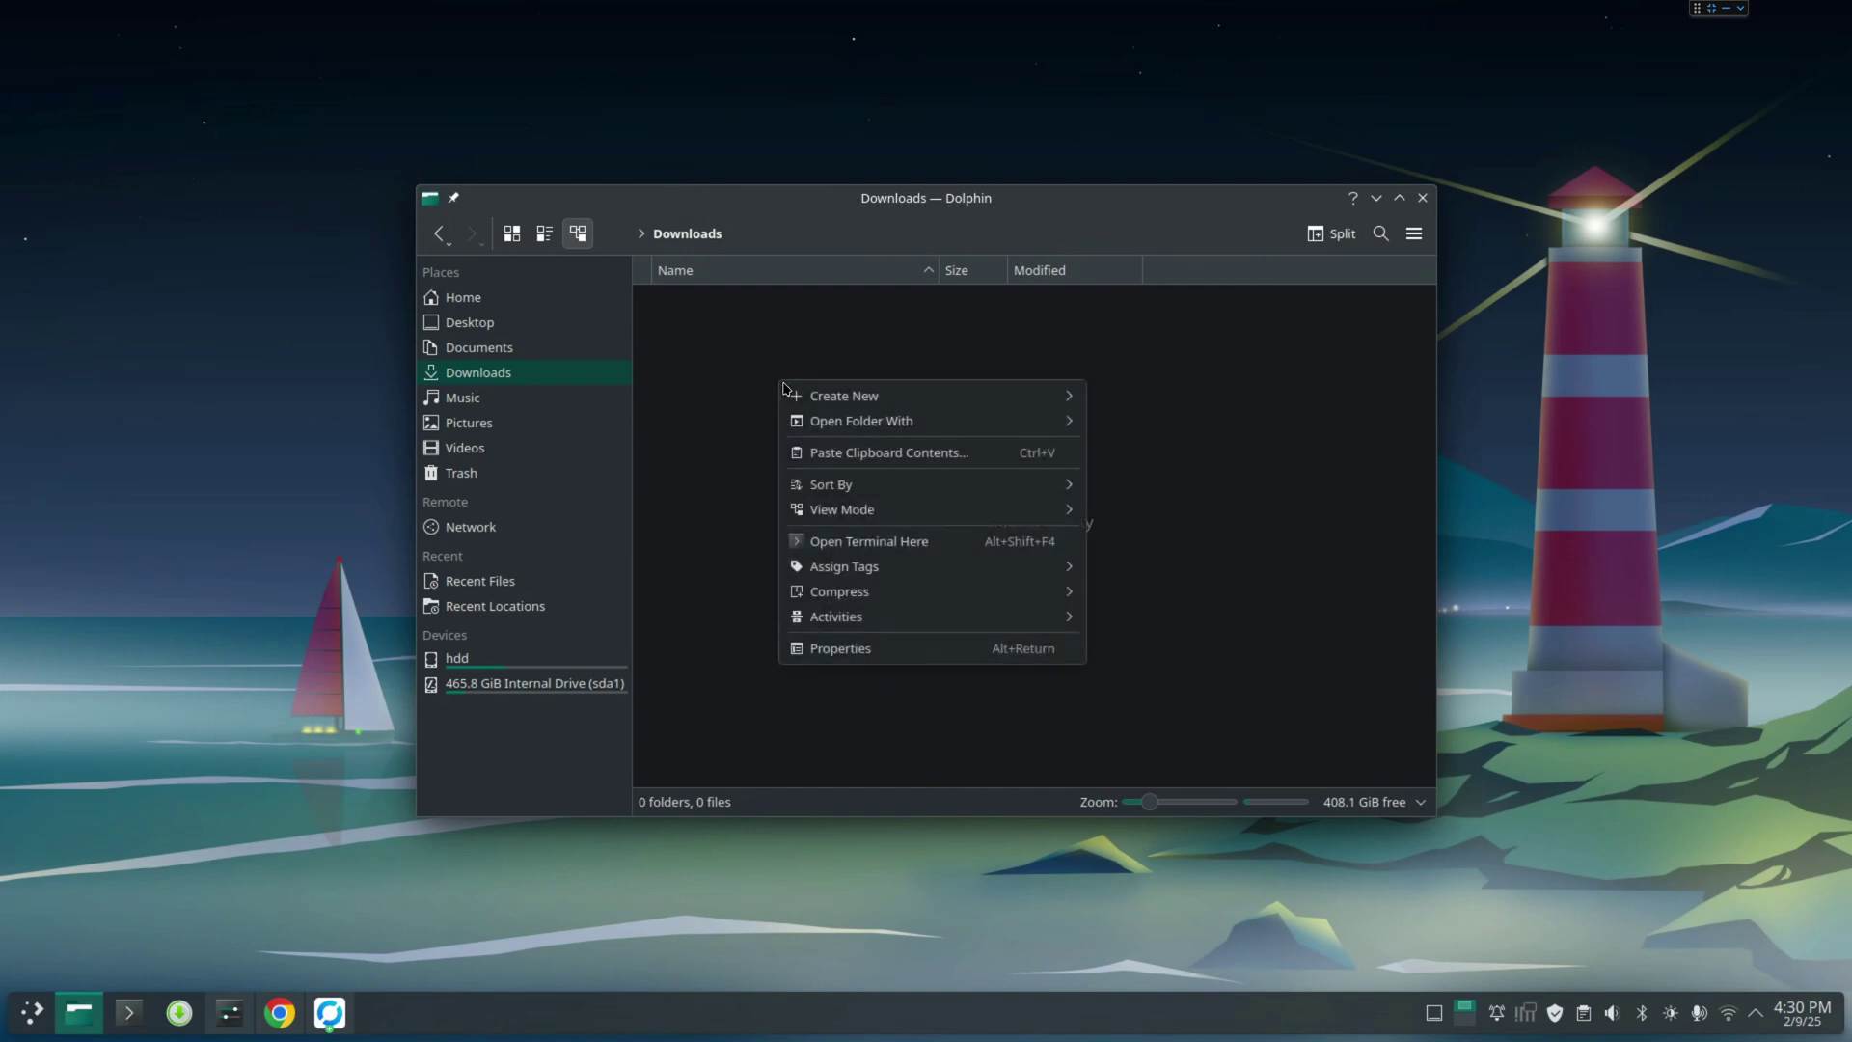
mouse_move(1023, 398)
left_click(1101, 399)
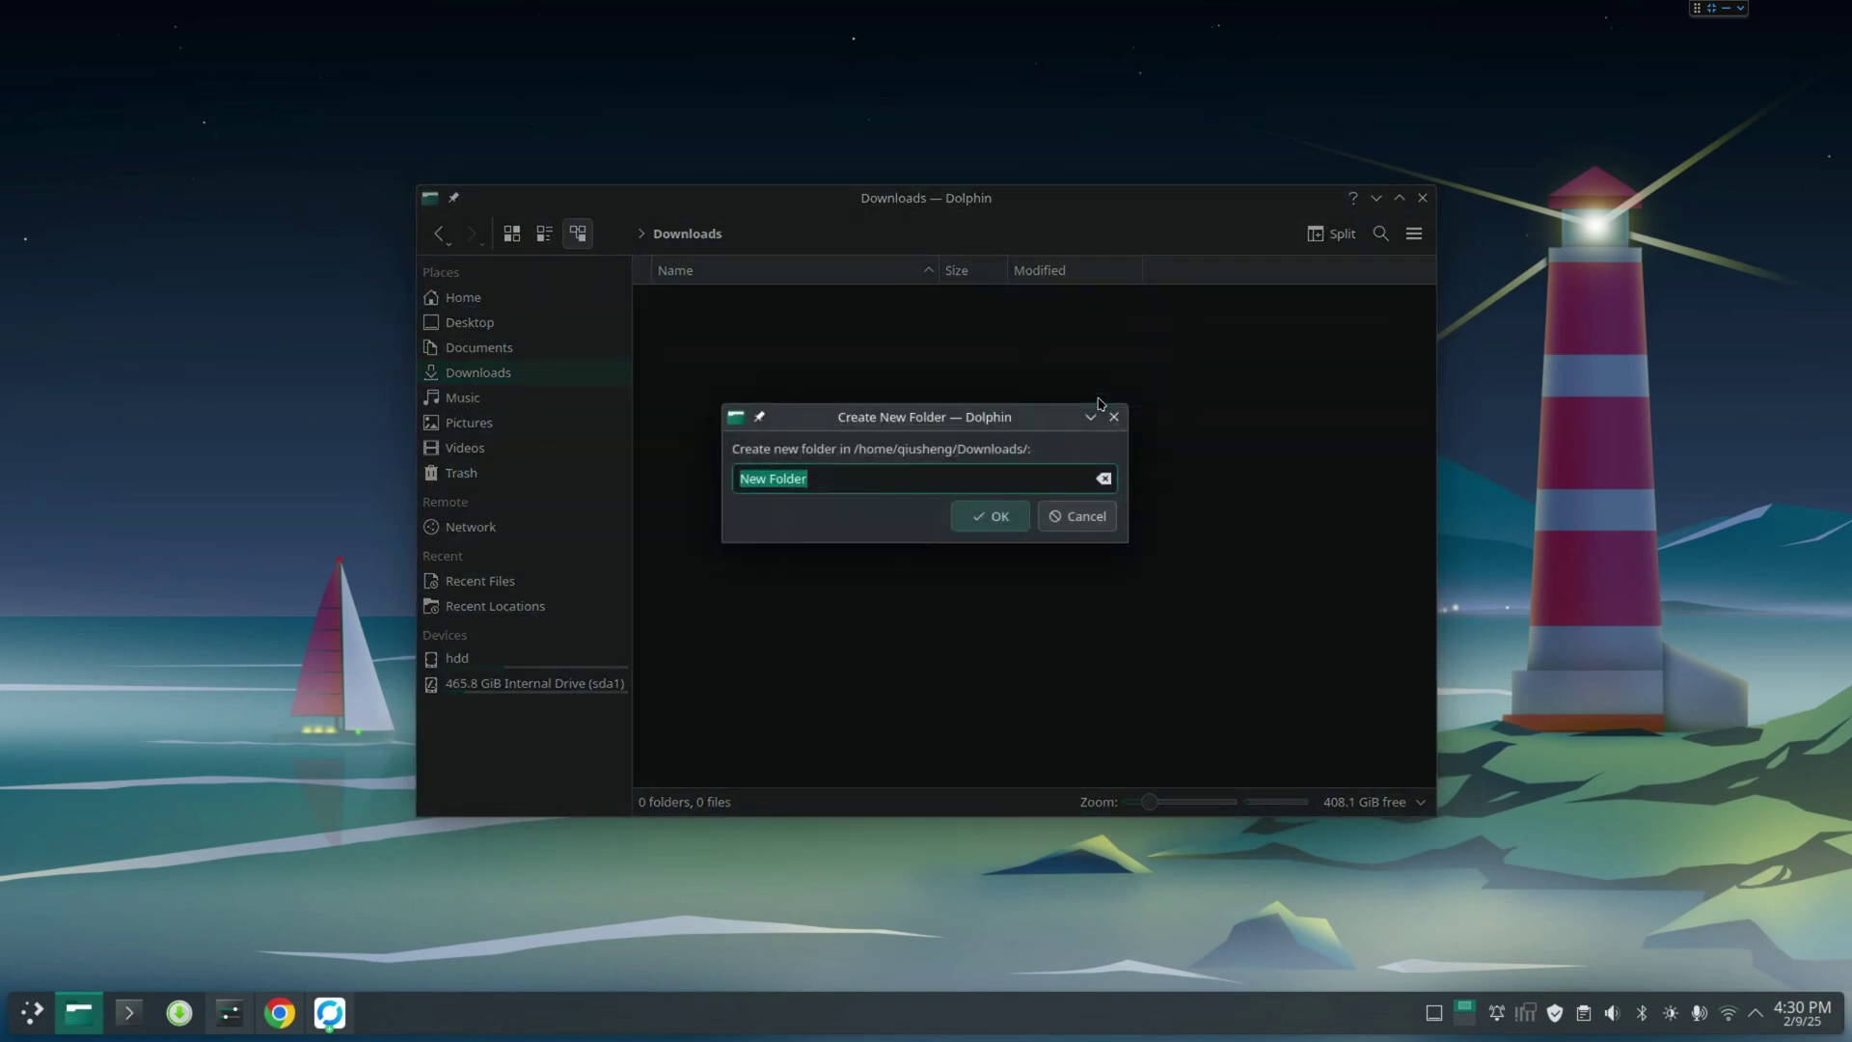
type("test")
key("Return")
Open the test folder and open a terminal there
double_click(852, 317)
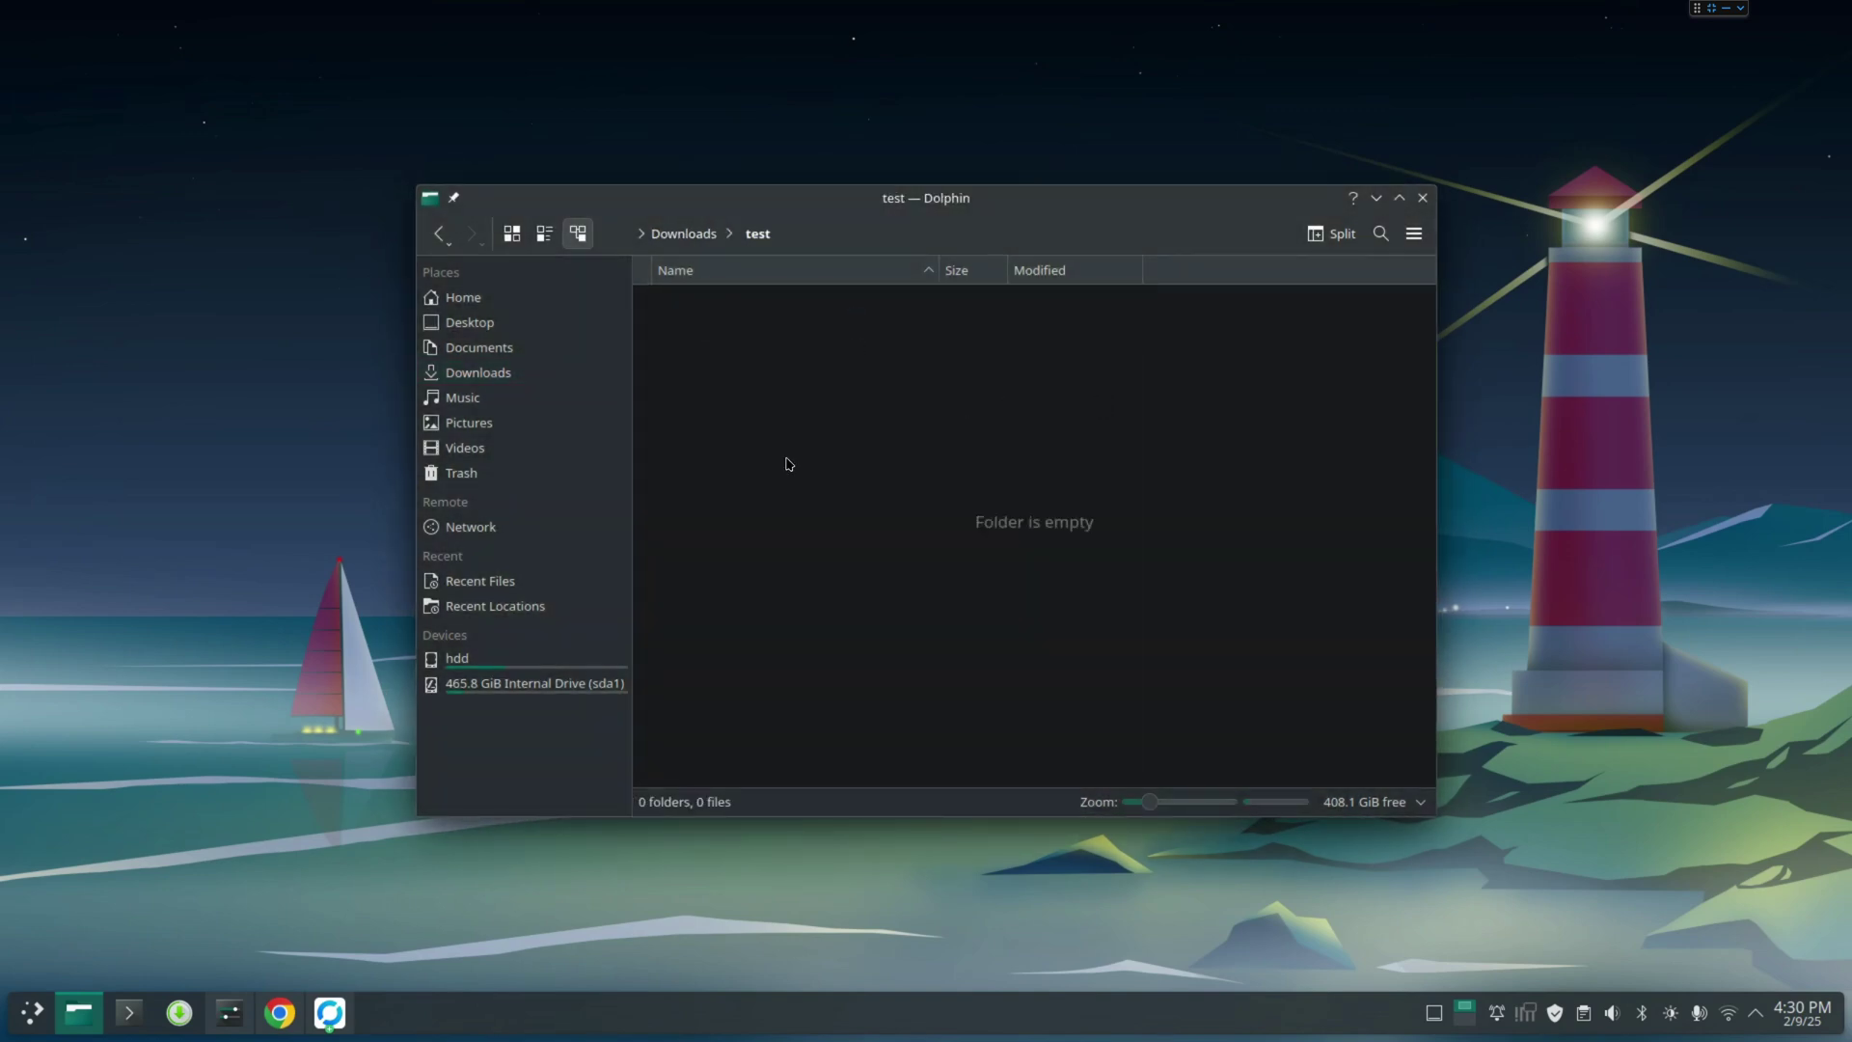
right_click(760, 419)
left_click(884, 606)
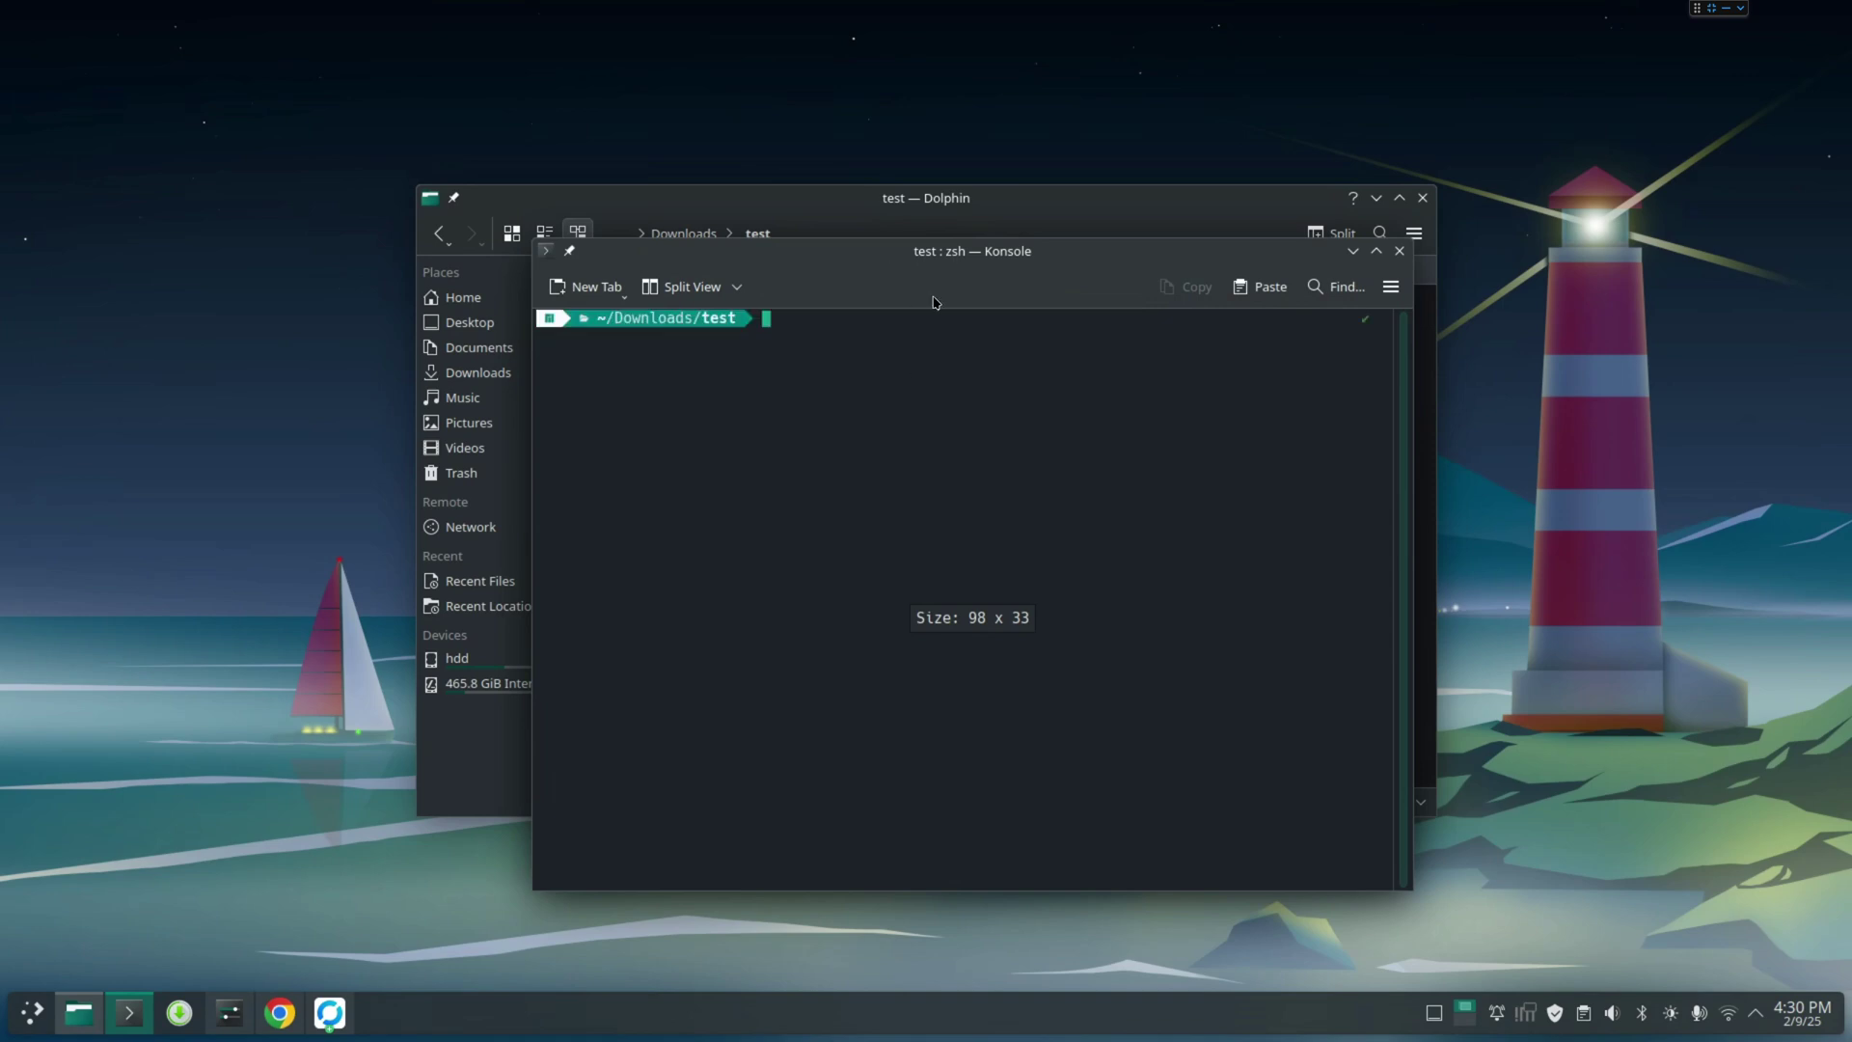
Create .venv with 'uv venv', arrange Konsole beside Dolphin, and enter 'uv pip install jupyterlab'
type("uv ")
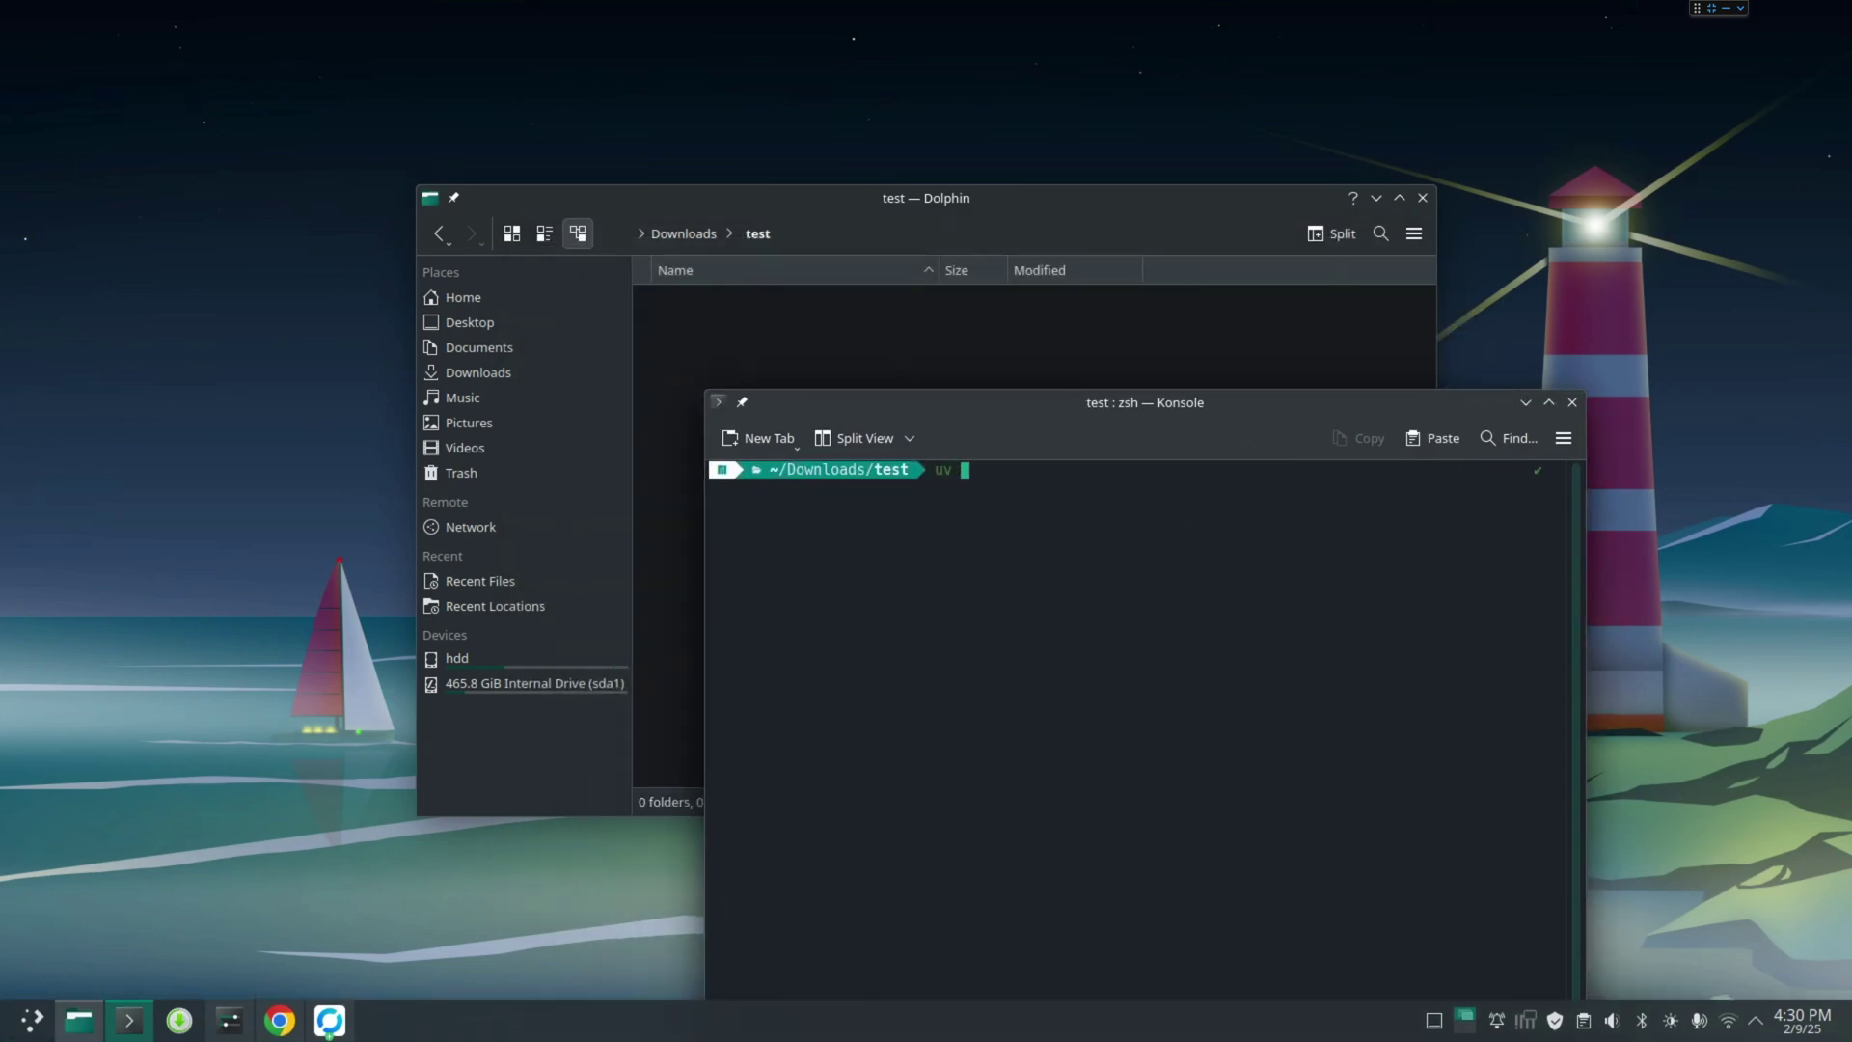
type("venv")
key("Return")
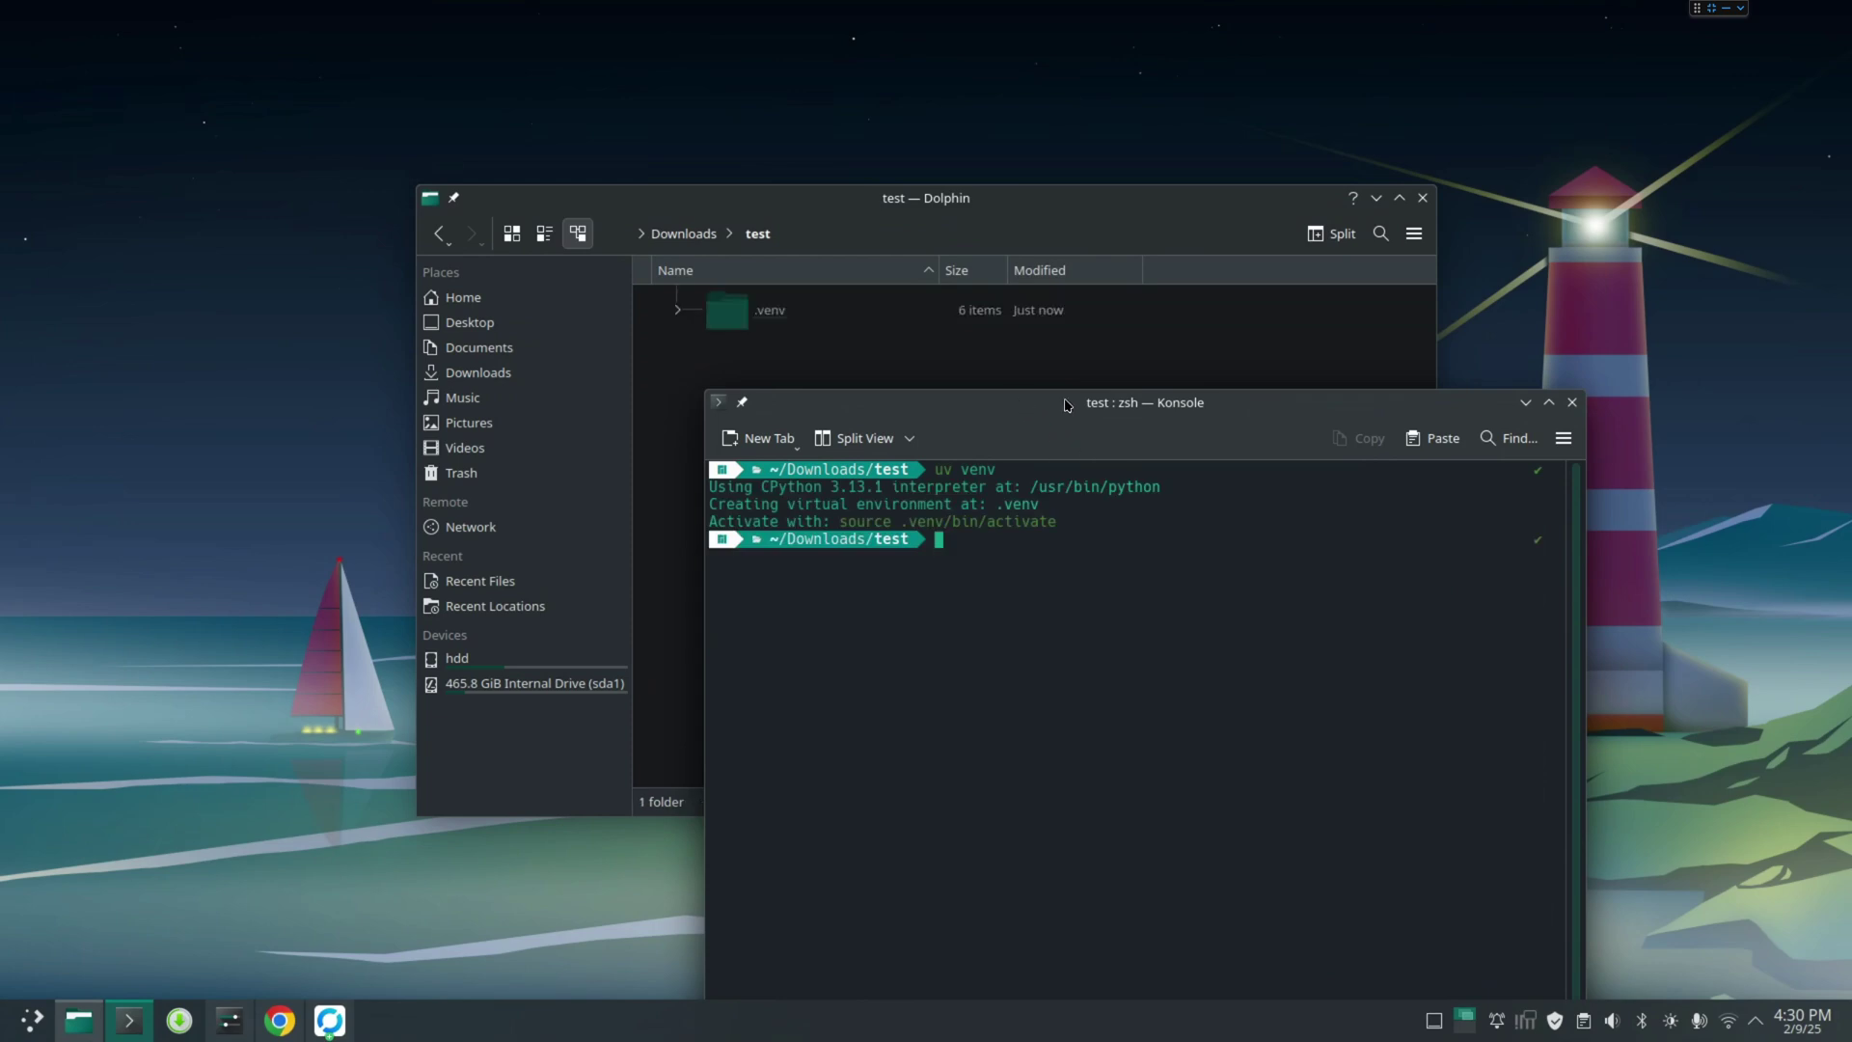
left_click_drag(1066, 405, 1273, 384)
left_click_drag(931, 197, 647, 108)
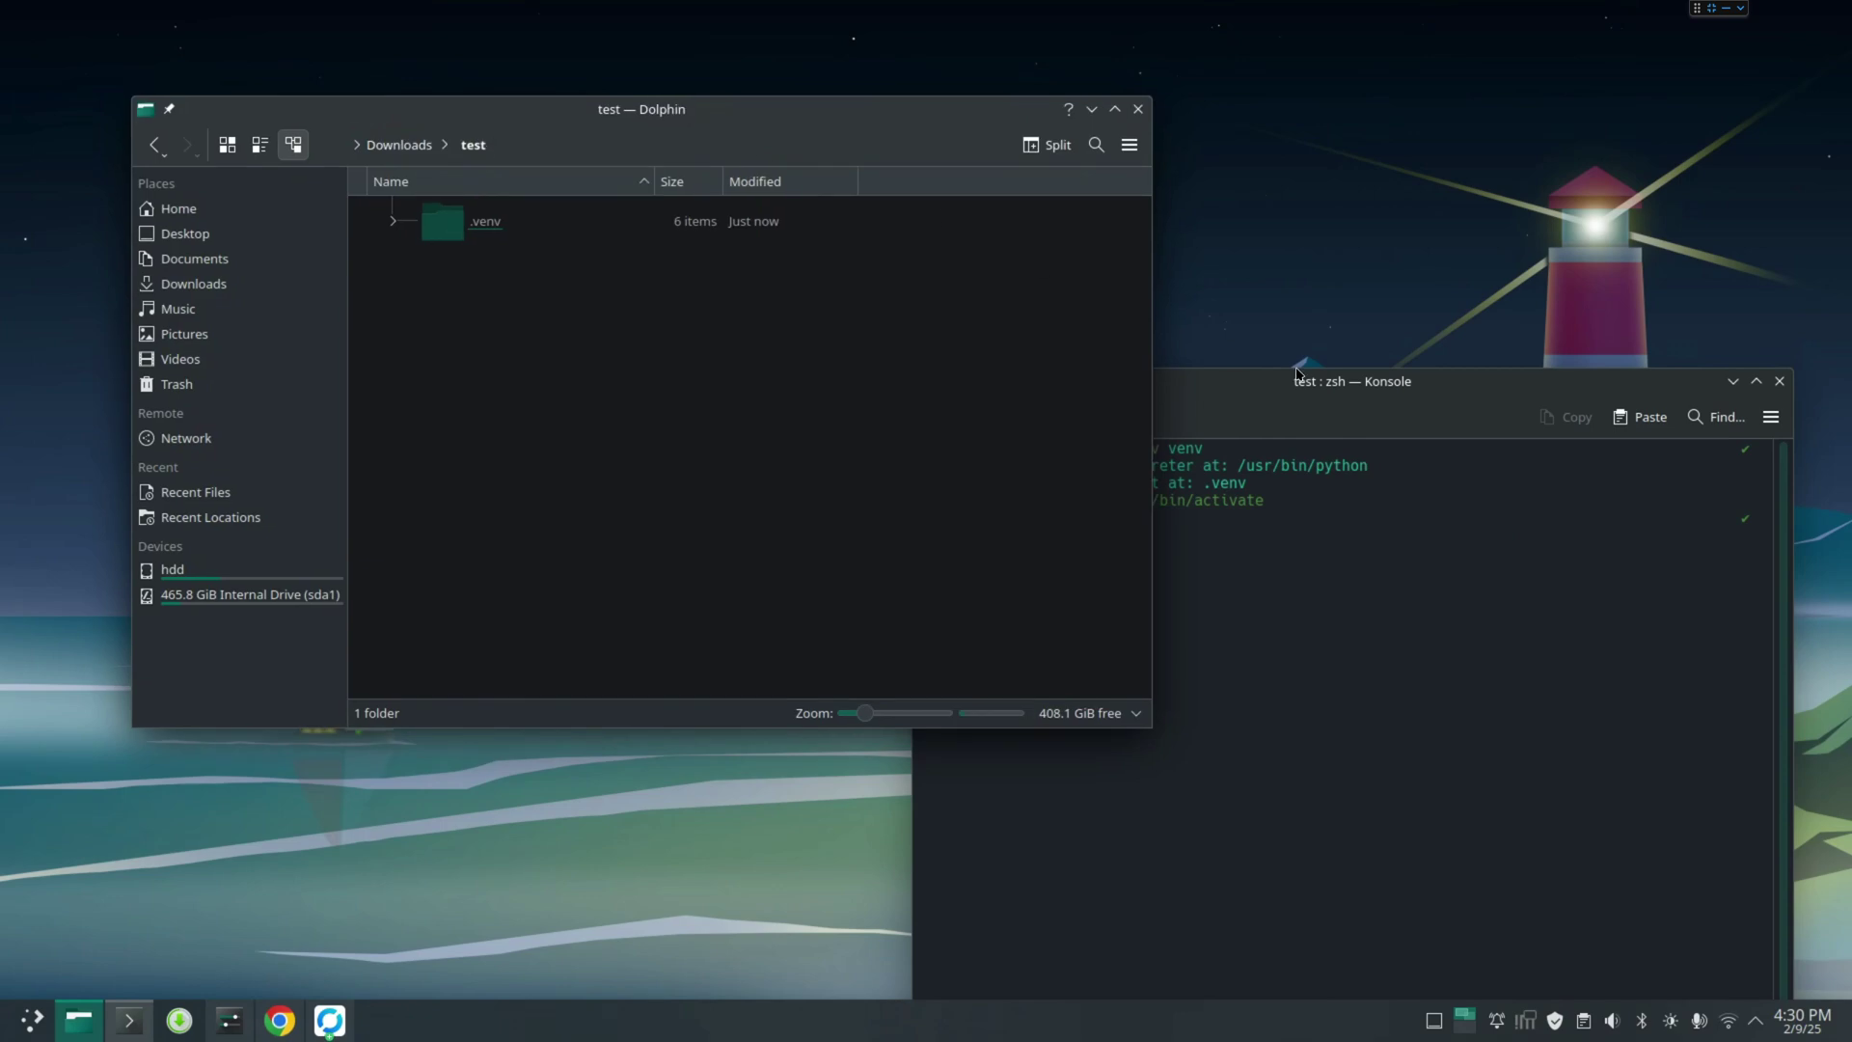
left_click_drag(1322, 368, 1145, 328)
left_click(474, 235)
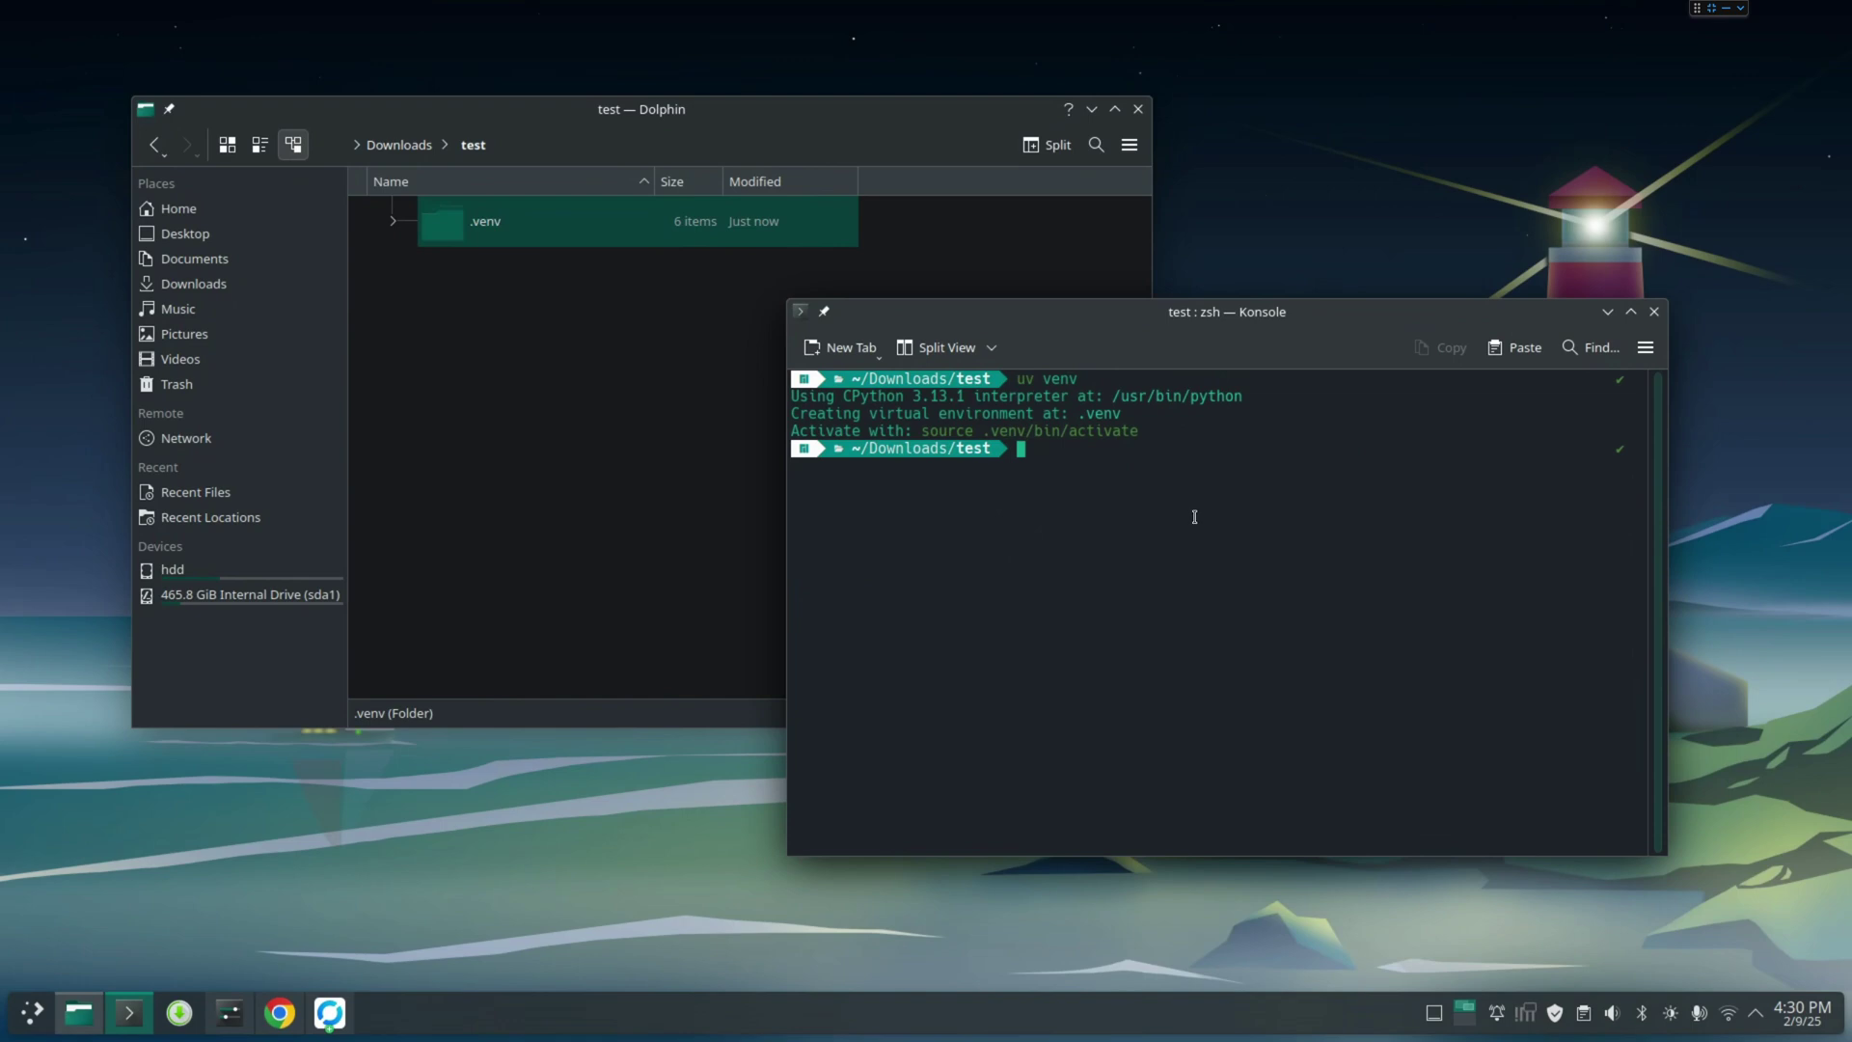
type("uv pip install jupyterlab")
Install jupyterlab into .venv, inspect .venv in Dolphin, then start 'uv run jupyter lab'
key("Return")
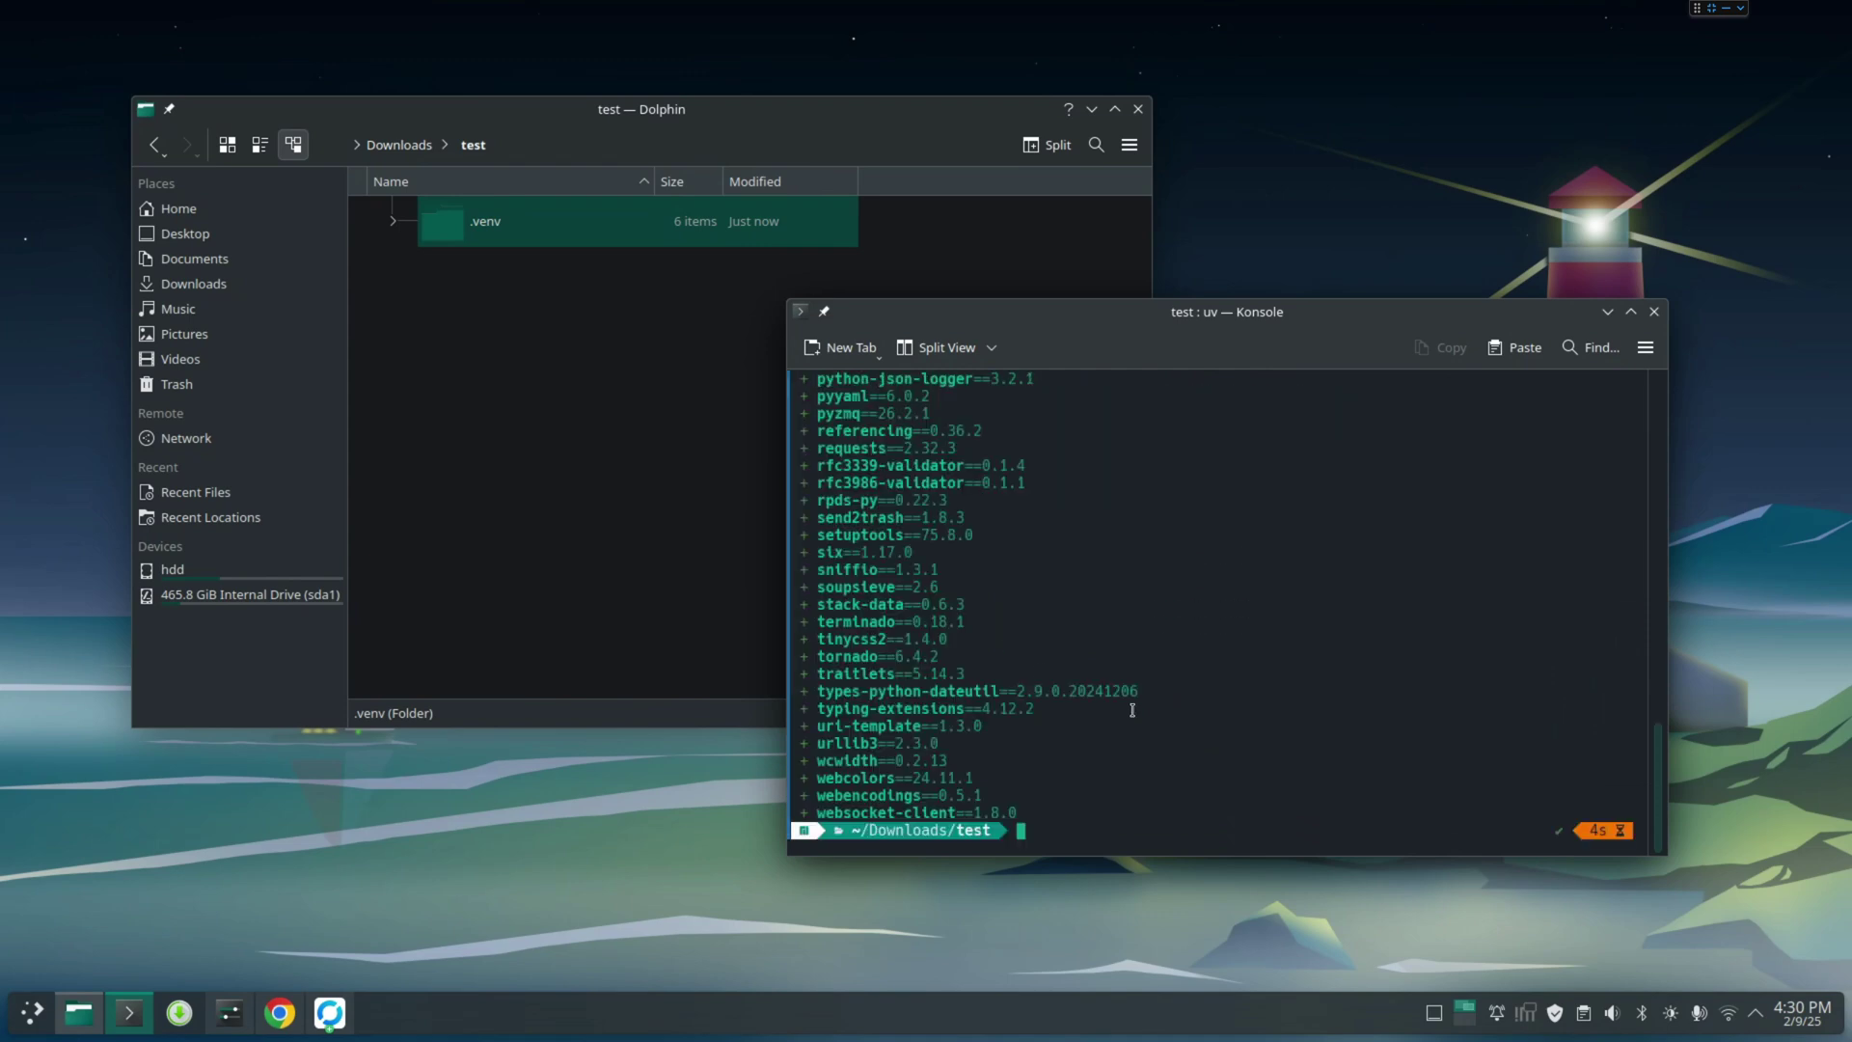
double_click(447, 225)
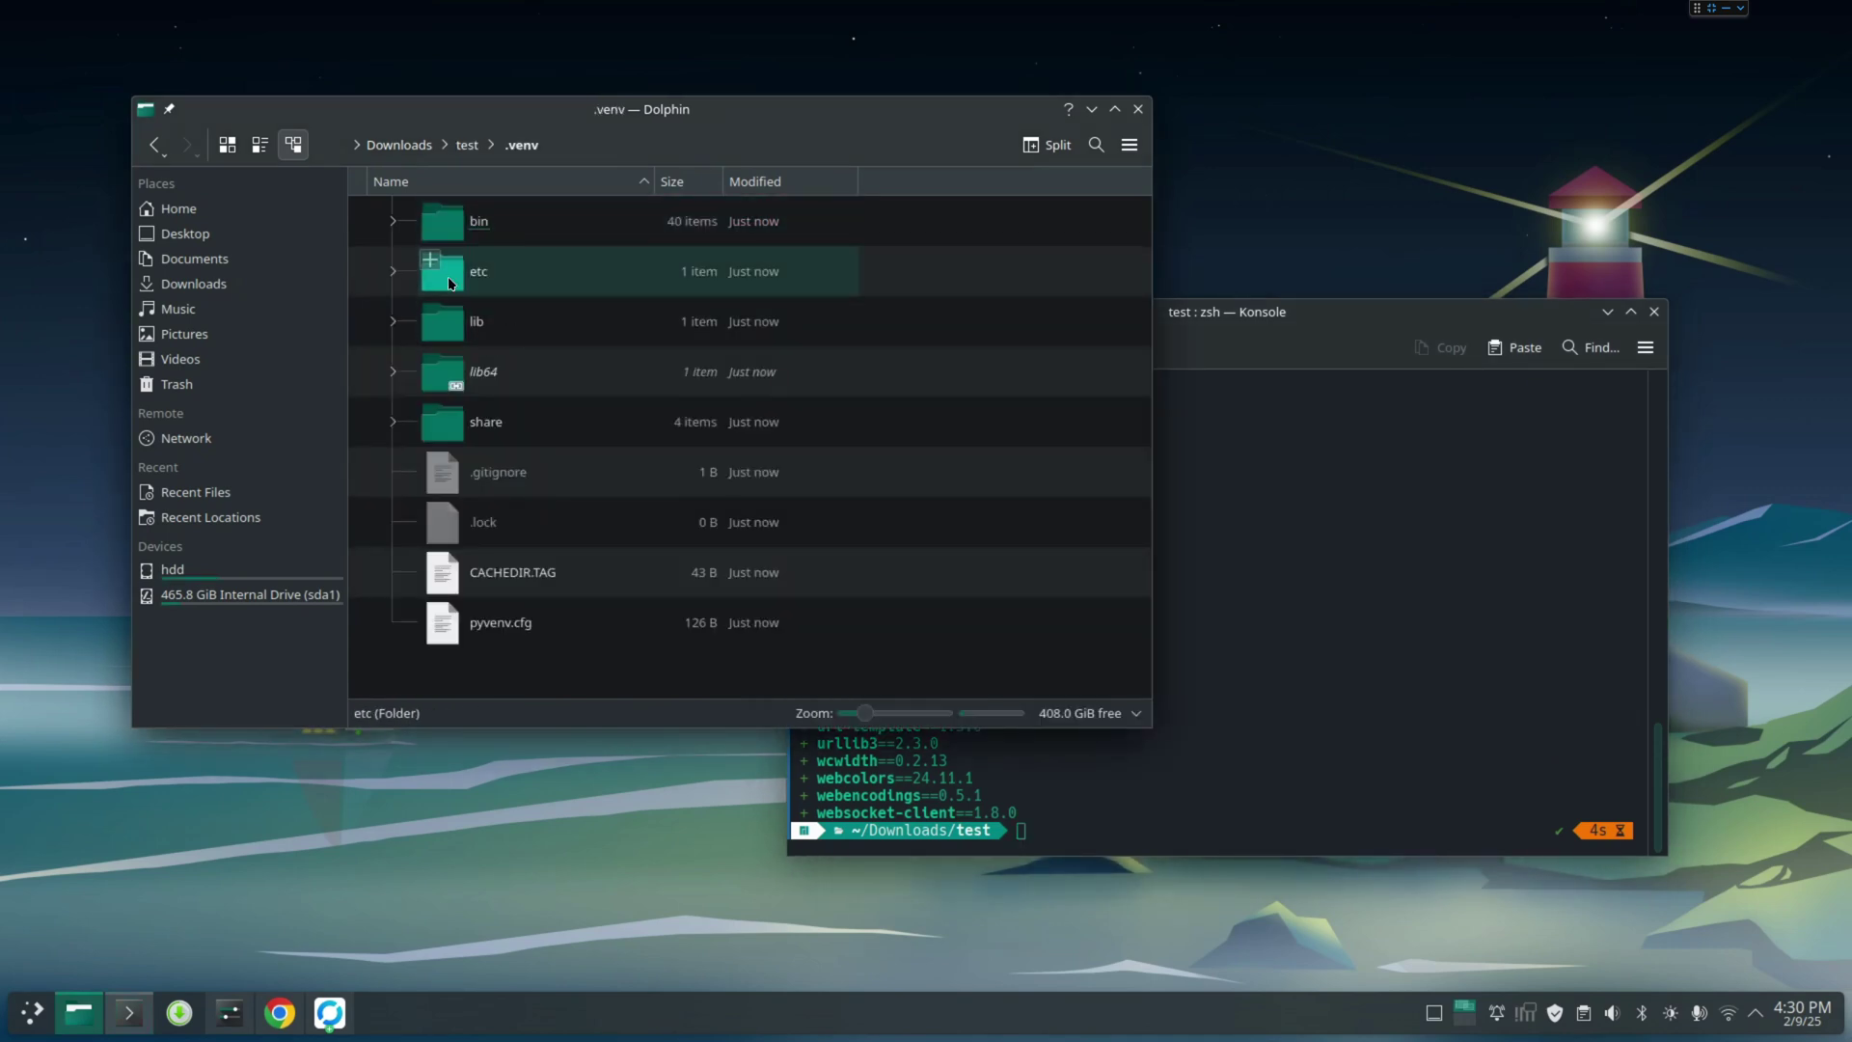
left_click(1379, 697)
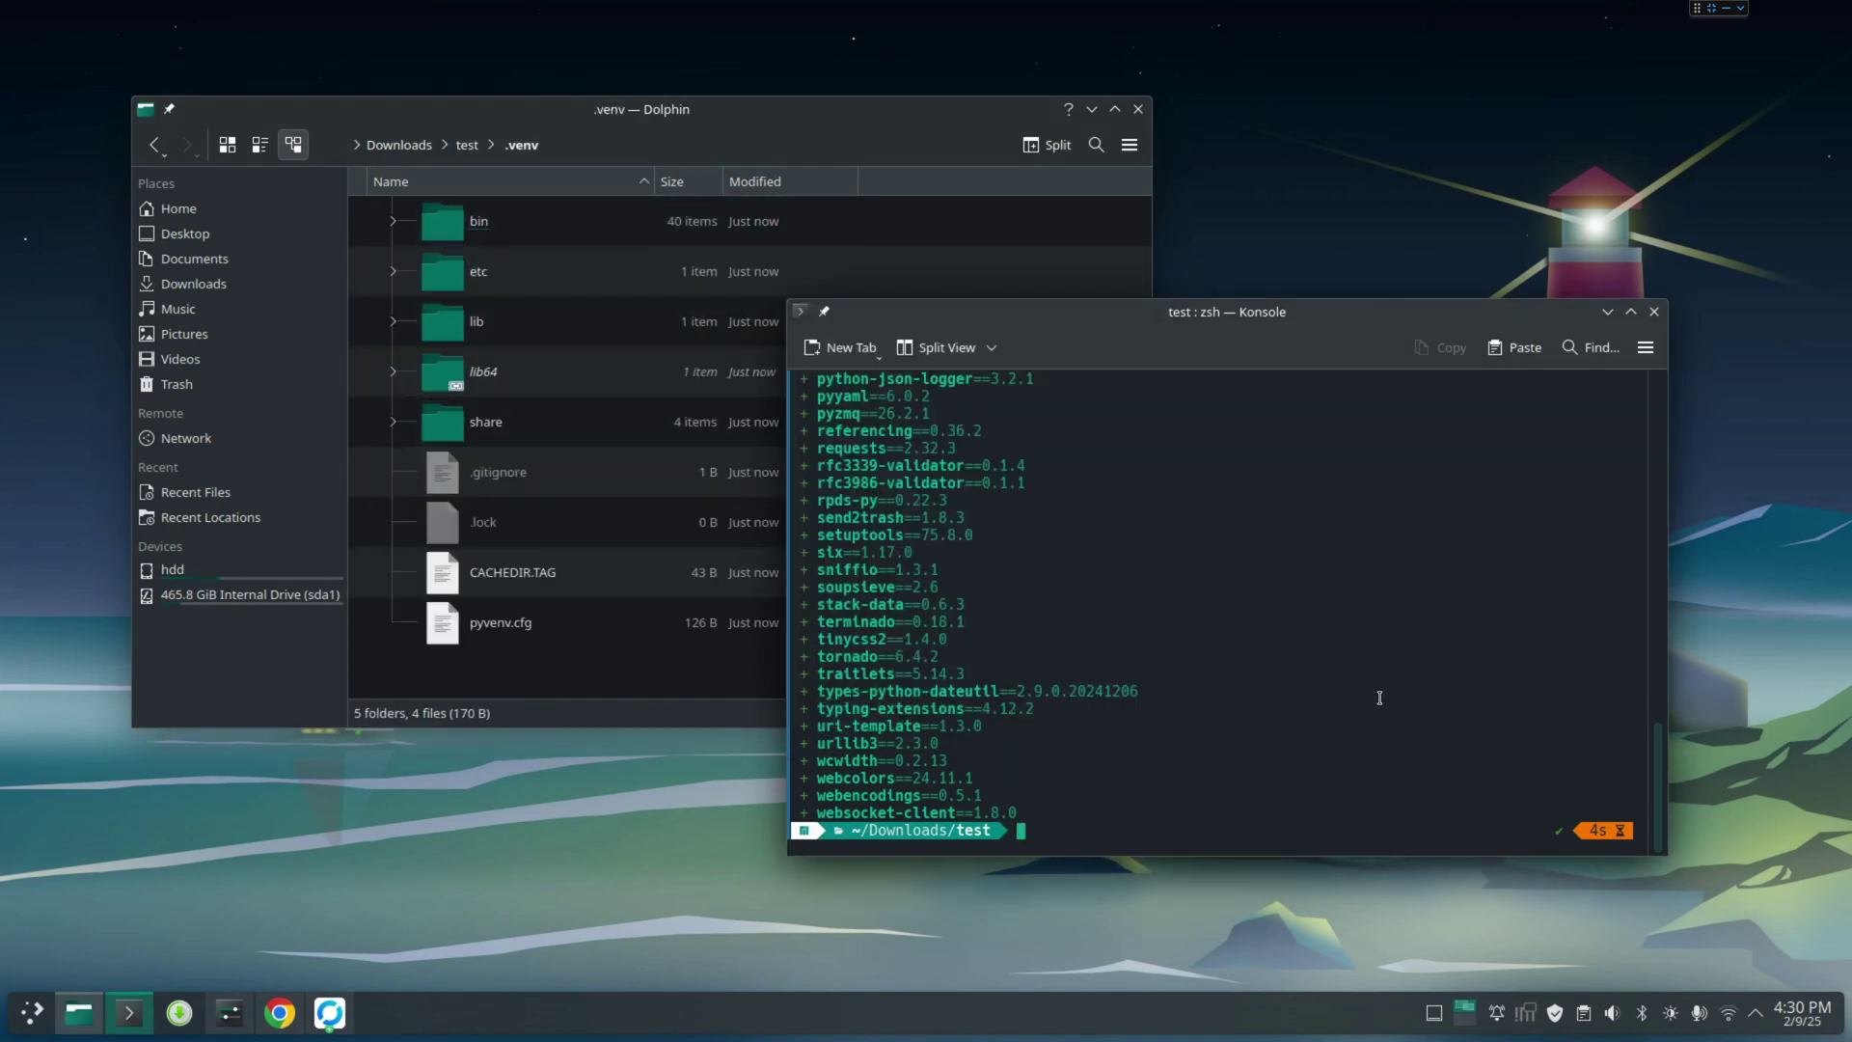
type("uv run jpytupyter lab")
key("Return")
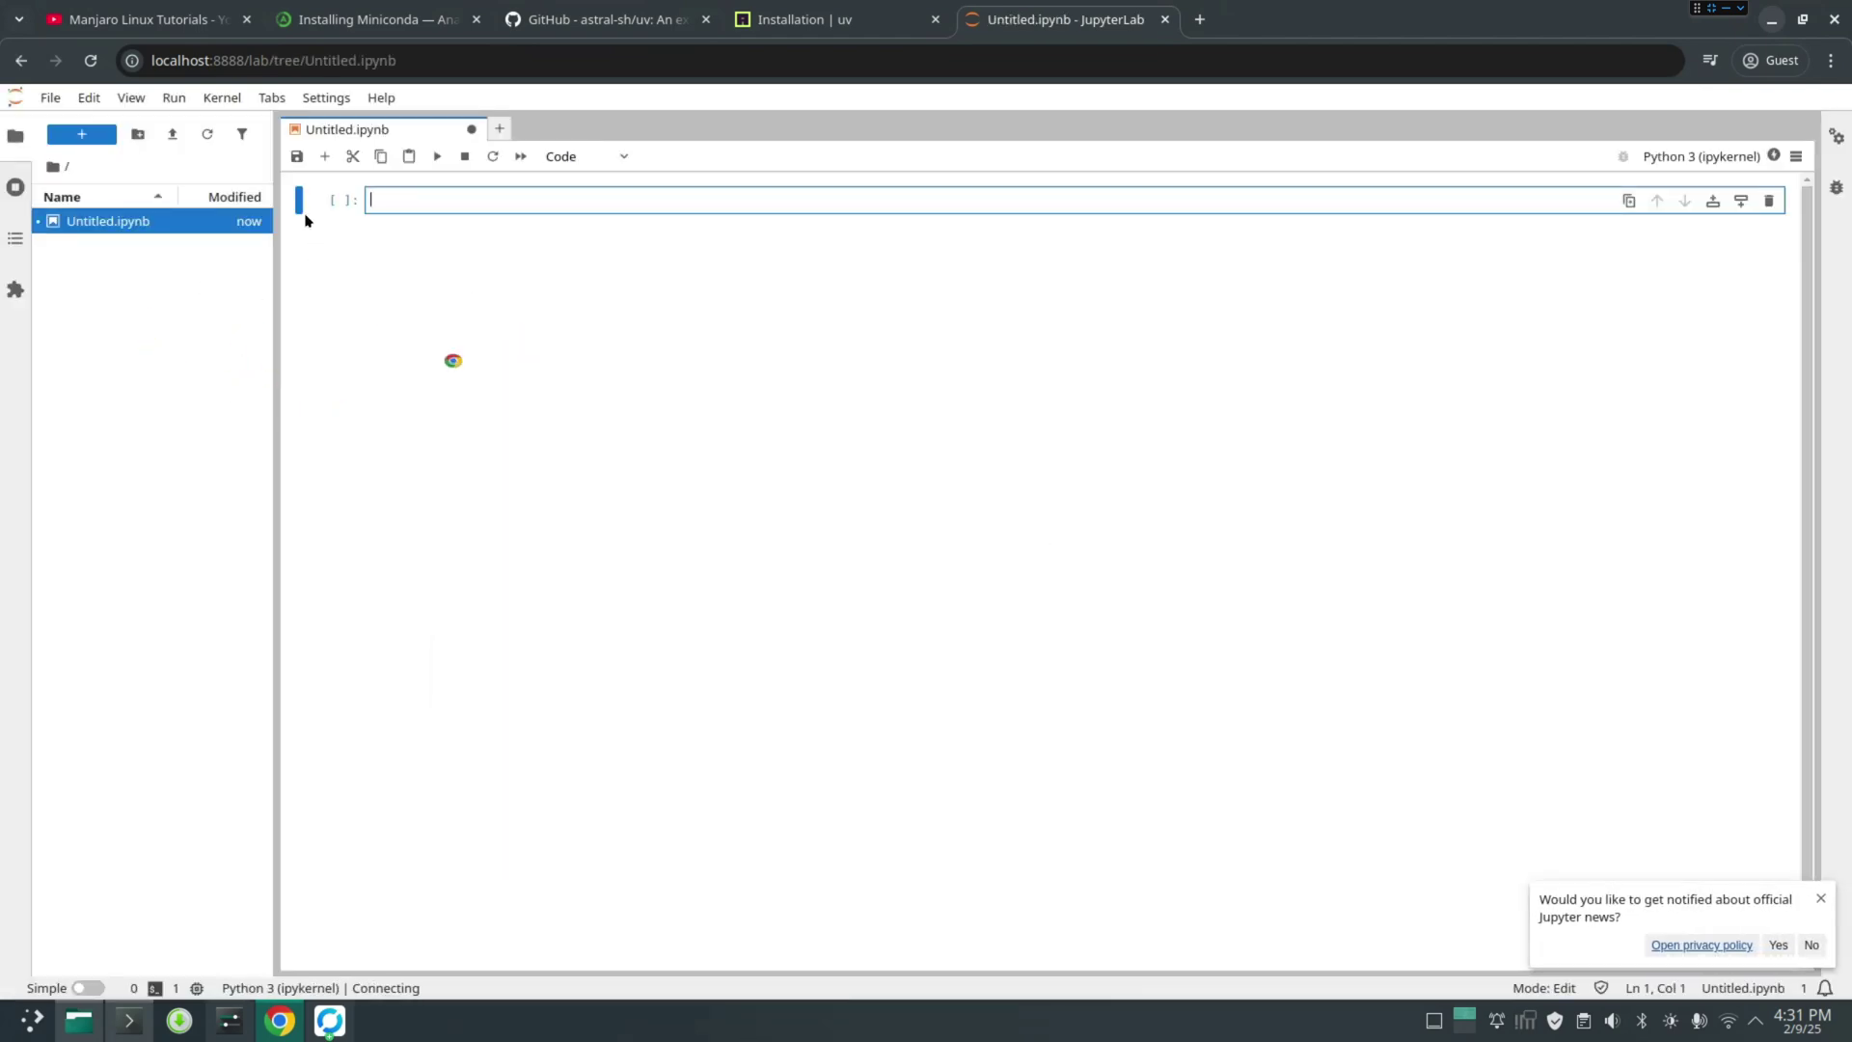
Run print("Hello") in a notebook cell, discard the notebook, and close the JupyterLab tab
type("print()")
type("\"\"")
type("Hello")
key("ctrl+Return")
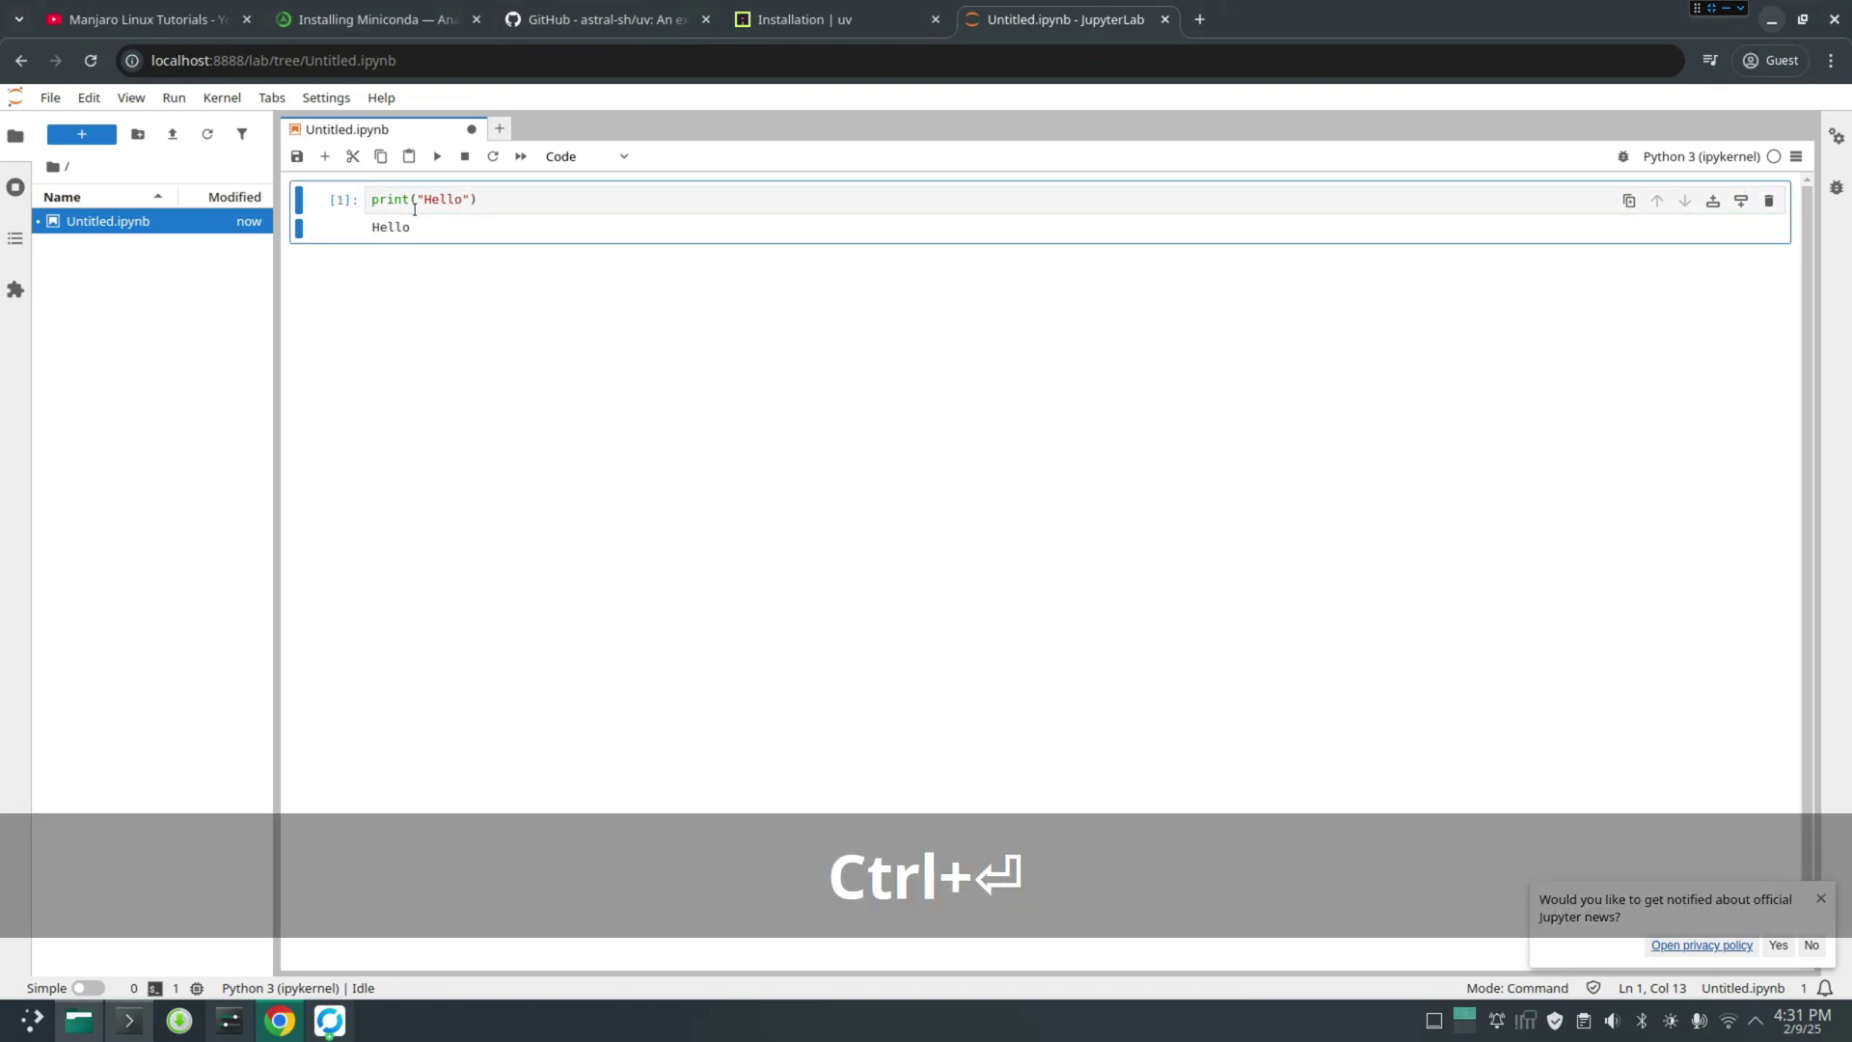
left_click(471, 129)
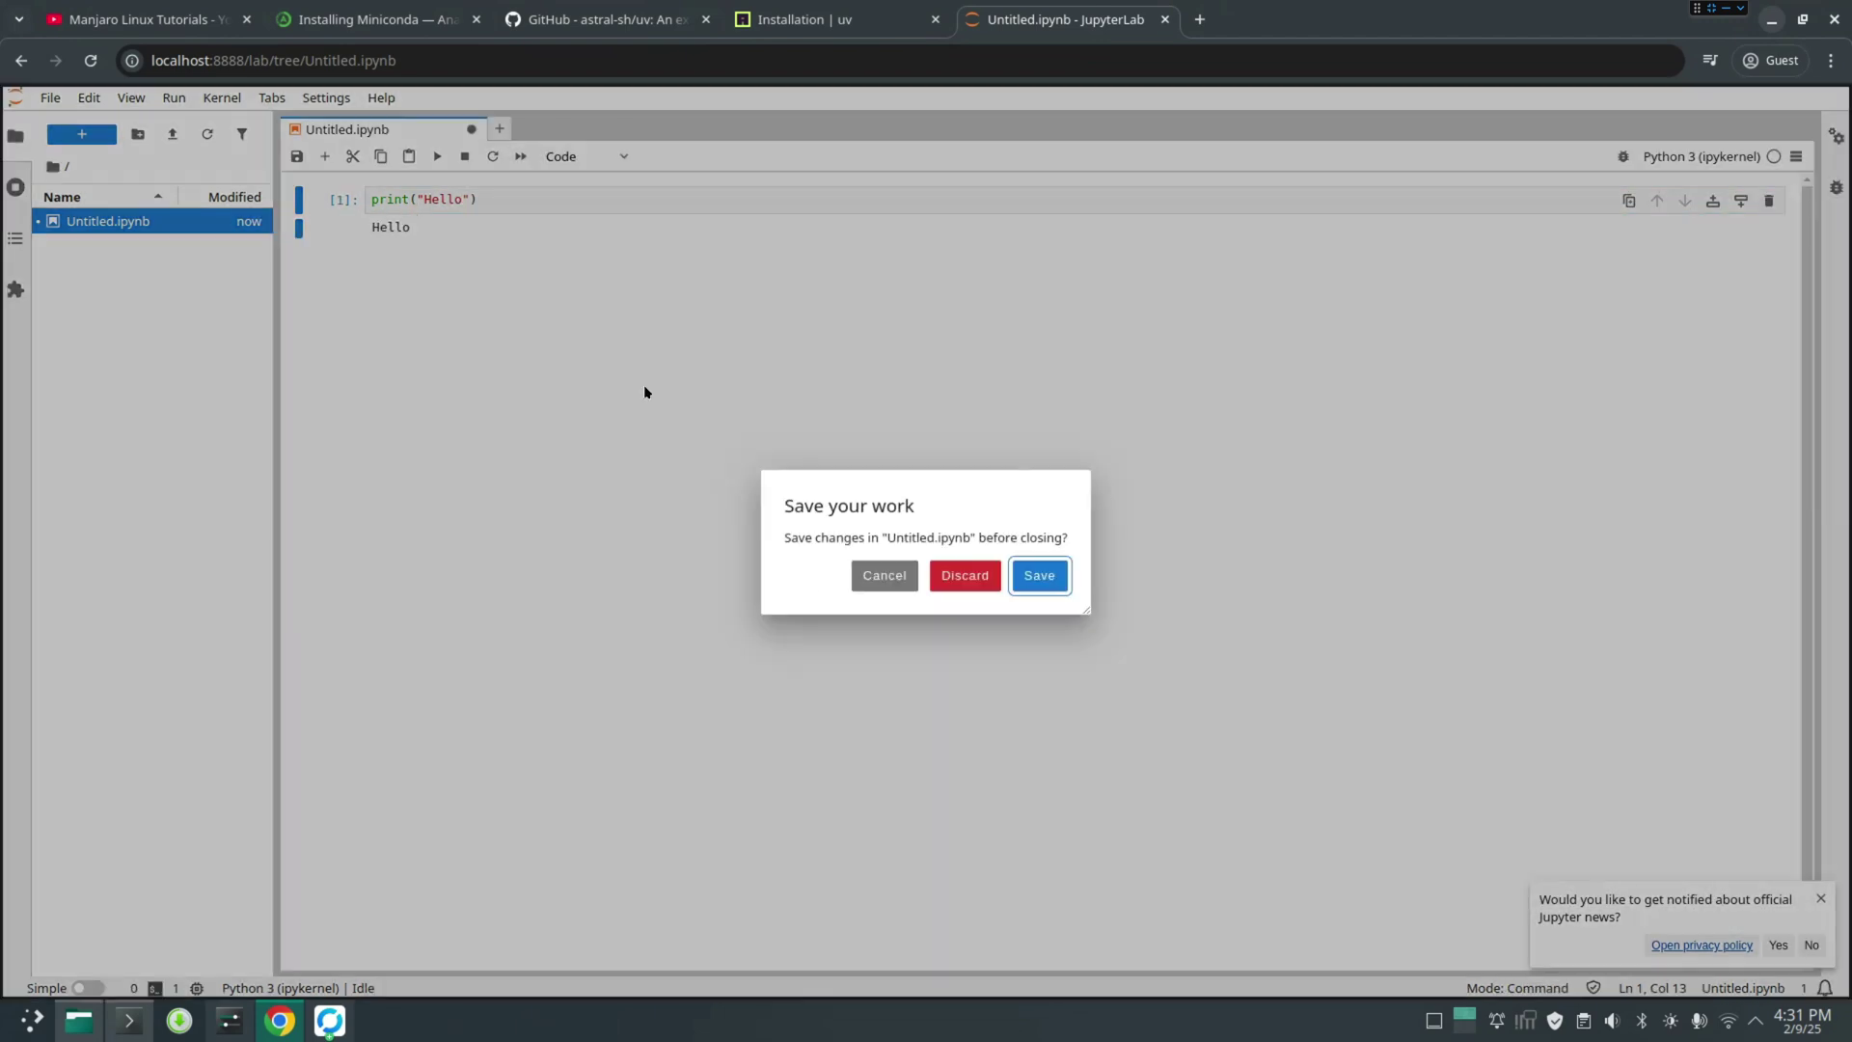
left_click(959, 575)
left_click(1165, 19)
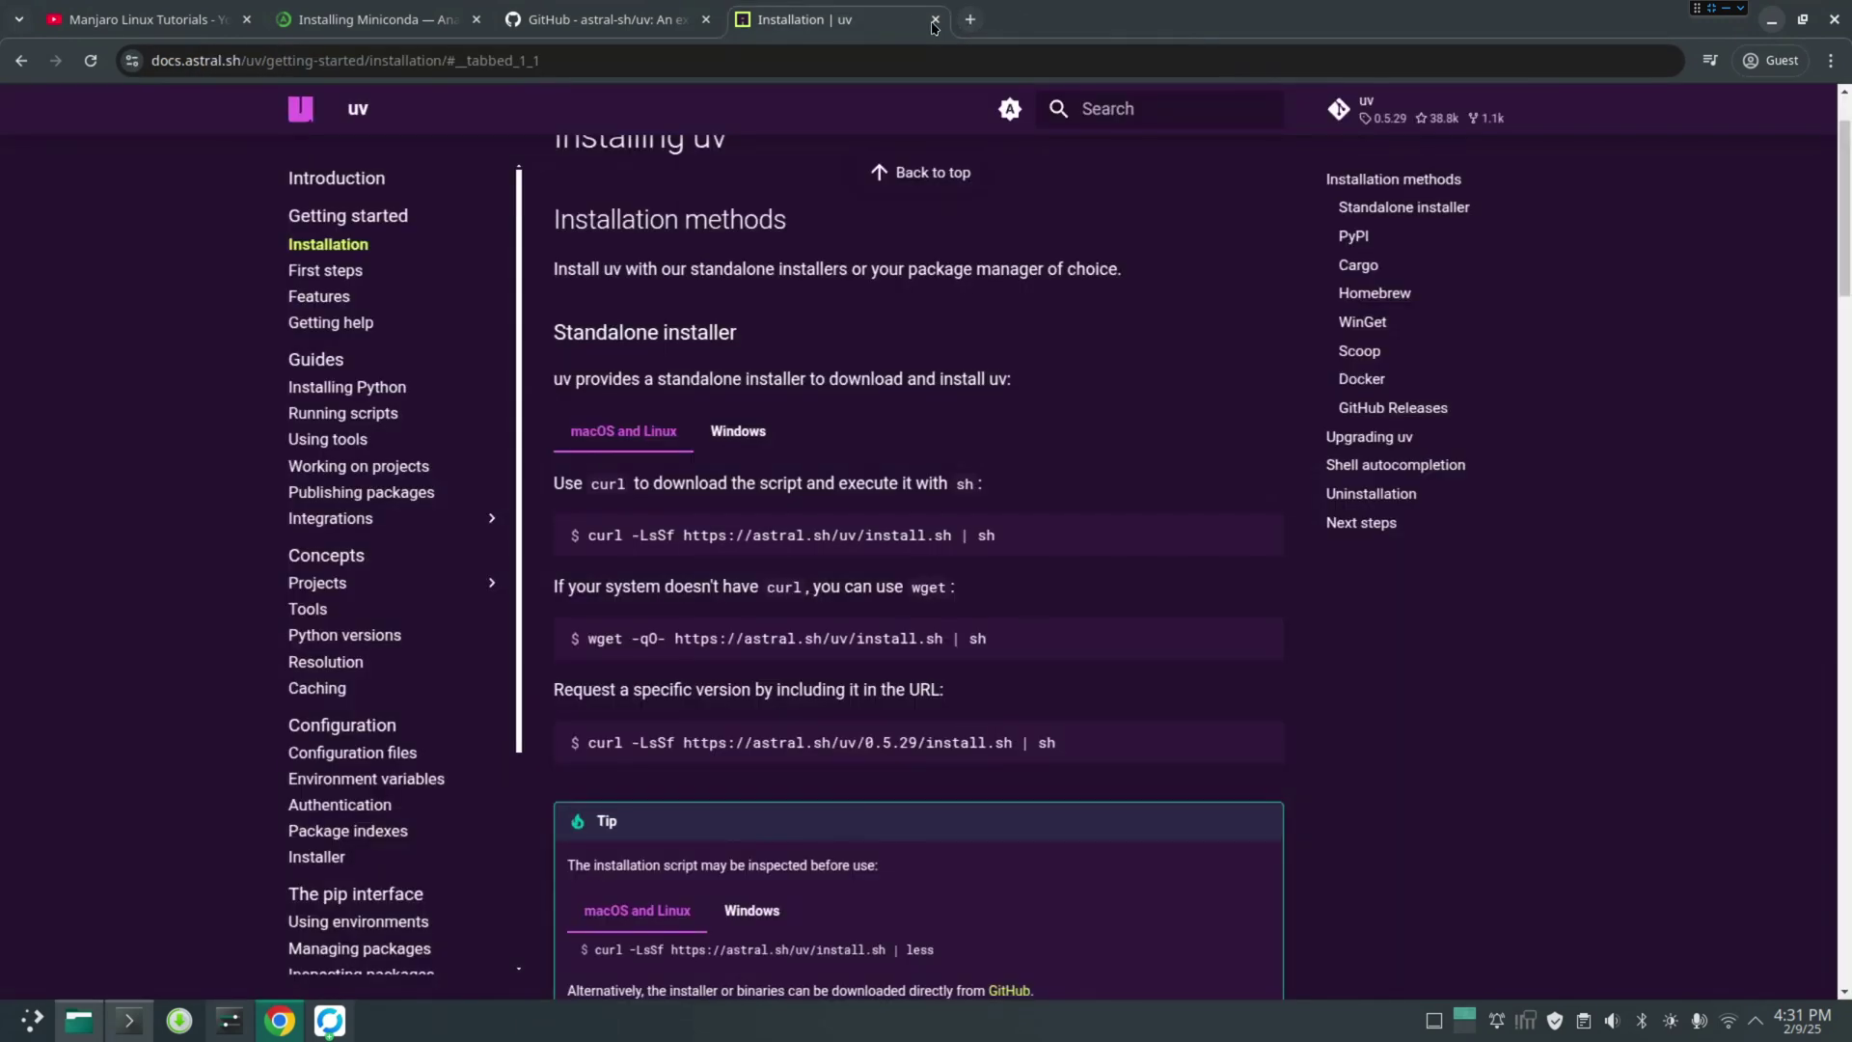
Replace the uv docs tab with a 'vs code' search, open the Visual Studio Code site, and launch Pamac
key("ctrl+w")
left_click(747, 22)
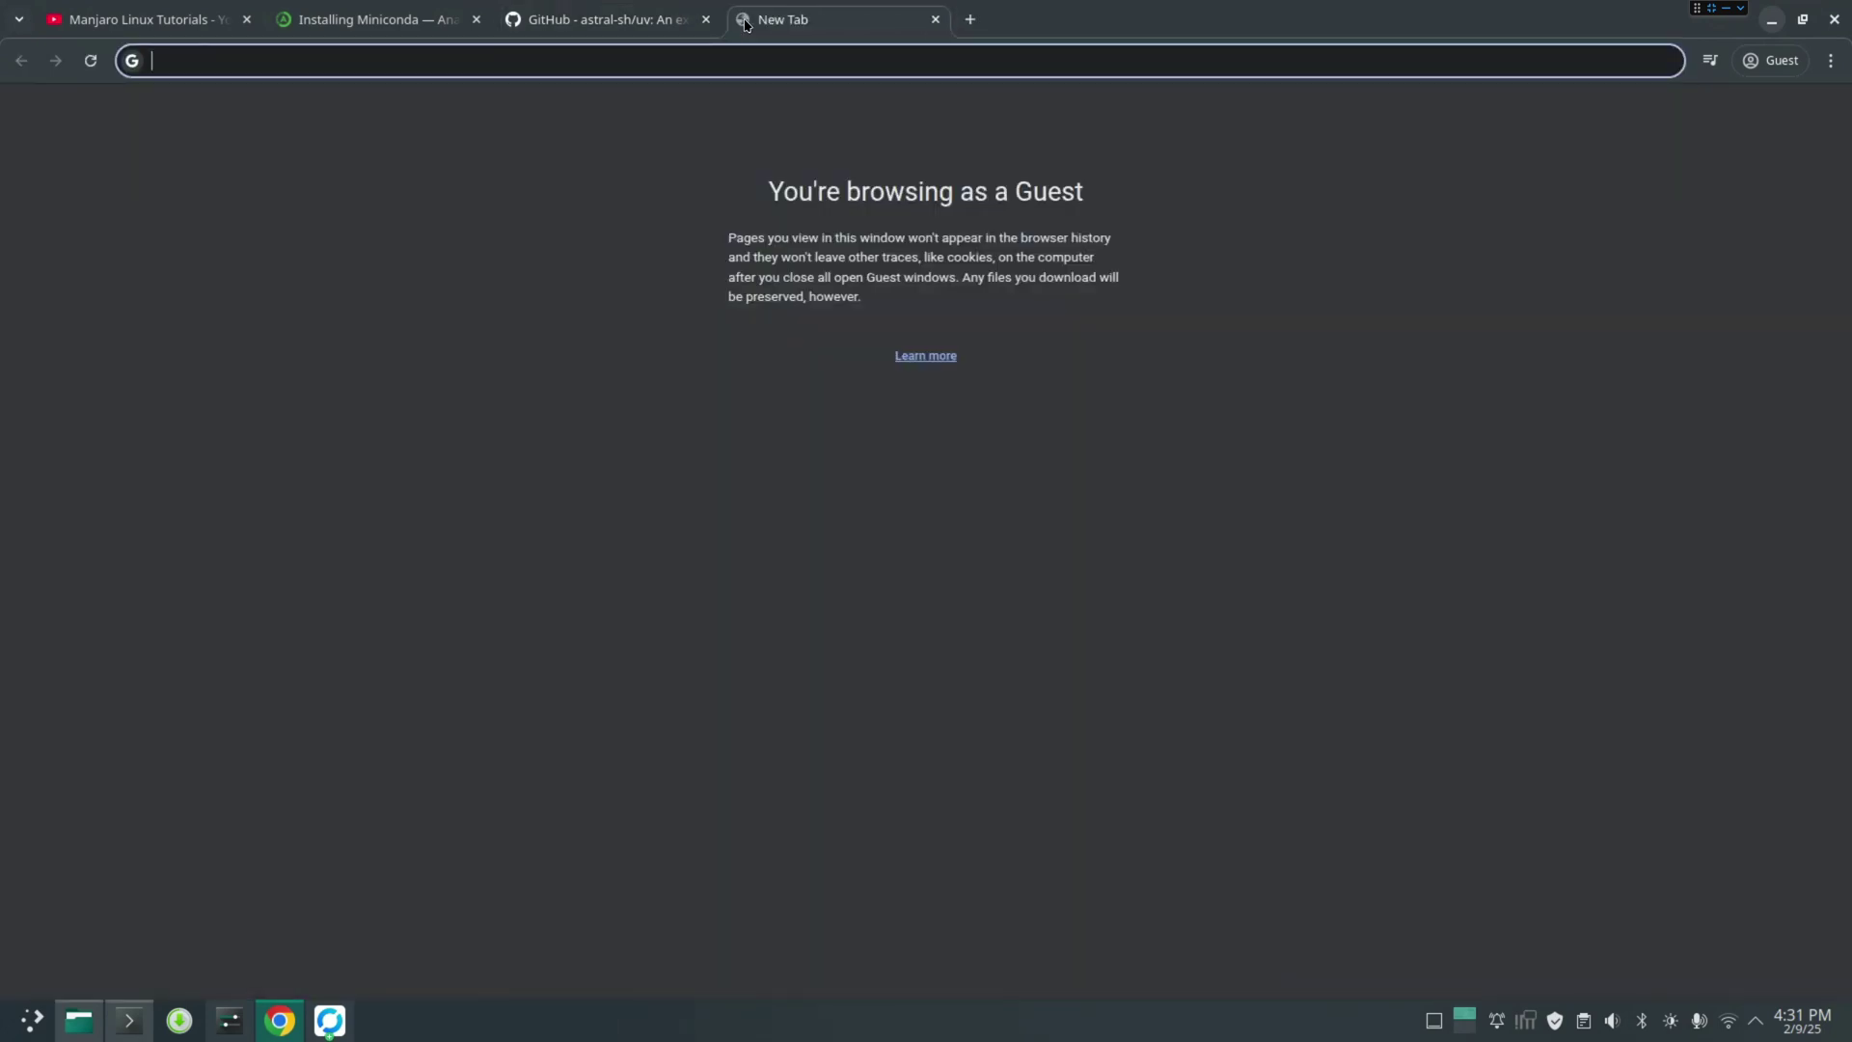
type("vs cod")
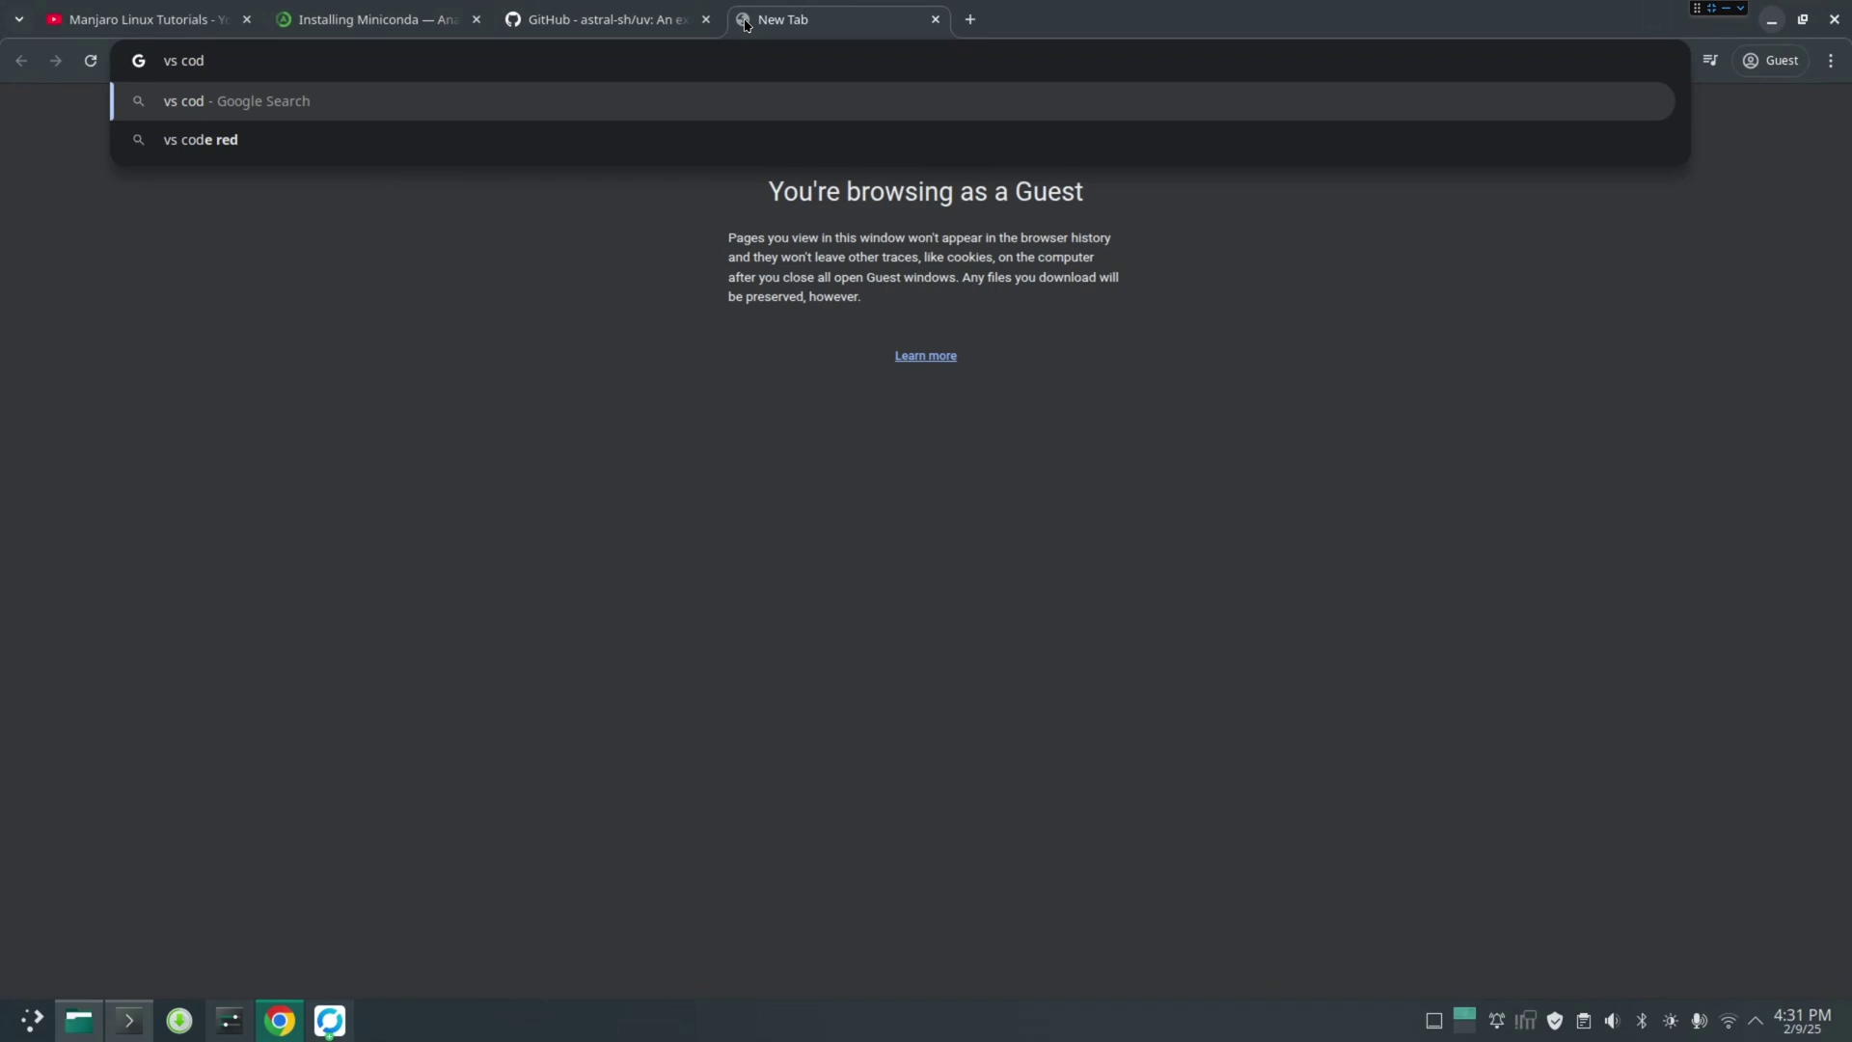
type("e")
key("Return")
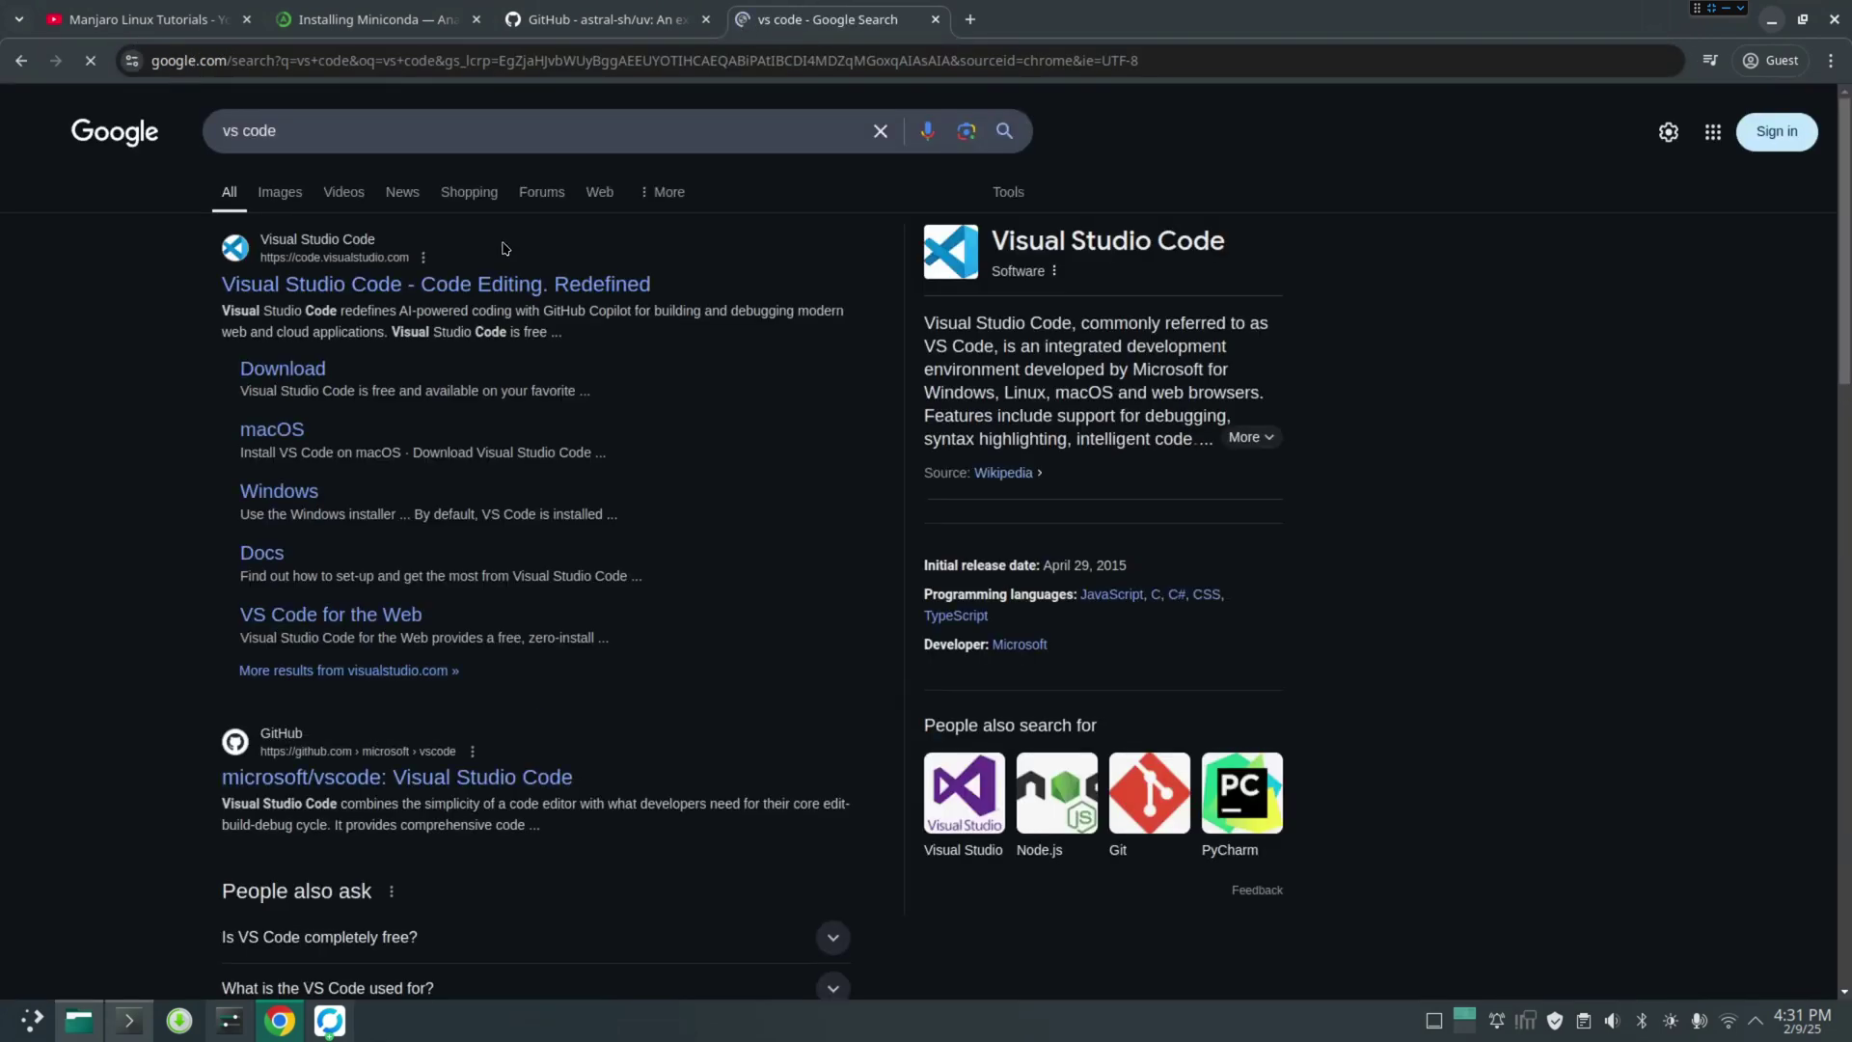
left_click(410, 284)
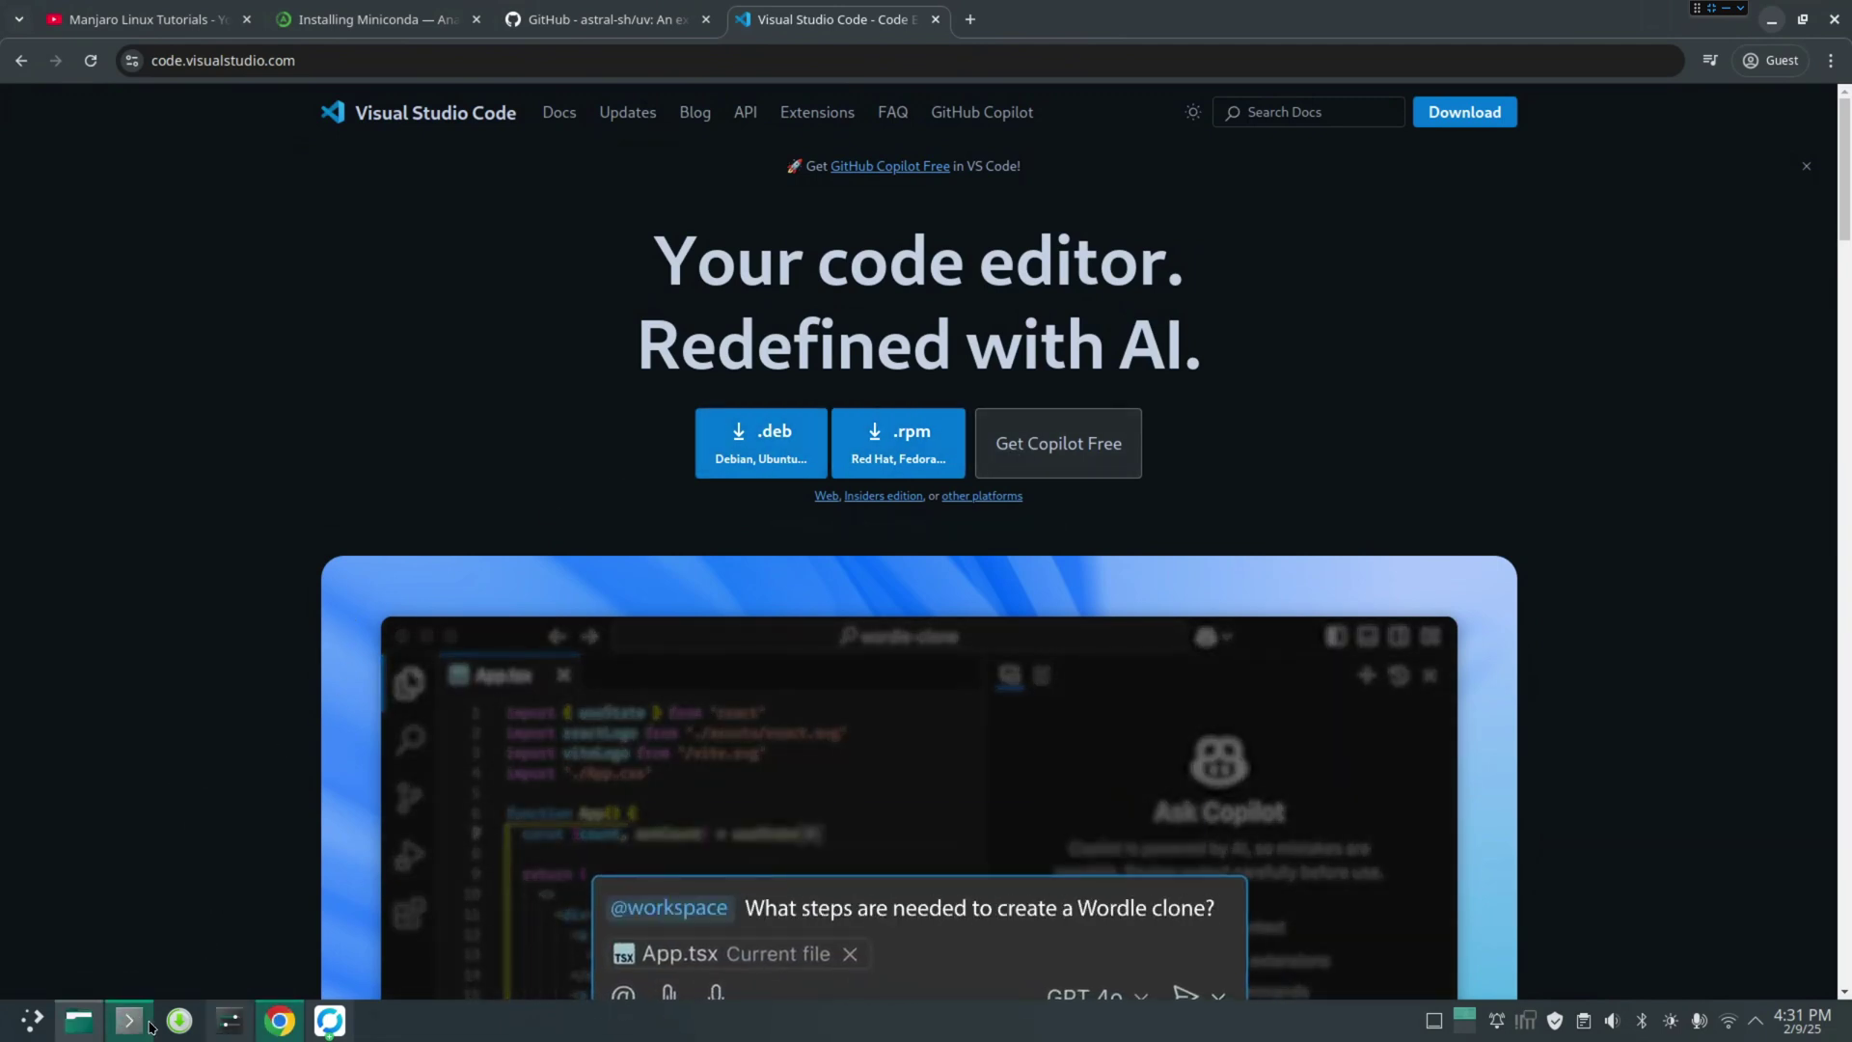
left_click(178, 1022)
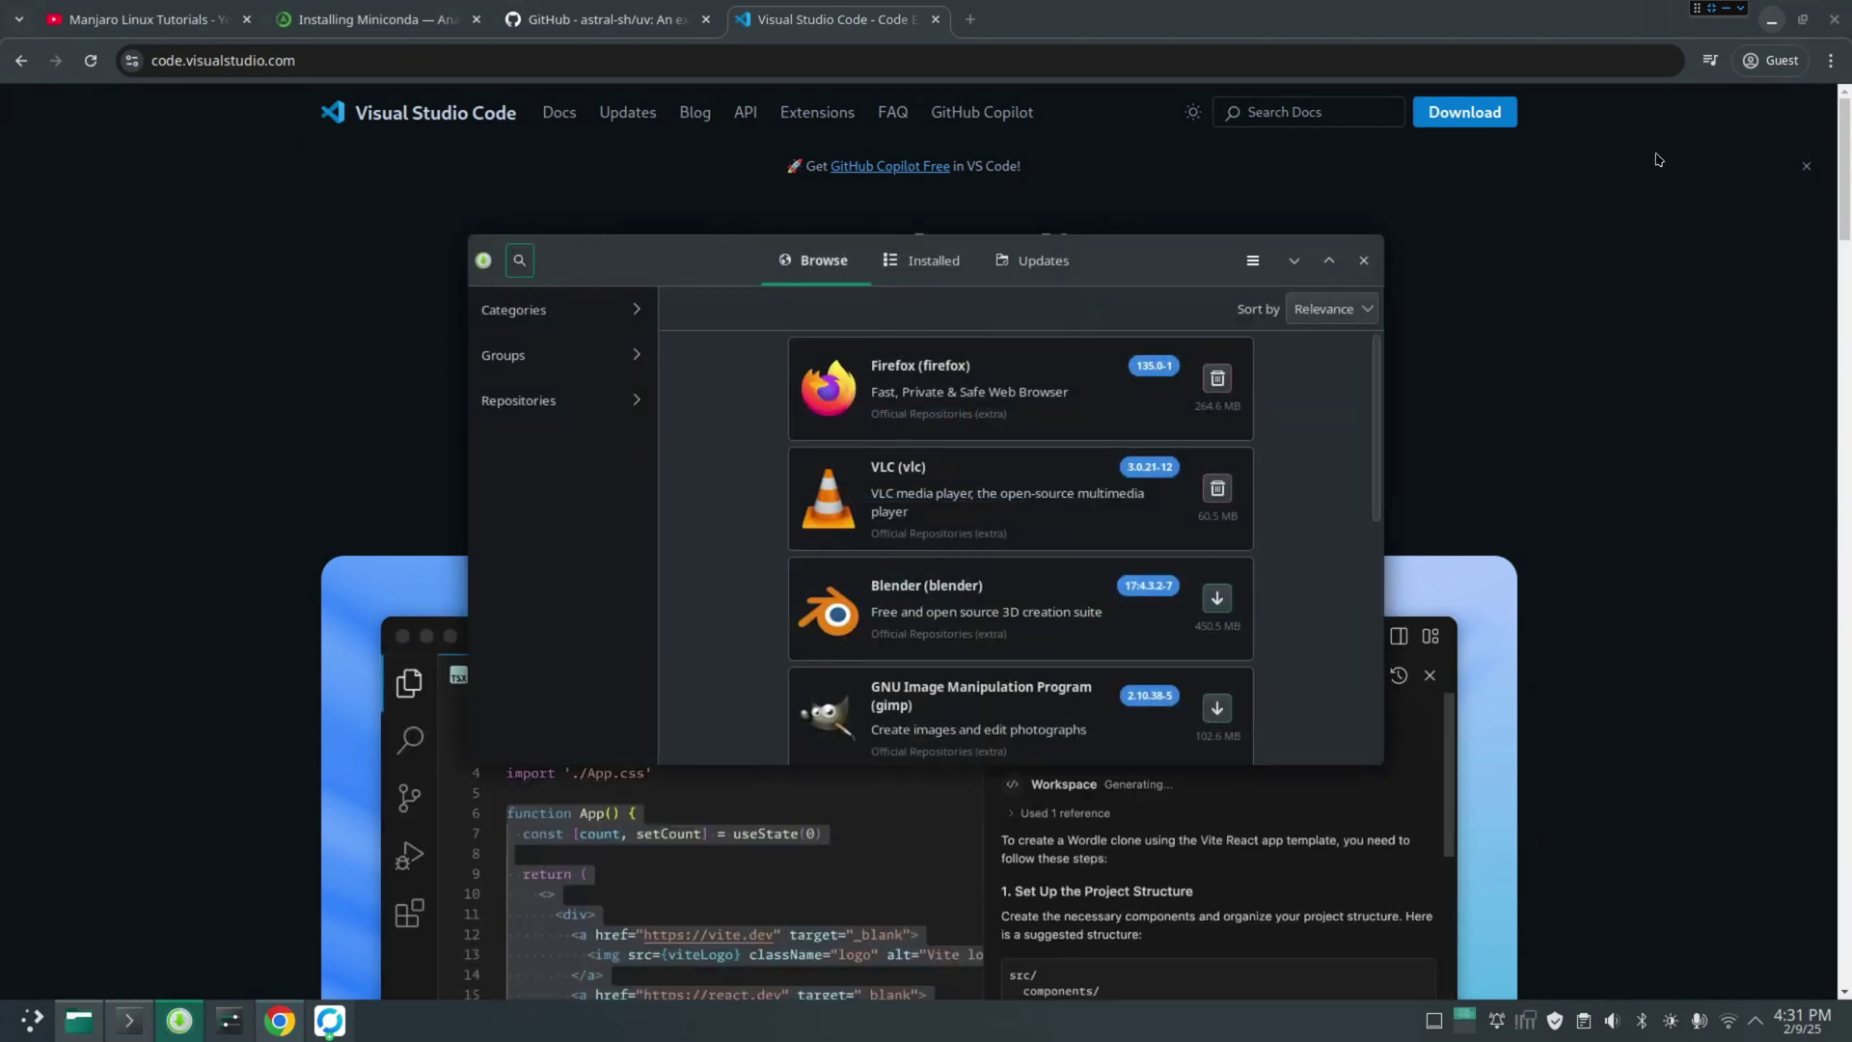
Hide the other windows and search Pamac for visual studio code
left_click(1770, 21)
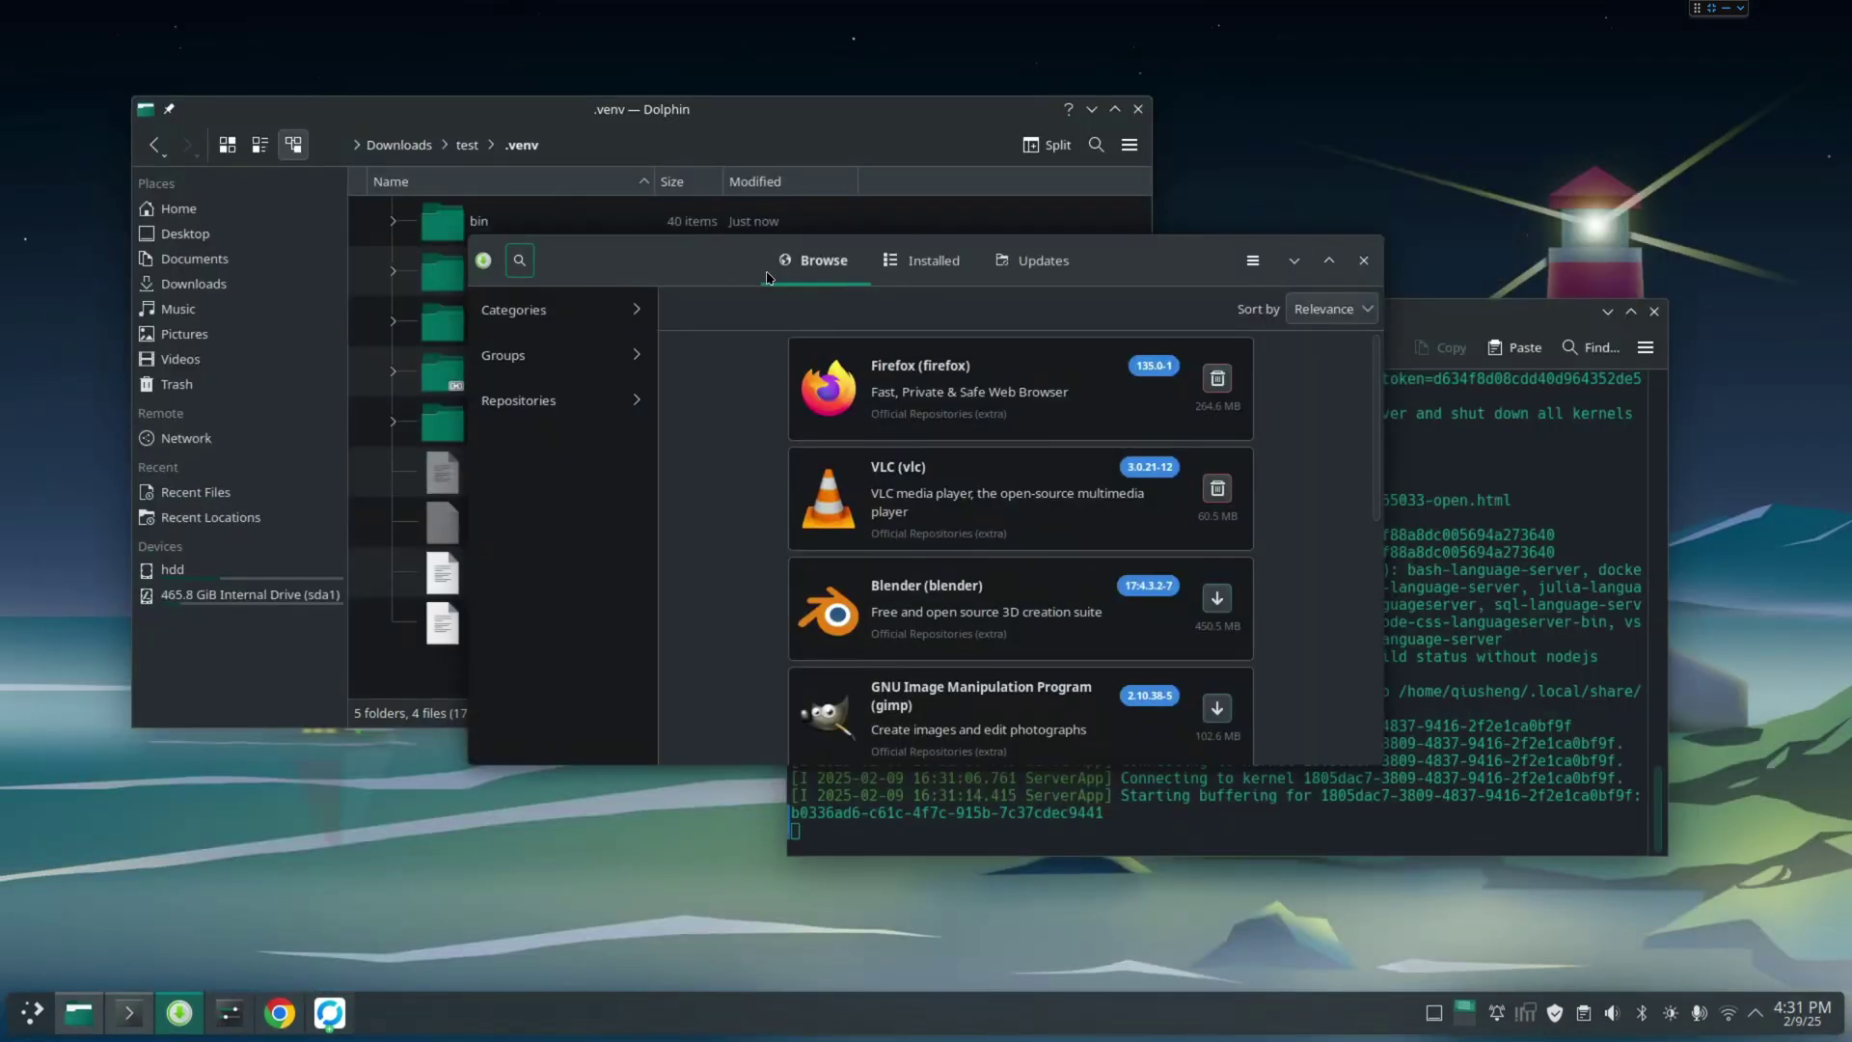
left_click(519, 259)
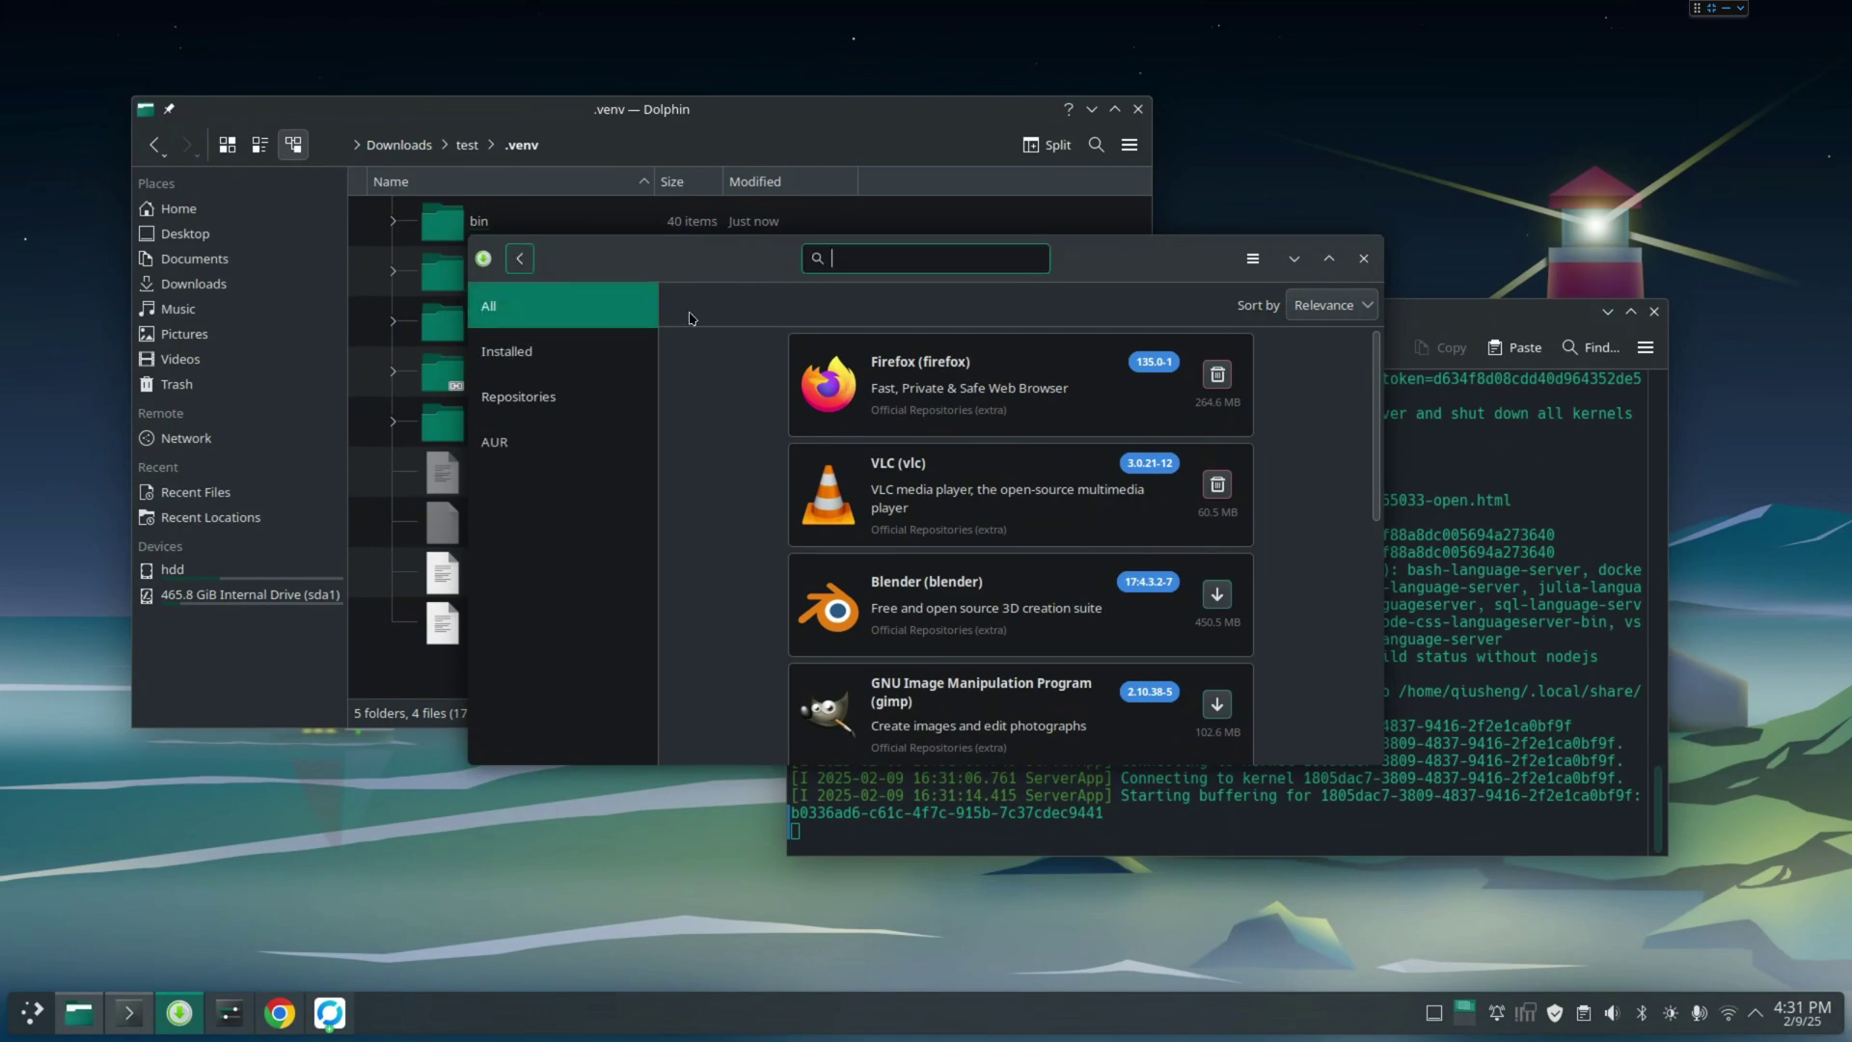
type("vl")
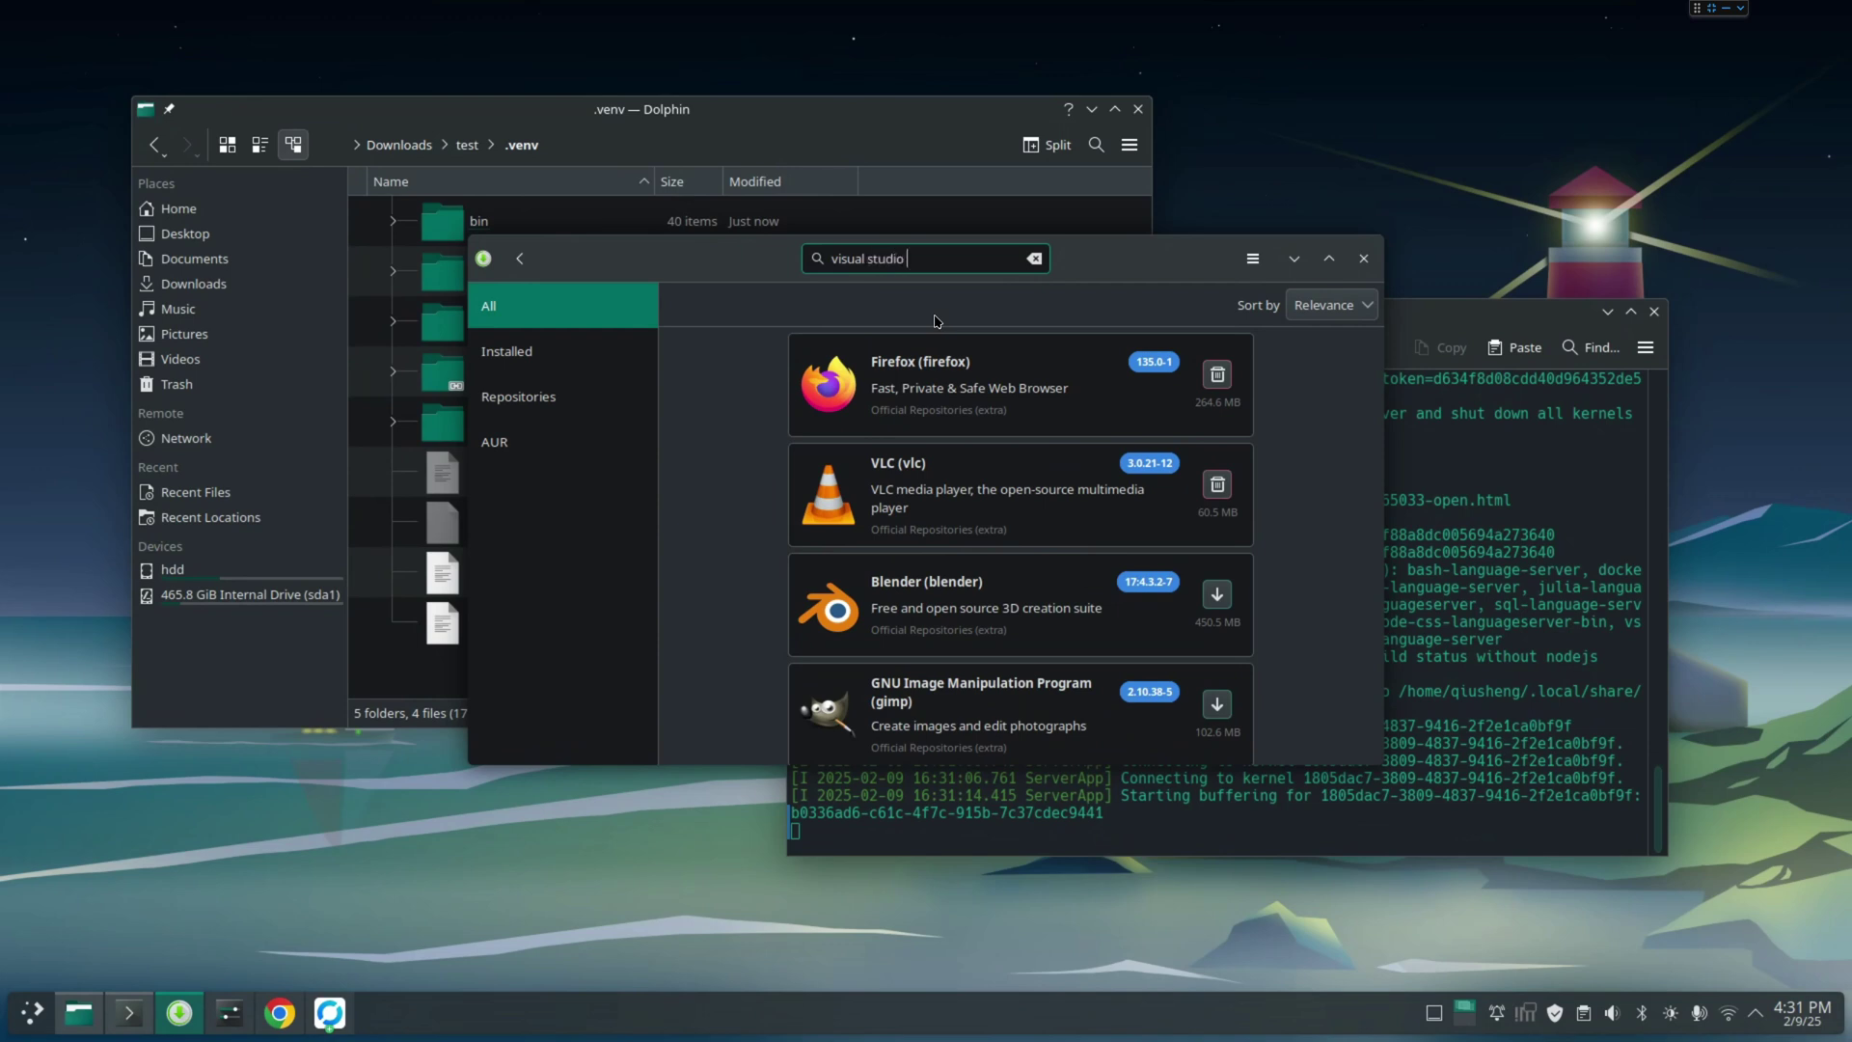
left_click(1091, 109)
left_click(1606, 312)
left_click_drag(1163, 256, 797, 117)
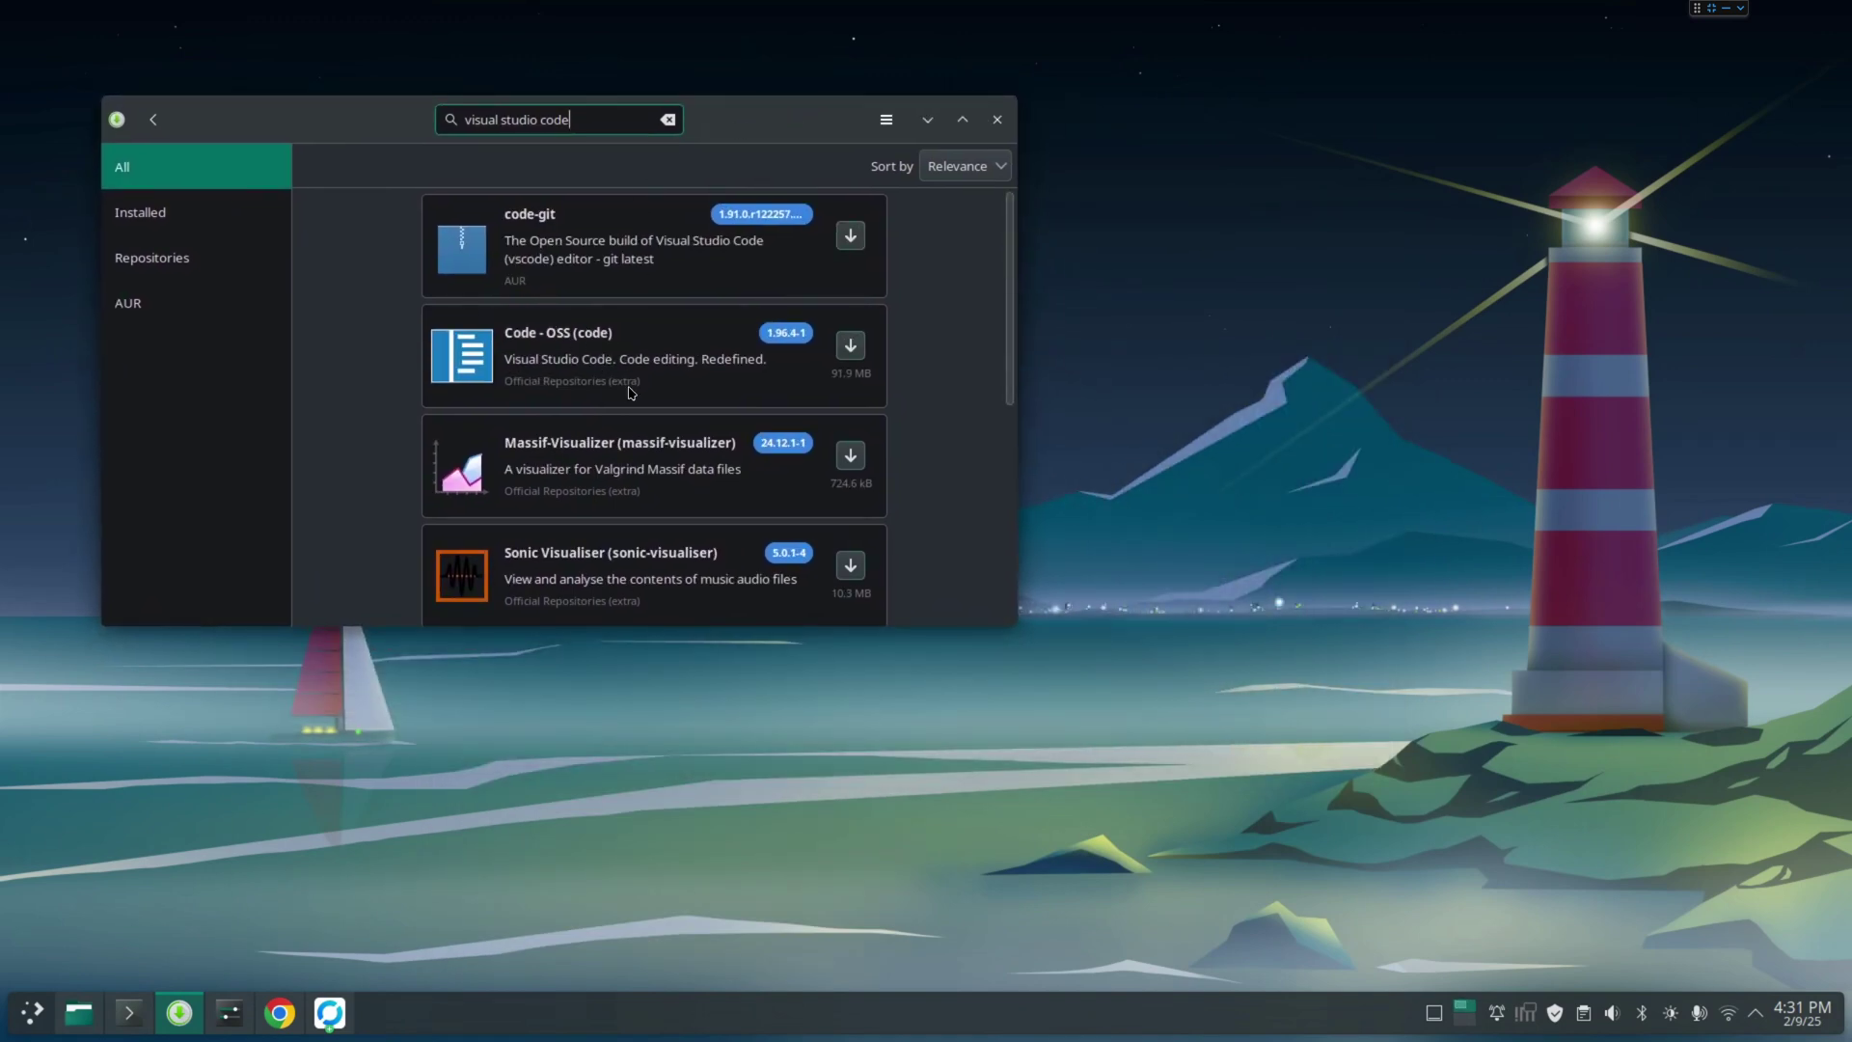
scroll(632, 392, "down", 5)
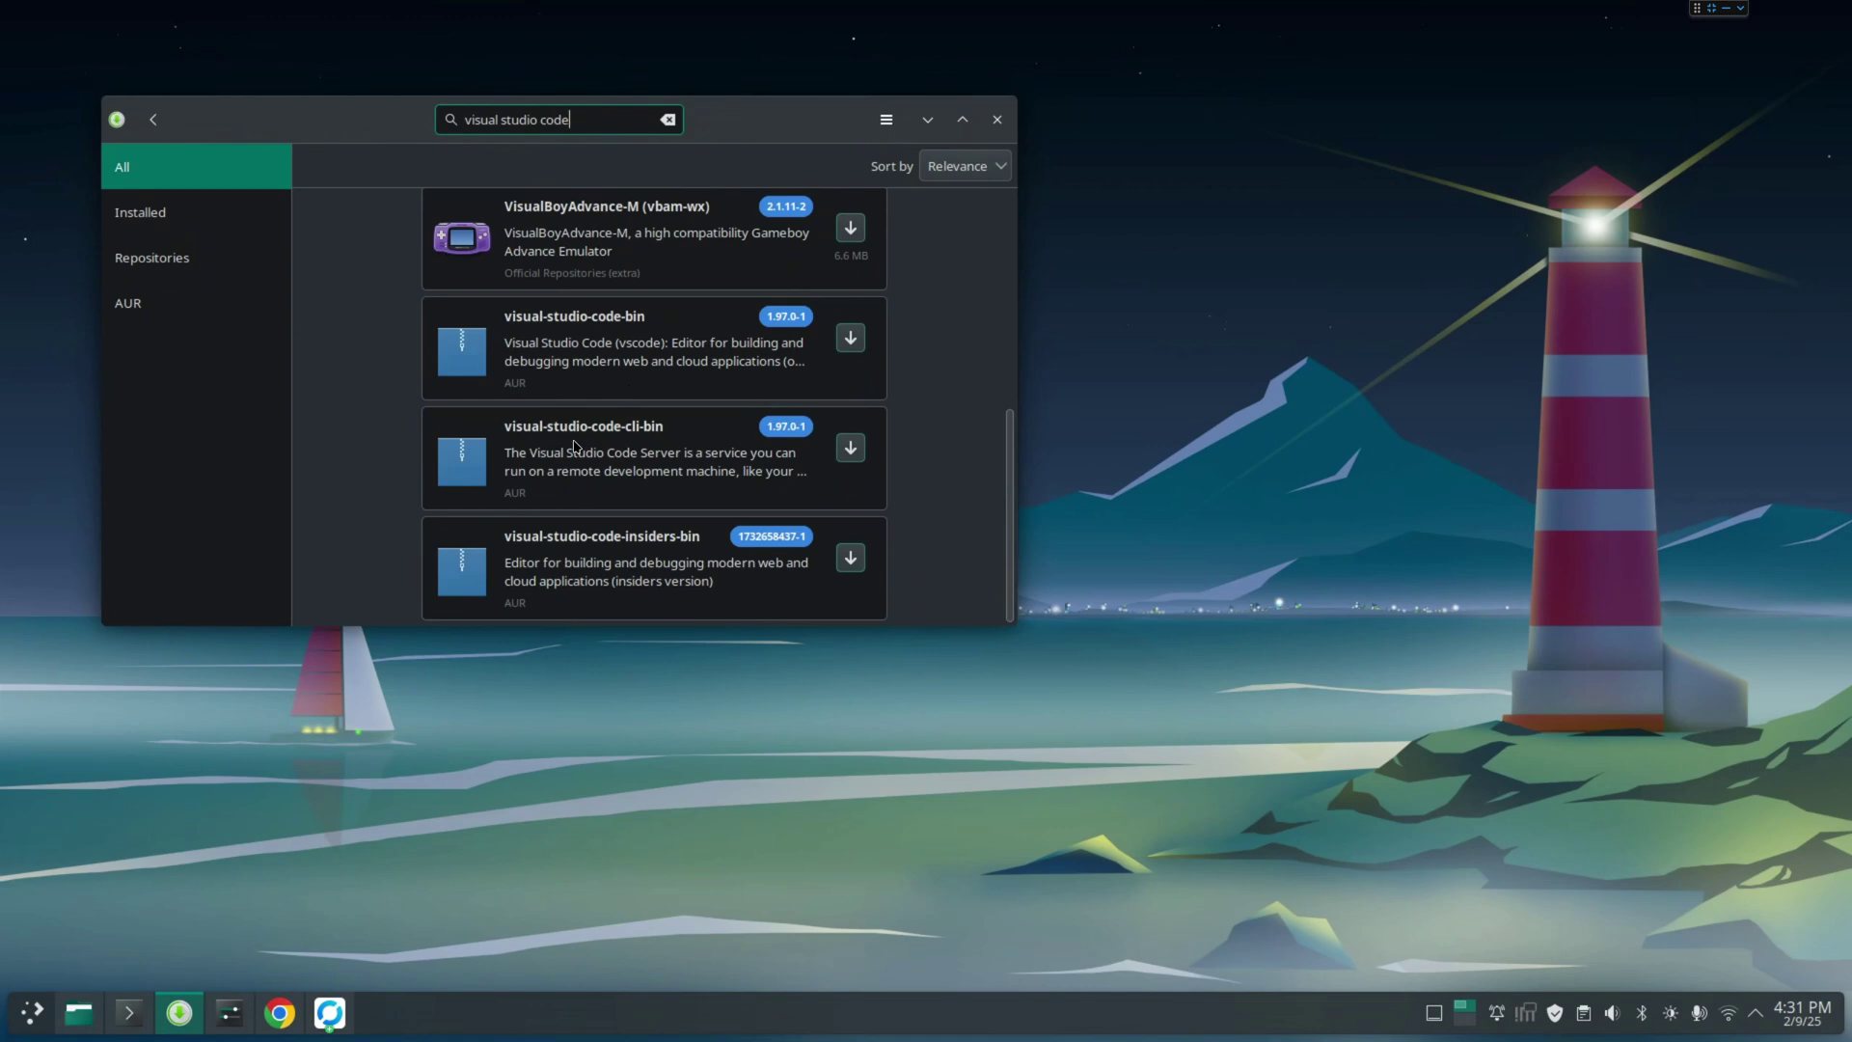
Review visual-studio-code-bin details, mark it for install, and apply to see the summary with lsof
left_click(609, 339)
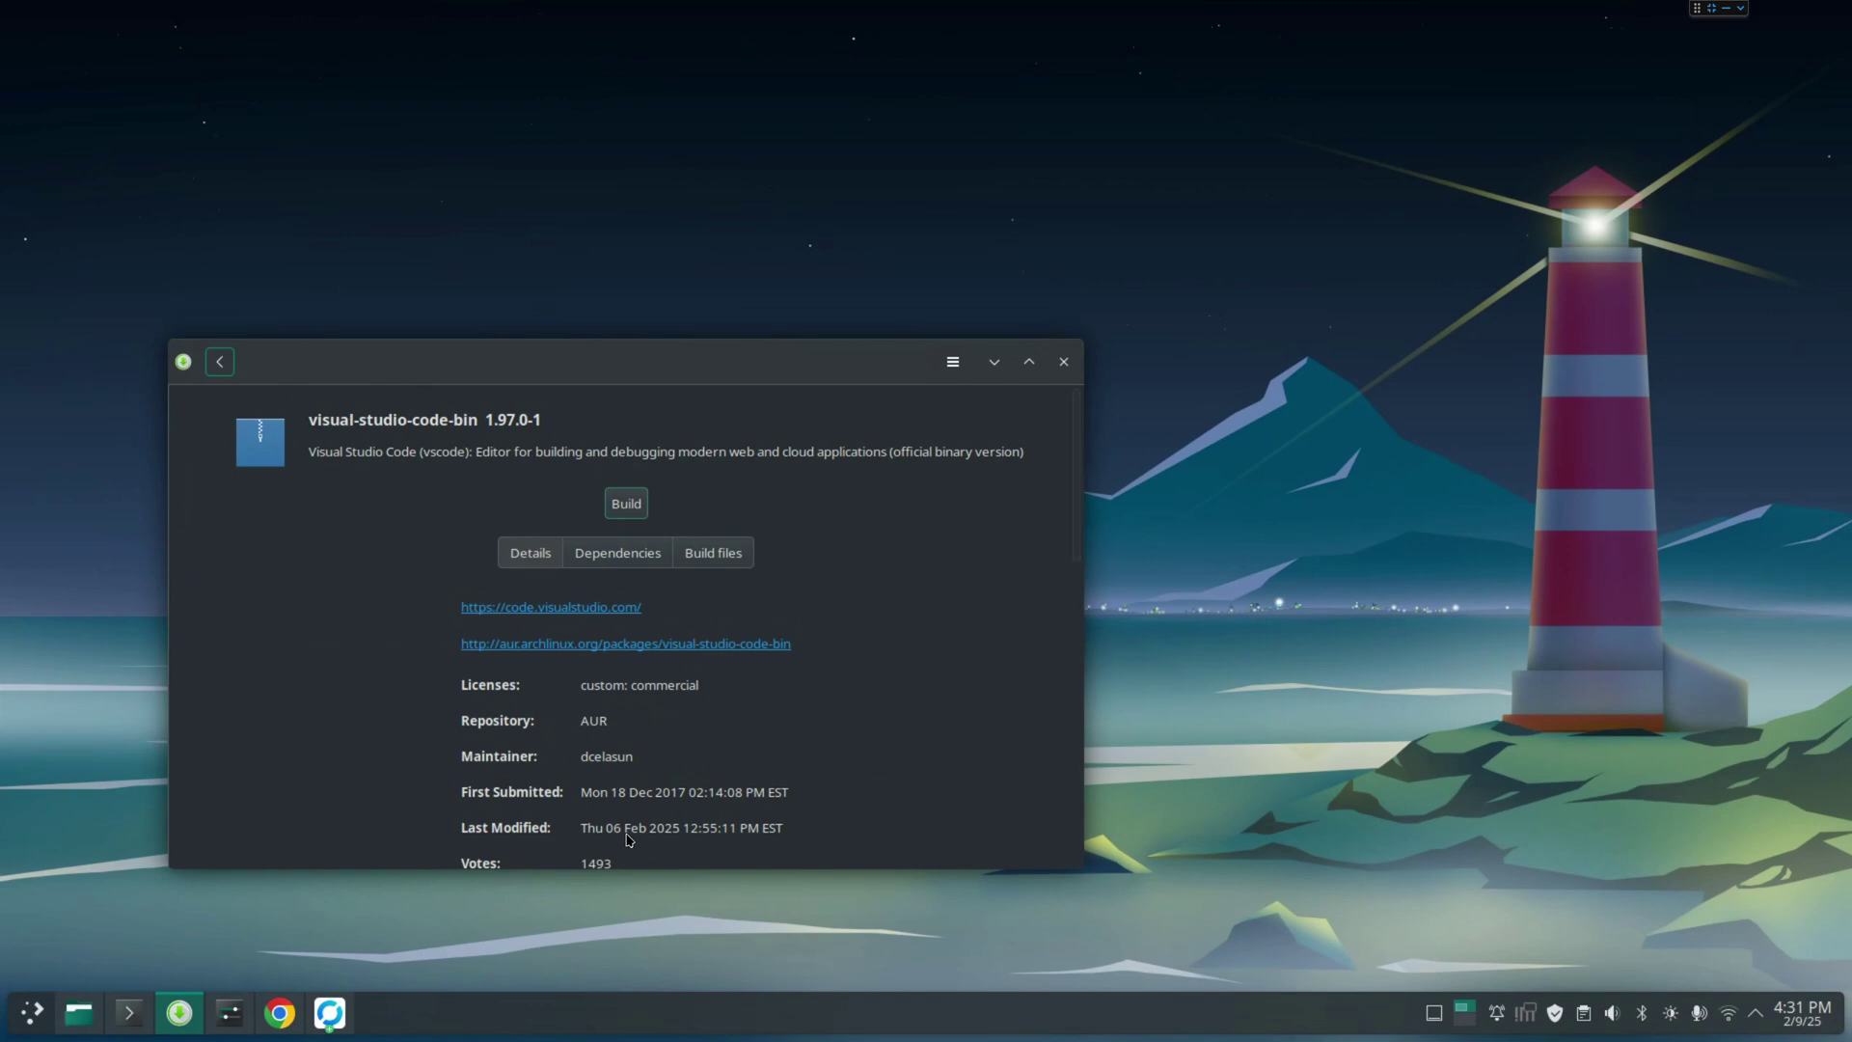
left_click(227, 254)
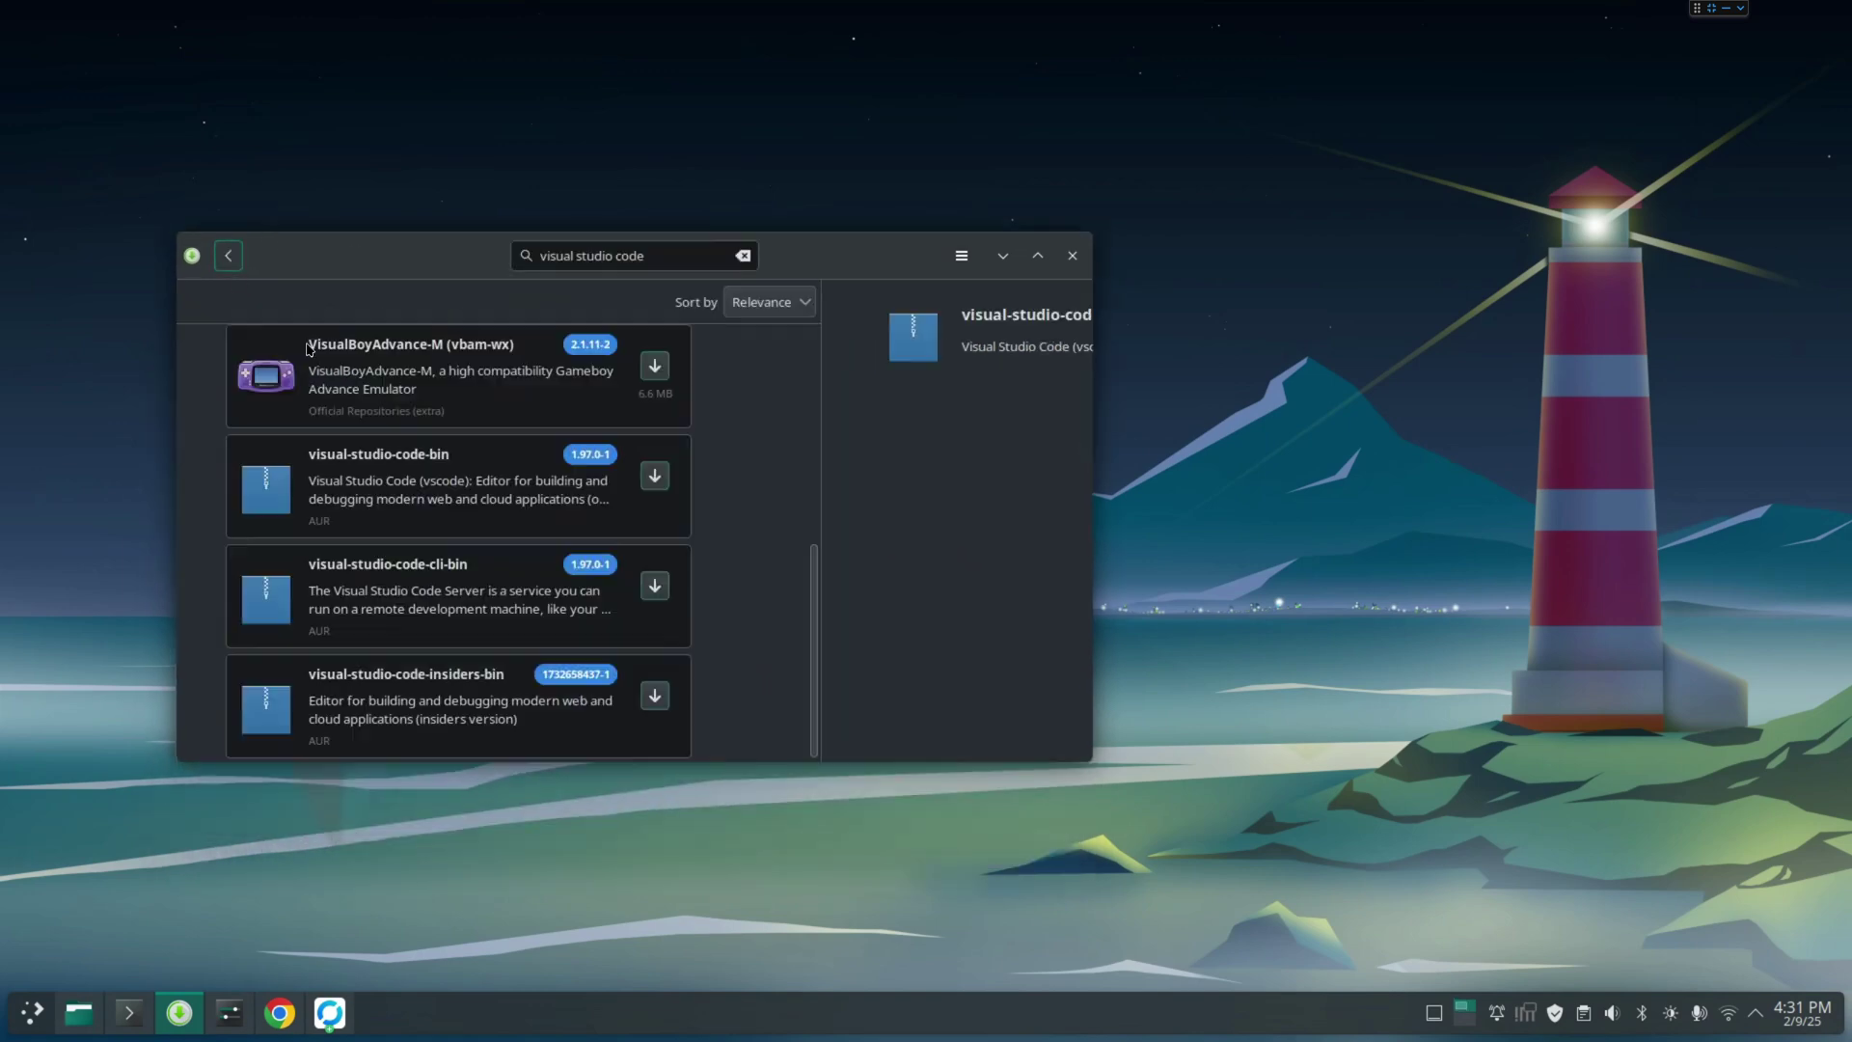
left_click(926, 476)
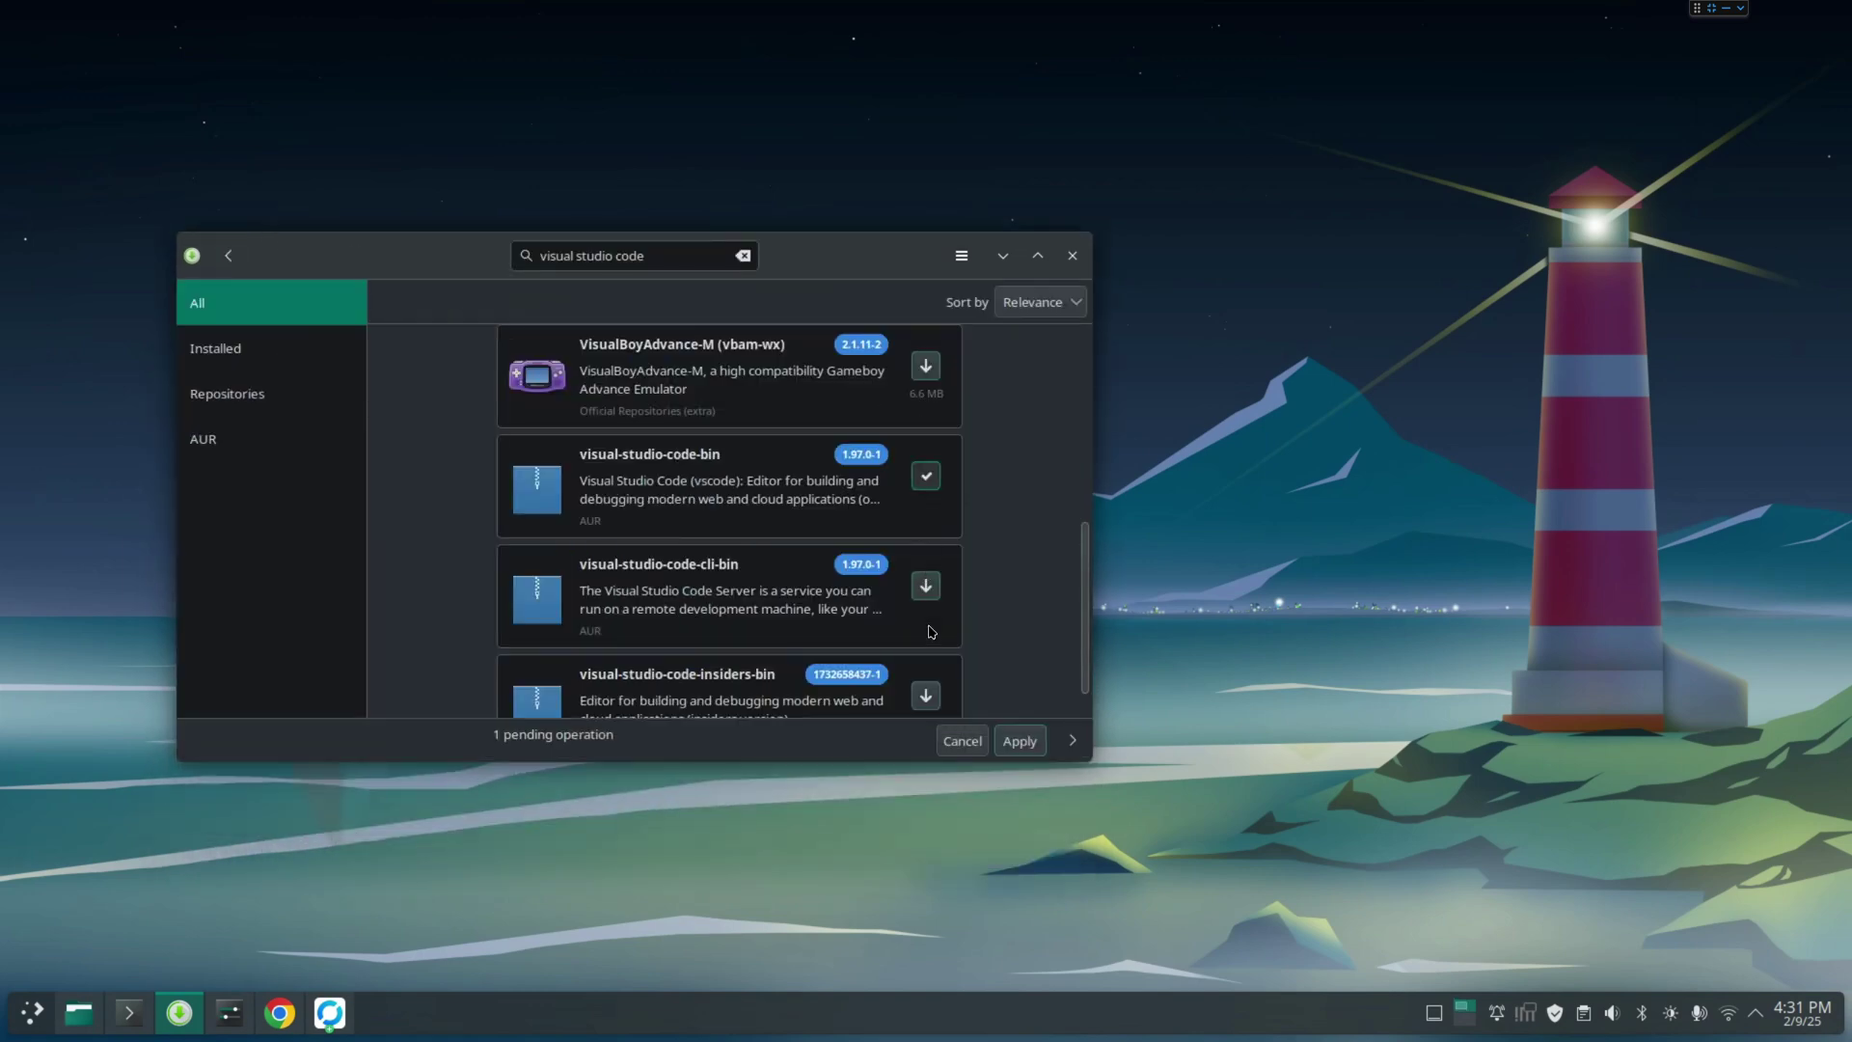
left_click(1020, 747)
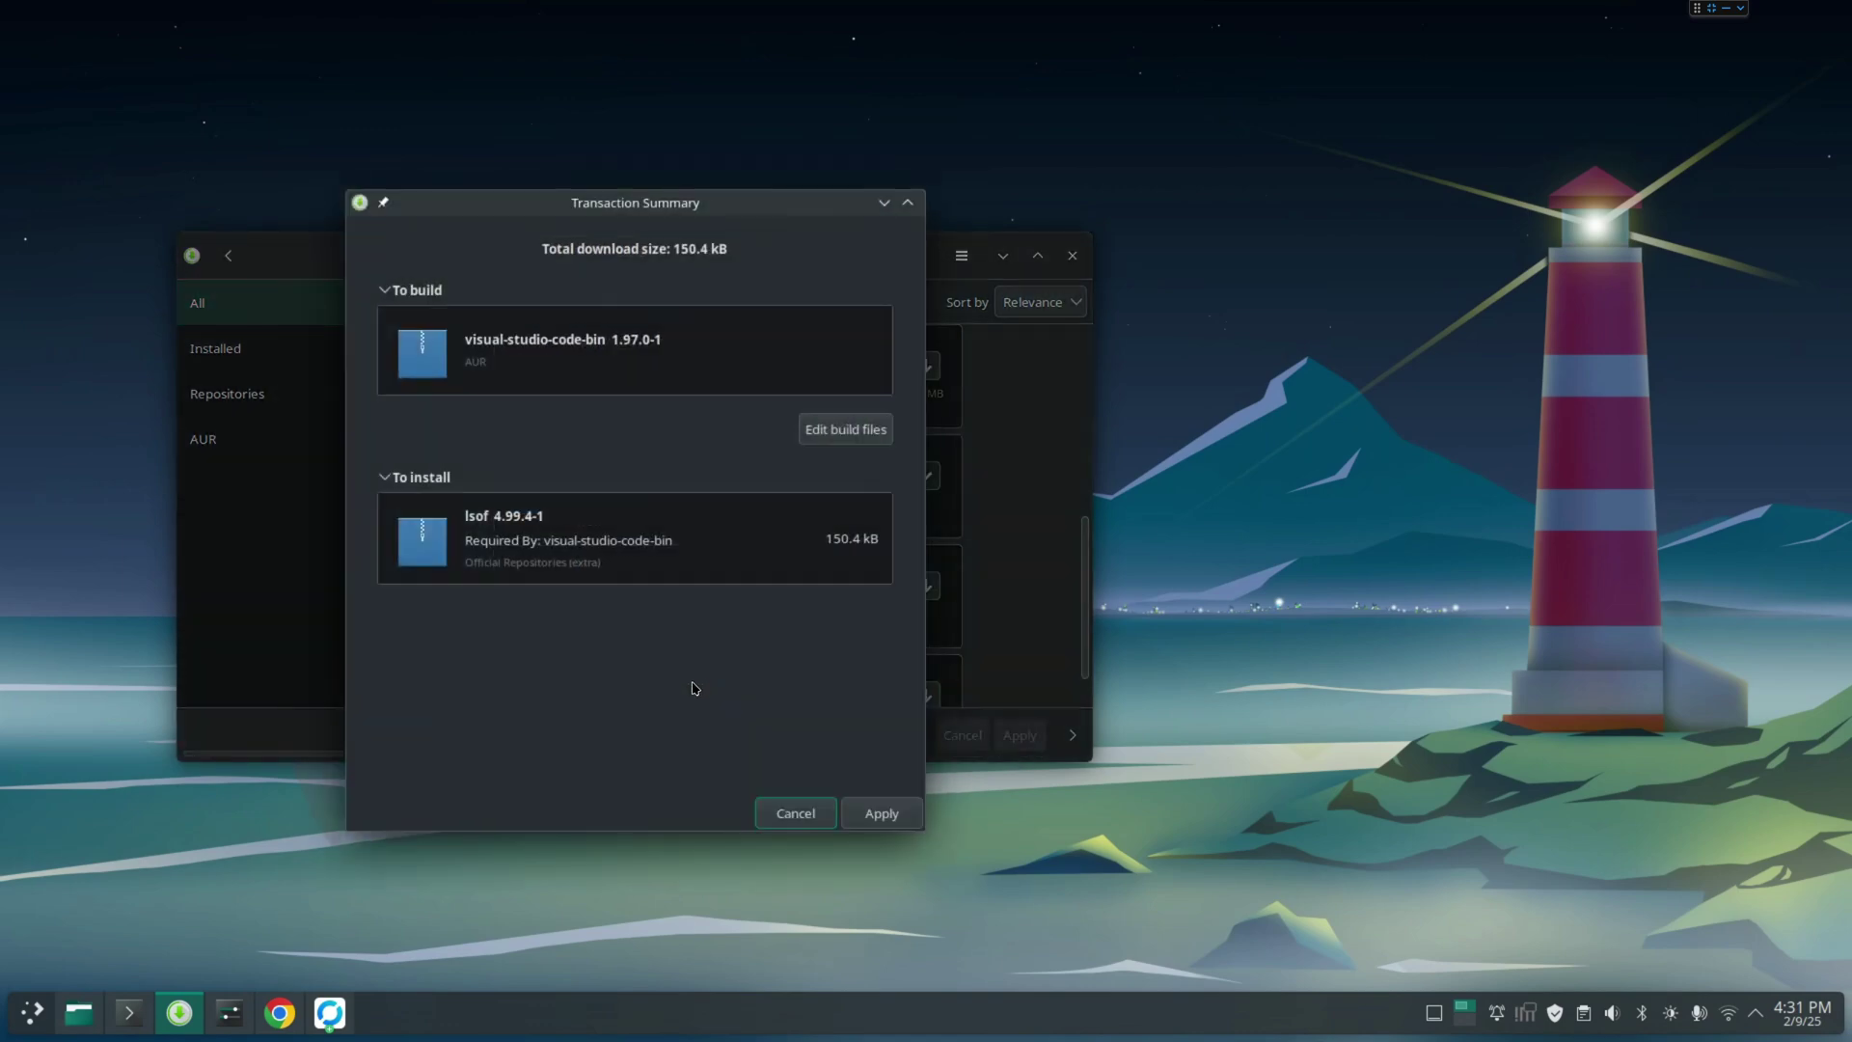
Confirm the transaction and enter the account password, then follow the visual-studio-code-bin build log
left_click(870, 817)
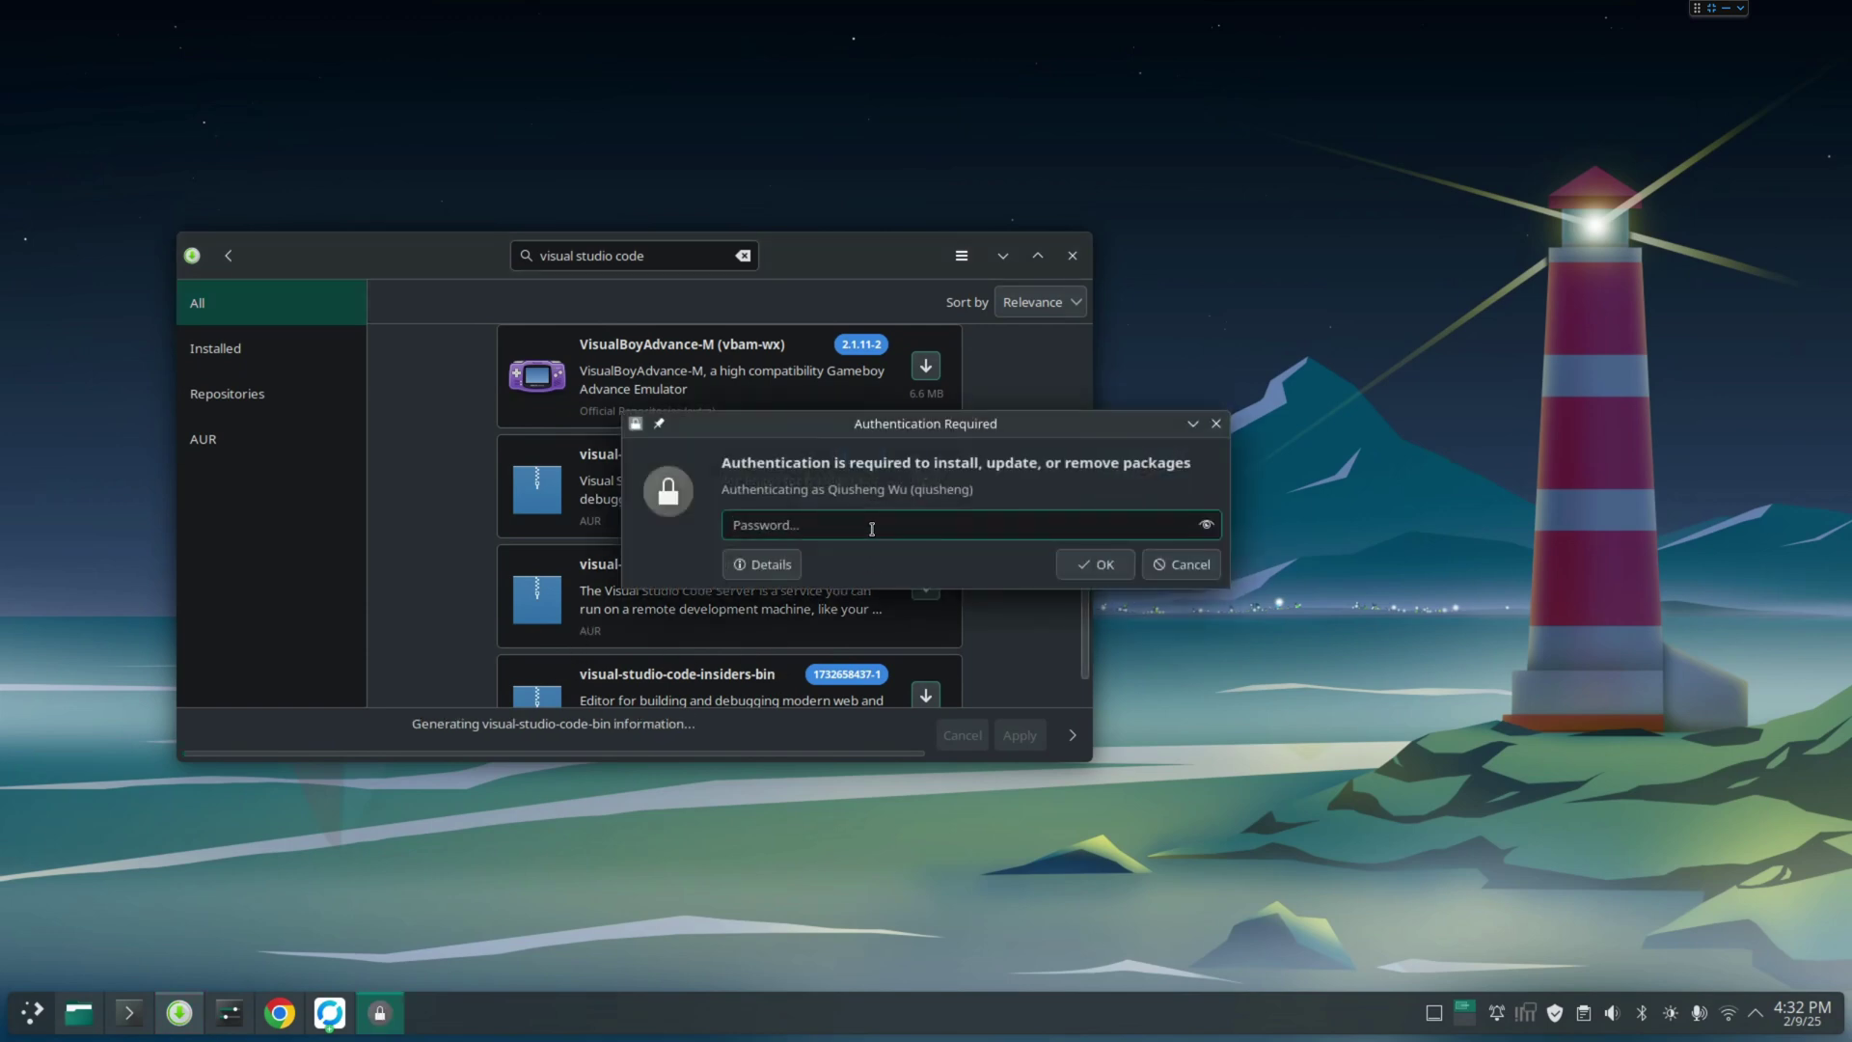
type("********")
key("Return")
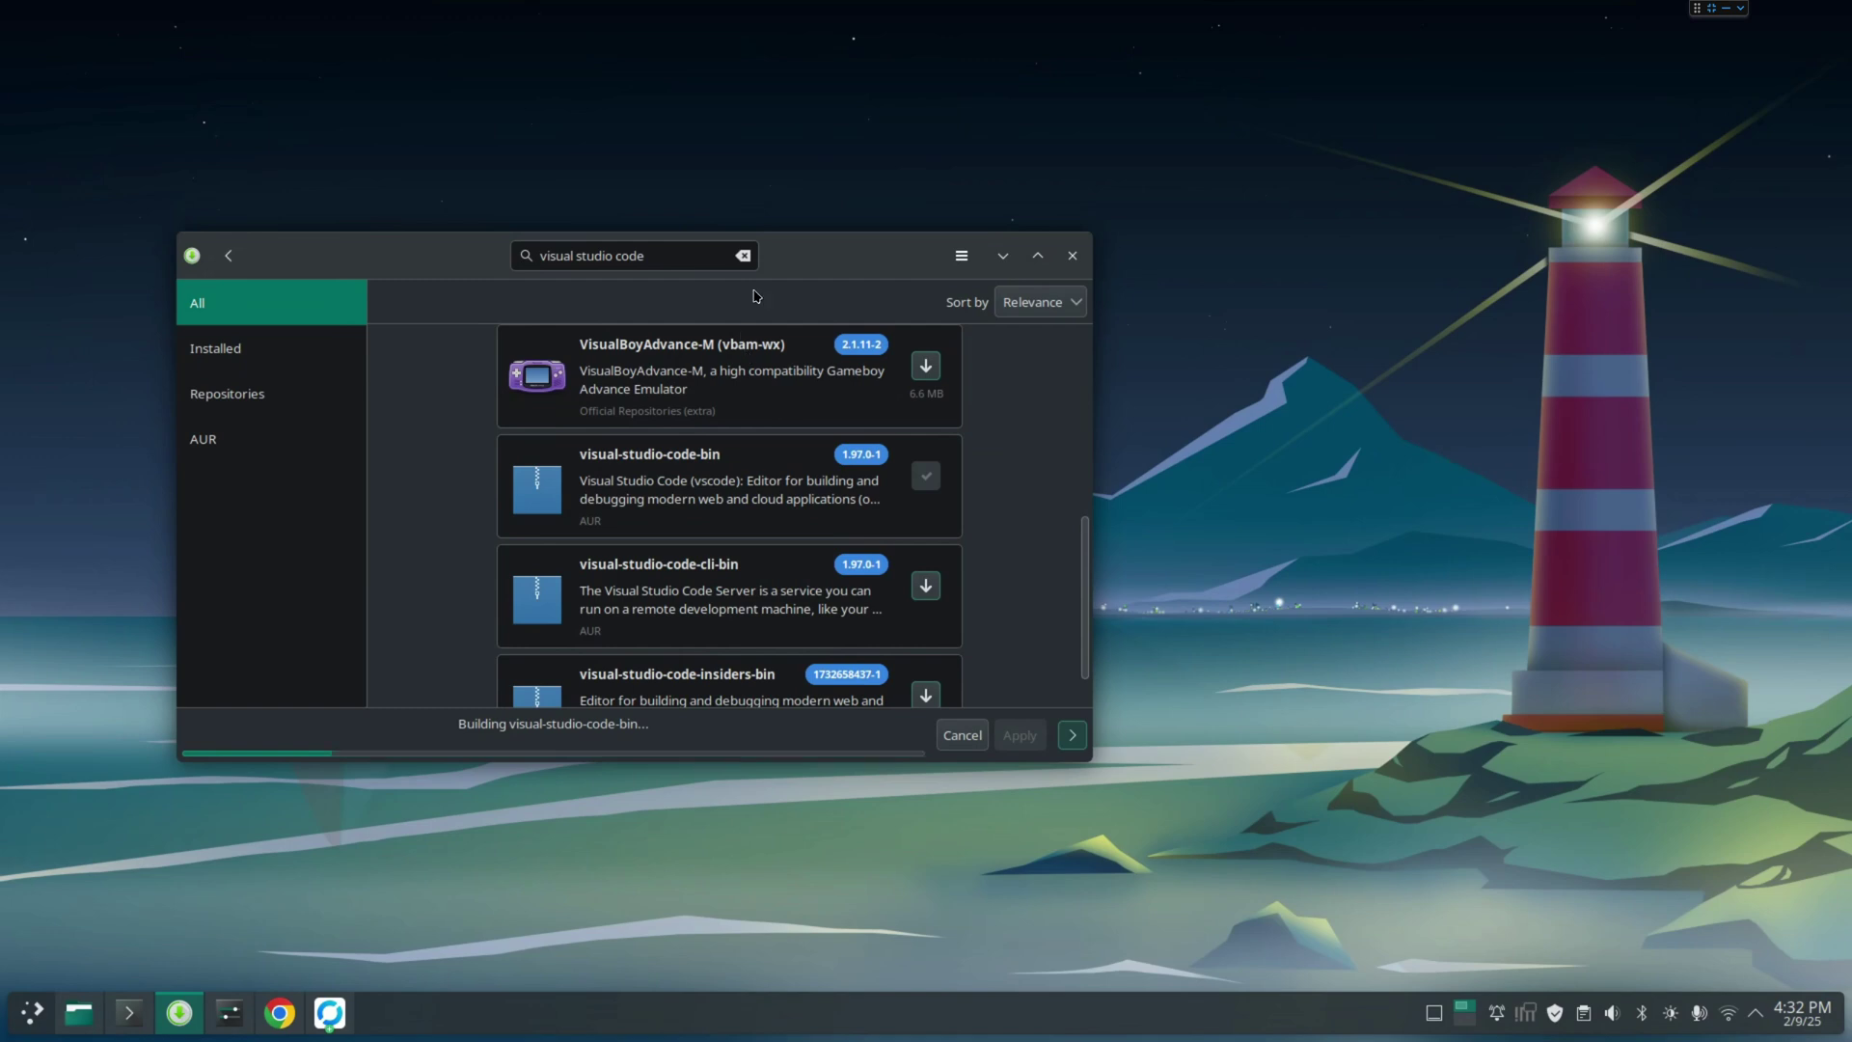
left_click_drag(845, 268, 909, 155)
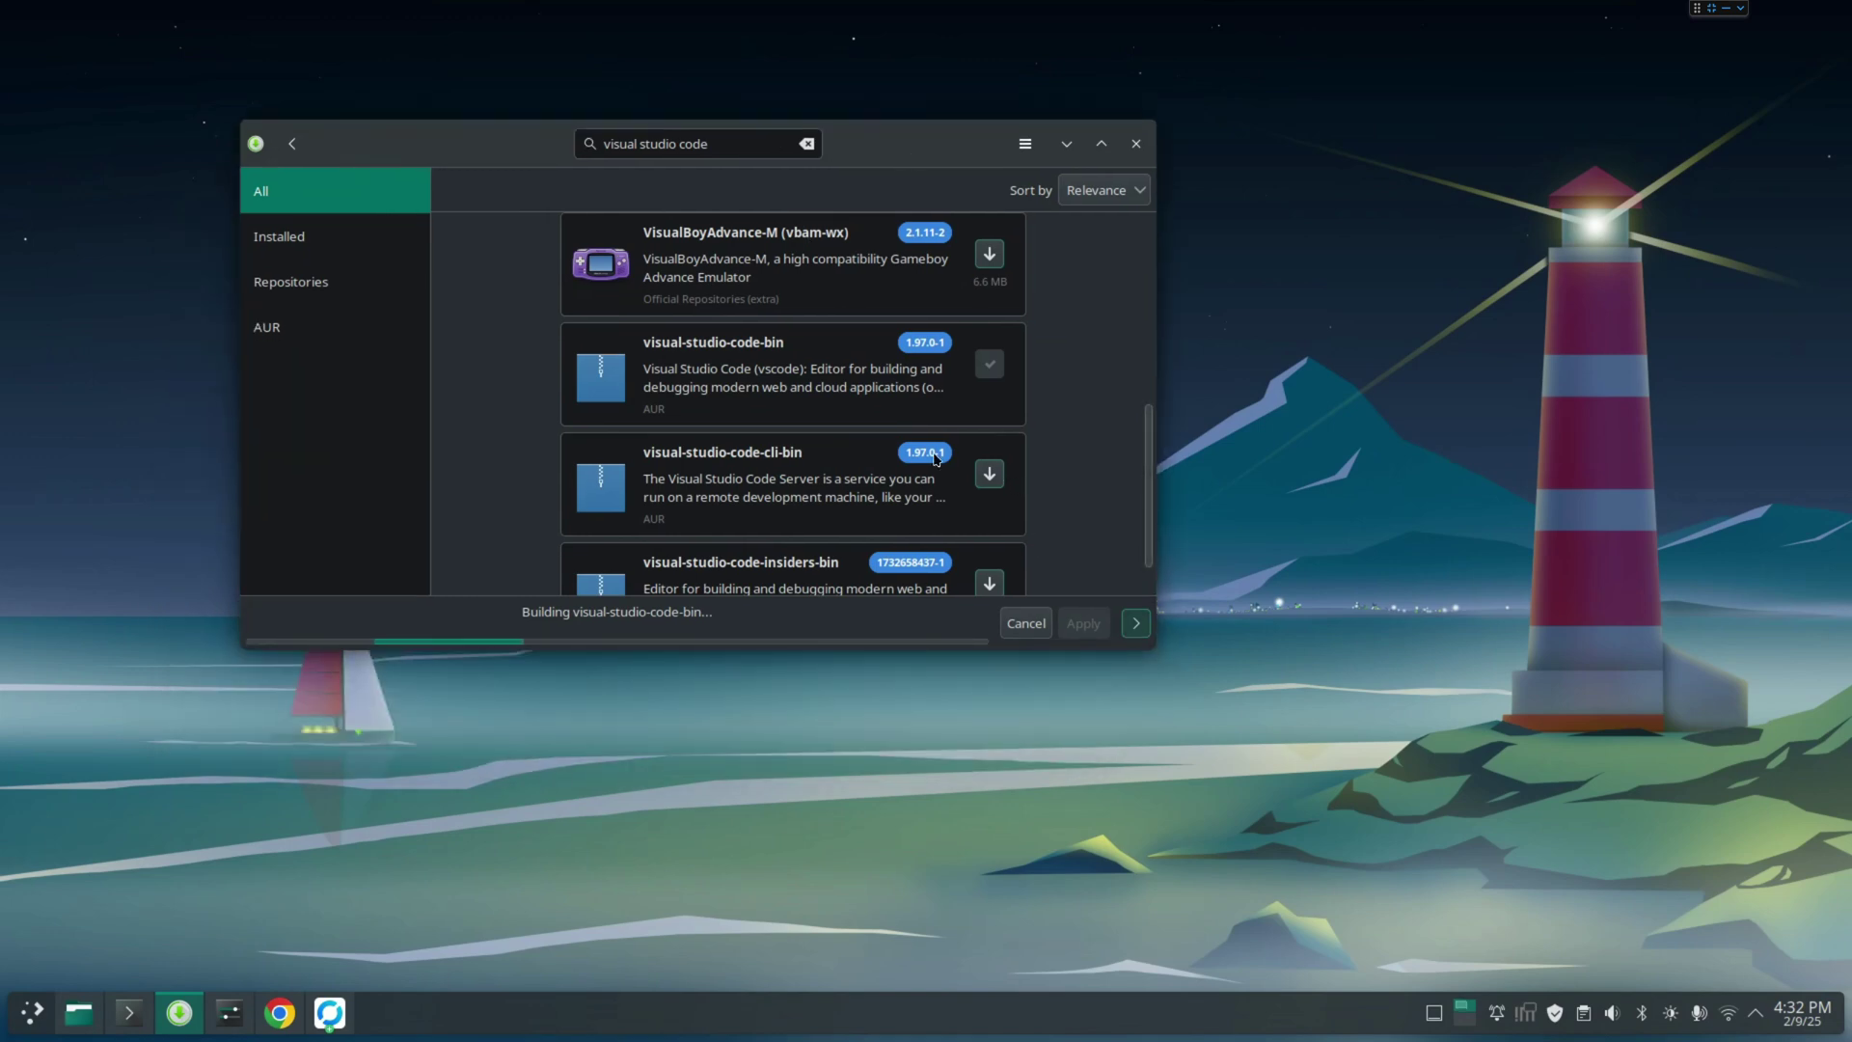
scroll(786, 515, "down", 1)
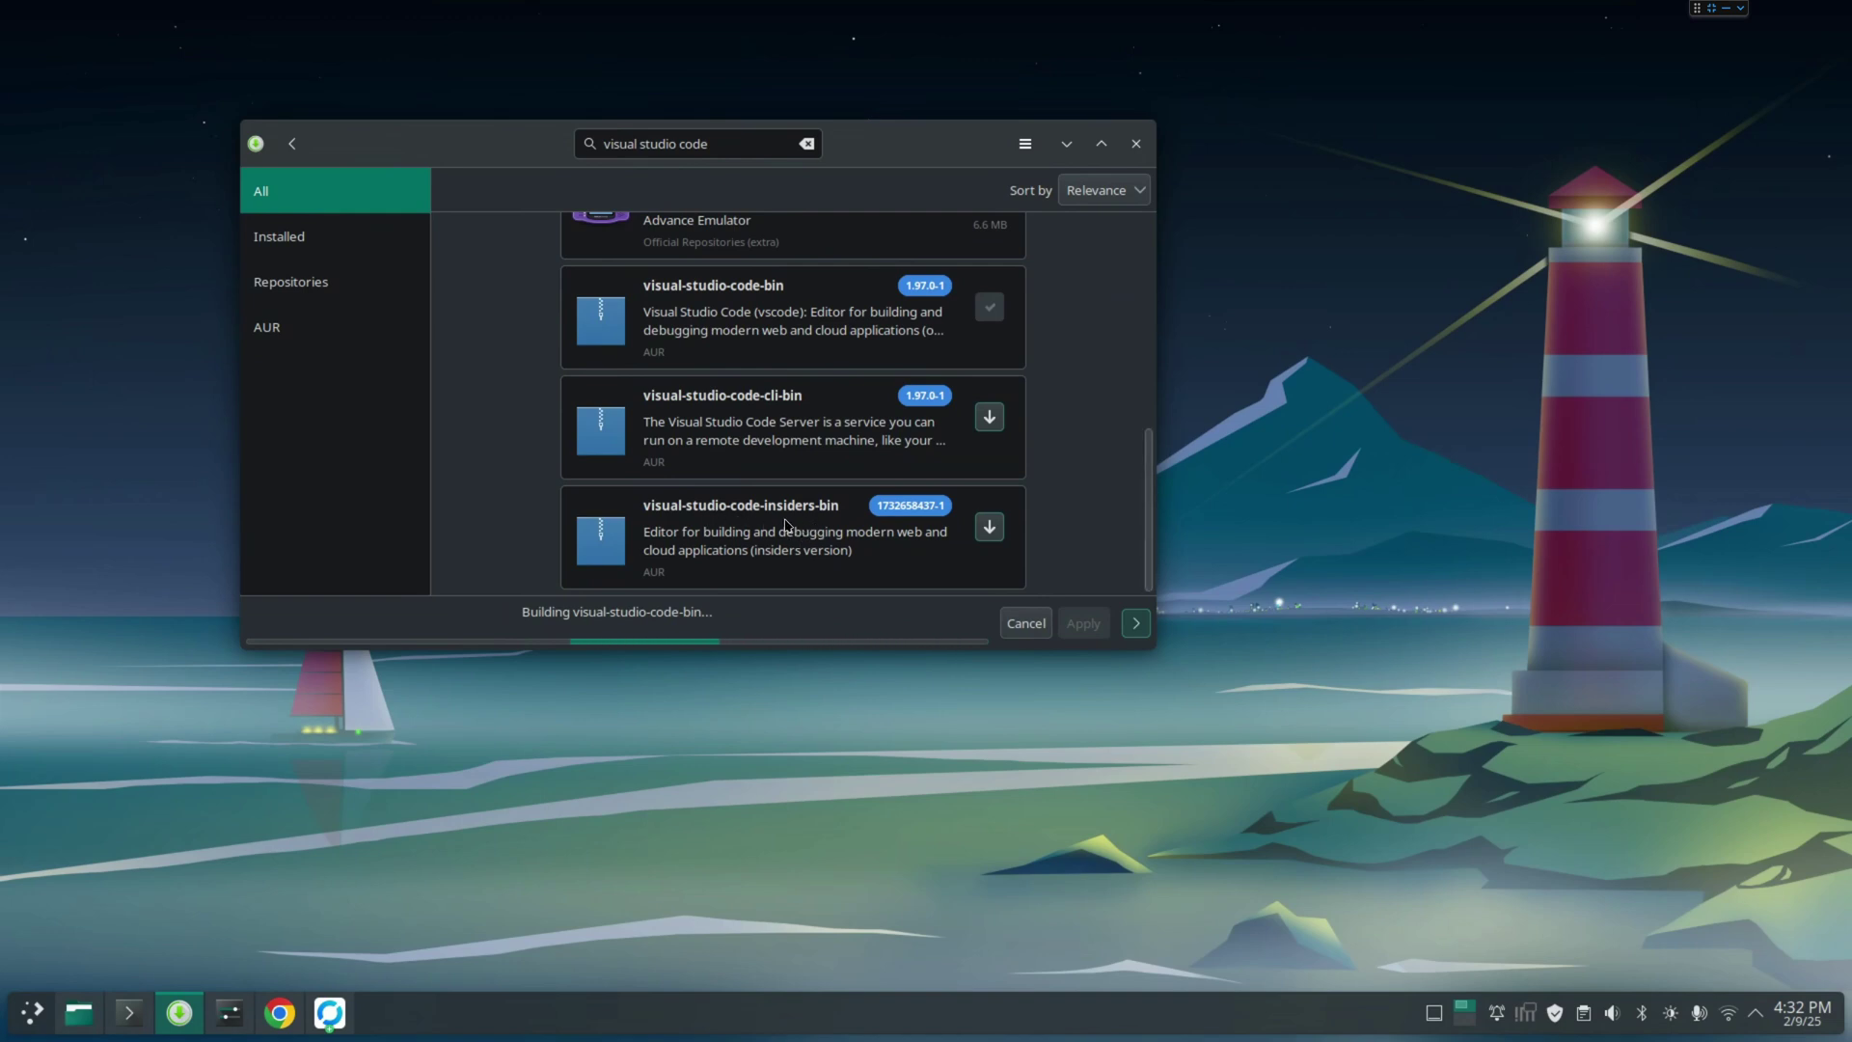
scroll(713, 501, "up", 5)
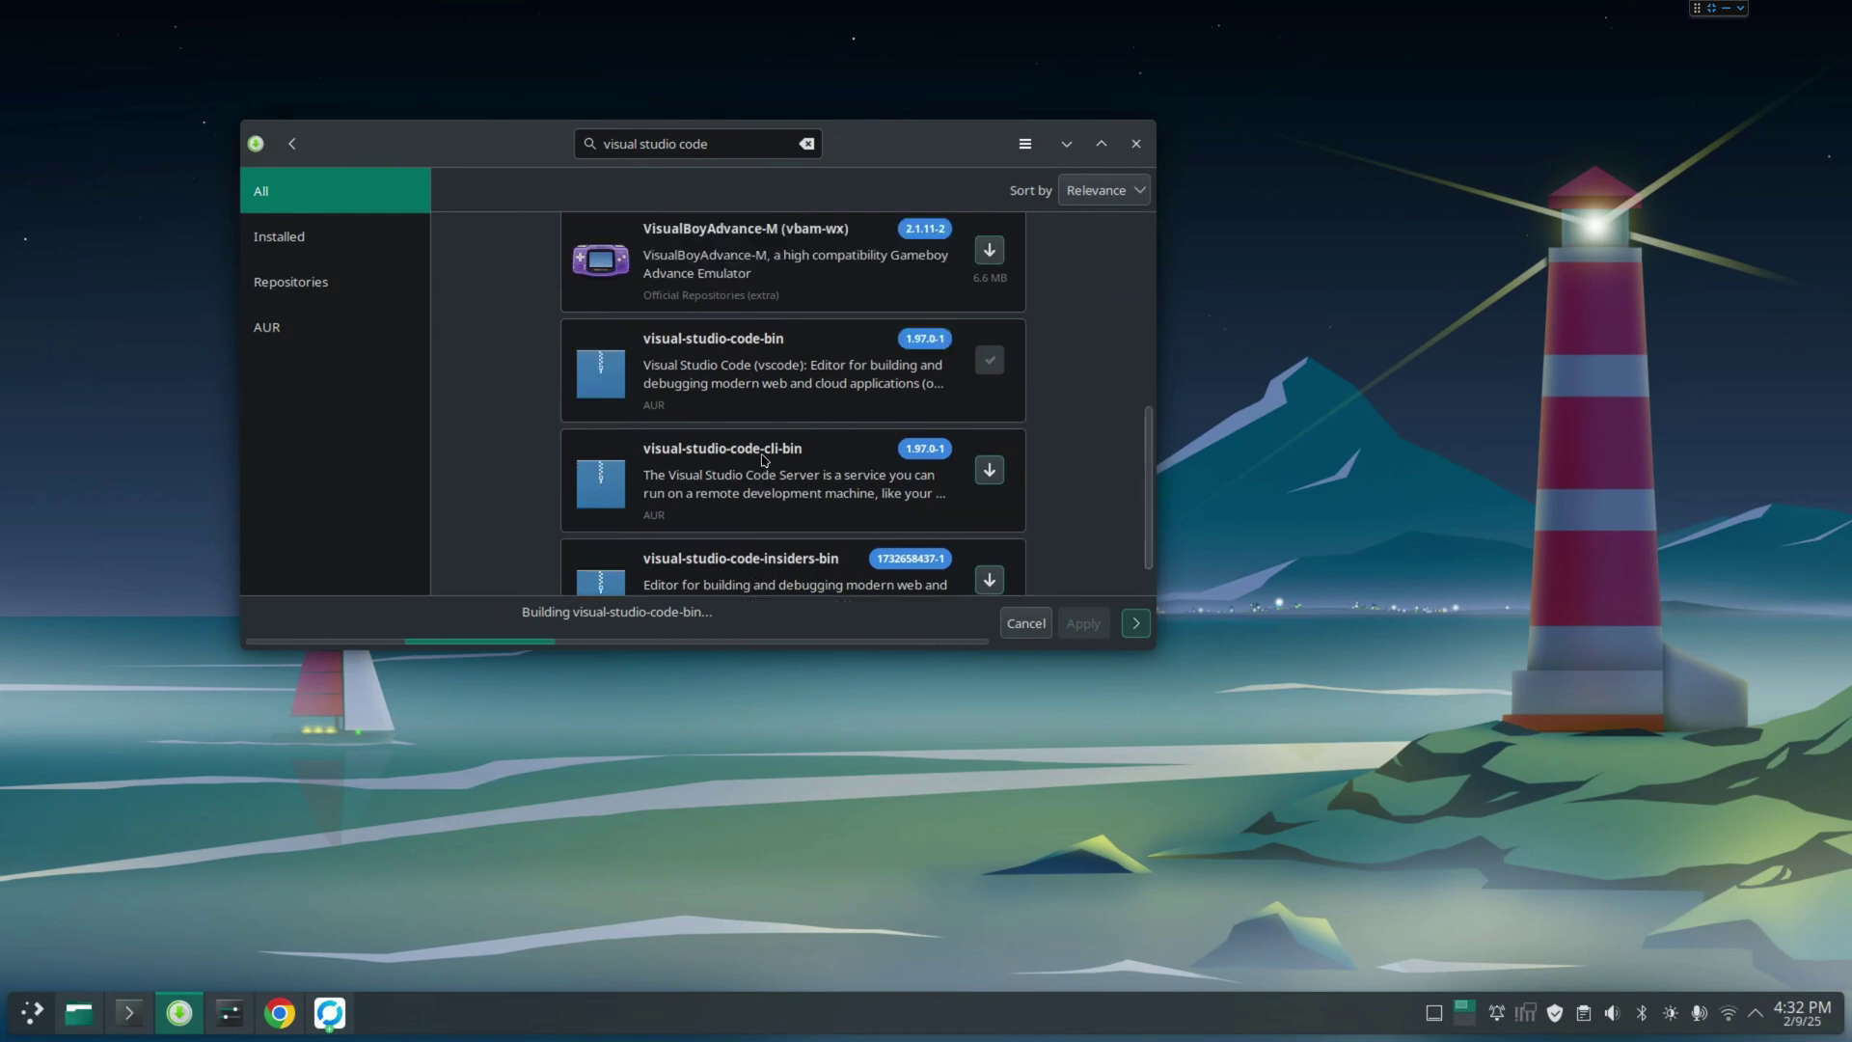
scroll(732, 529, "down", 5)
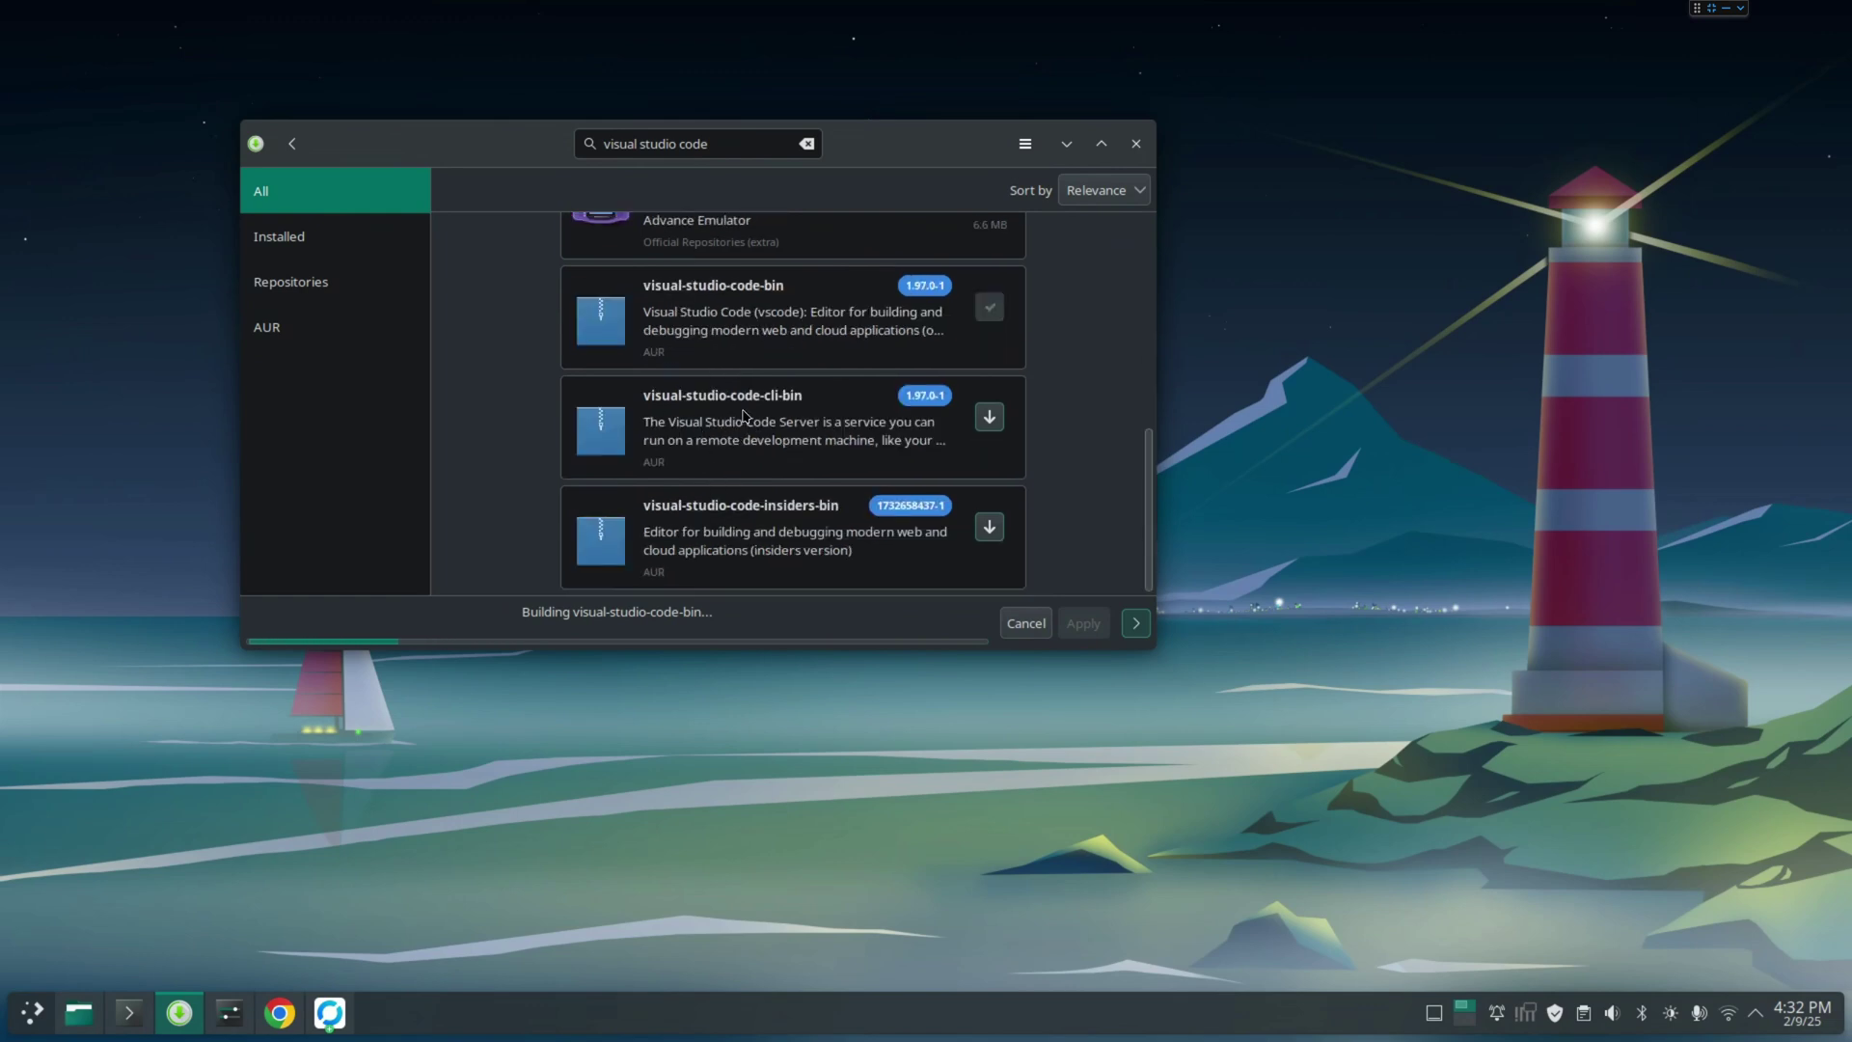
scroll(810, 447, "up", 3)
scroll(810, 447, "up", 2)
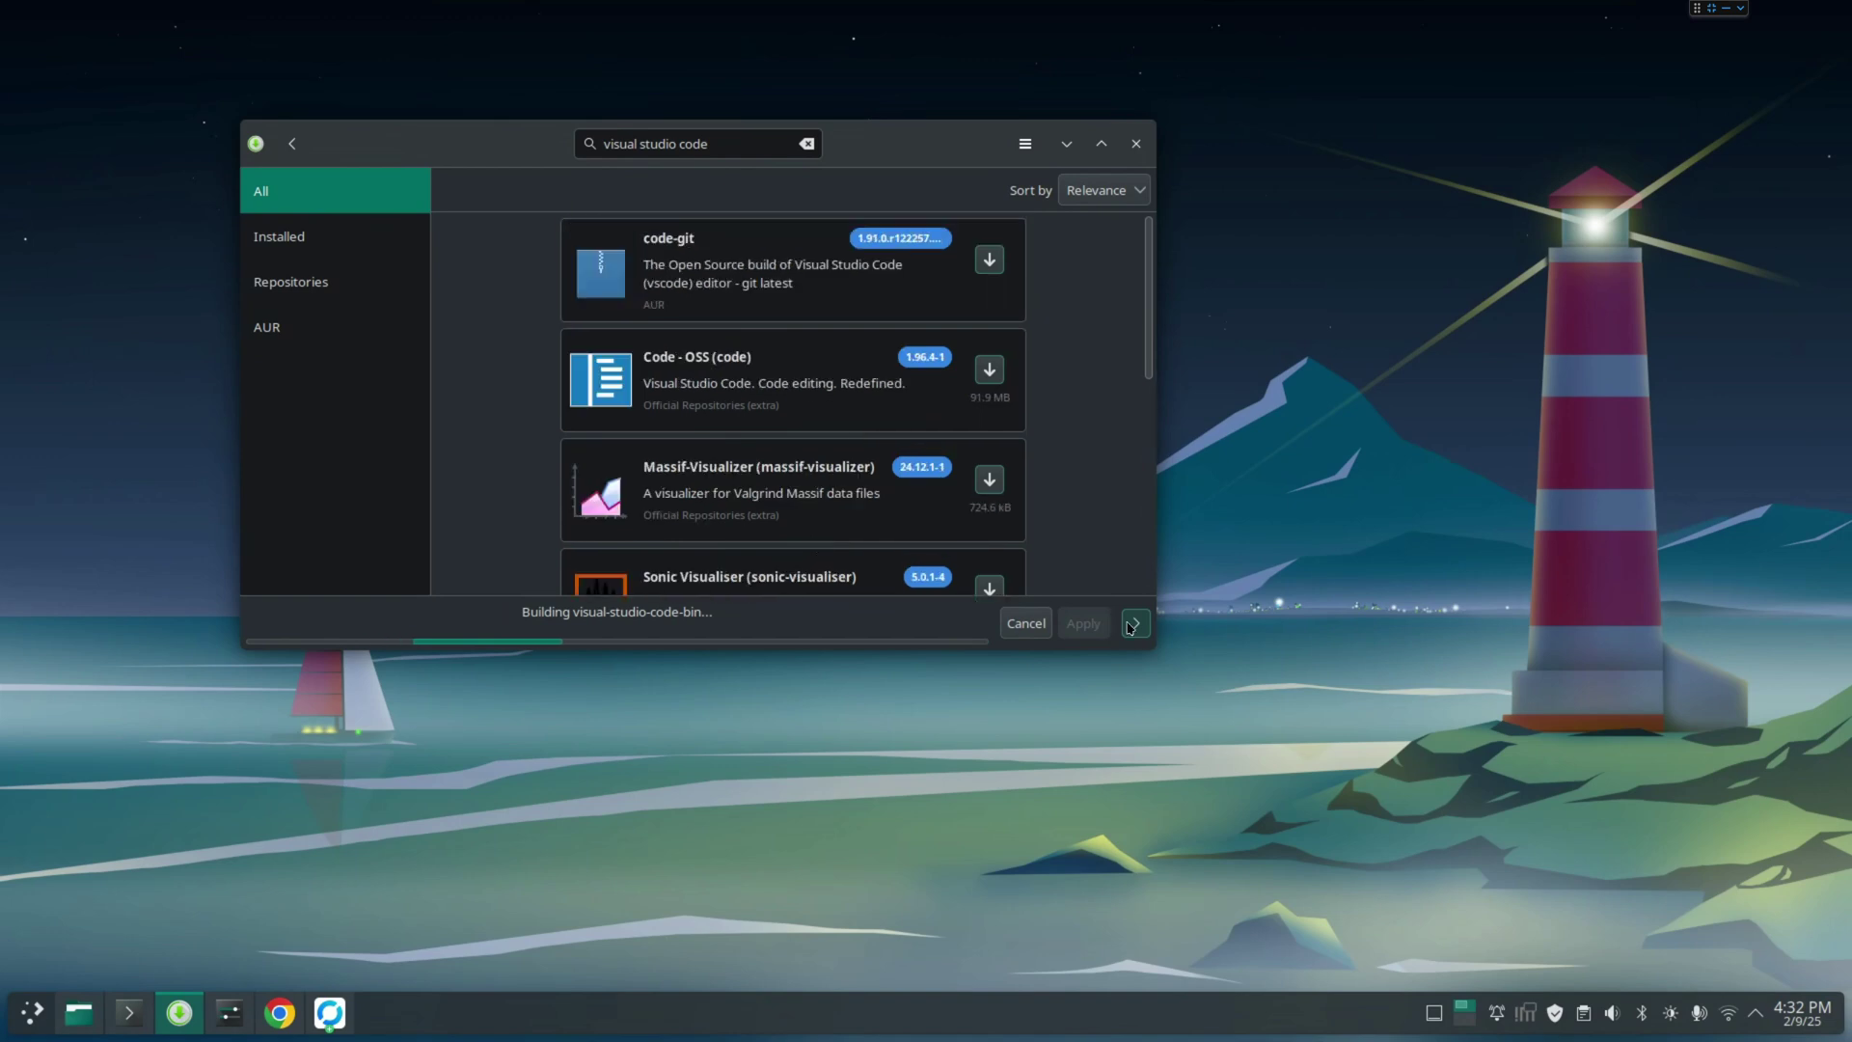
Expand the Pamac build log, then enlarge and reposition the window until visual-studio-code-bin 1.97.0-1 finishes installing
left_click(1135, 623)
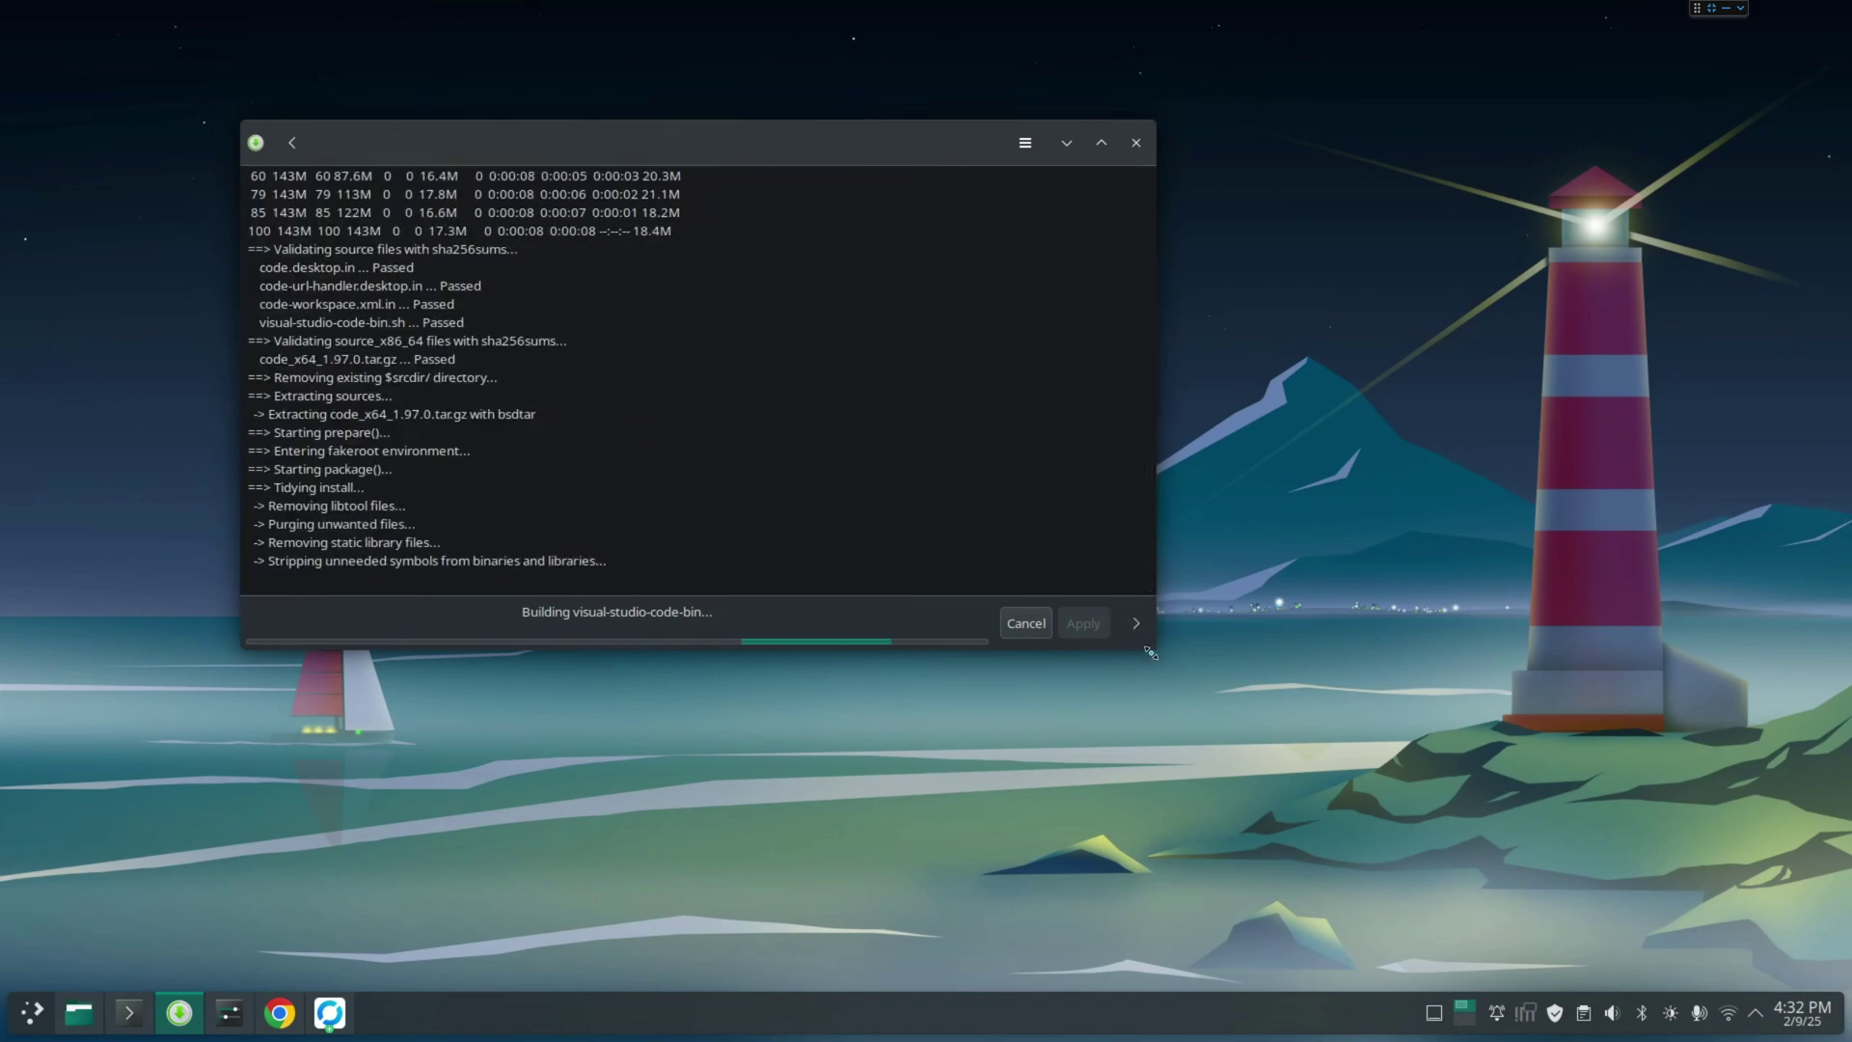
left_click_drag(1149, 651, 1183, 711)
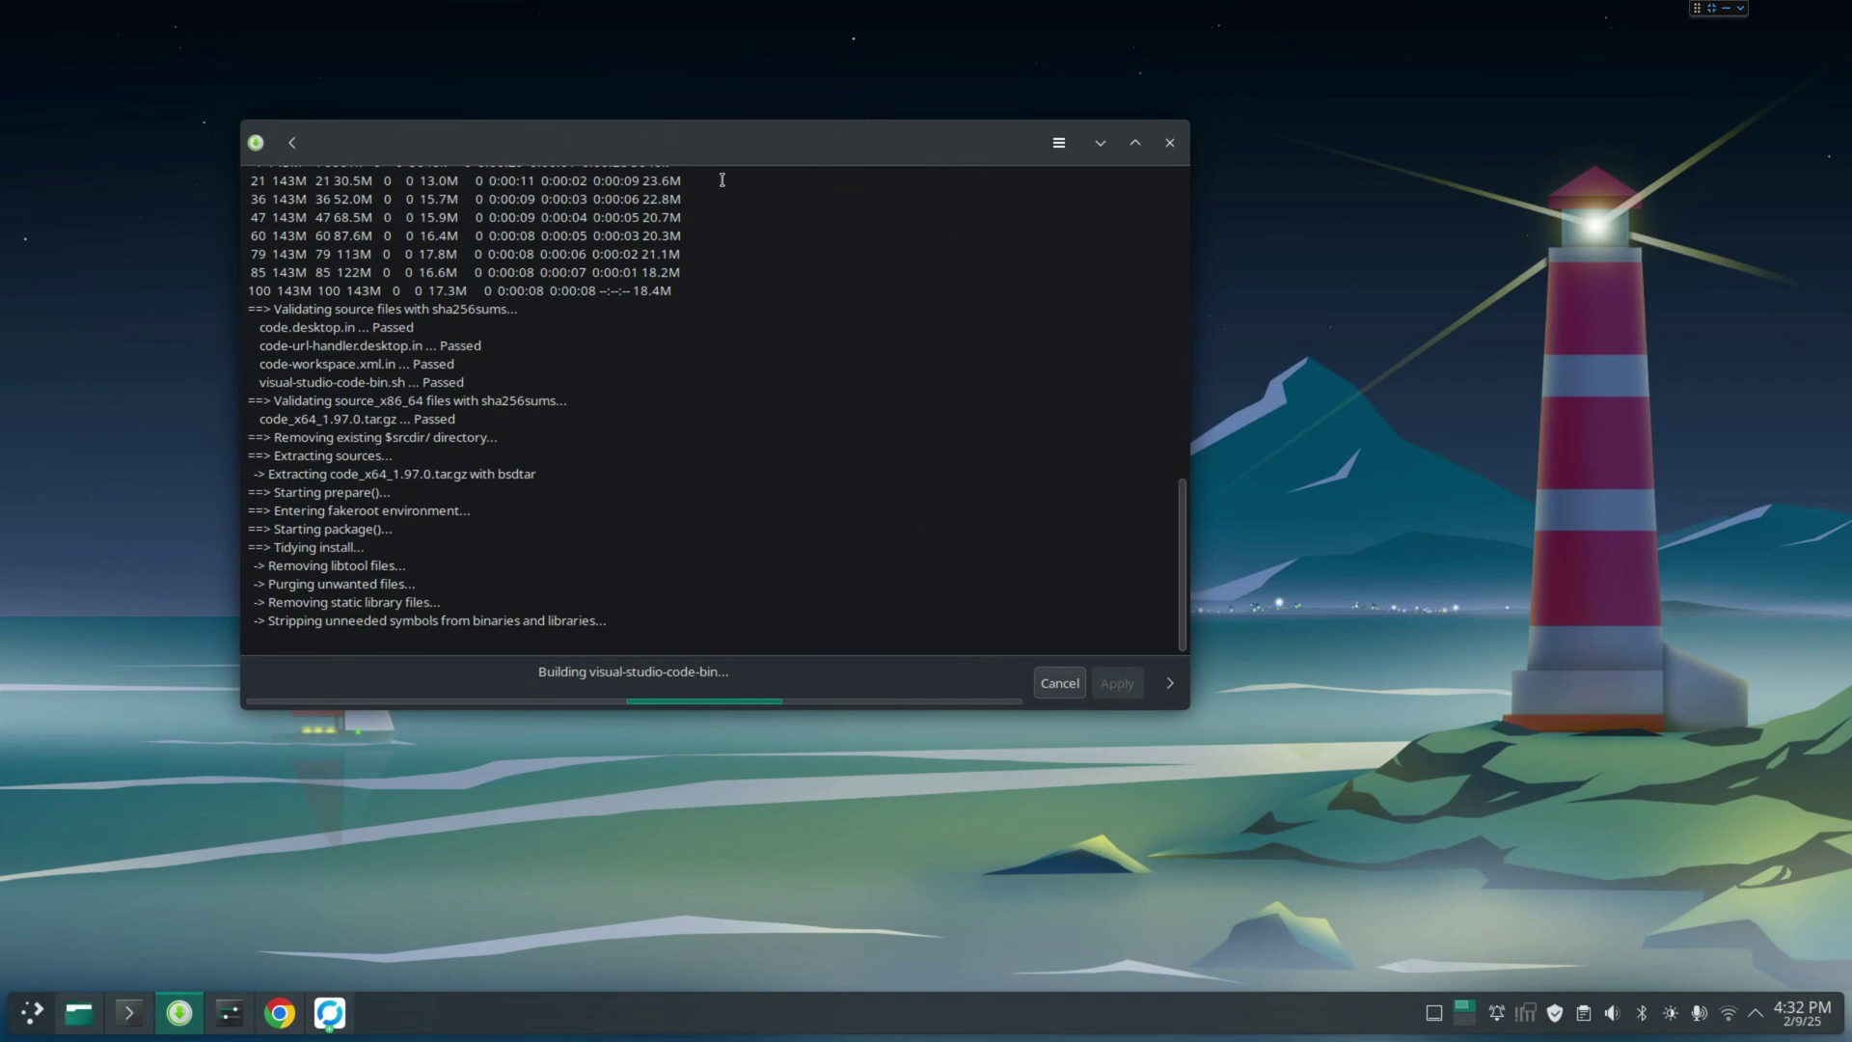
left_click_drag(800, 158, 991, 188)
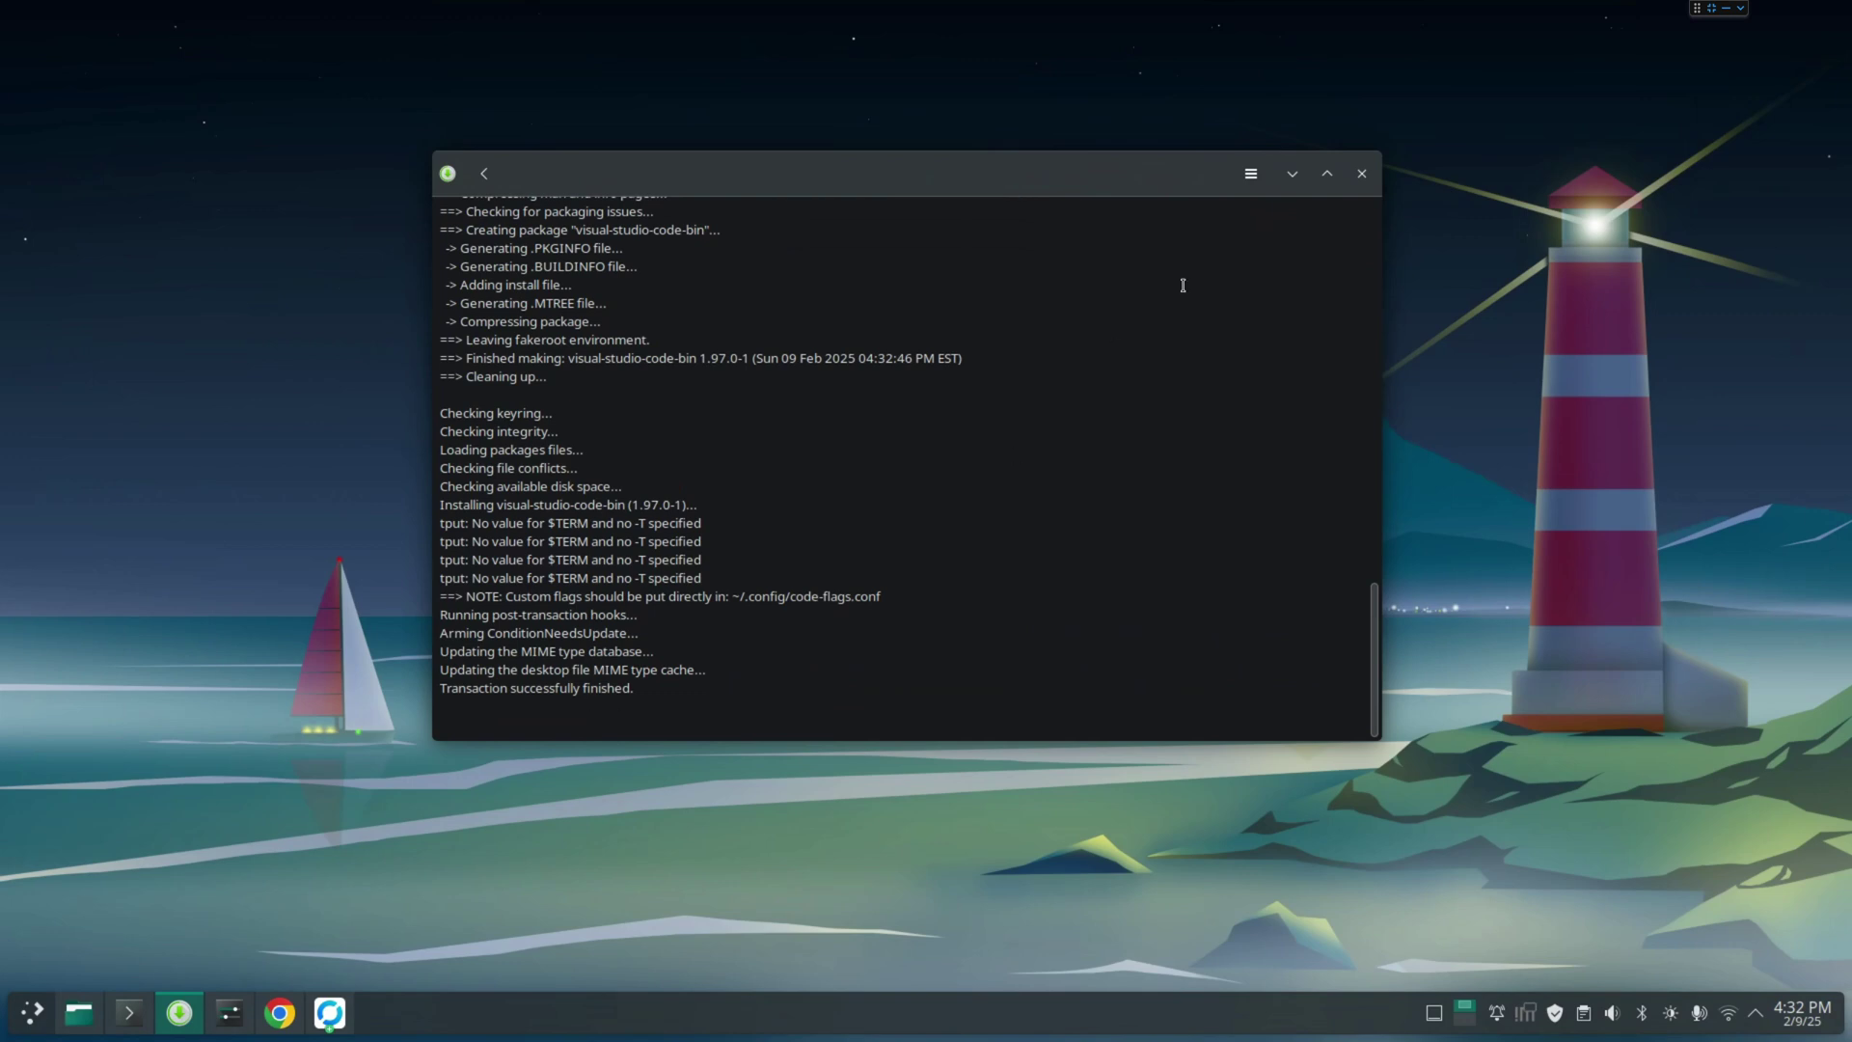
Close Pamac and search the application launcher for 'vi'
left_click(1361, 175)
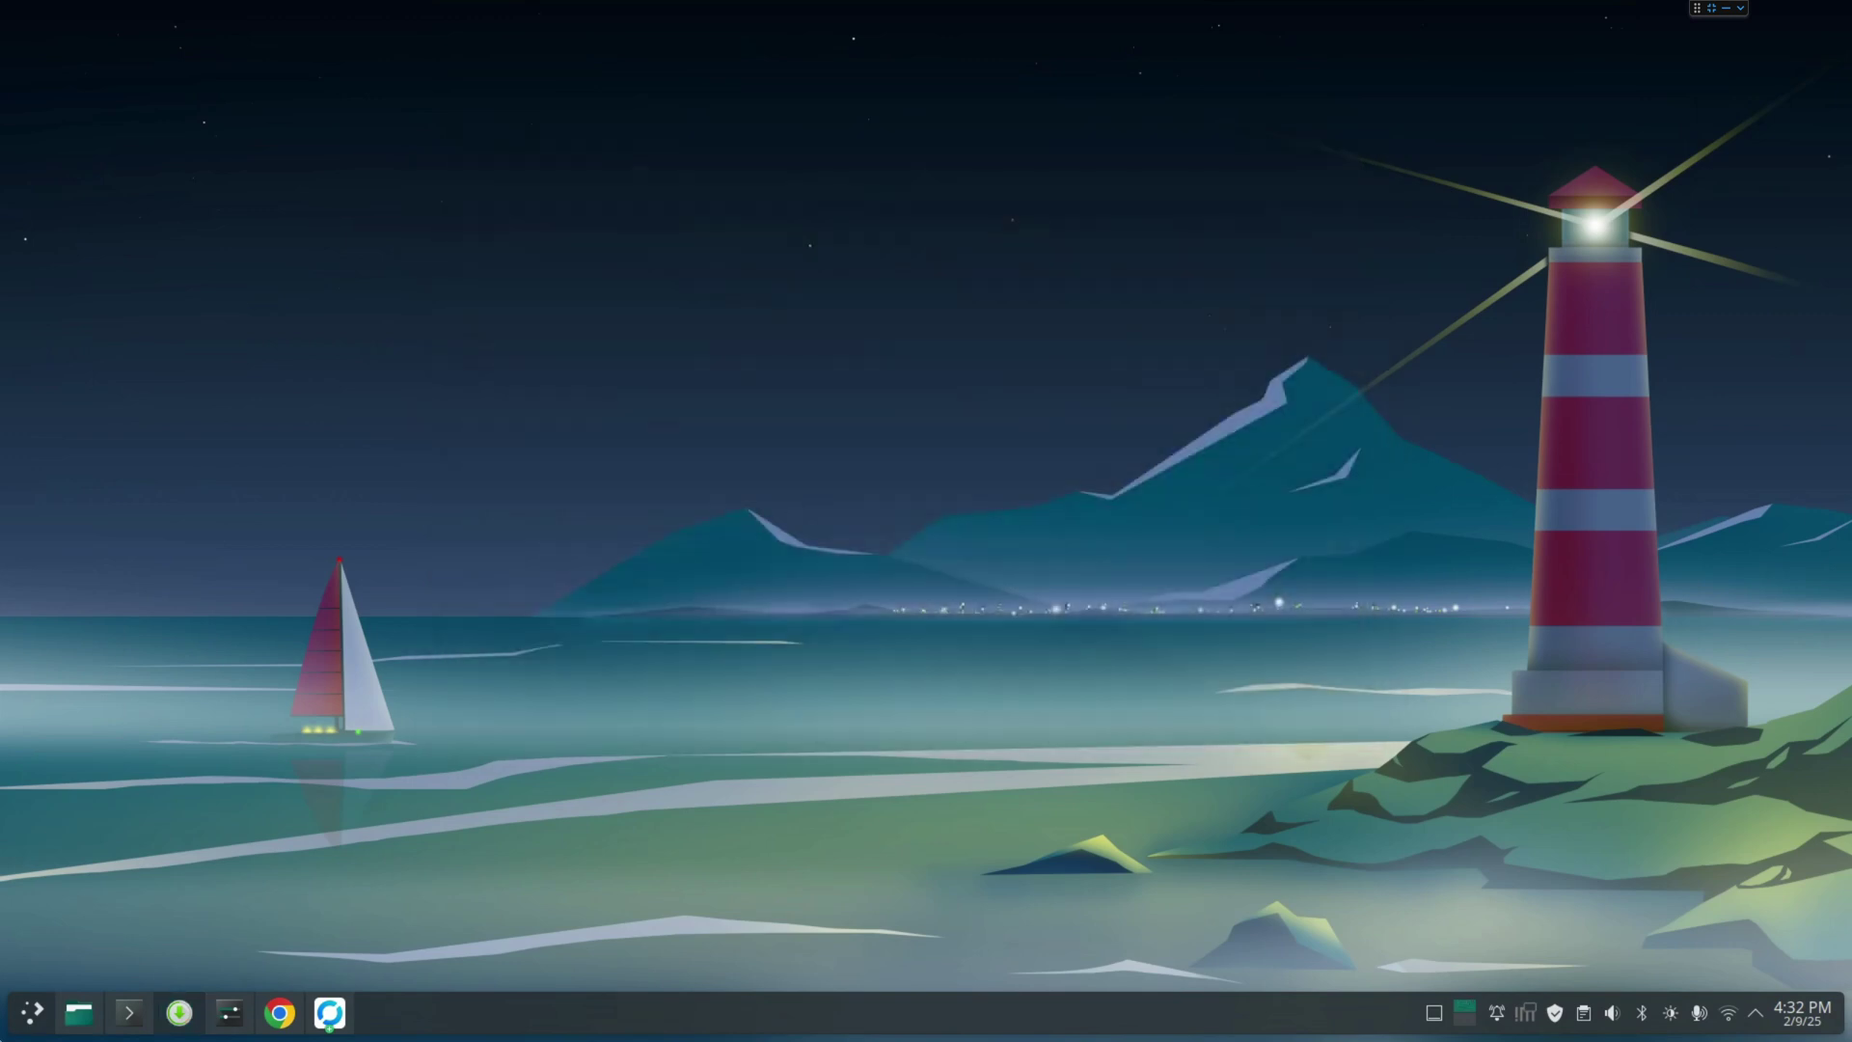
left_click(4, 1030)
left_click(134, 864)
type("vi")
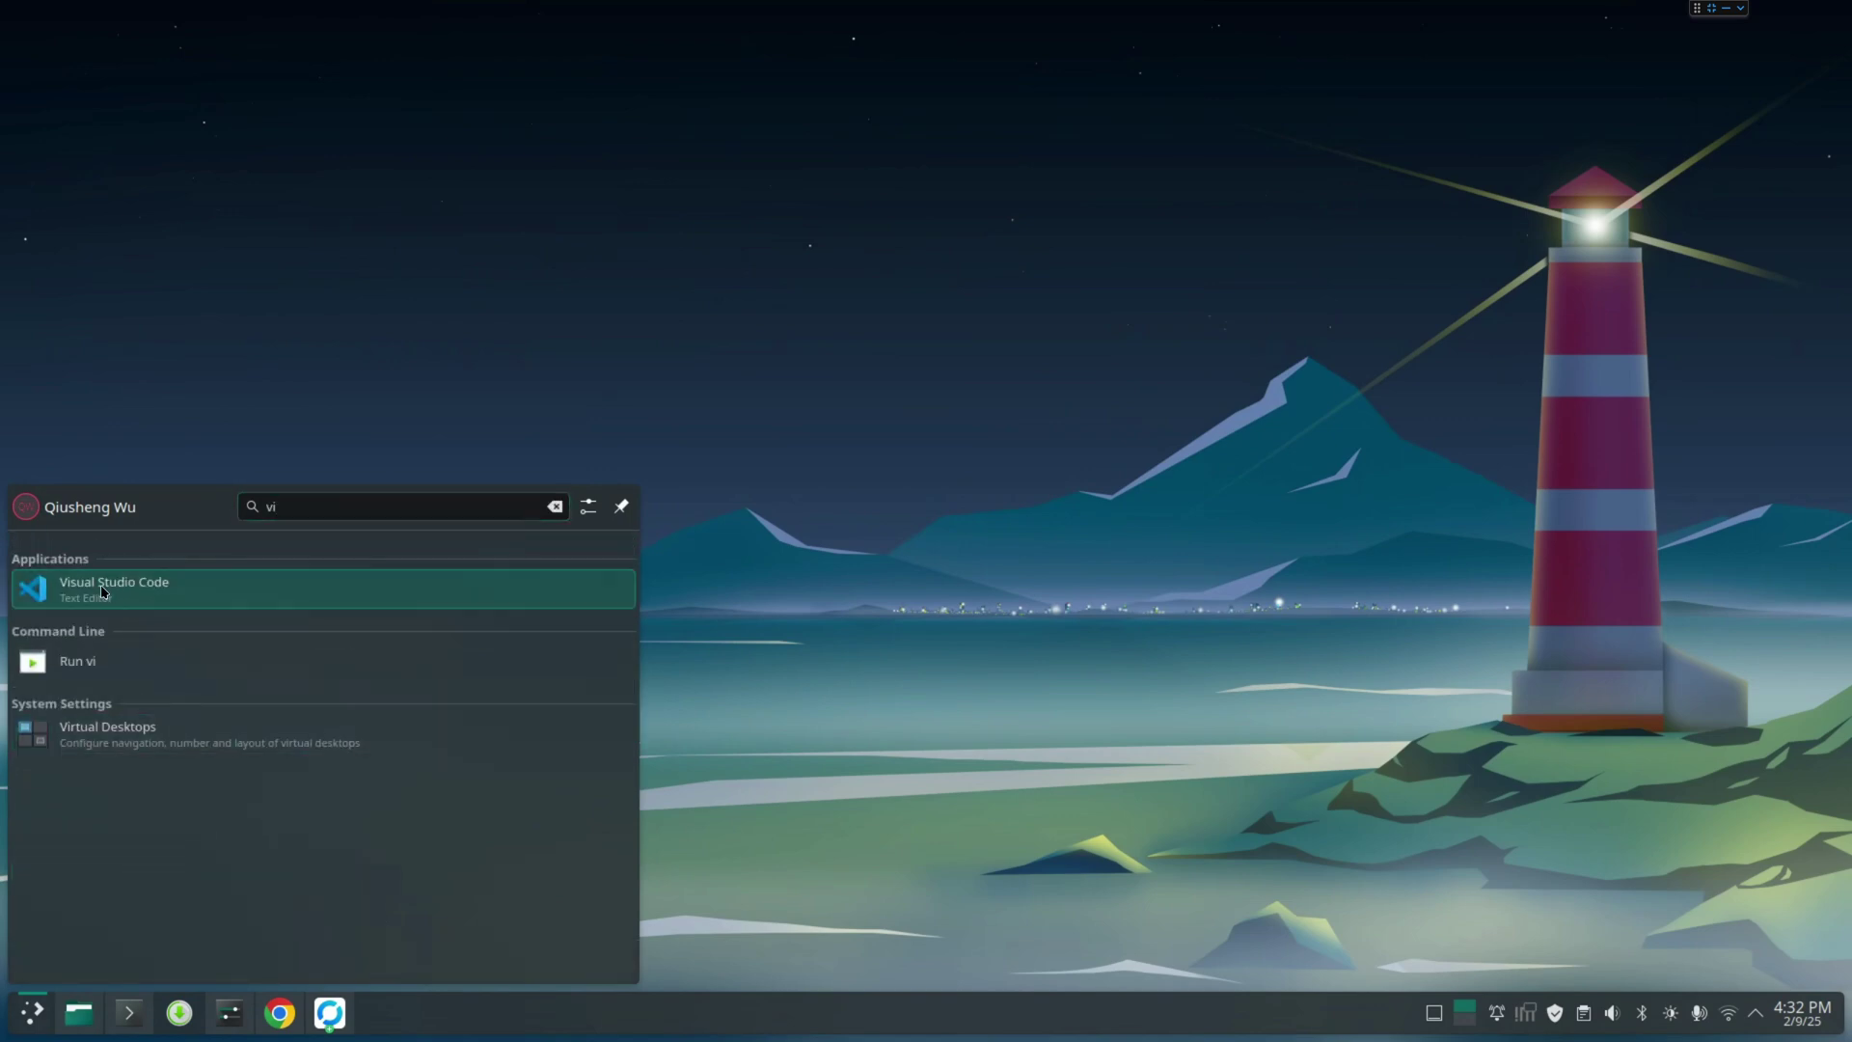
Pin the Visual Studio Code result to the Task Manager and launch it
right_click(103, 592)
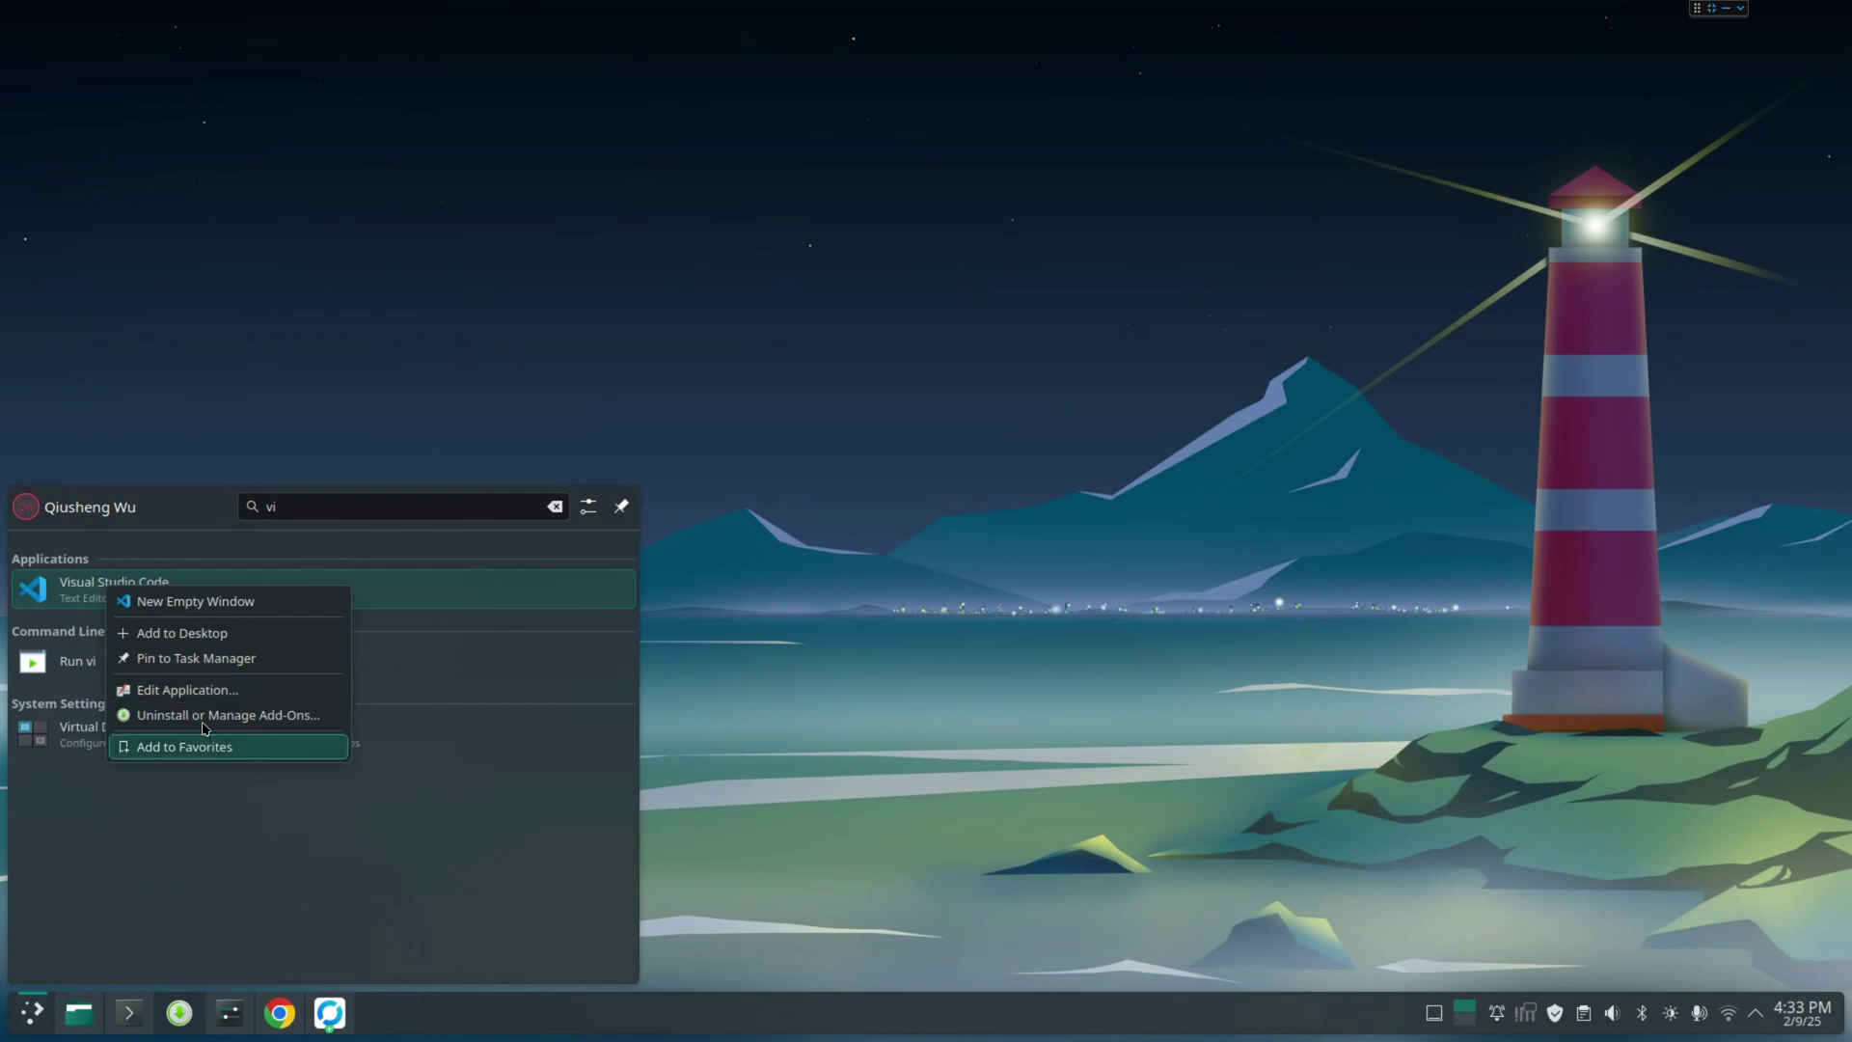
left_click(212, 658)
left_click(855, 838)
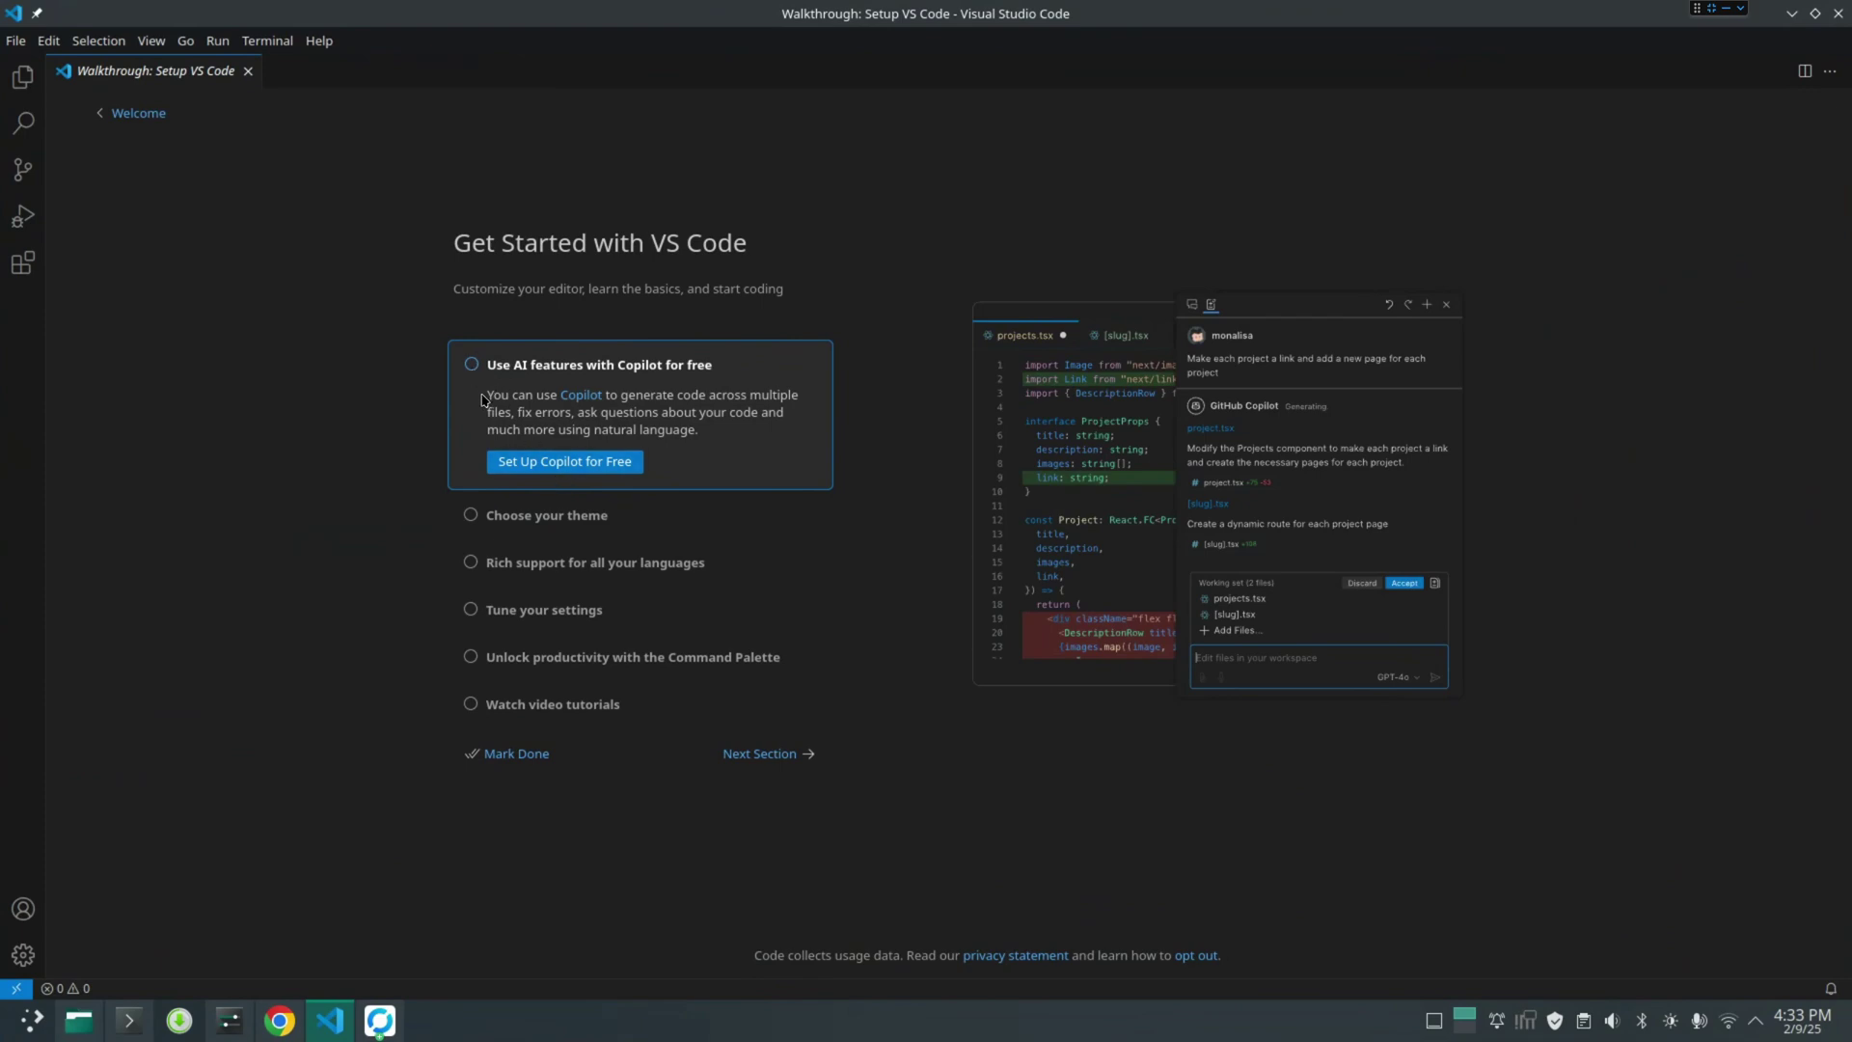
Check the Accounts menu, show the Explorer side bar, then un-maximize VS Code and minimize it
left_click(23, 908)
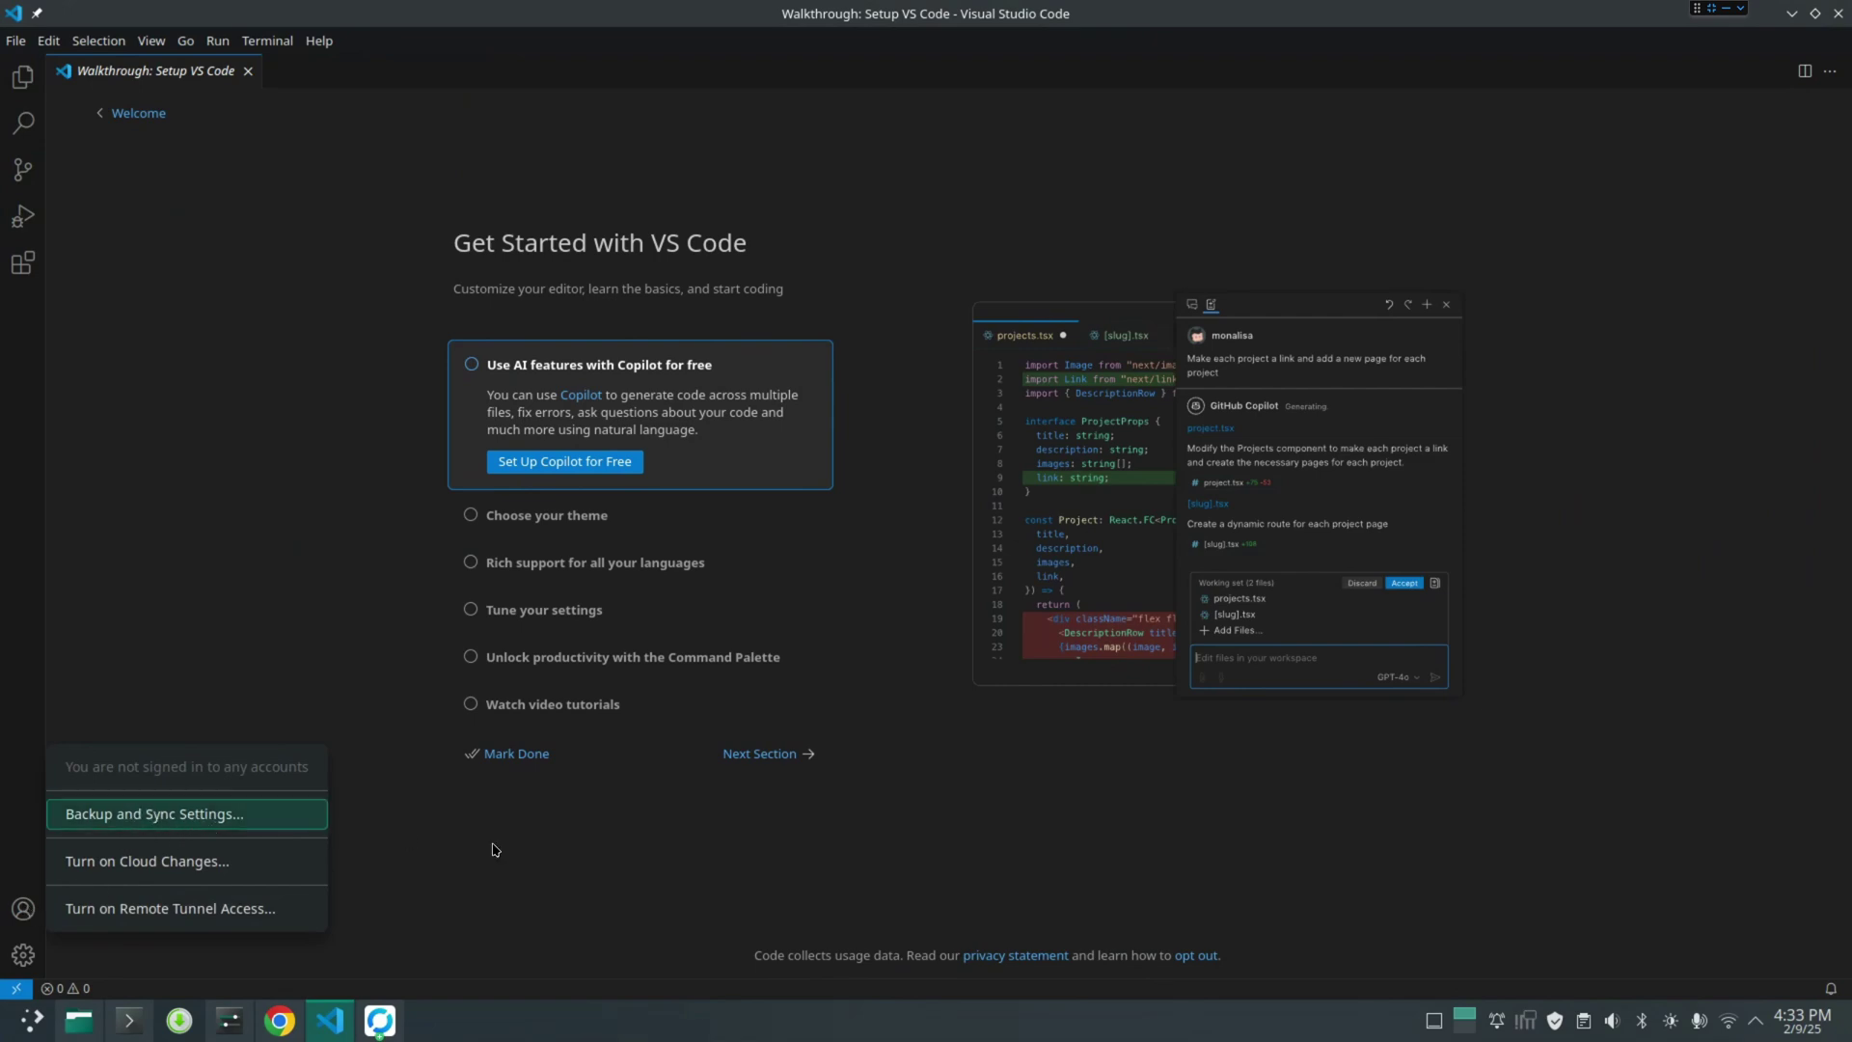
left_click(23, 76)
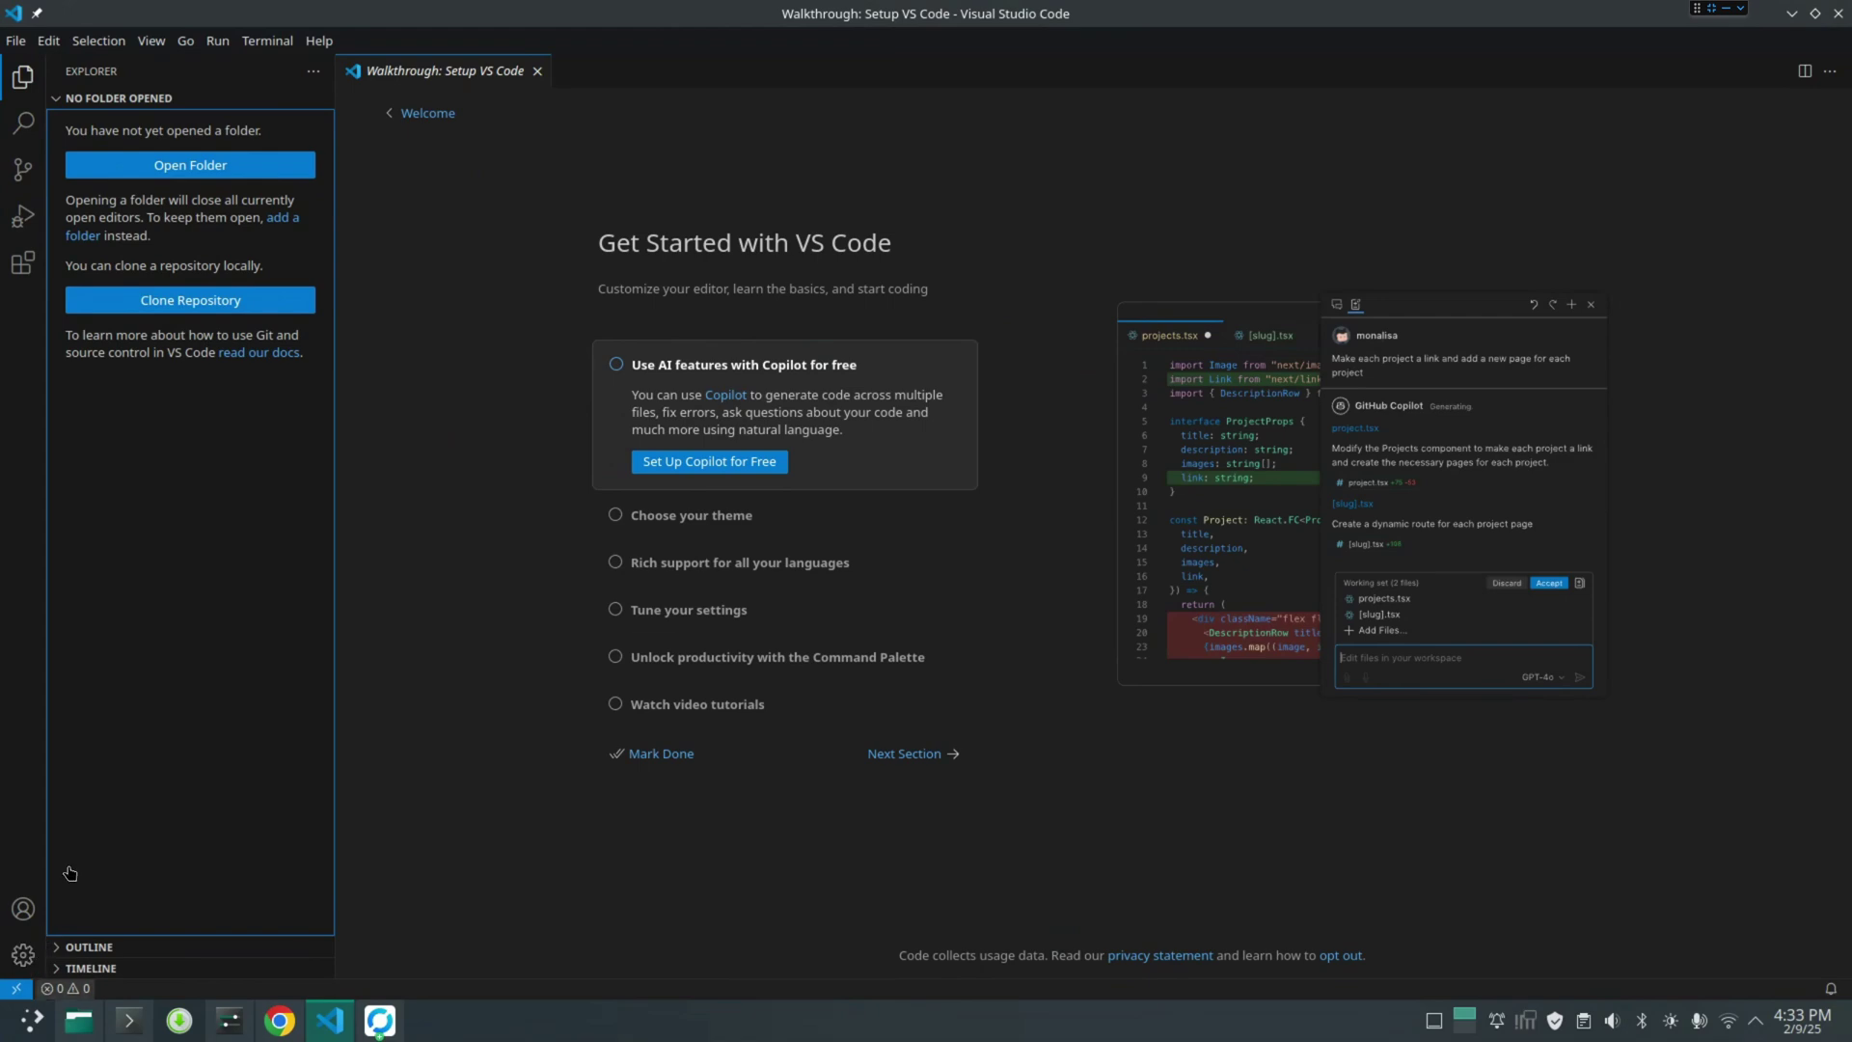
double_click(871, 16)
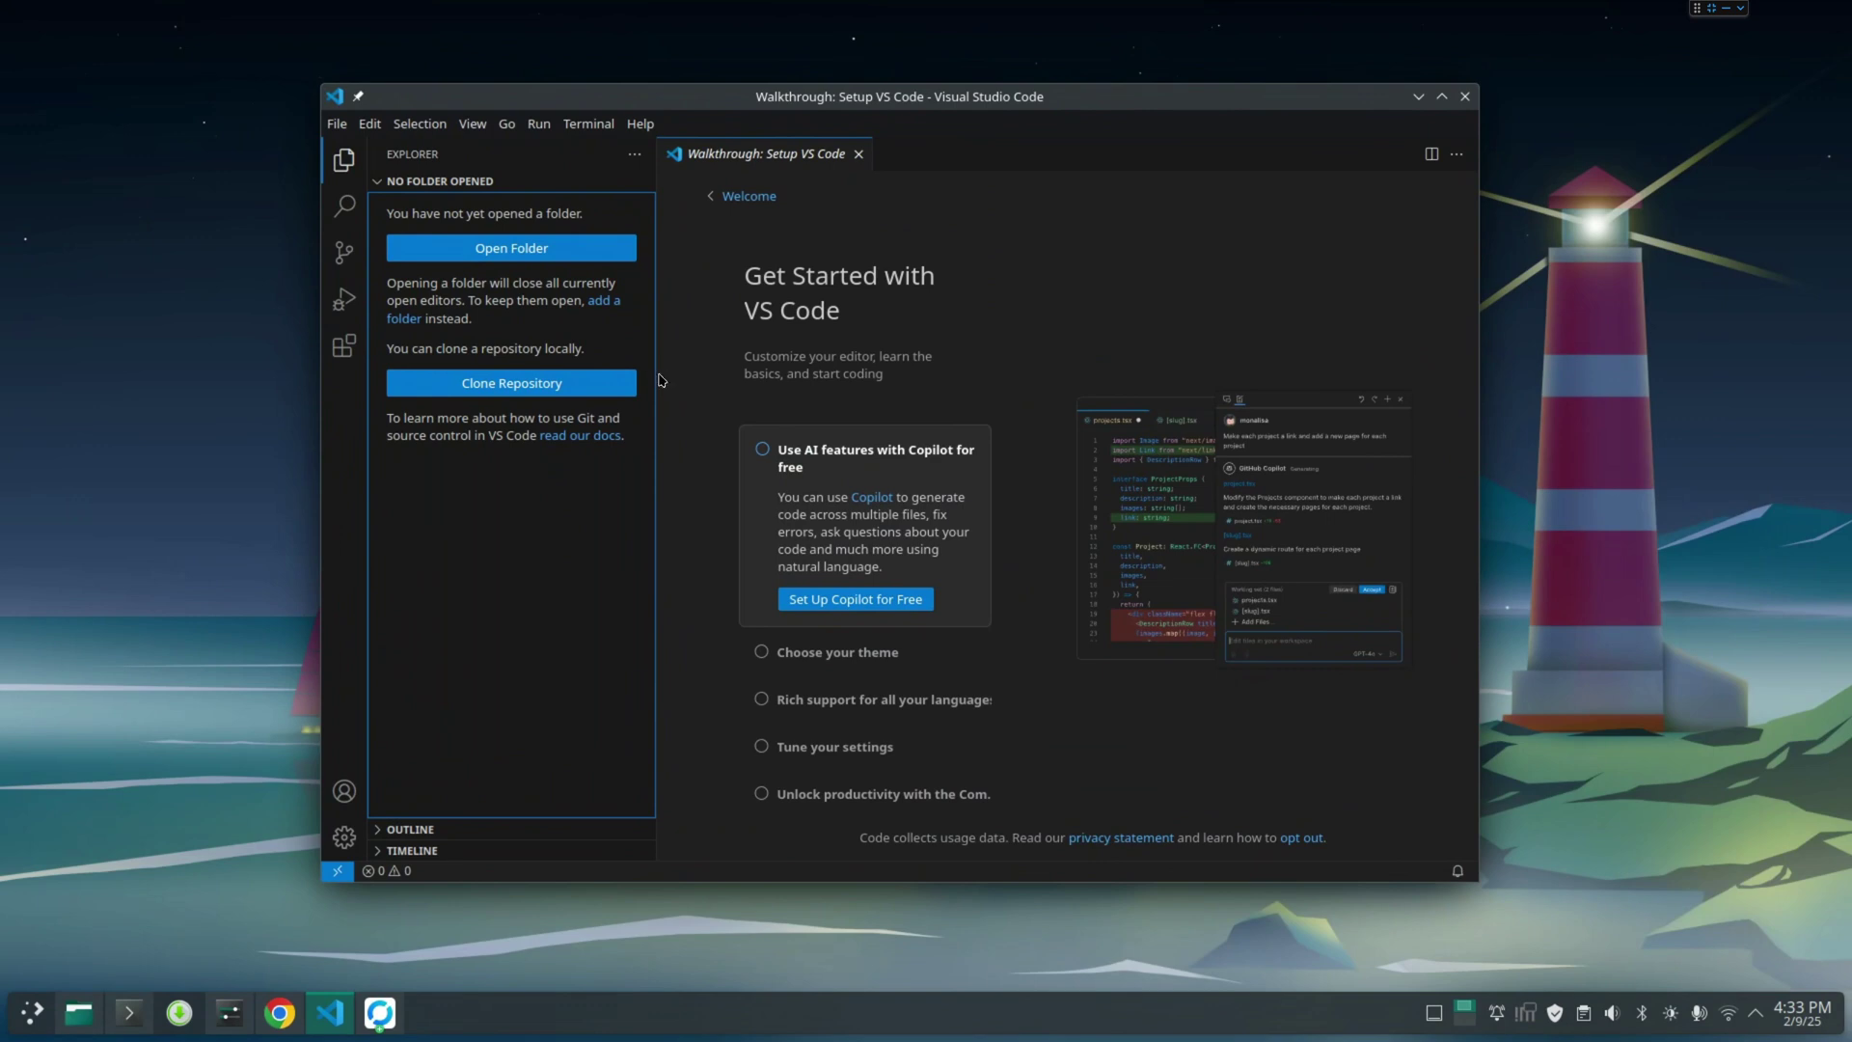
left_click(1418, 96)
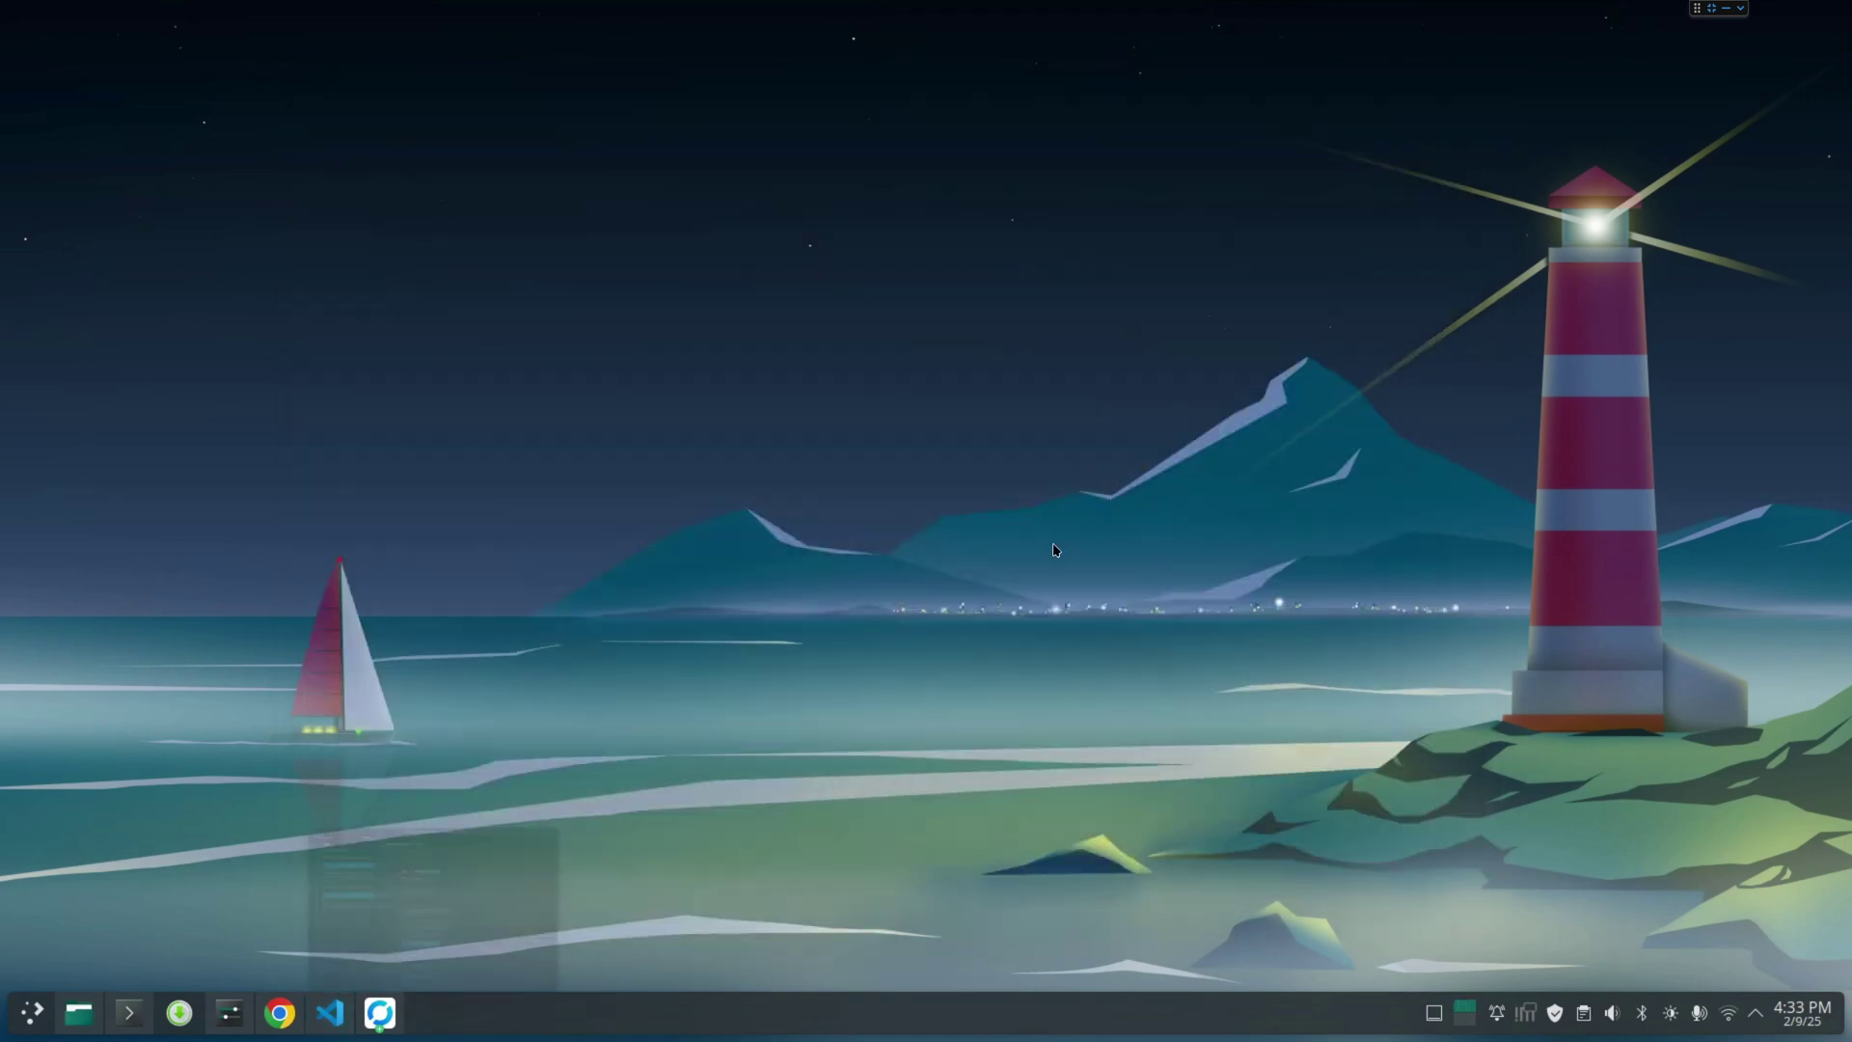